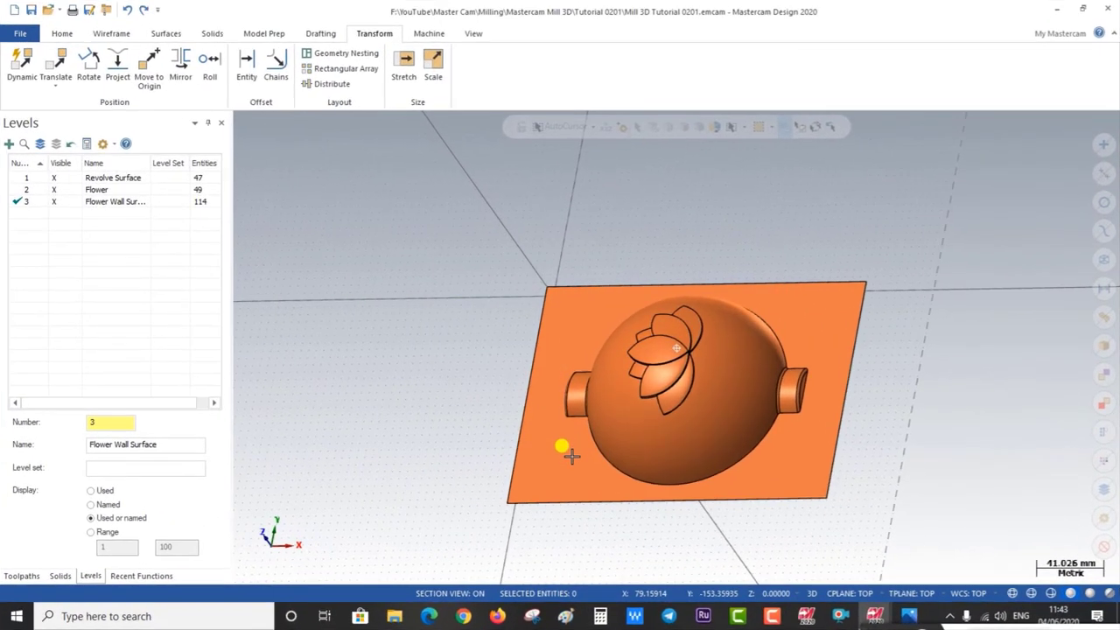
Step: Inspect the reference model from several angles, then return to the empty Mastercam part in Top view
mouse_move(571, 455)
middle_mouse_down()
mouse_move(528, 405)
mouse_move(532, 429)
mouse_move(564, 442)
middle_mouse_up()
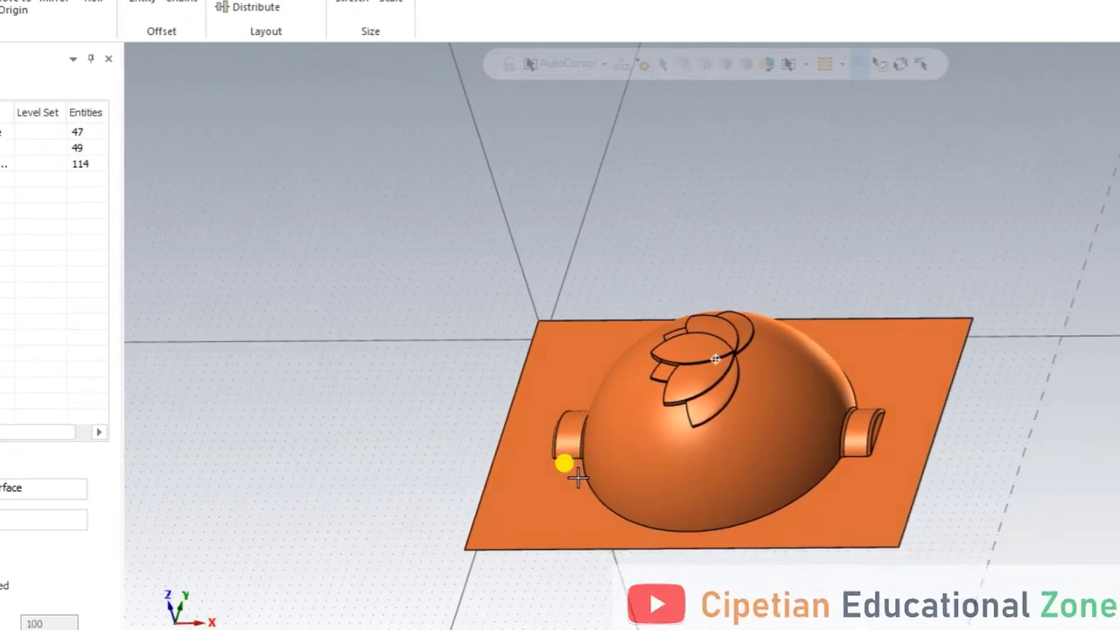
mouse_move(577, 477)
middle_mouse_down()
mouse_move(545, 475)
mouse_move(554, 482)
mouse_move(572, 458)
mouse_move(643, 477)
mouse_move(730, 428)
mouse_move(600, 455)
mouse_move(604, 485)
mouse_move(776, 507)
mouse_move(845, 452)
mouse_move(784, 472)
mouse_move(776, 458)
mouse_move(717, 450)
middle_mouse_up()
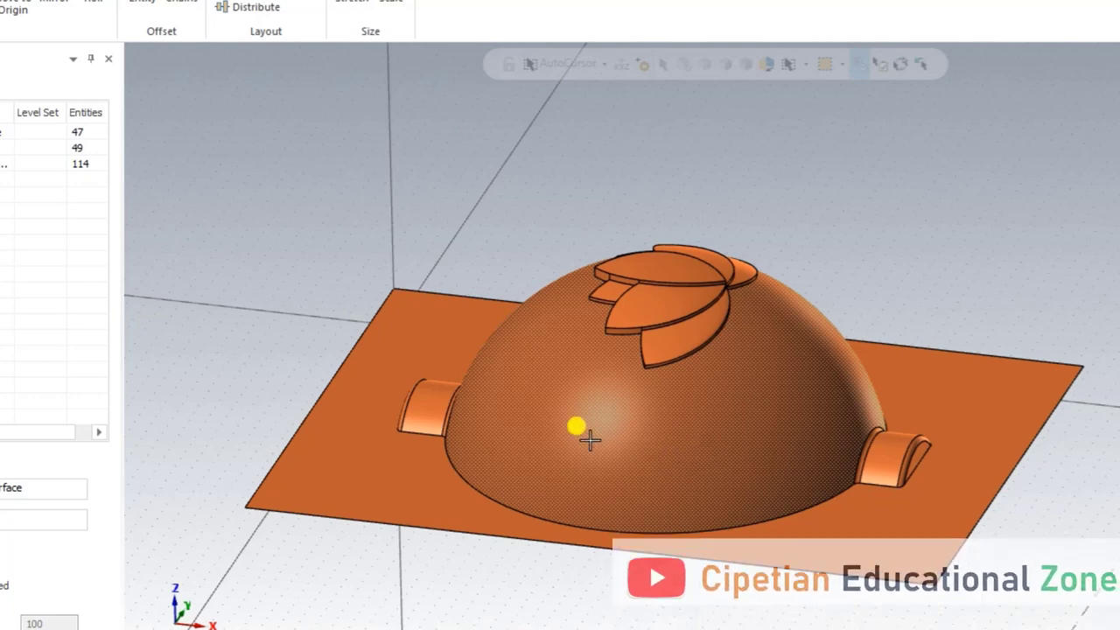
mouse_move(589, 440)
middle_mouse_down()
mouse_move(660, 415)
mouse_move(665, 372)
mouse_move(642, 371)
mouse_move(632, 414)
mouse_move(542, 450)
mouse_move(544, 466)
mouse_move(551, 439)
mouse_move(631, 447)
middle_mouse_up()
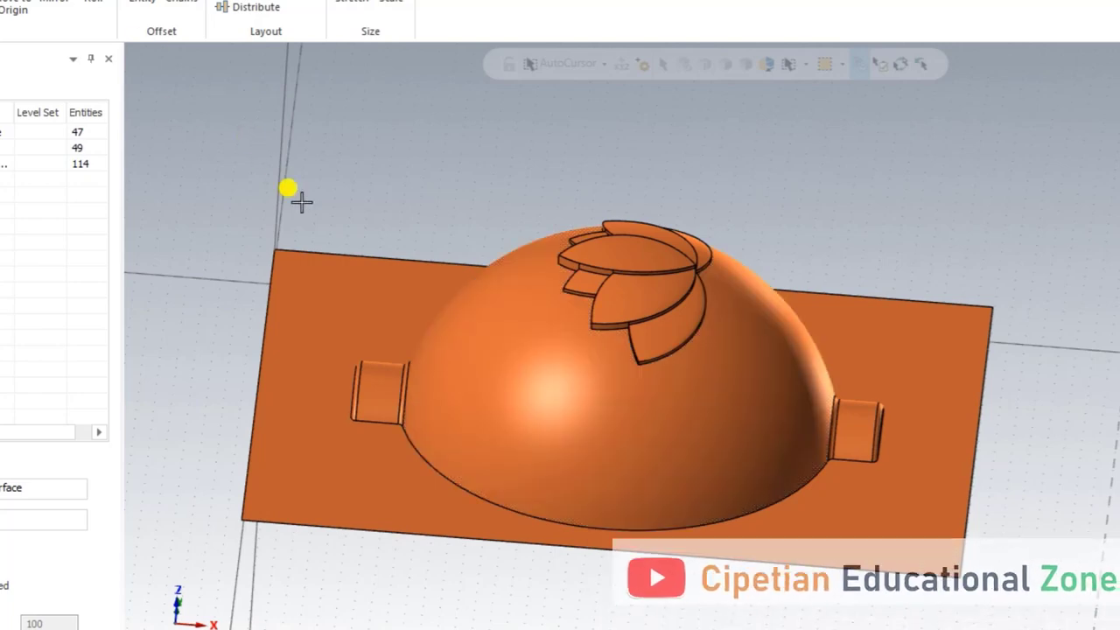
mouse_move(479, 203)
middle_mouse_down()
mouse_move(475, 218)
mouse_move(195, 68)
middle_mouse_up()
left_click(188, 2)
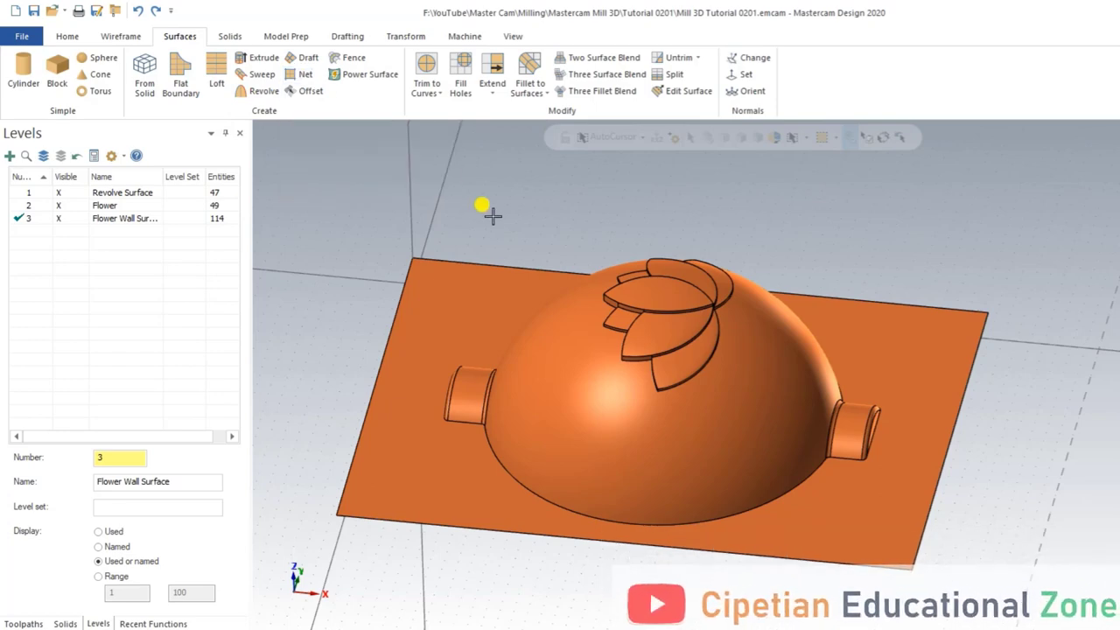
mouse_move(480, 213)
middle_mouse_down()
mouse_move(518, 191)
mouse_move(493, 190)
mouse_move(475, 232)
mouse_move(490, 210)
mouse_move(583, 200)
mouse_move(458, 205)
mouse_move(445, 235)
middle_mouse_up()
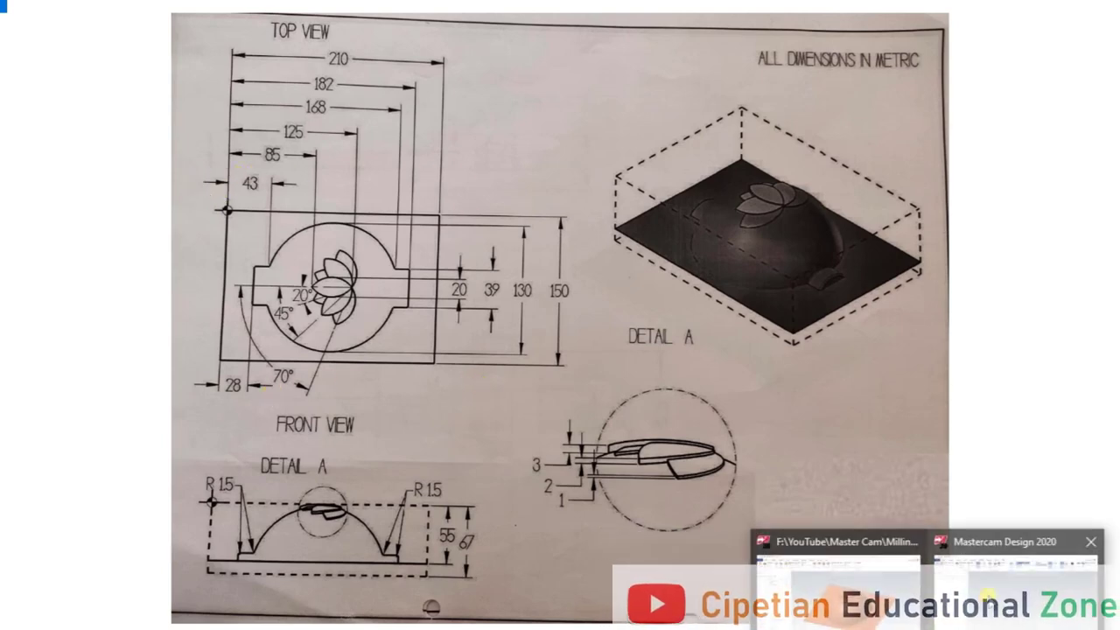
left_click(940, 560)
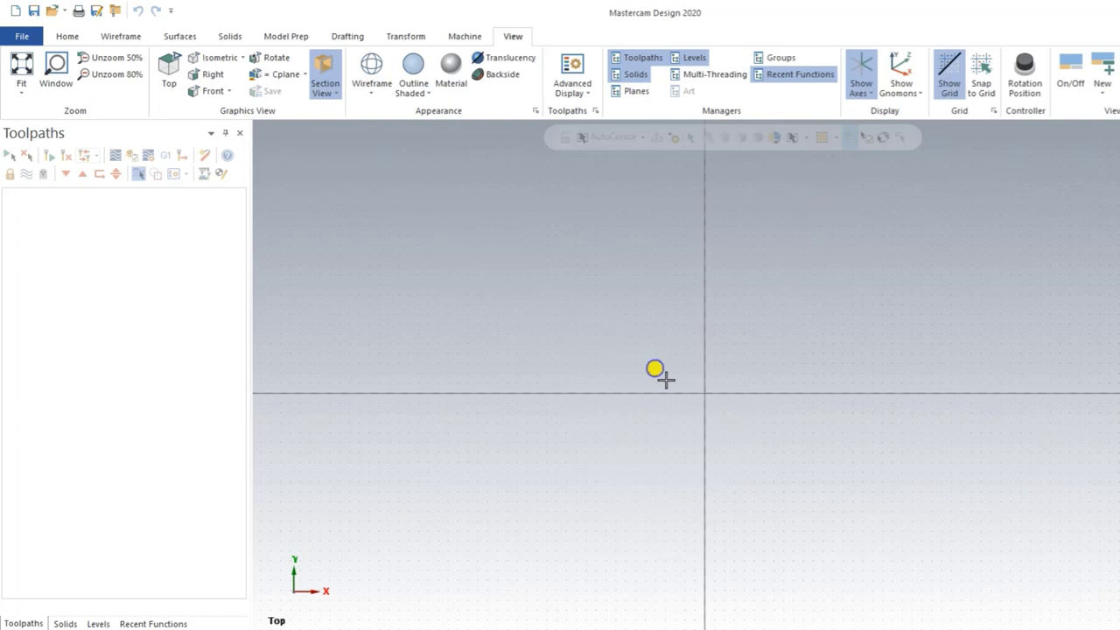
Step: Draw a rectangle from the origin with width 210 and height -150 so it extends downward
right_click(665, 378)
left_click(113, 35)
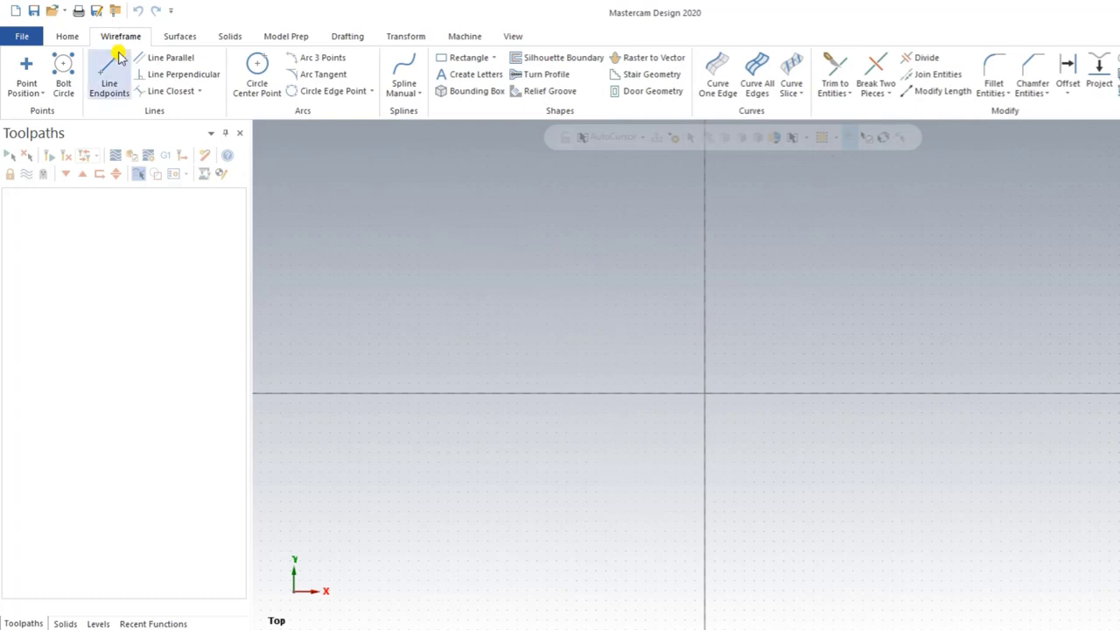
left_click(449, 58)
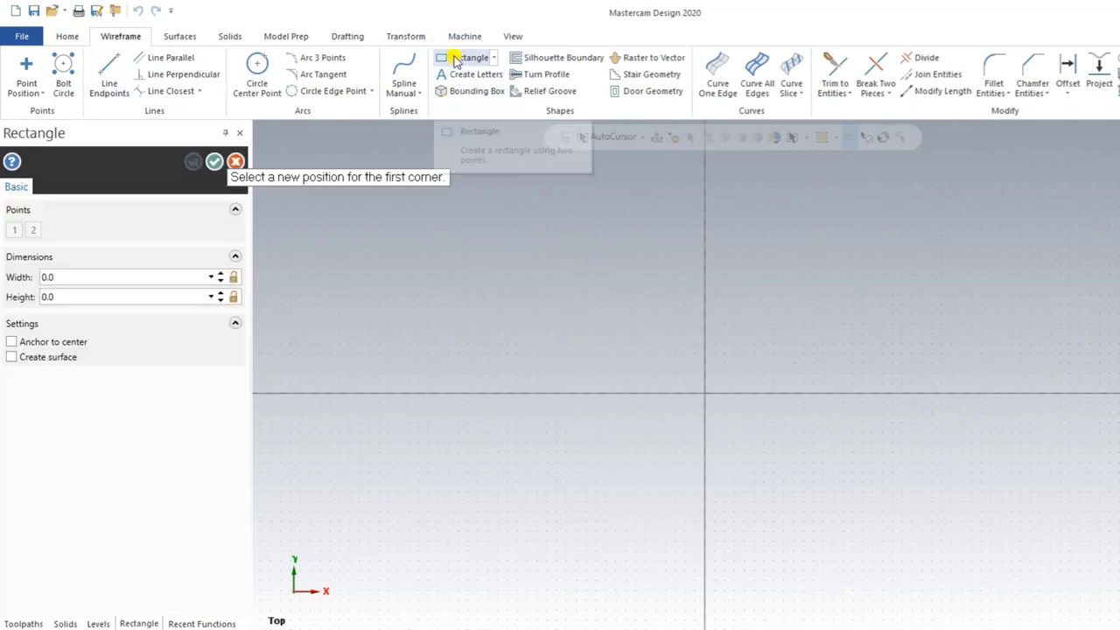
left_click(704, 396)
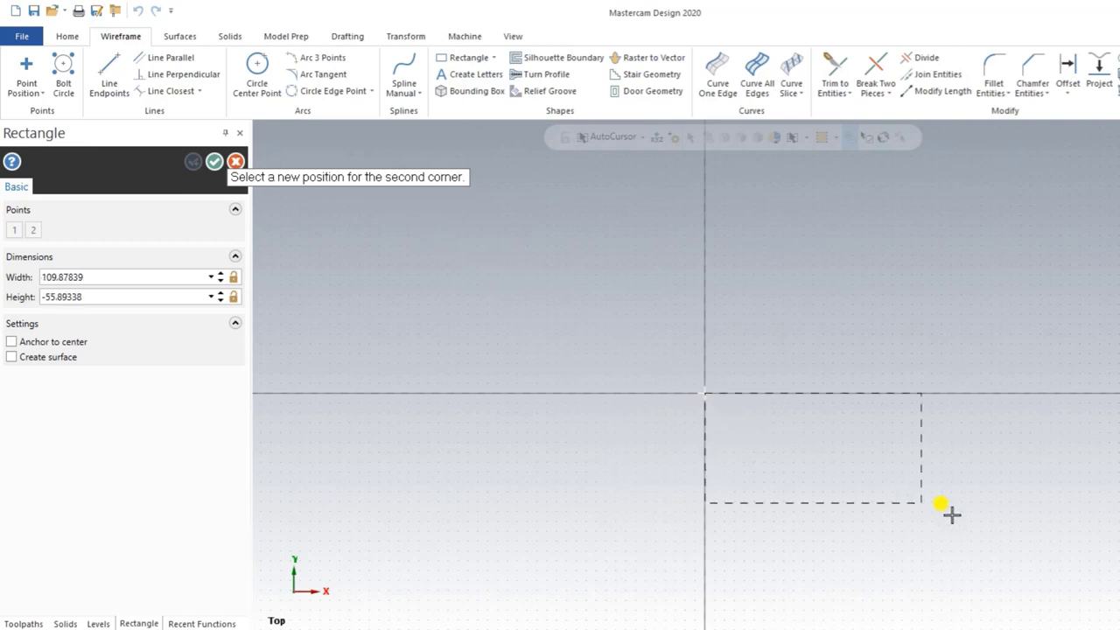
left_click(997, 517)
left_click(113, 277)
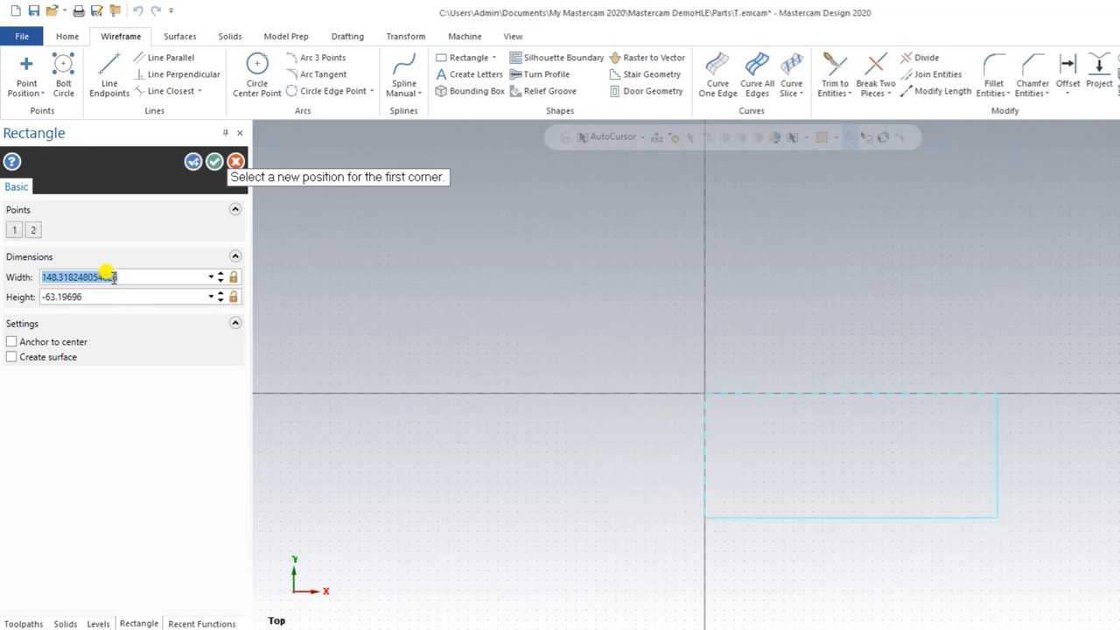
type("210")
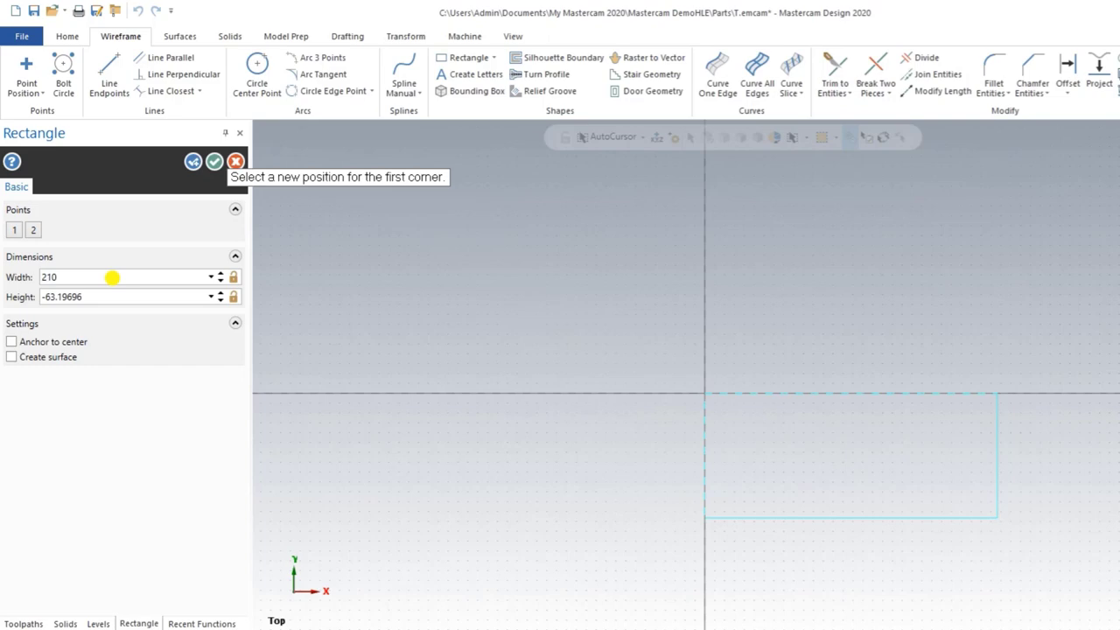
key("Tab")
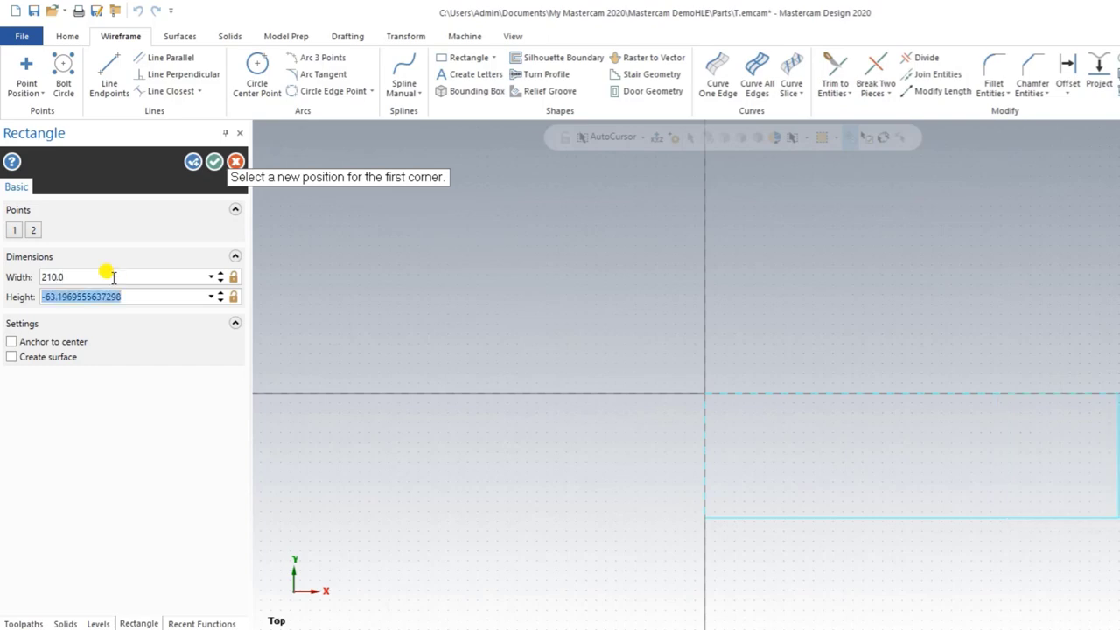
type("-150")
key("Tab")
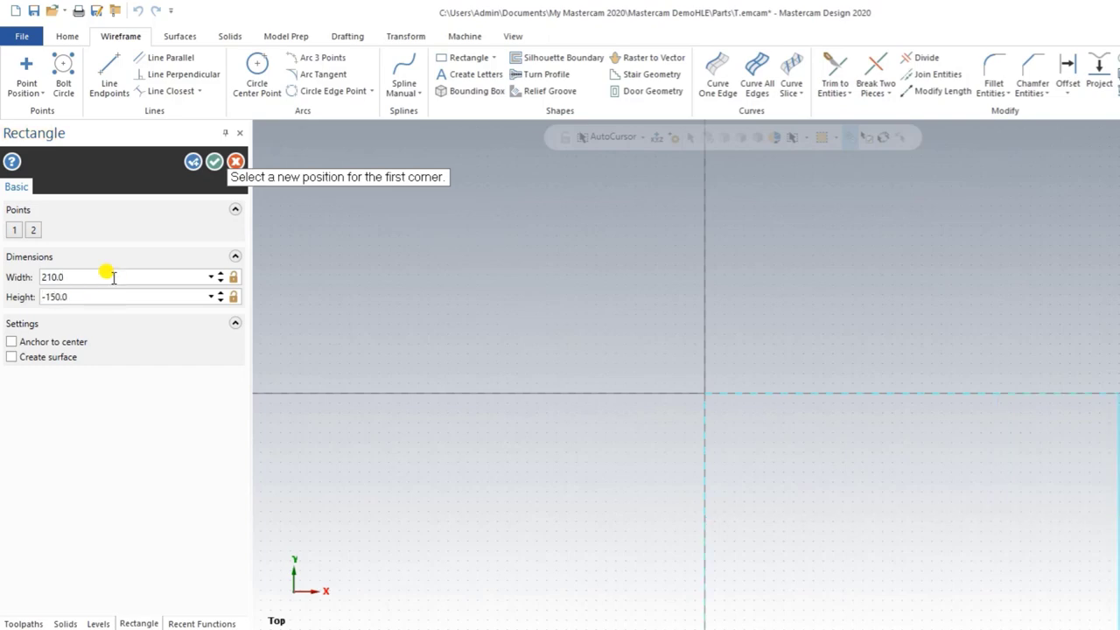
left_click(192, 165)
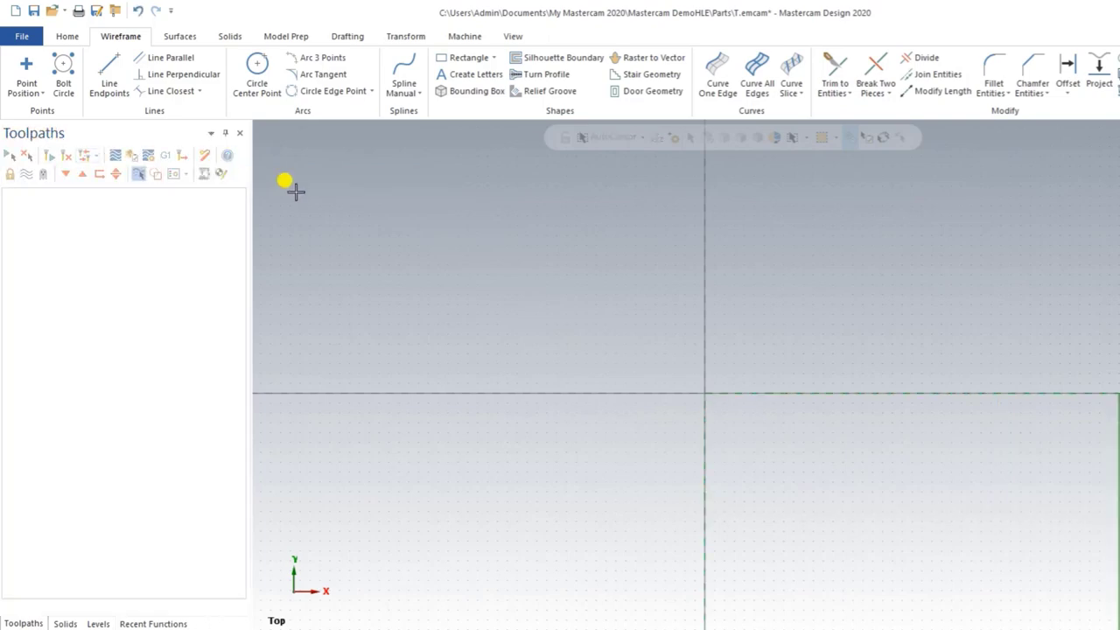
scroll(304, 213, "down", 2)
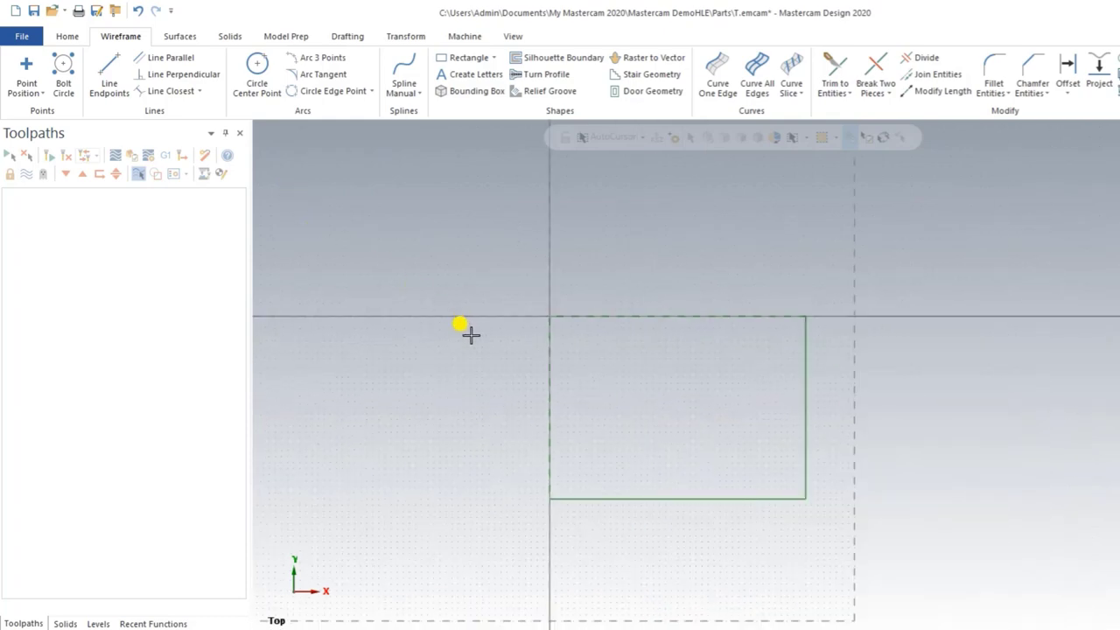
Step: Draw a horizontal middle line from the rectangle's left edge to its right edge
left_click(109, 78)
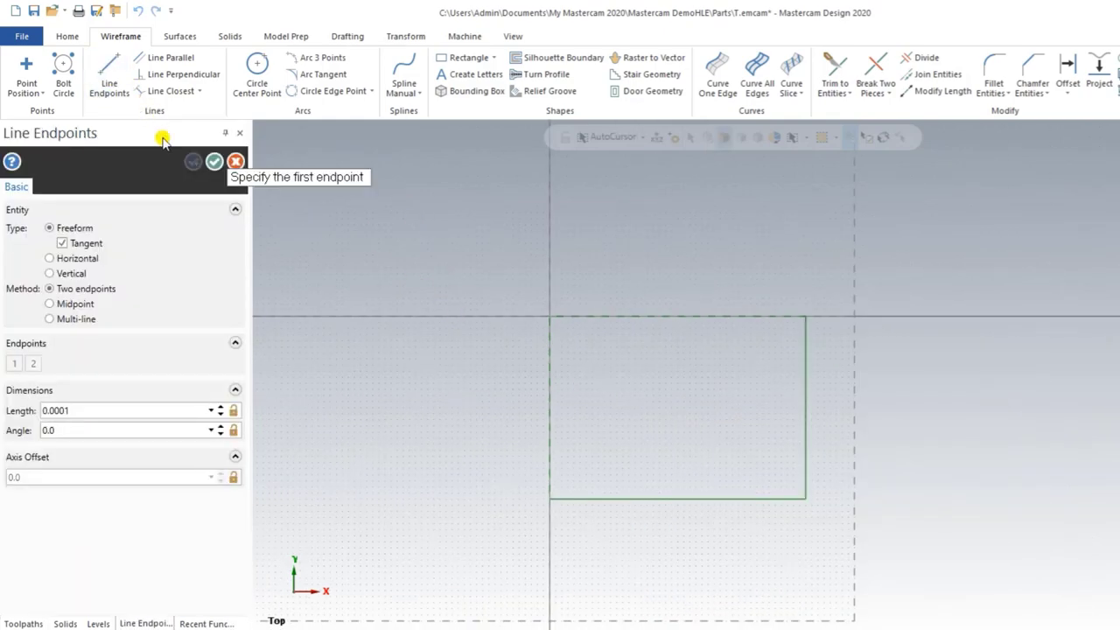
left_click(550, 406)
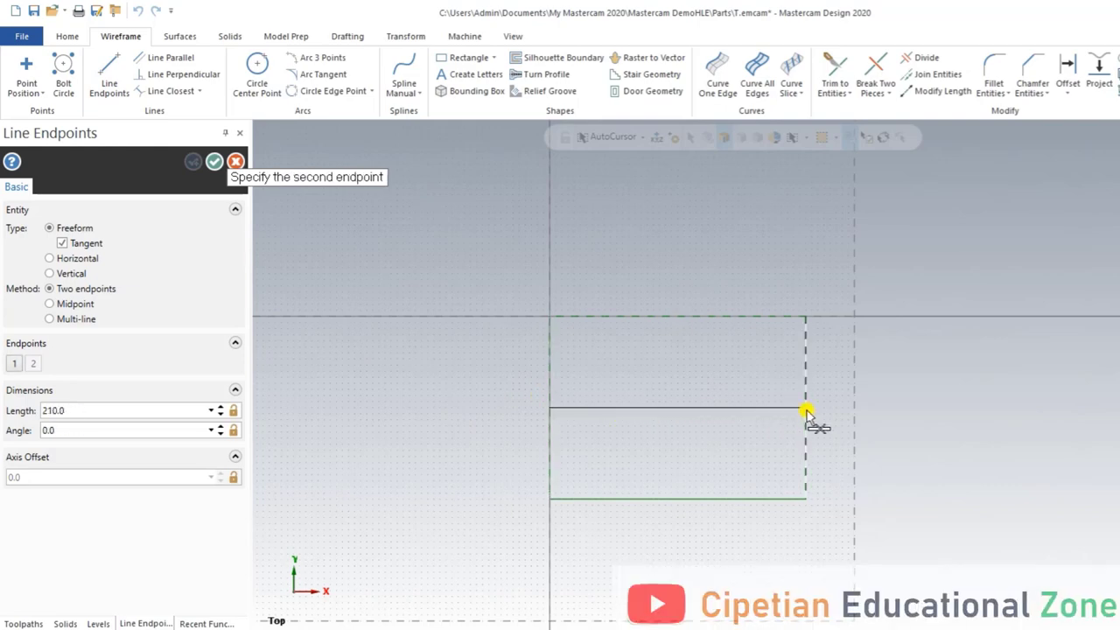
left_click(805, 408)
left_click(214, 162)
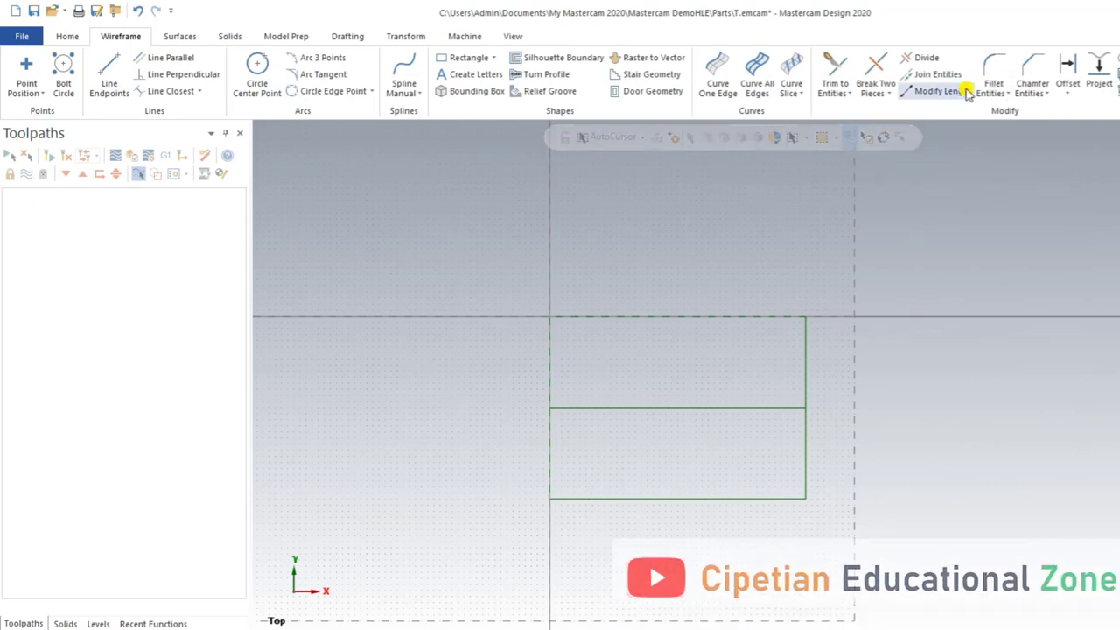
Step: Offset the rectangle's left edge to the right by 28 and 43
left_click(1069, 66)
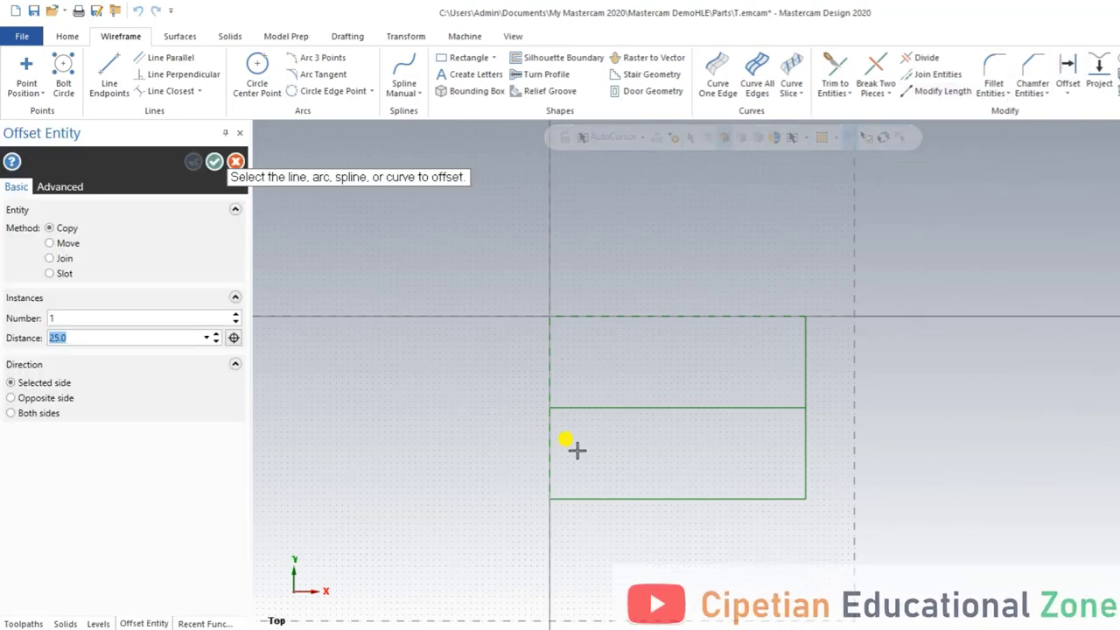
left_click(549, 429)
left_click(578, 427)
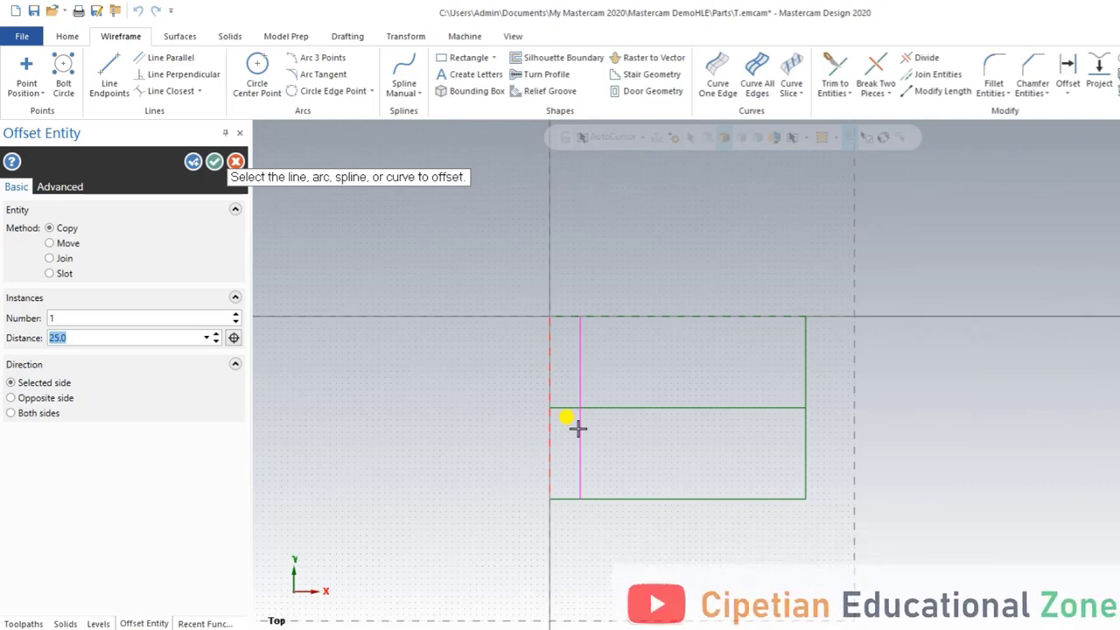
type("28")
key("Return")
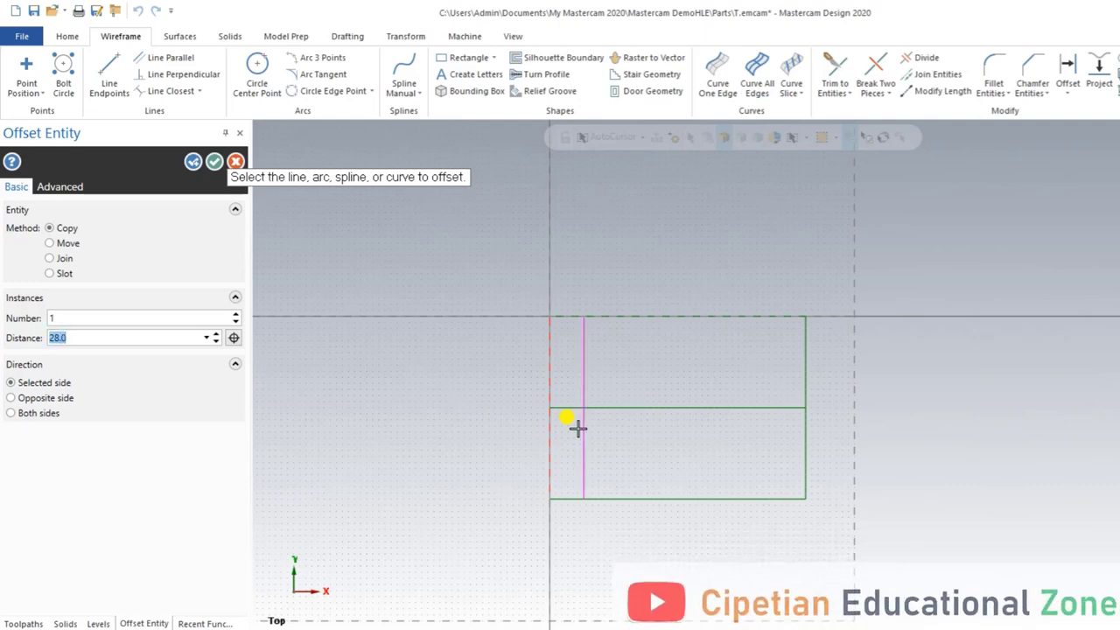
left_click(548, 432)
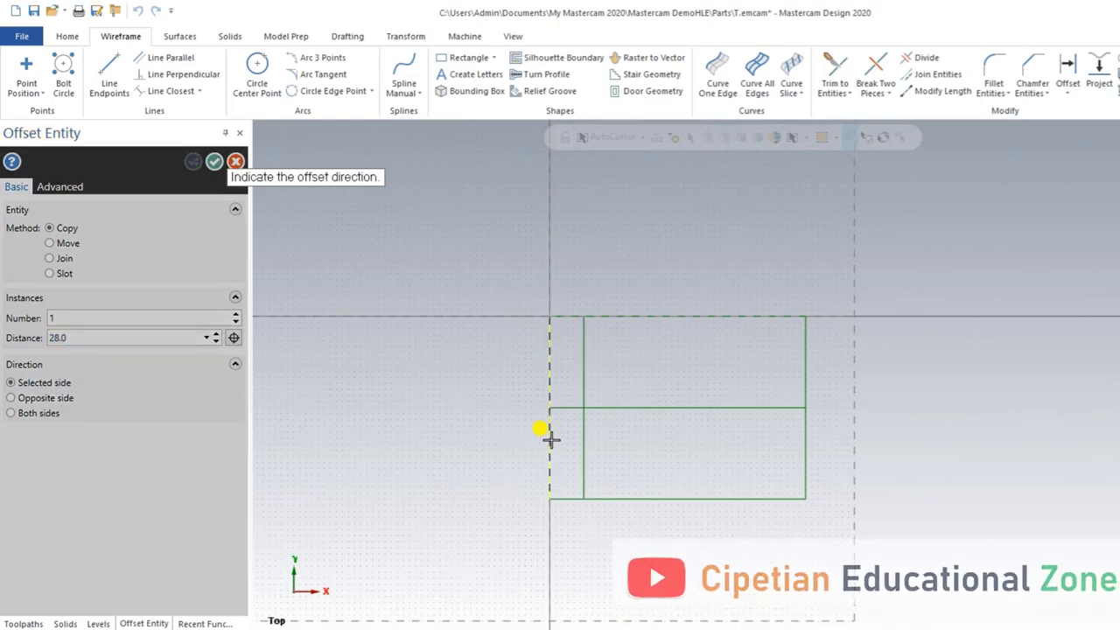
left_click(612, 437)
type("43")
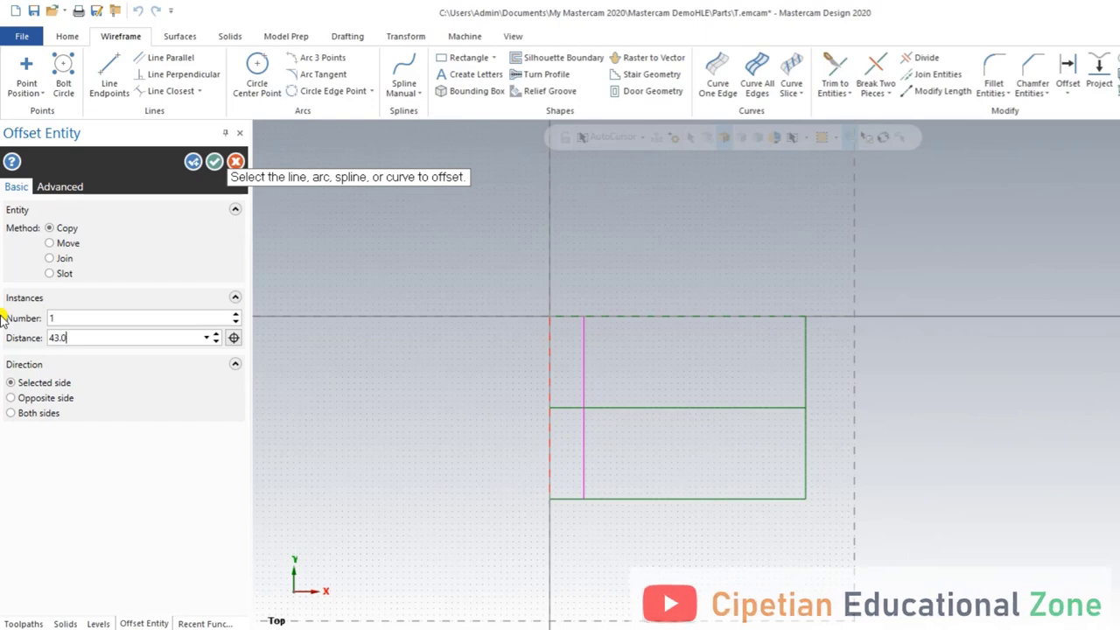
key("Return")
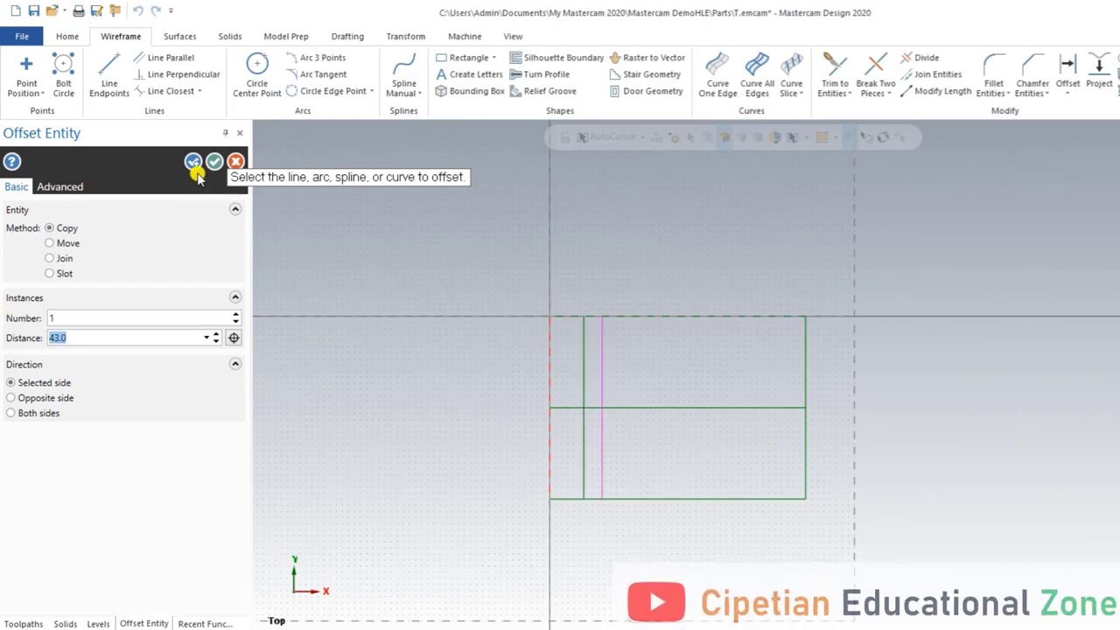
left_click(194, 162)
Step: Add two more vertical offsets of the left edge at 168 and 182
left_click(549, 429)
left_click(691, 452)
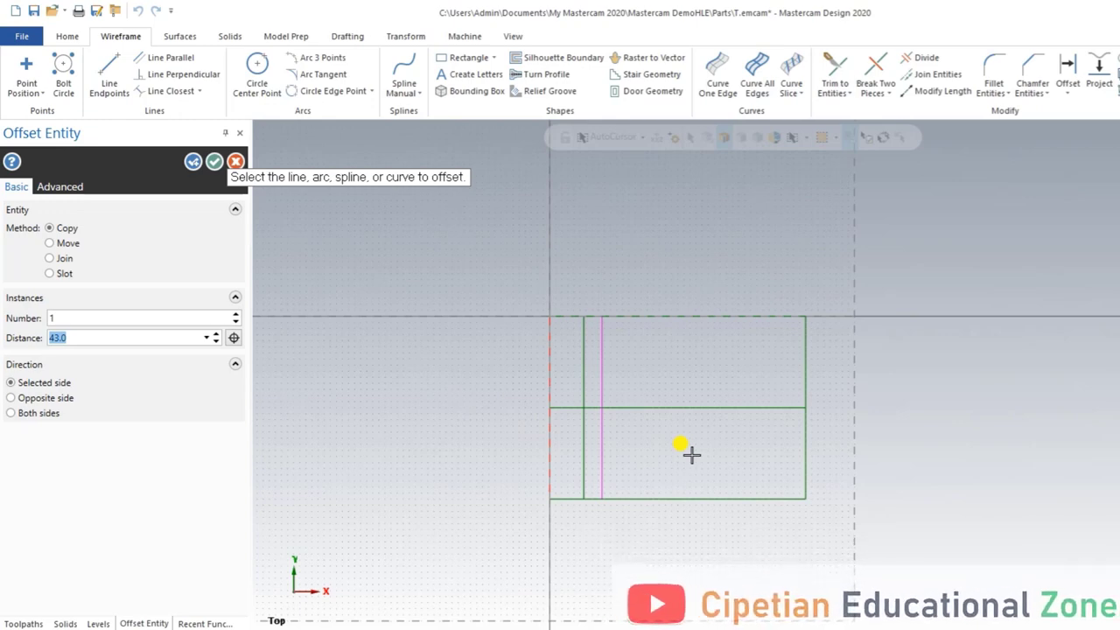
type("168")
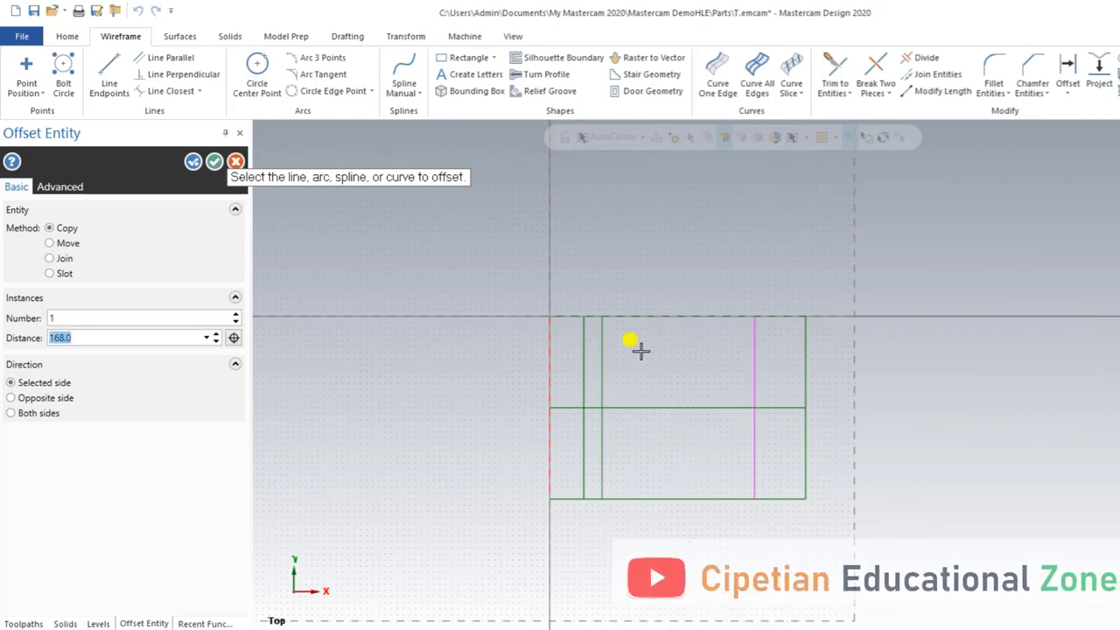
left_click(193, 161)
left_click(549, 378)
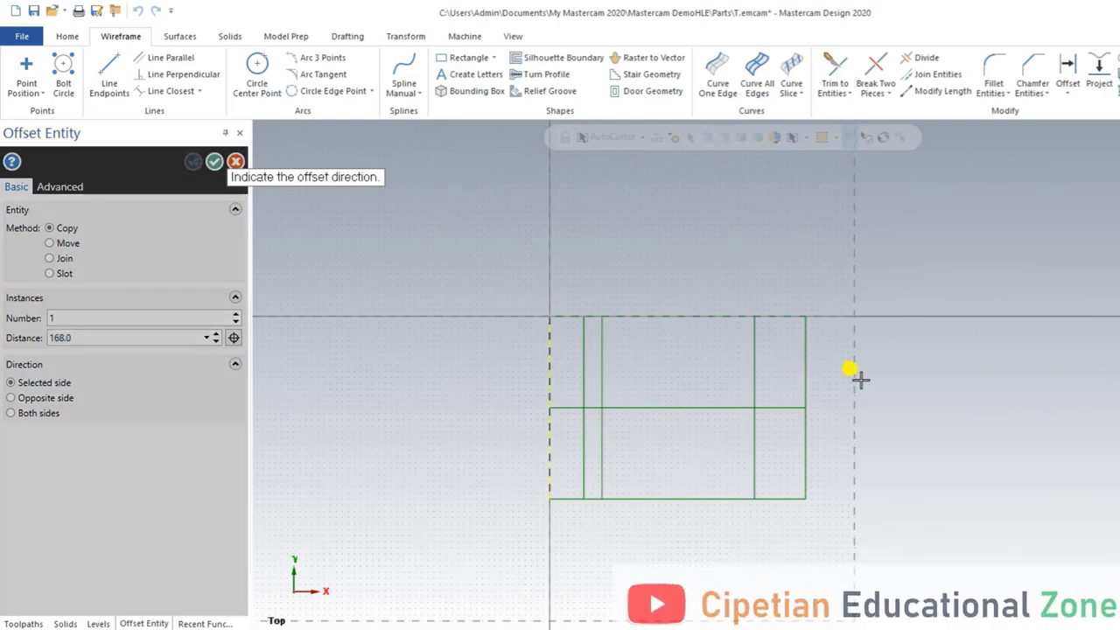
left_click(859, 376)
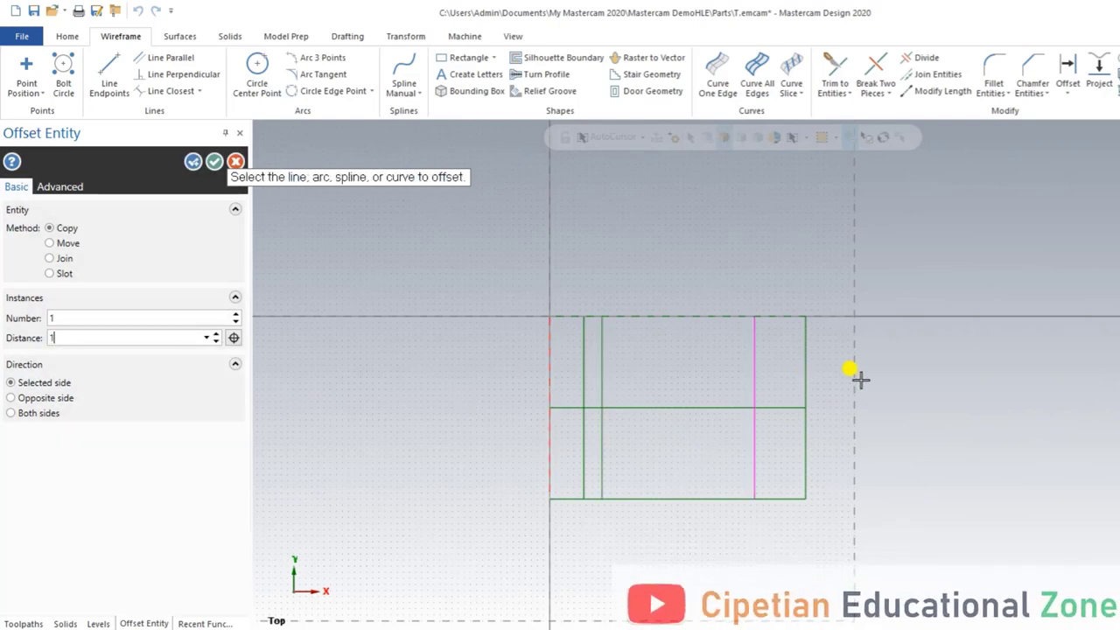
type("82")
key("Return")
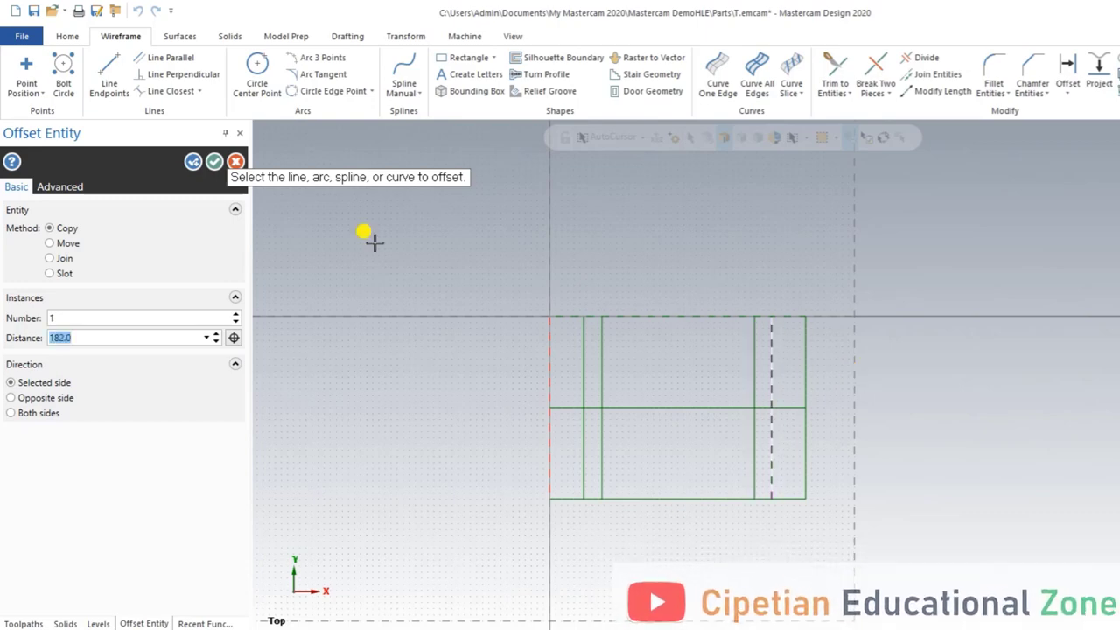
left_click(215, 161)
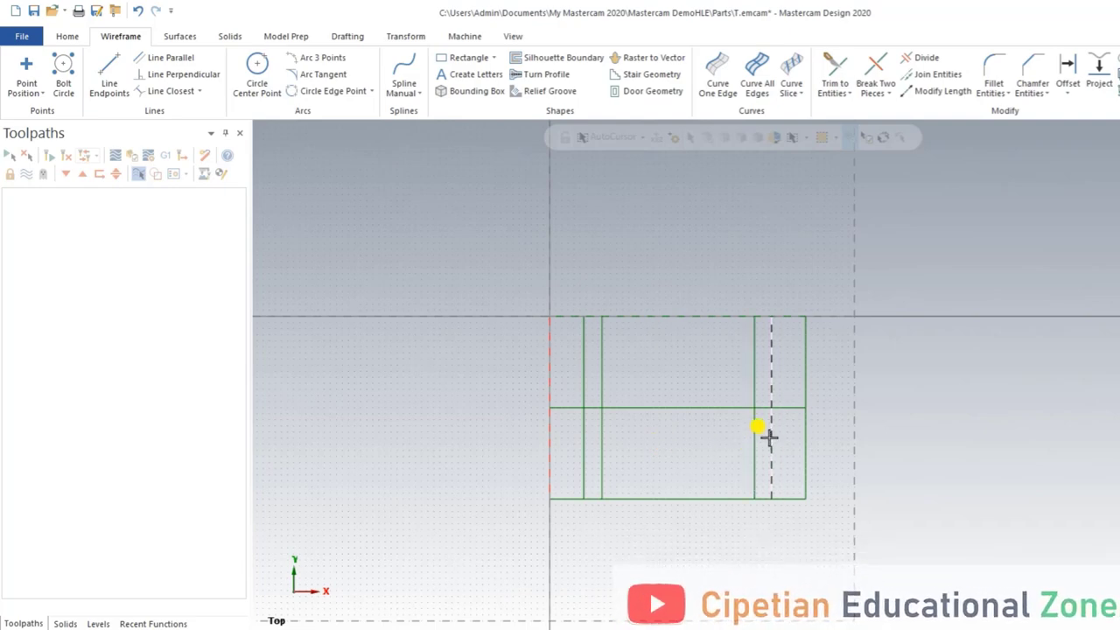
left_click(770, 437)
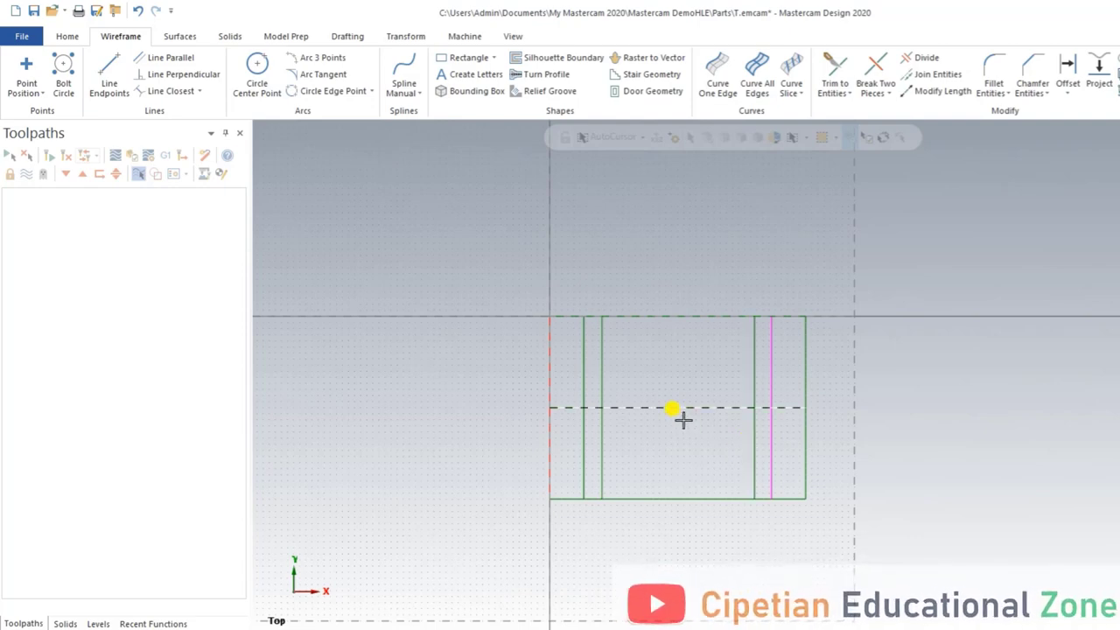
Step: Offset the middle horizontal line upward by 65 (130/2) and by 19.5 (39/2)
left_click(1068, 68)
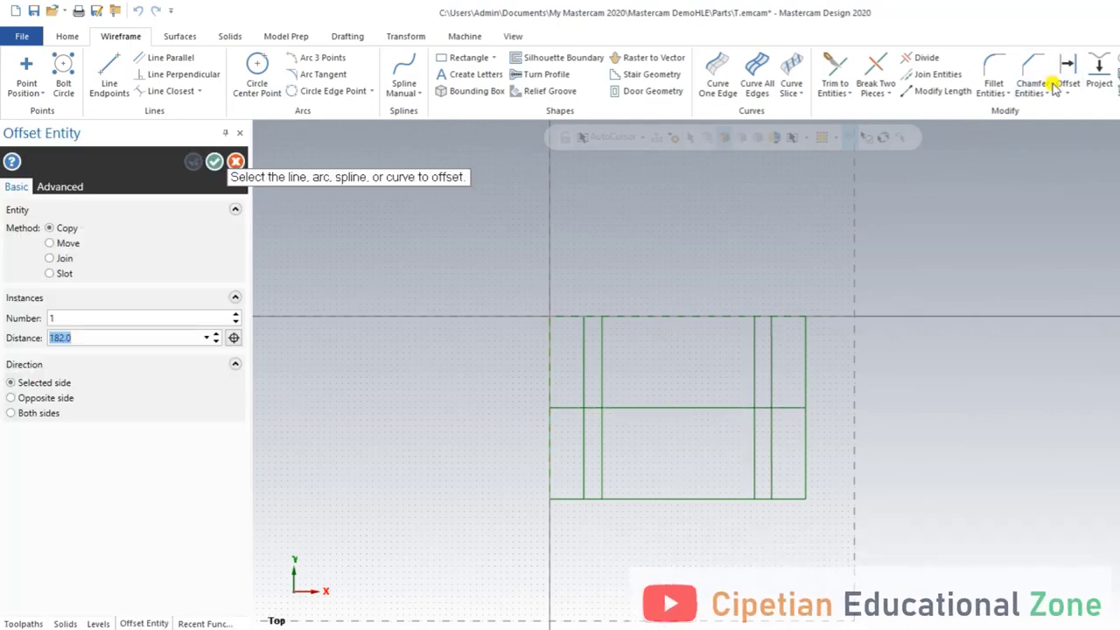
left_click(707, 407)
left_click(700, 374)
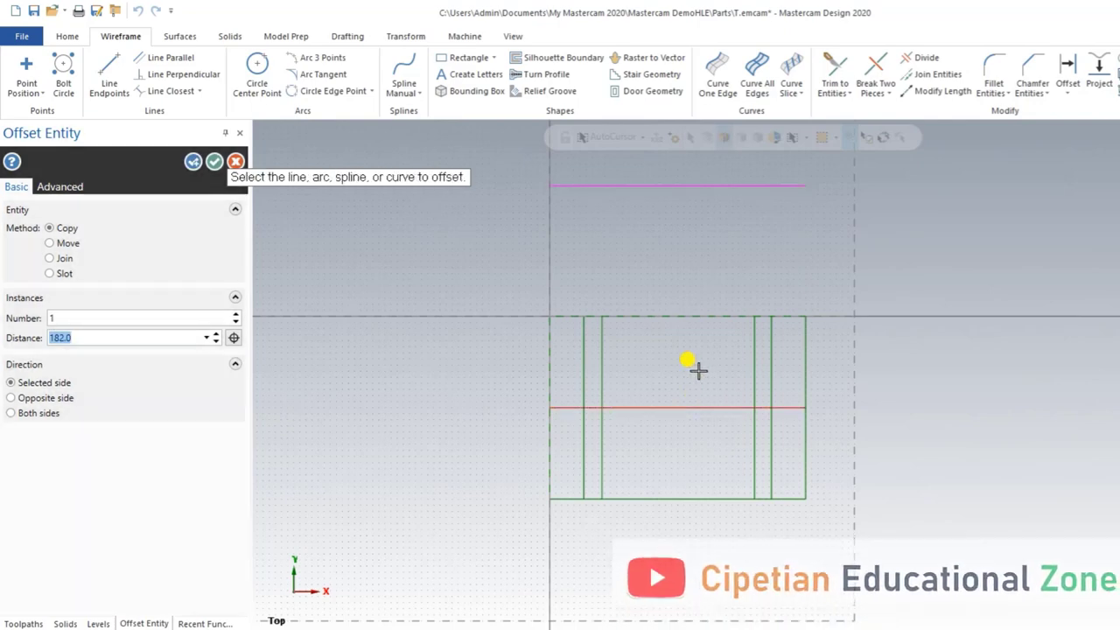
type("130/2")
type("65")
key("Return")
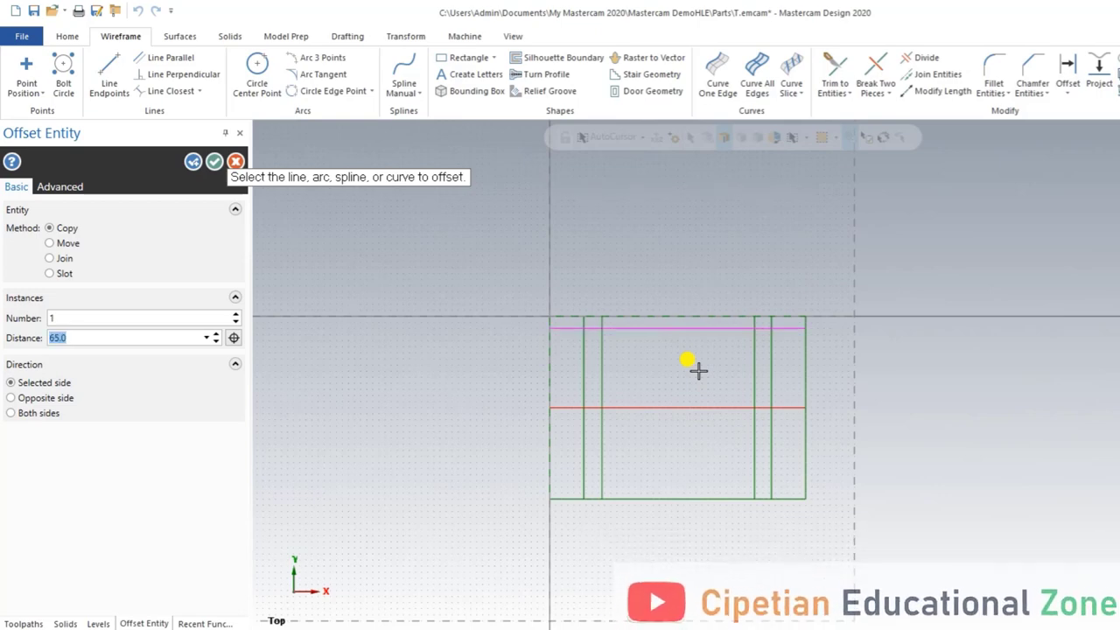
left_click(215, 161)
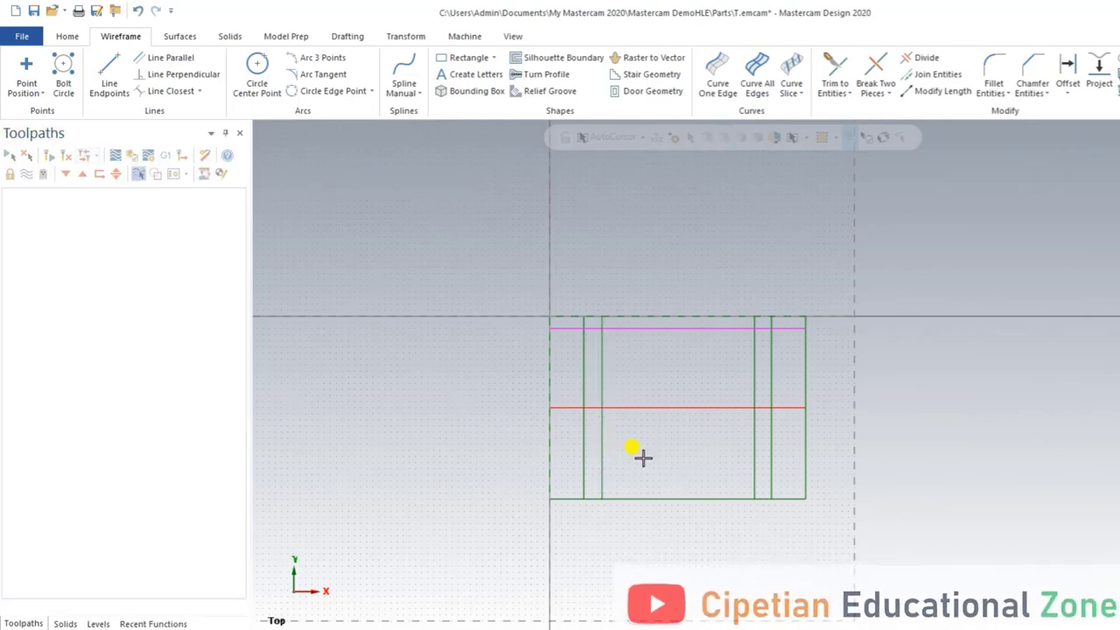
left_click(1069, 60)
left_click(662, 406)
left_click(677, 374)
type("39.0/")
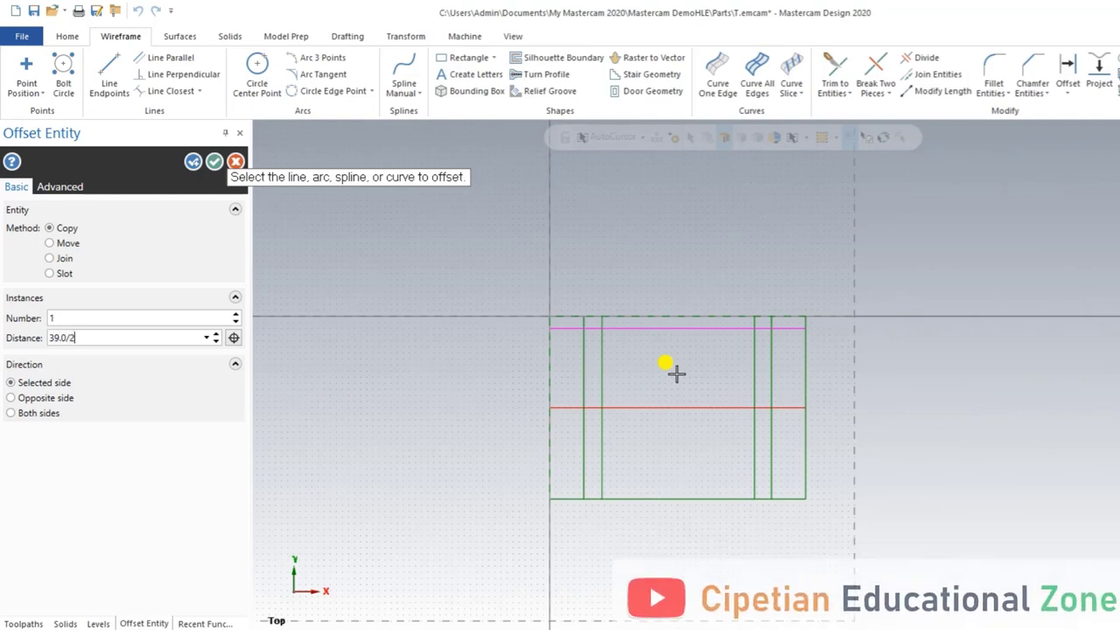
type("2")
key("Return")
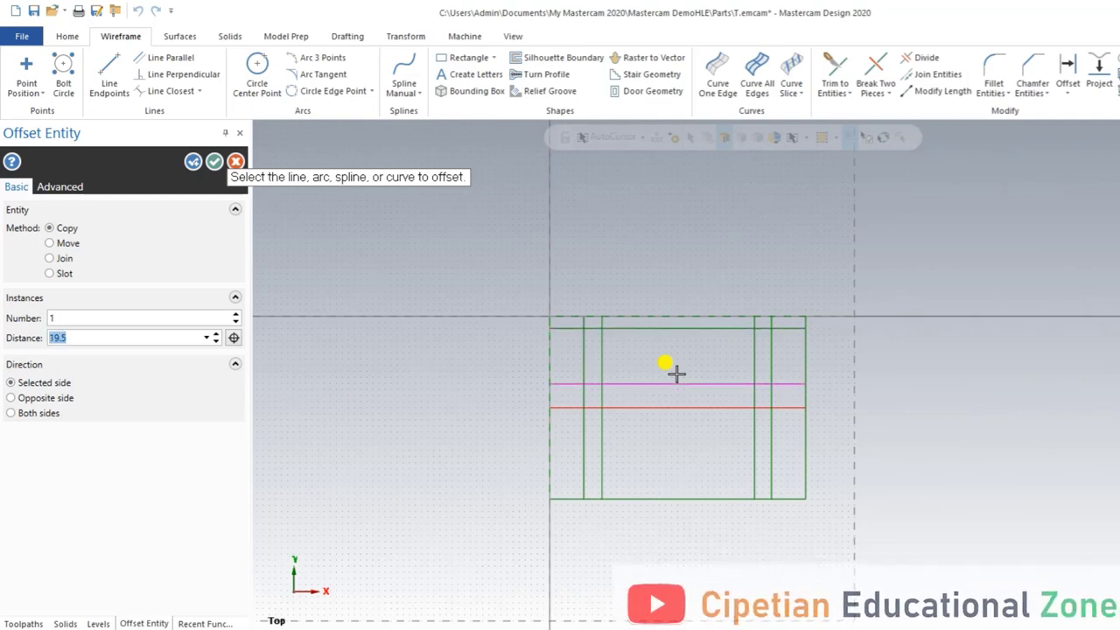
left_click(214, 162)
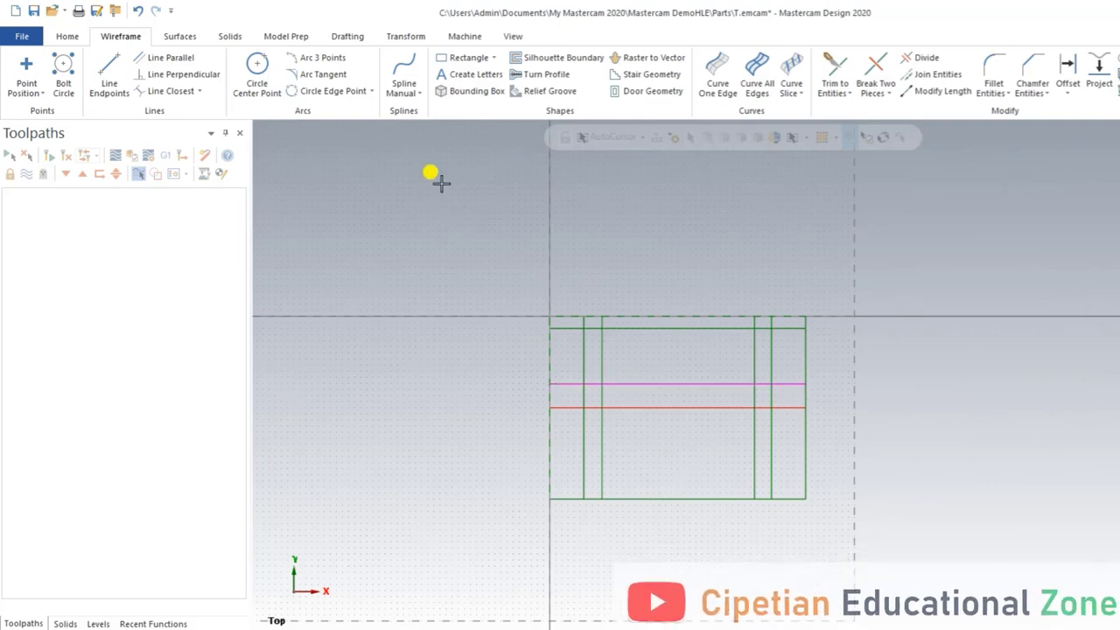
Step: Draw a three-point arc from the left intersection through the top line to the right intersection
left_click(338, 65)
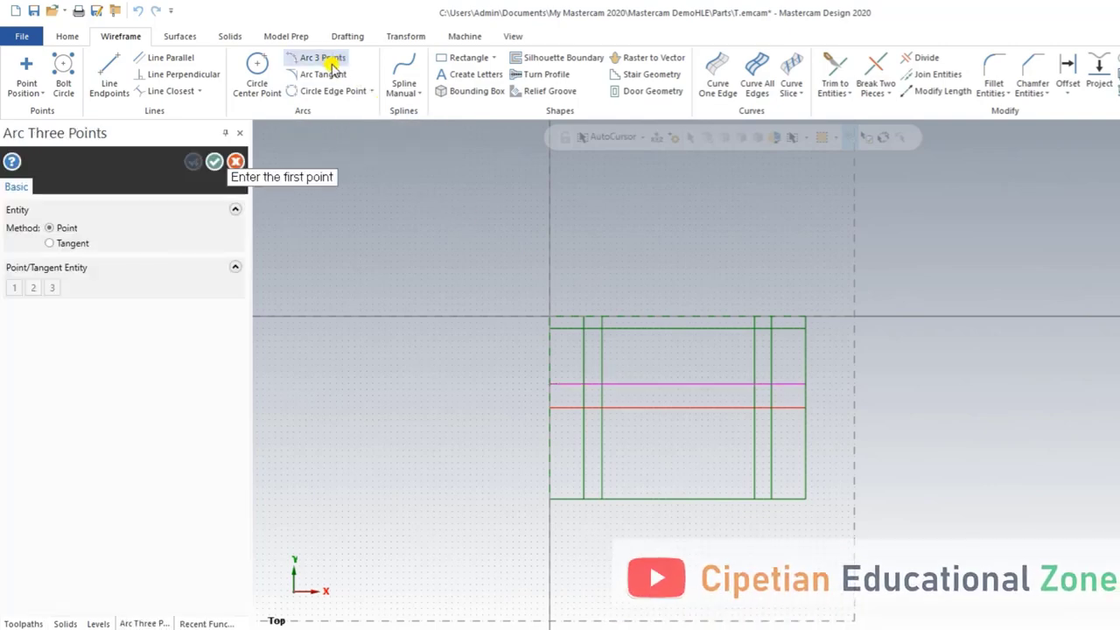
left_click(603, 384)
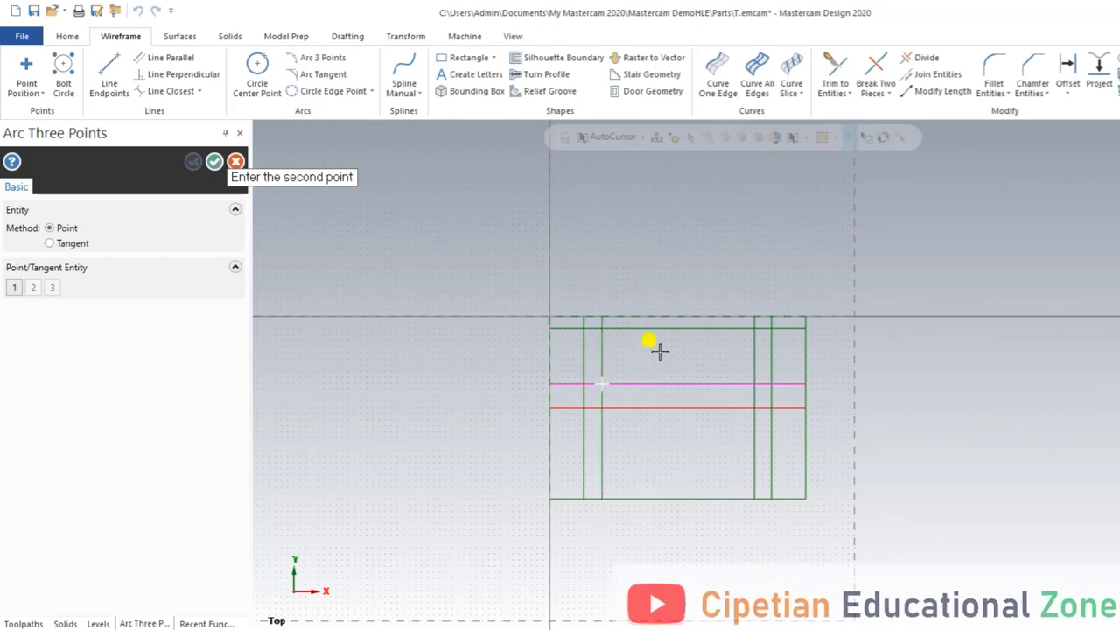
left_click(682, 331)
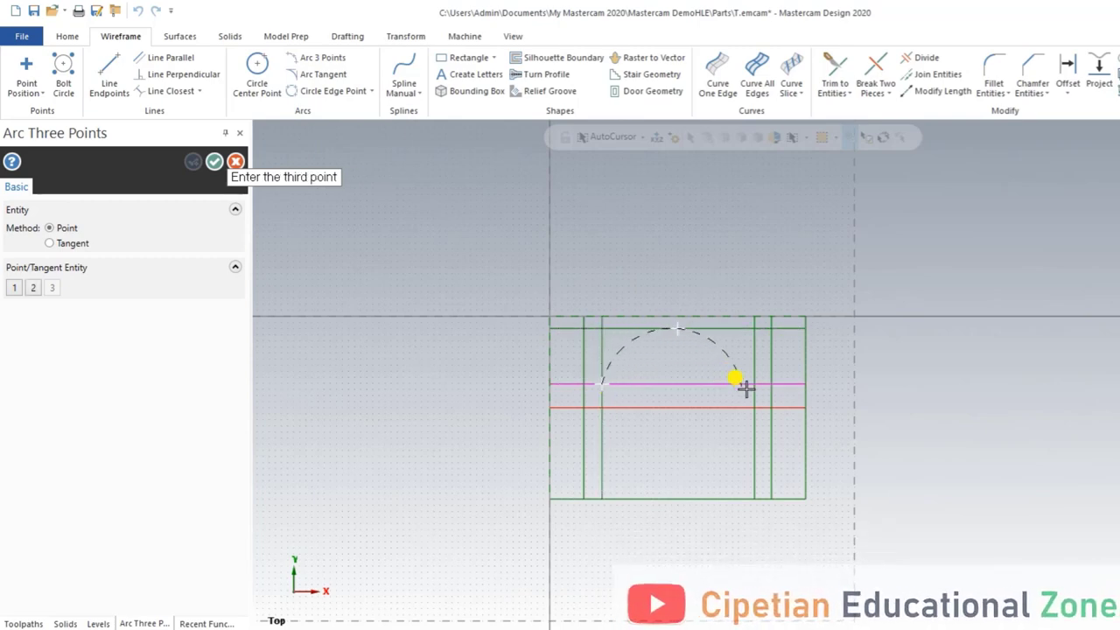
left_click(754, 383)
left_click(214, 161)
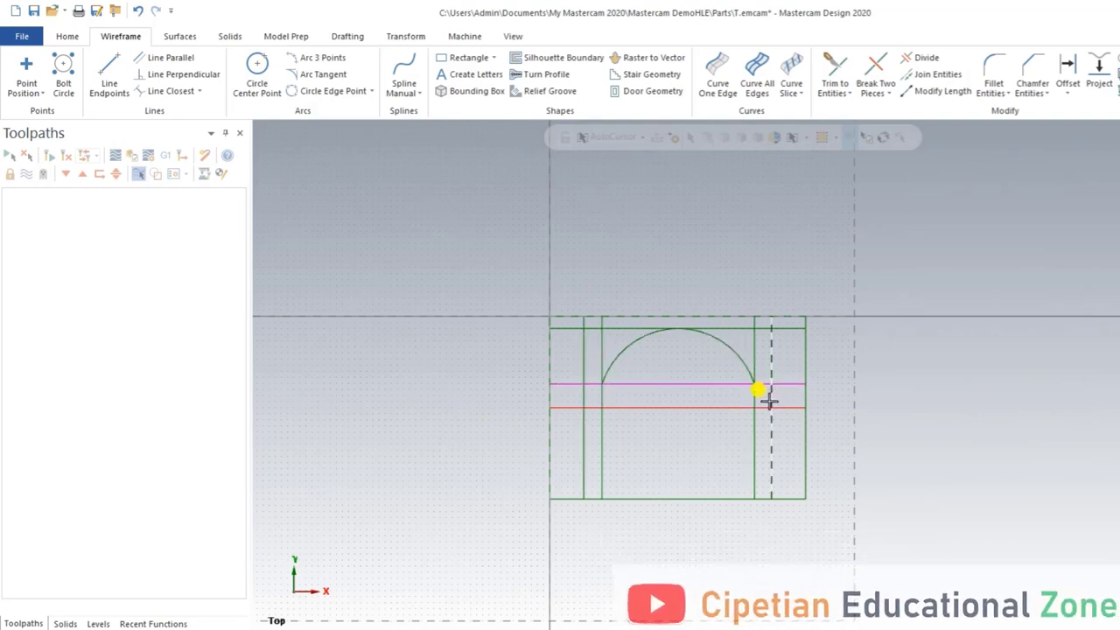
Step: Trim the surplus vertical and horizontal line pieces, including the segment under the arc
left_click(920, 58)
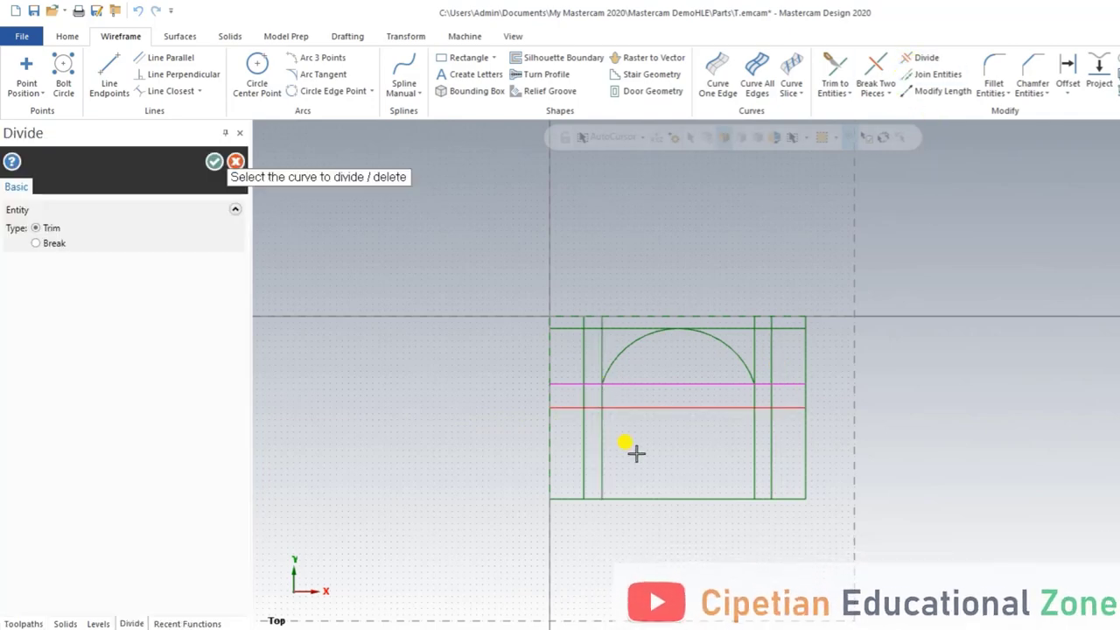
left_click(584, 455)
left_click(754, 455)
left_click(771, 455)
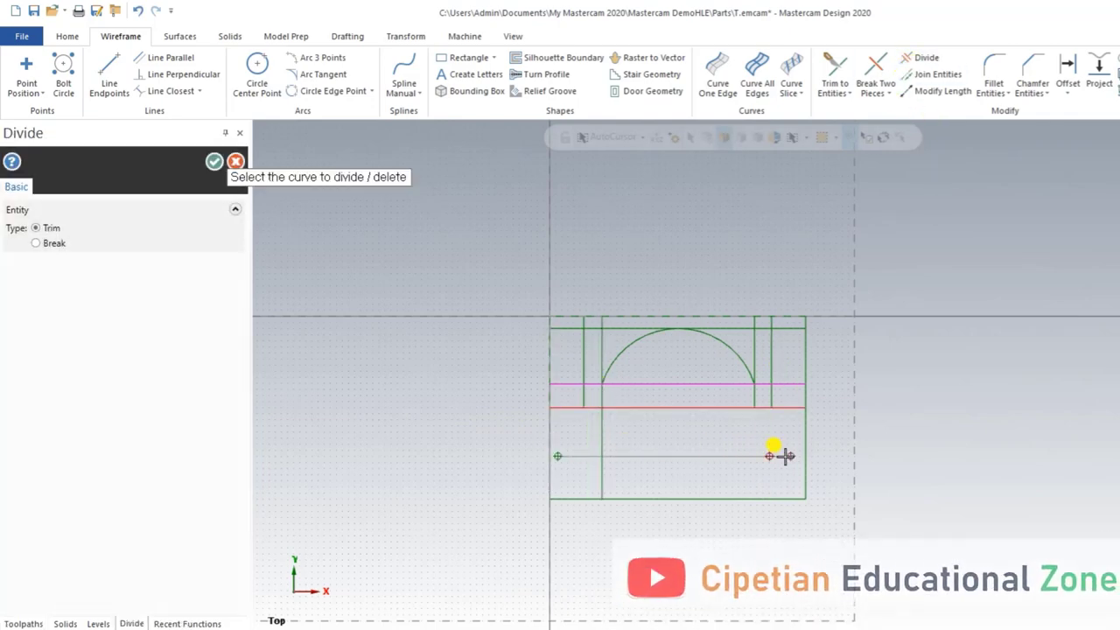
left_click(754, 359)
left_click(771, 355)
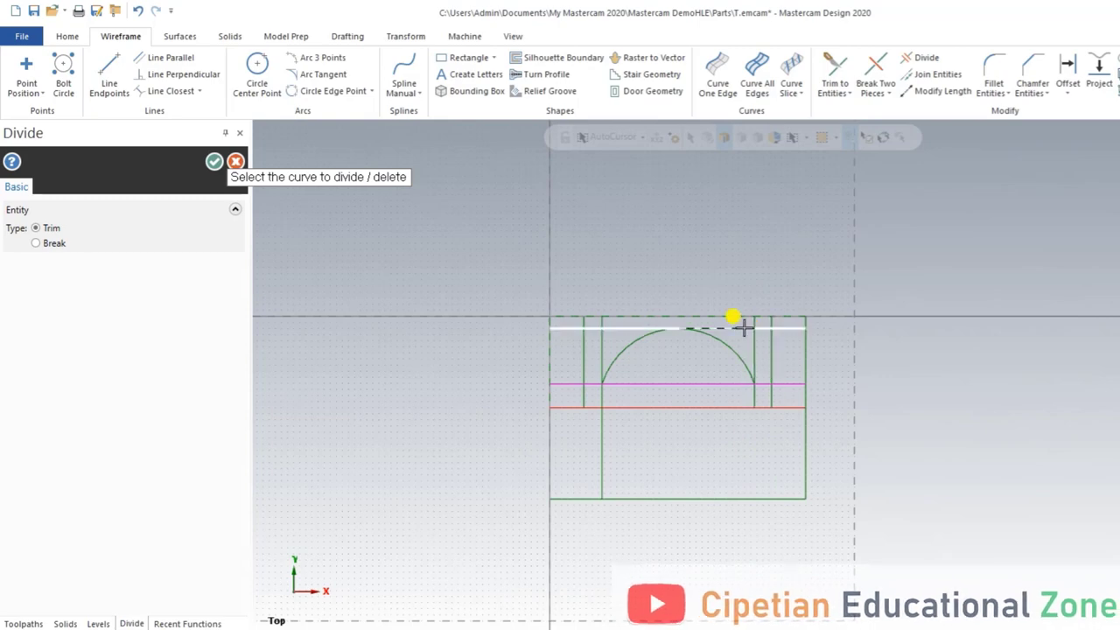
left_click(782, 383)
left_click(779, 407)
left_click_drag(620, 459, 600, 317)
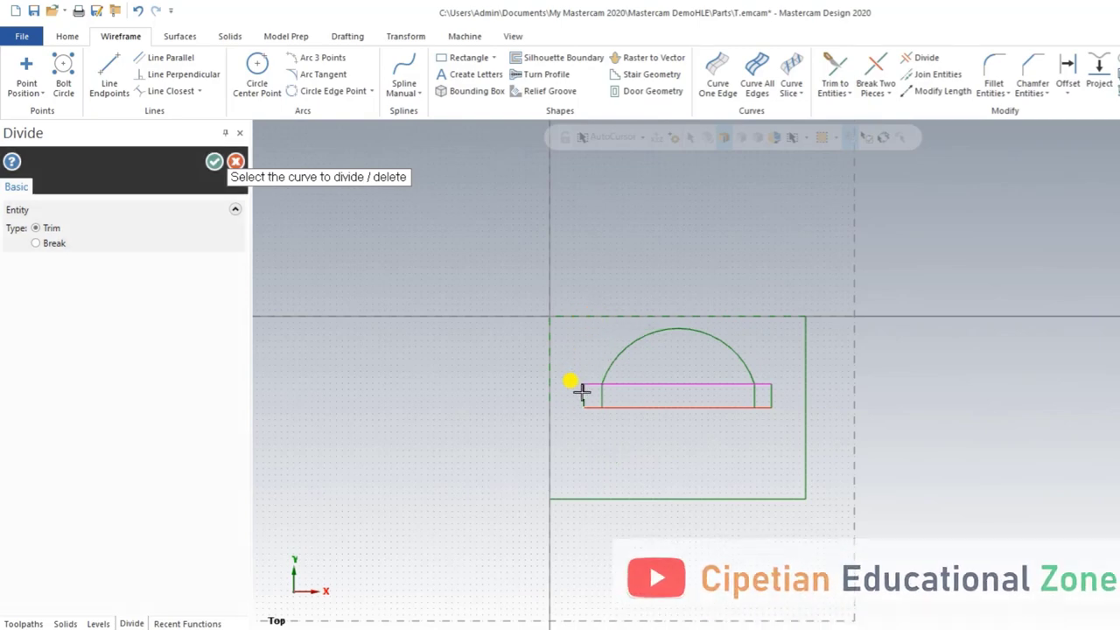
left_click(704, 384)
key("Escape")
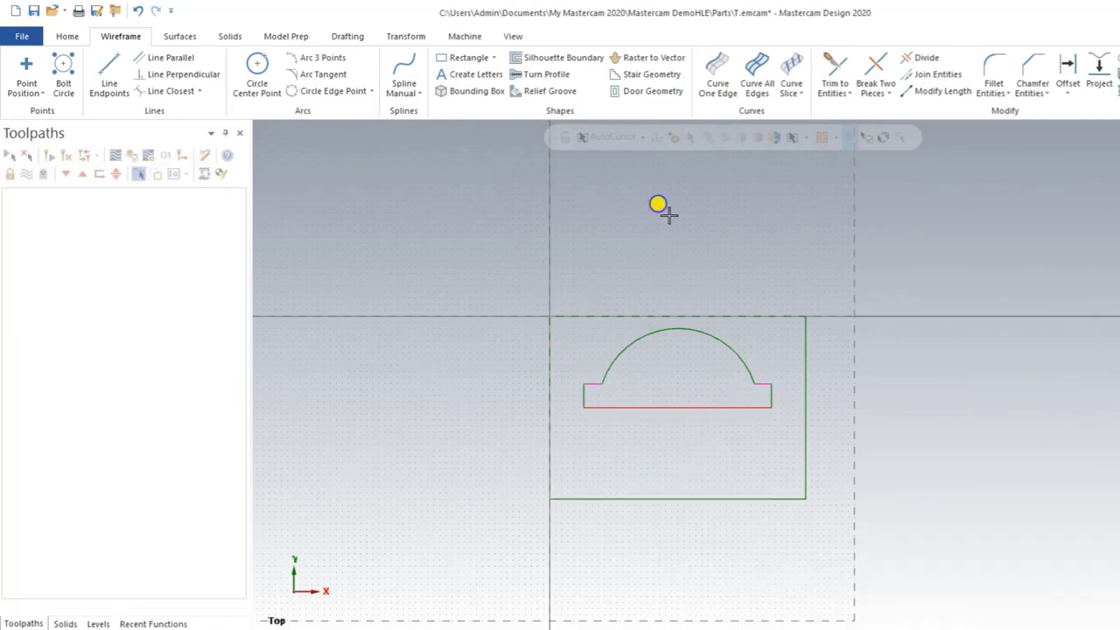
Step: Clear the red and magenta colours so the profile is one colour
right_click(667, 212)
left_click(714, 194)
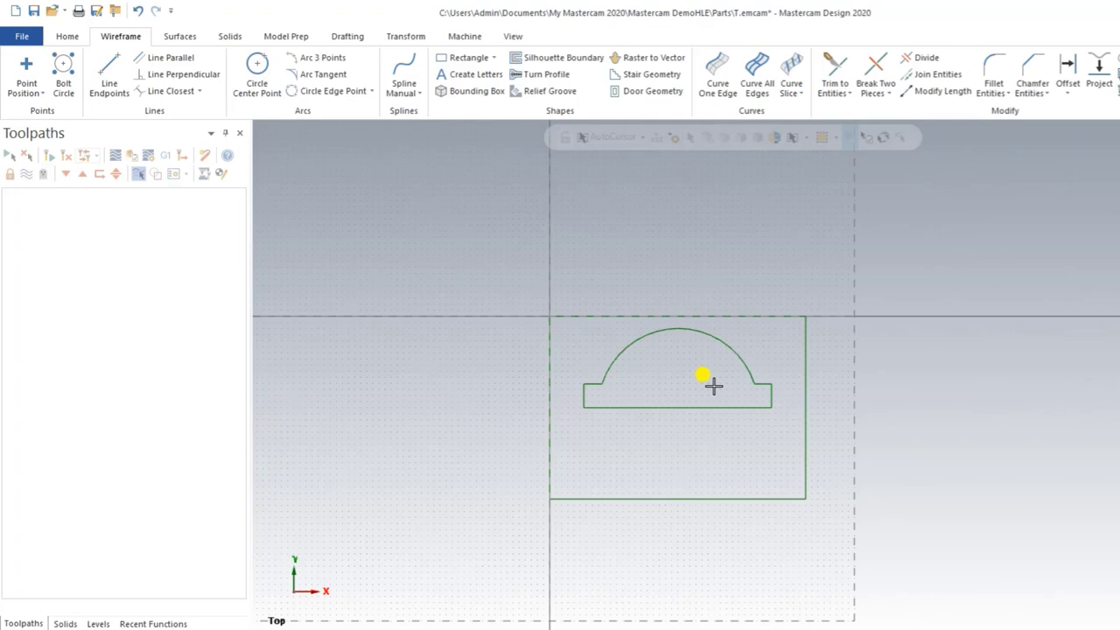
scroll(678, 378, "up", 2)
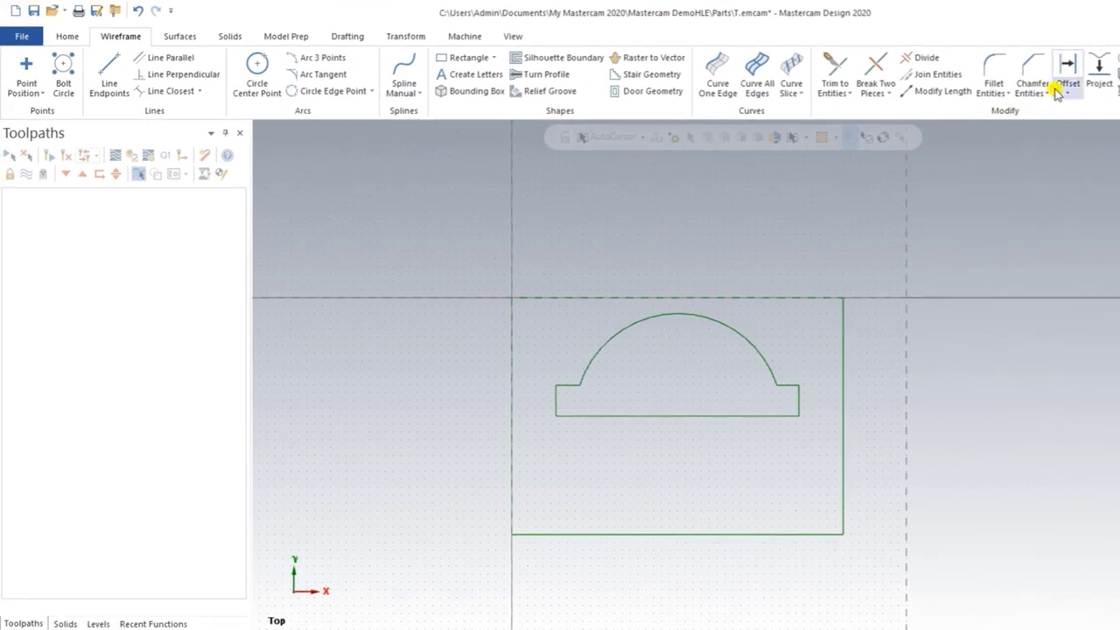
Step: Offset the profile's bottom line upward by 10.0
left_click(1070, 68)
left_click(679, 411)
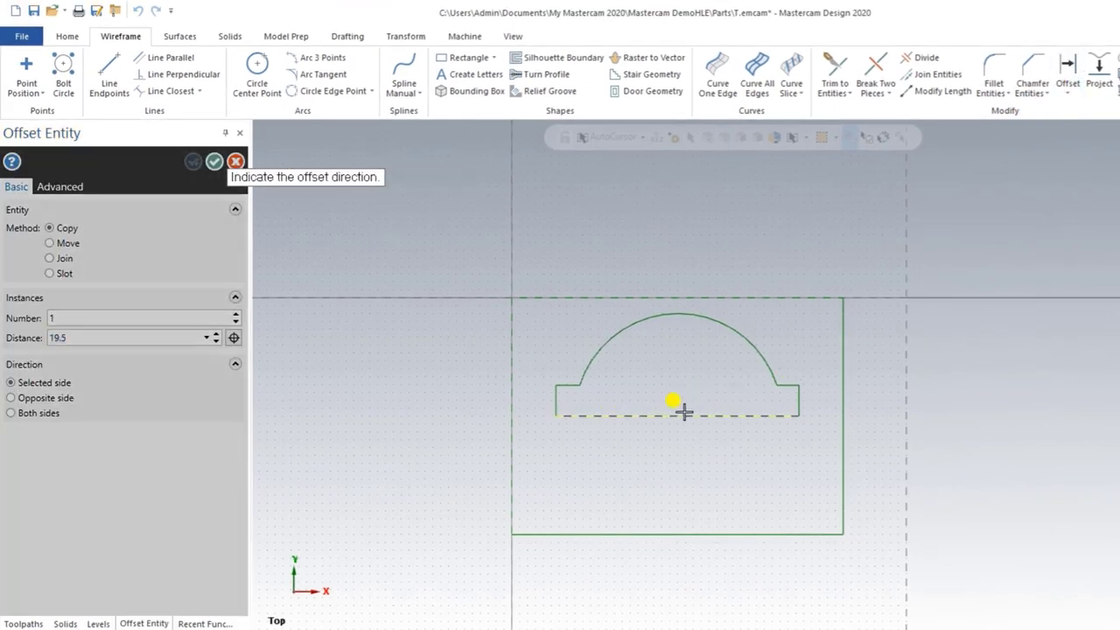
left_click(675, 388)
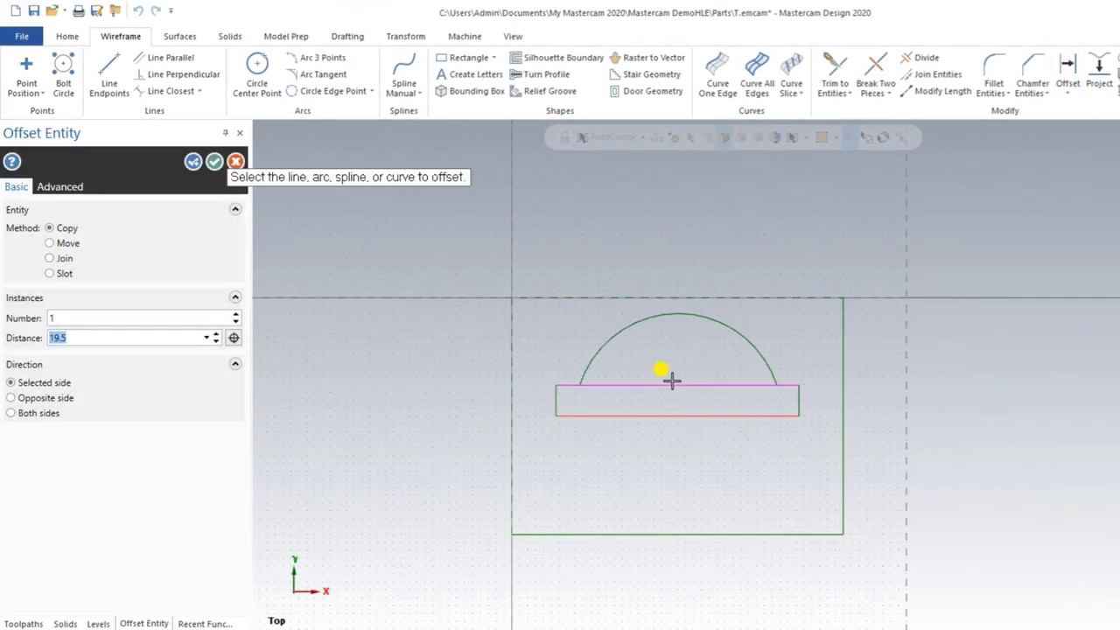
type("10")
key("Return")
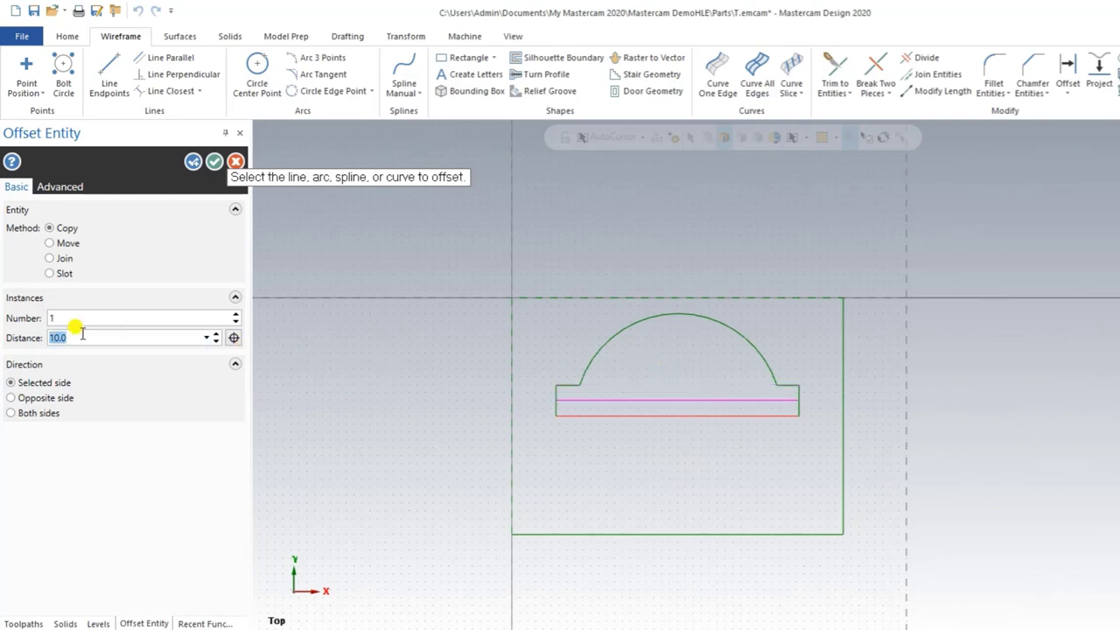
left_click(213, 162)
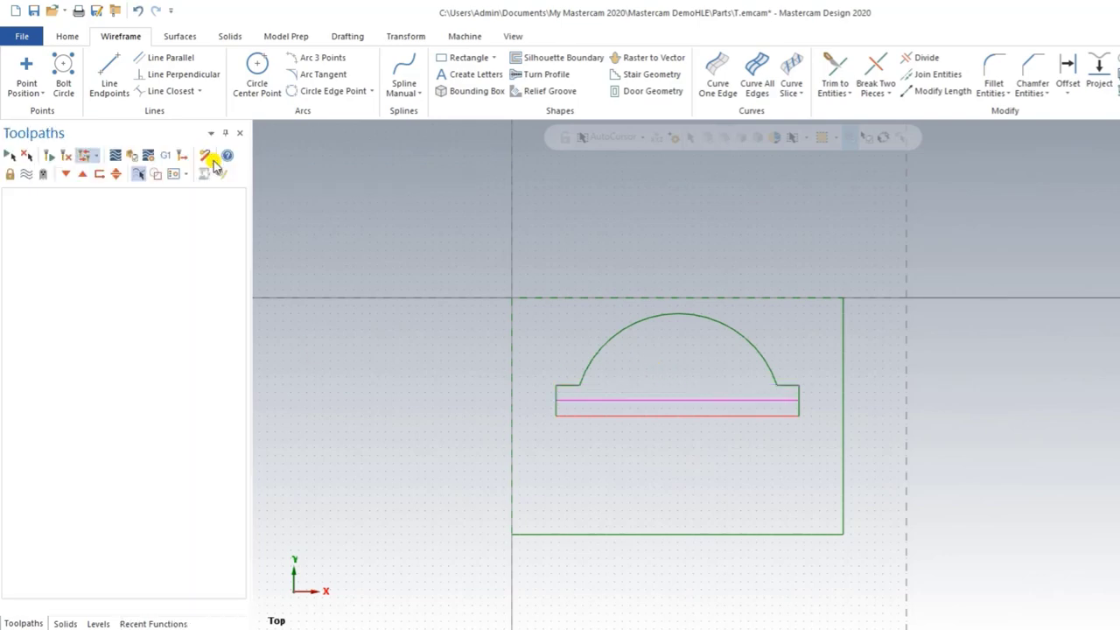
Step: Offset the rectangle's left edge to the right by 85 and 125
left_click(1066, 67)
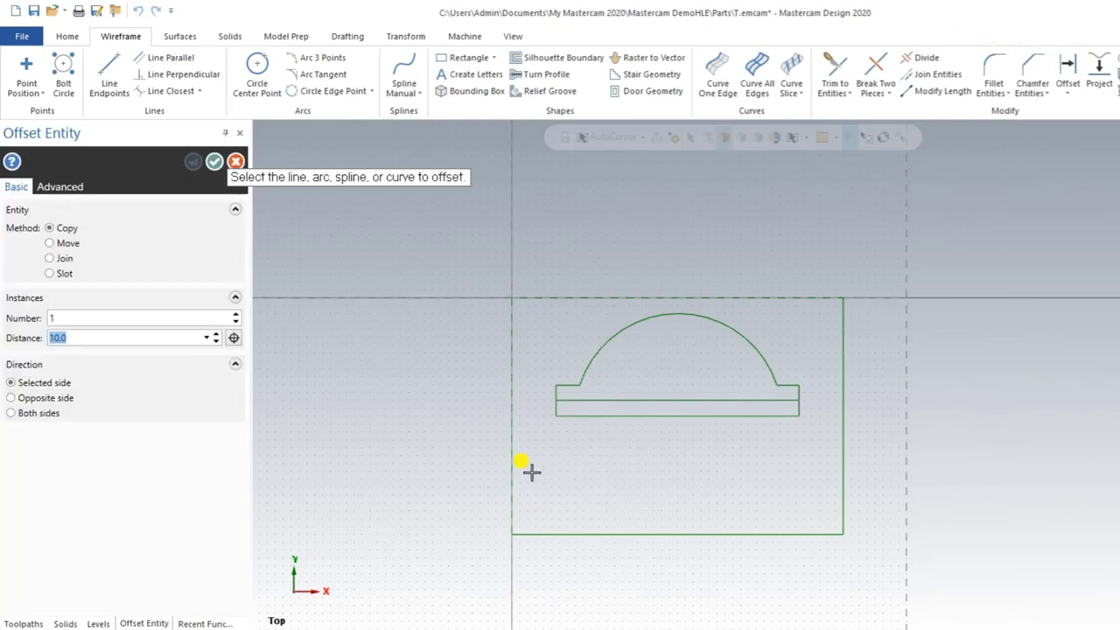
left_click(511, 457)
left_click(617, 453)
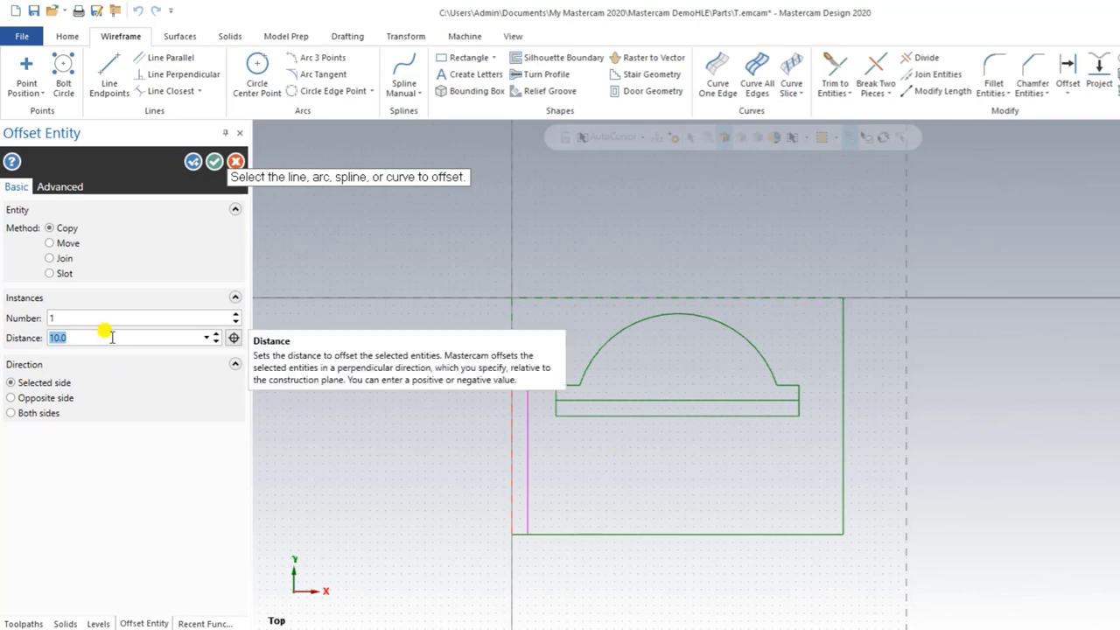
type("85")
key("Return")
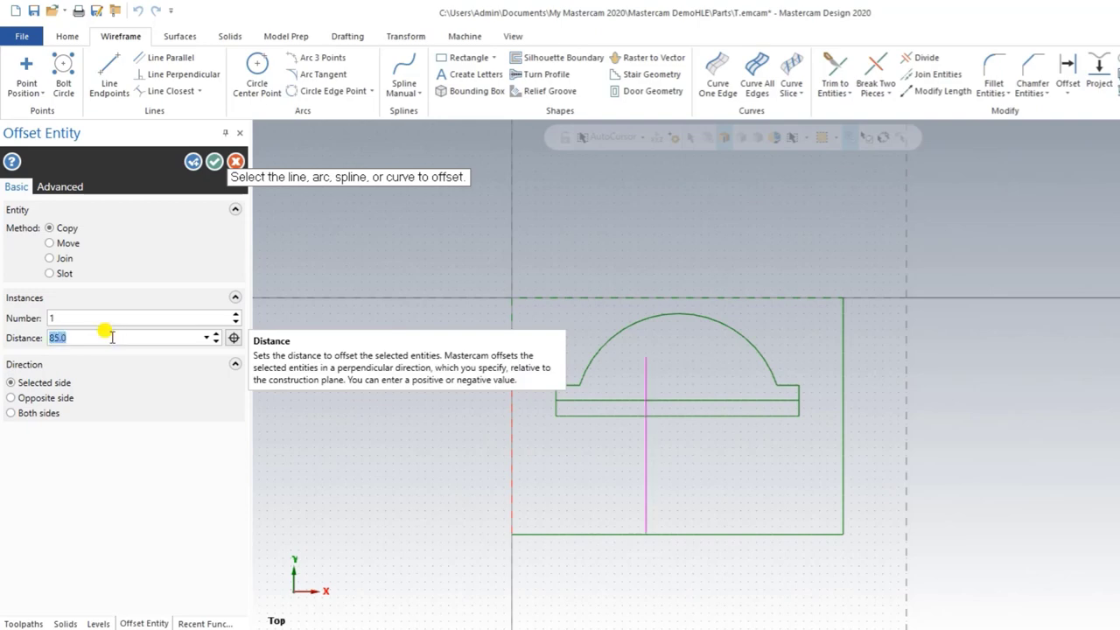
left_click(192, 161)
left_click(553, 452)
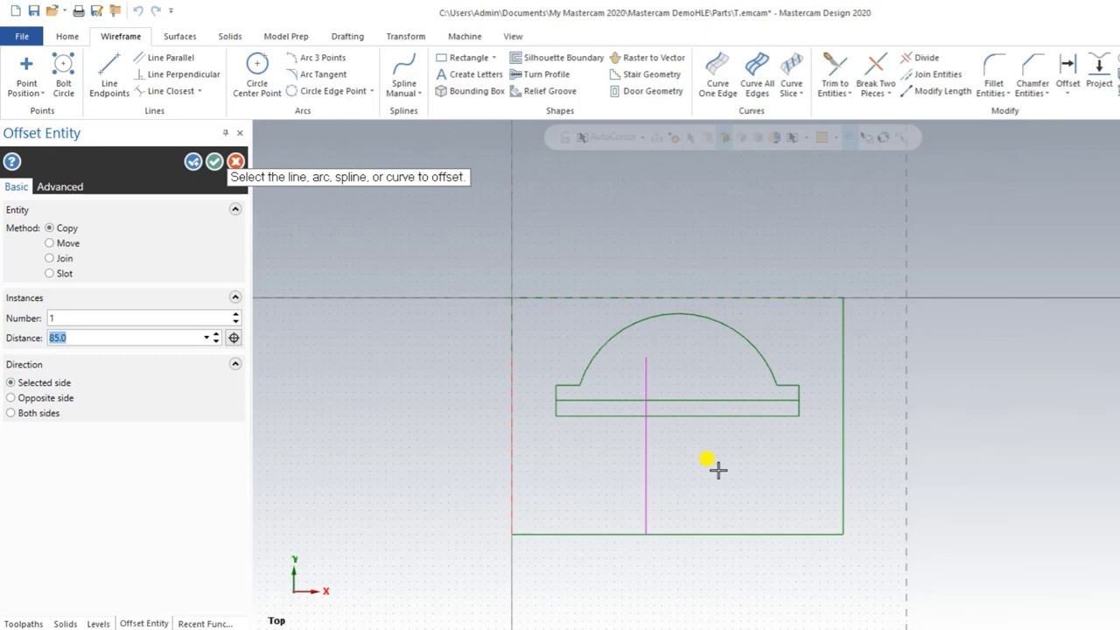
type("125")
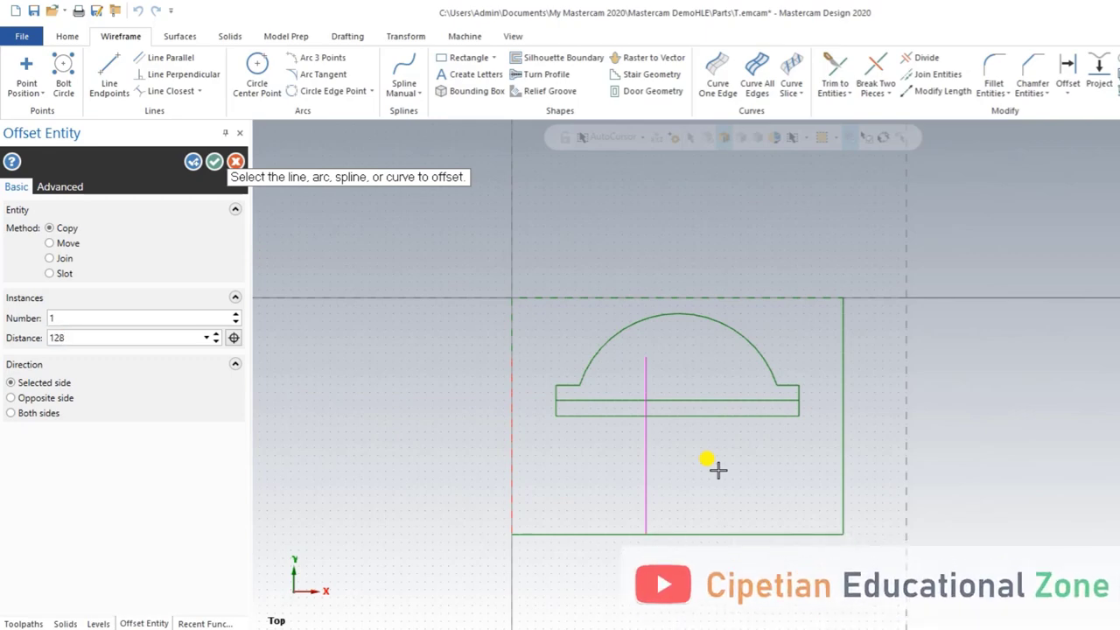
key("Return")
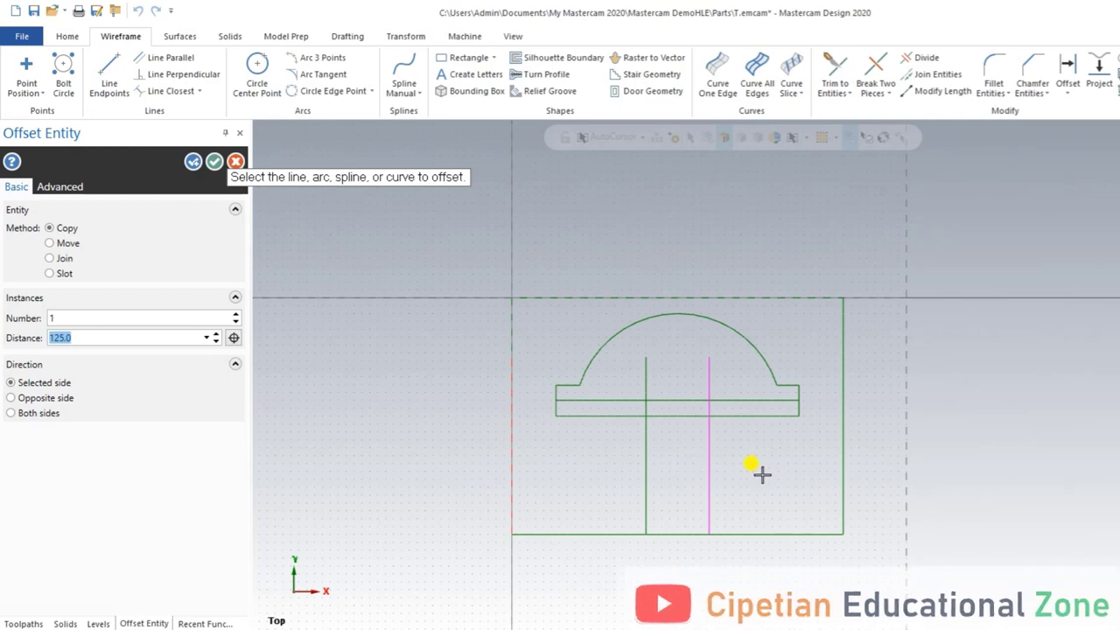
left_click(214, 161)
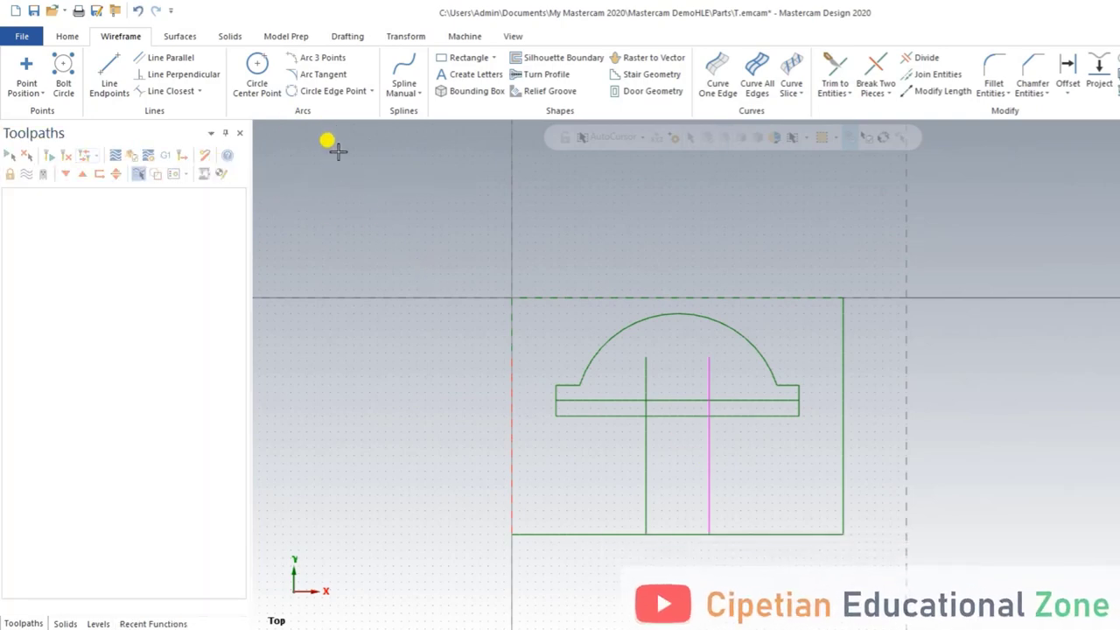
Step: Draw a small three-point arc between the 85 and 125 verticals on the bottom line
left_click(323, 57)
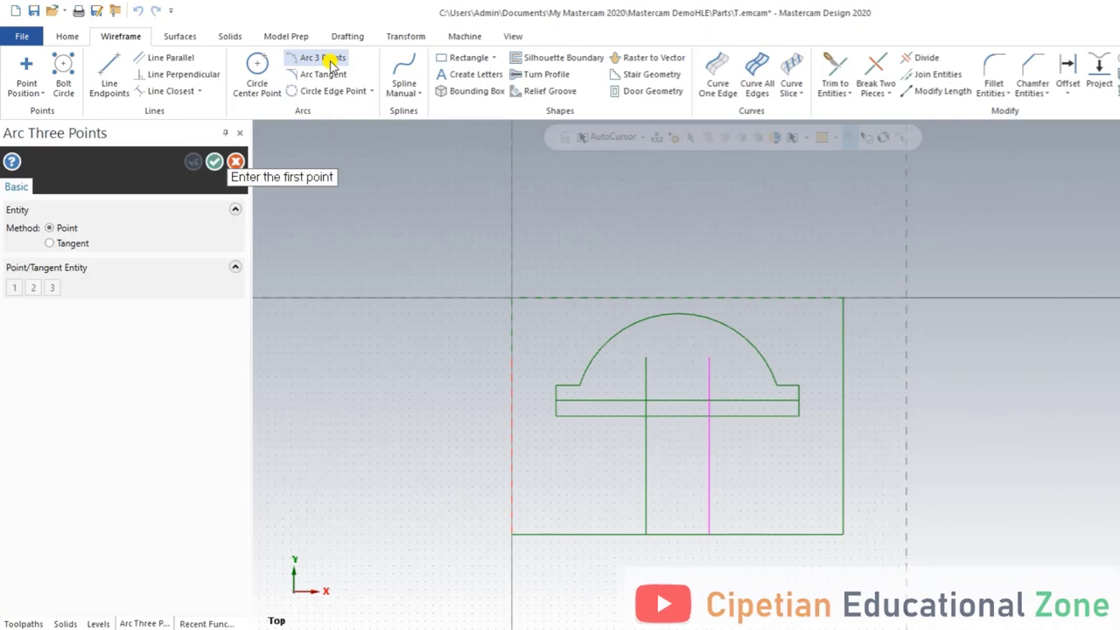
left_click(645, 418)
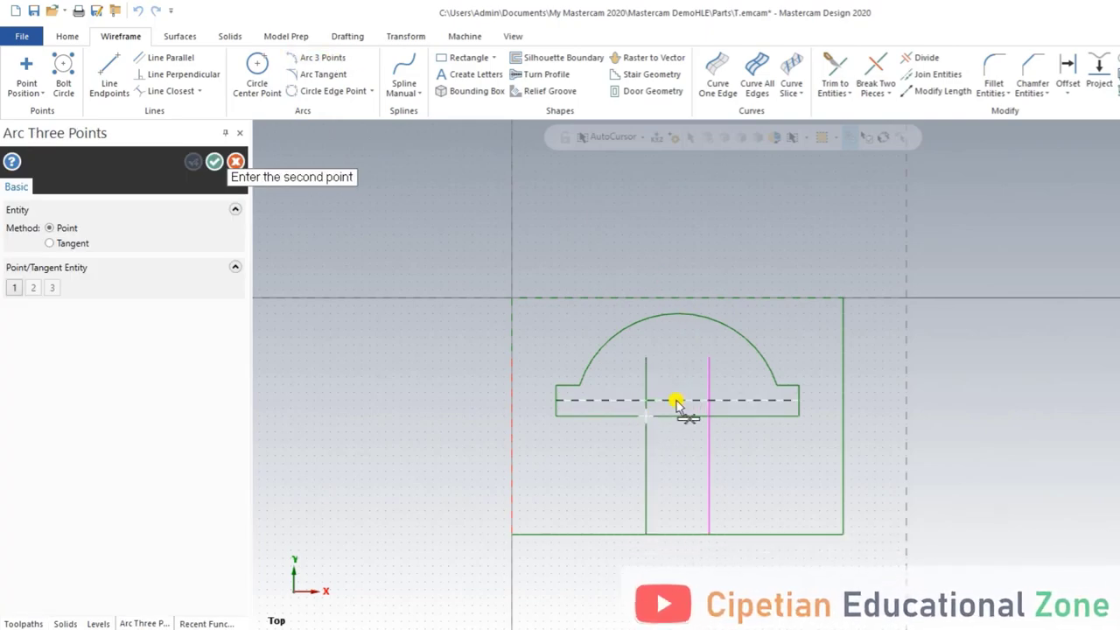
left_click(676, 401)
left_click(709, 418)
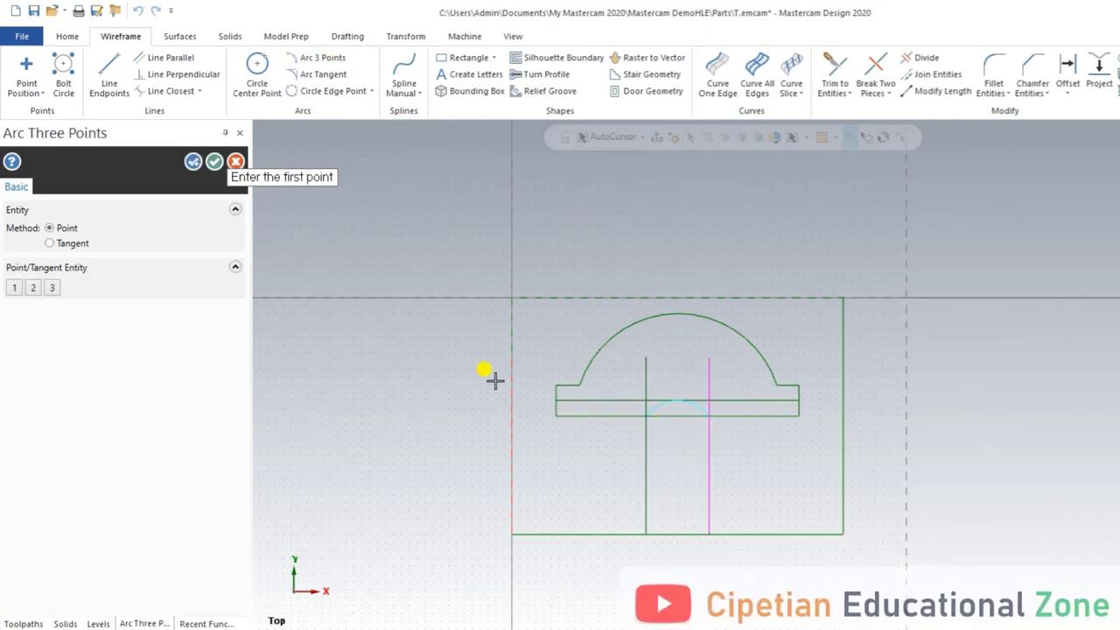
left_click(215, 163)
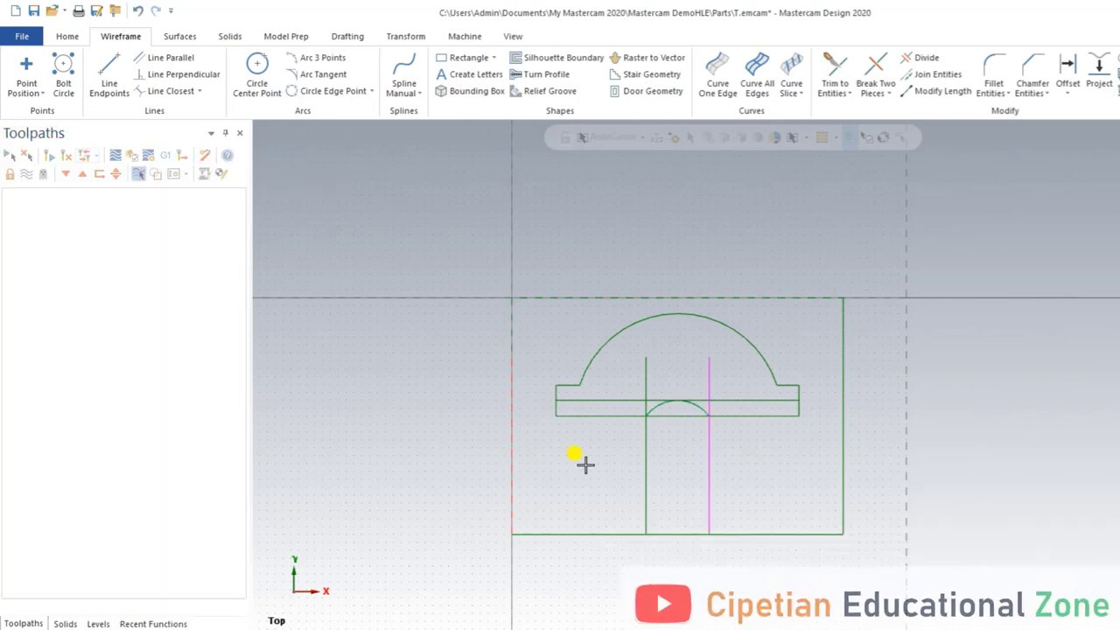
Step: Delete the two vertical and the 10 offset construction lines, then select the small arc
left_click(645, 466)
left_click(710, 464)
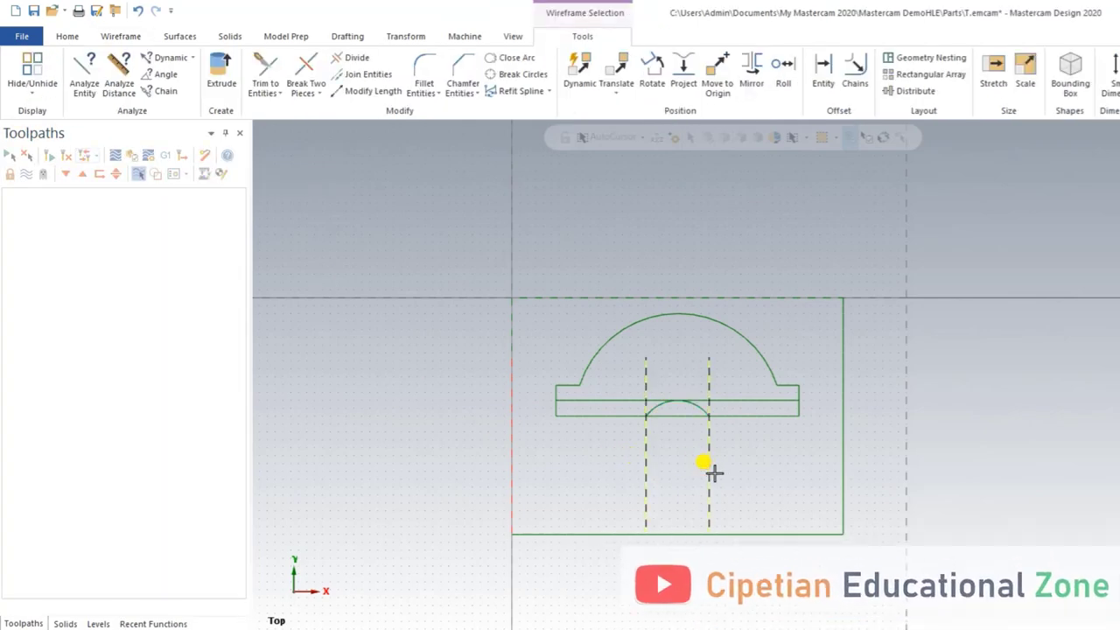
left_click(723, 401)
key("Delete")
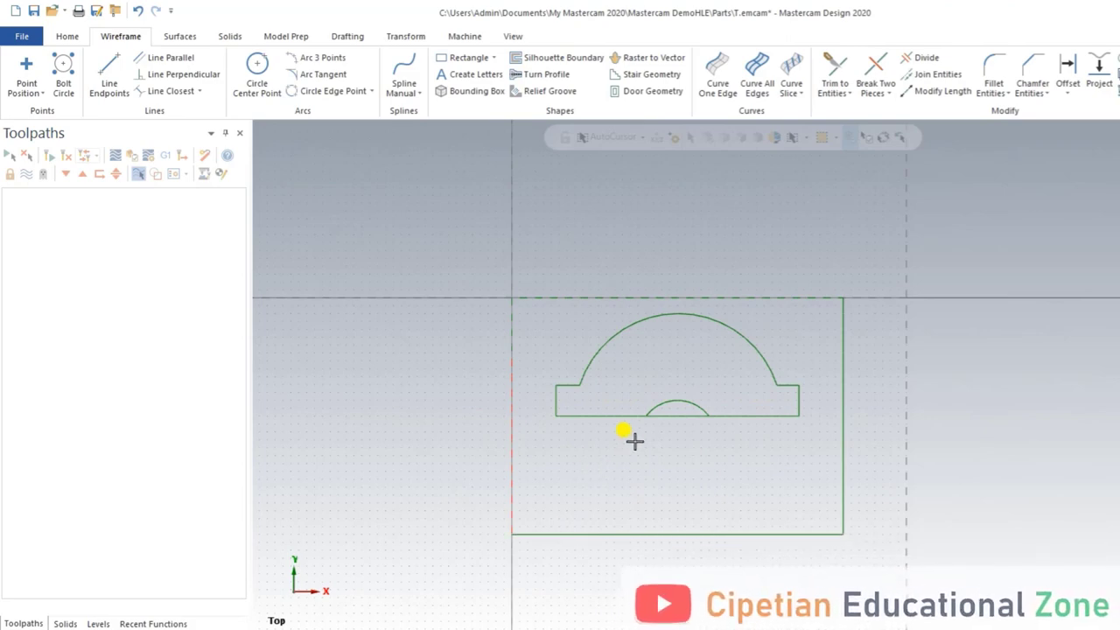
left_click(667, 409)
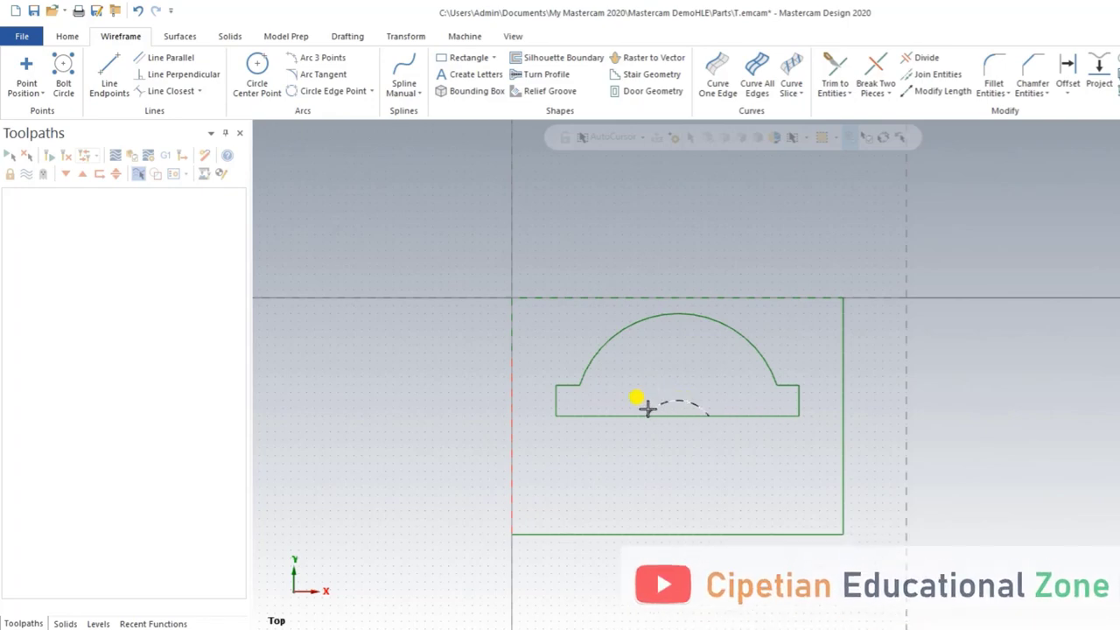
left_click(681, 403)
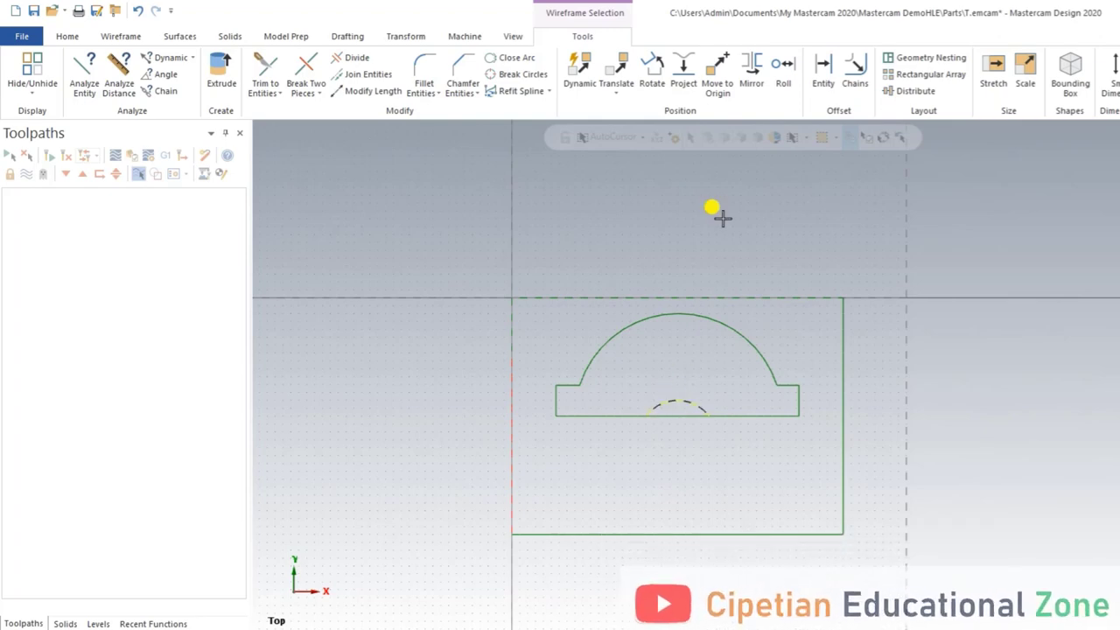
Step: Mirror a copy of the small arc about the profile's bottom line to form the lens petal
left_click(751, 68)
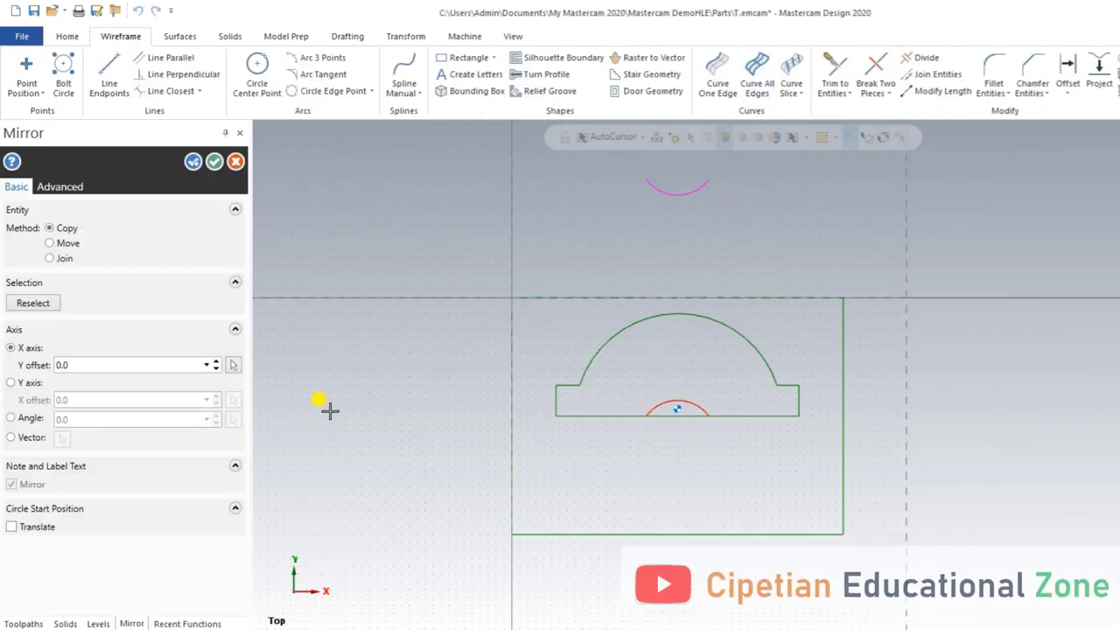
left_click(29, 445)
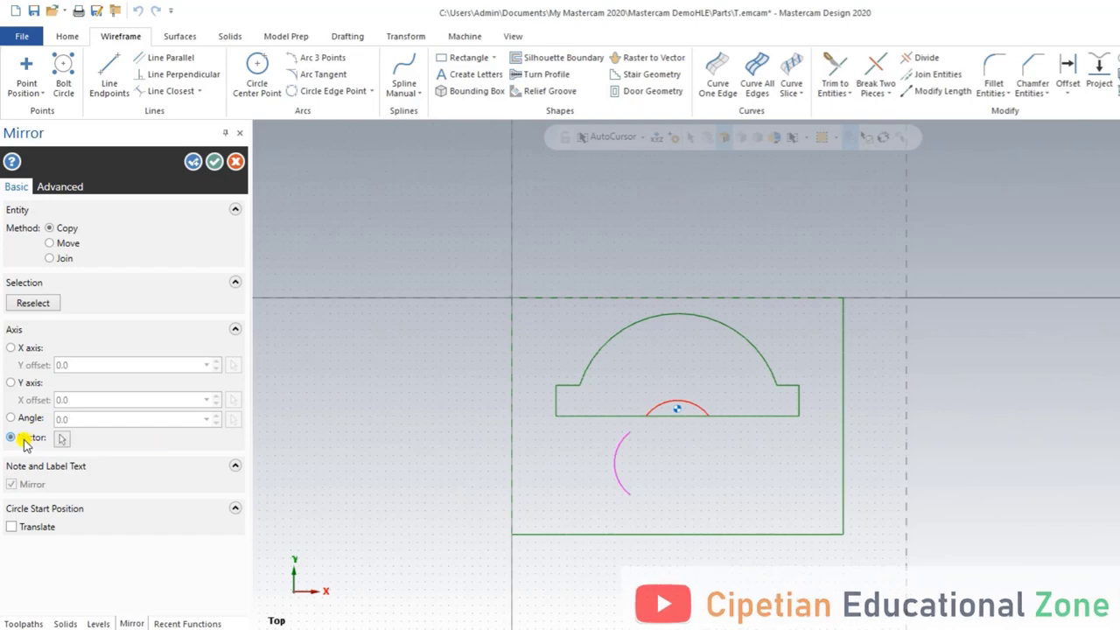
left_click(556, 416)
left_click(740, 416)
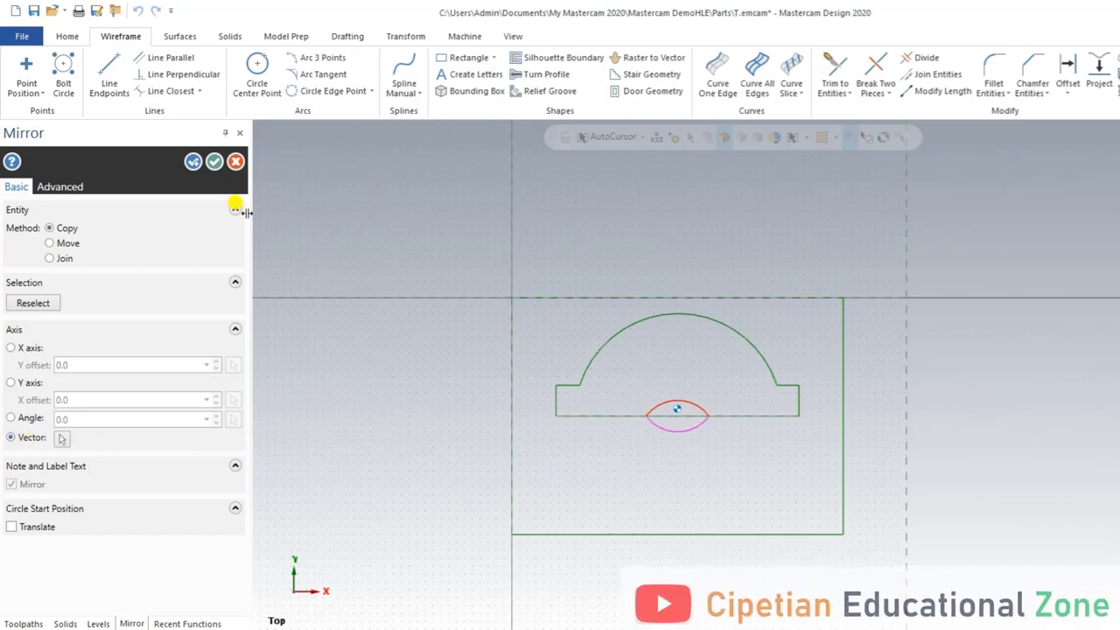
left_click(213, 162)
right_click(615, 182)
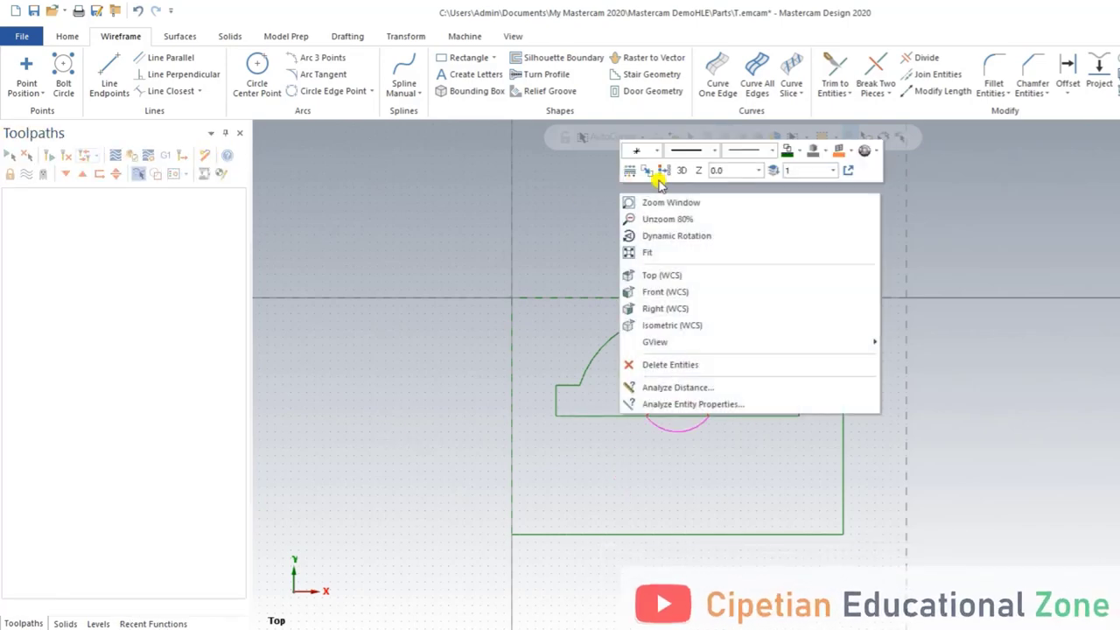
left_click(656, 247)
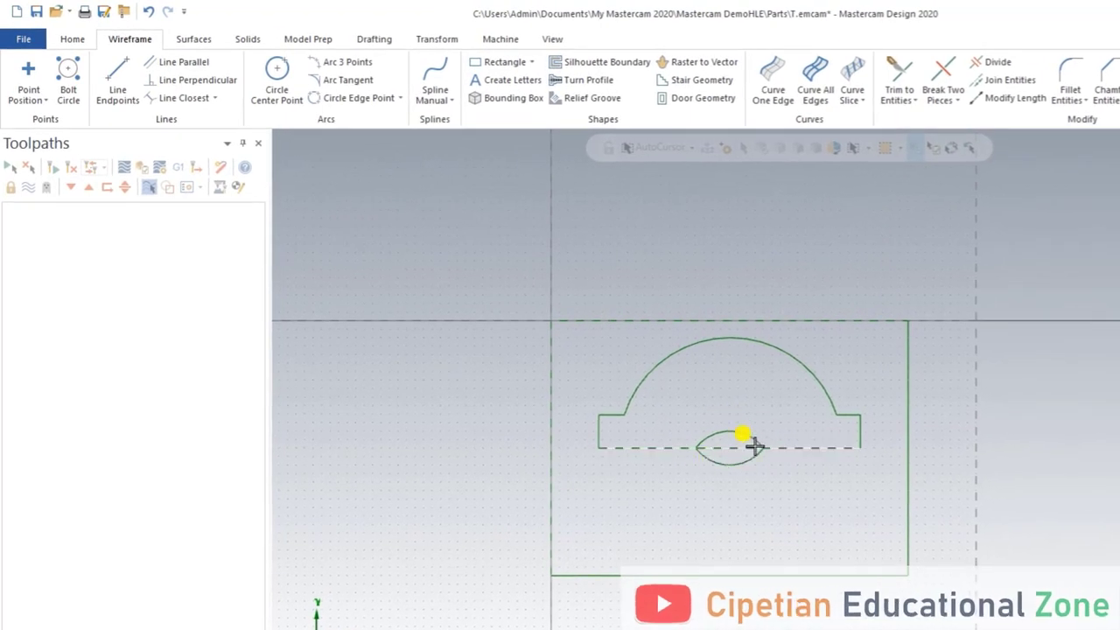
left_click(755, 446)
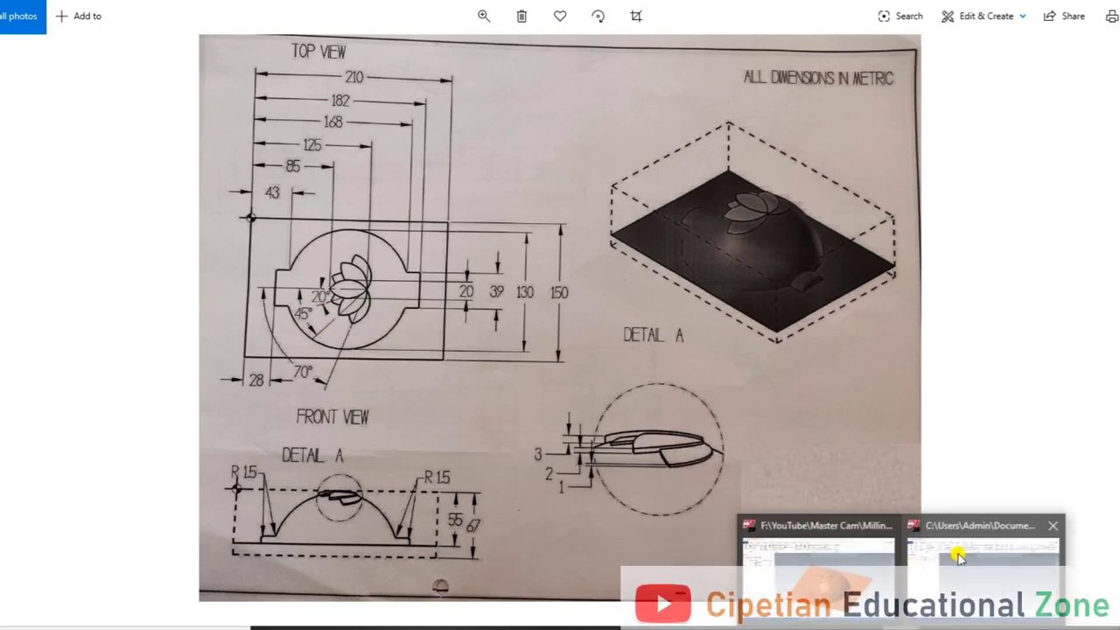
left_click(874, 551)
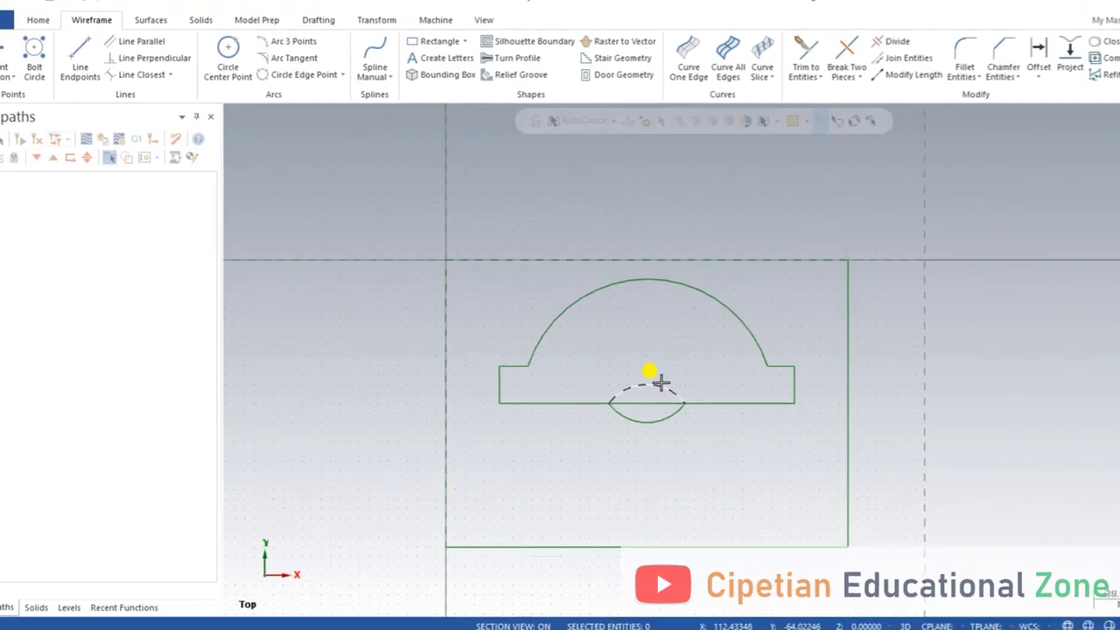
Step: Rotate a copy of the lens petal by -20° about its right tip
left_click(641, 404)
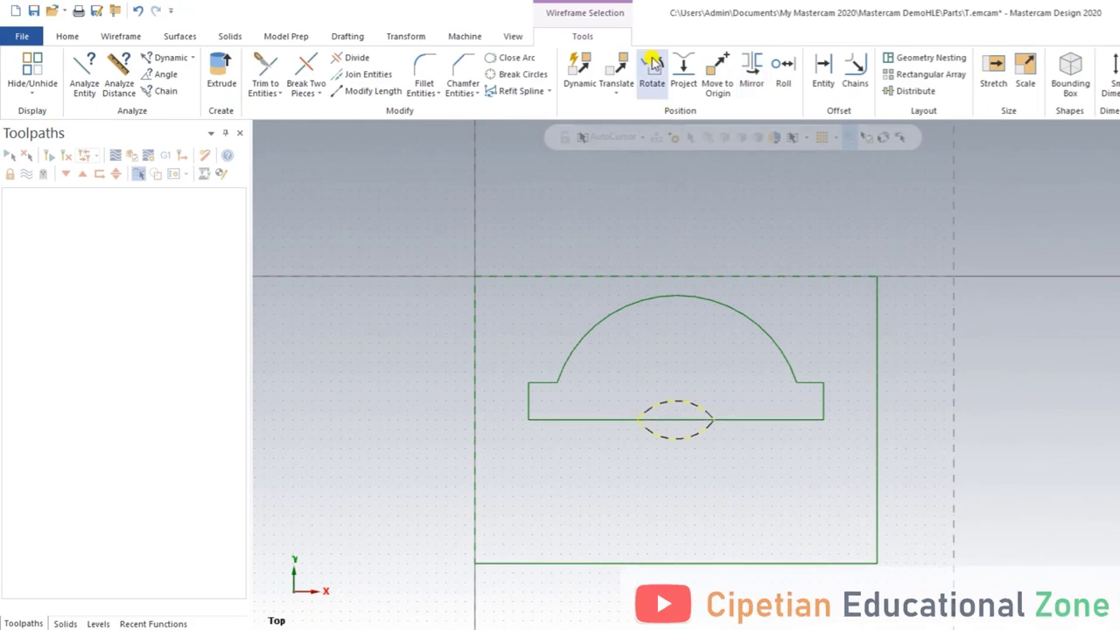
left_click(652, 65)
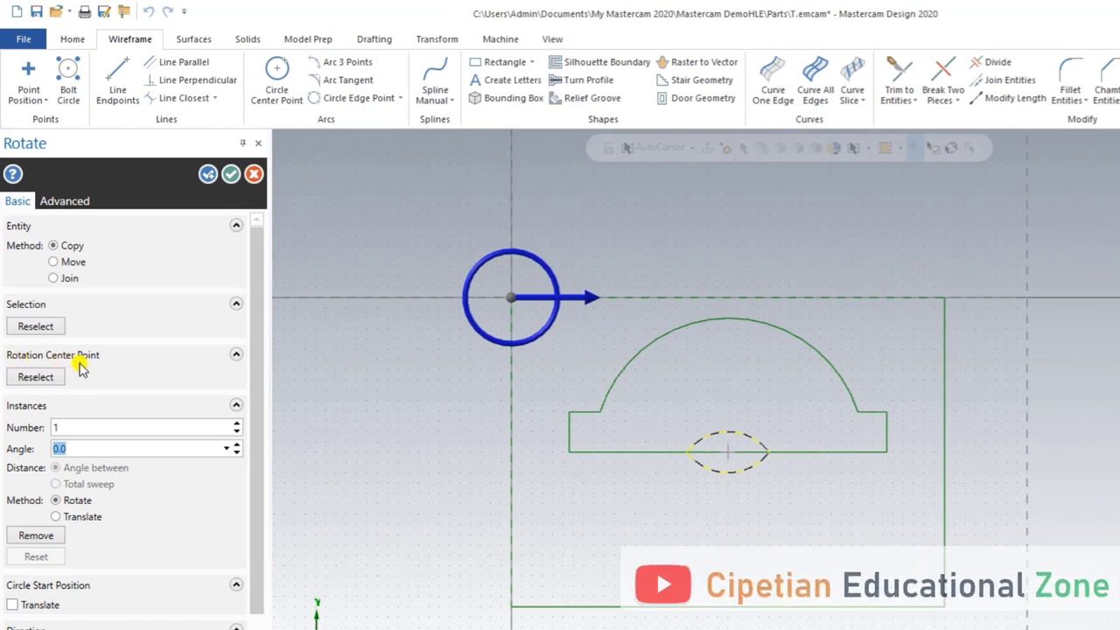
left_click(35, 376)
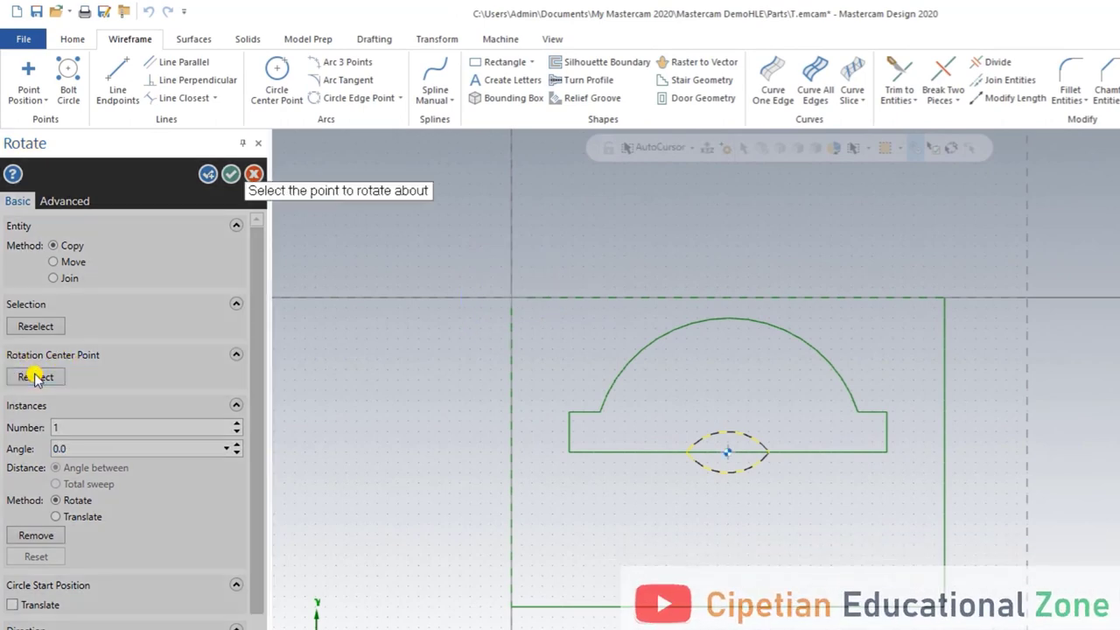
left_click(773, 455)
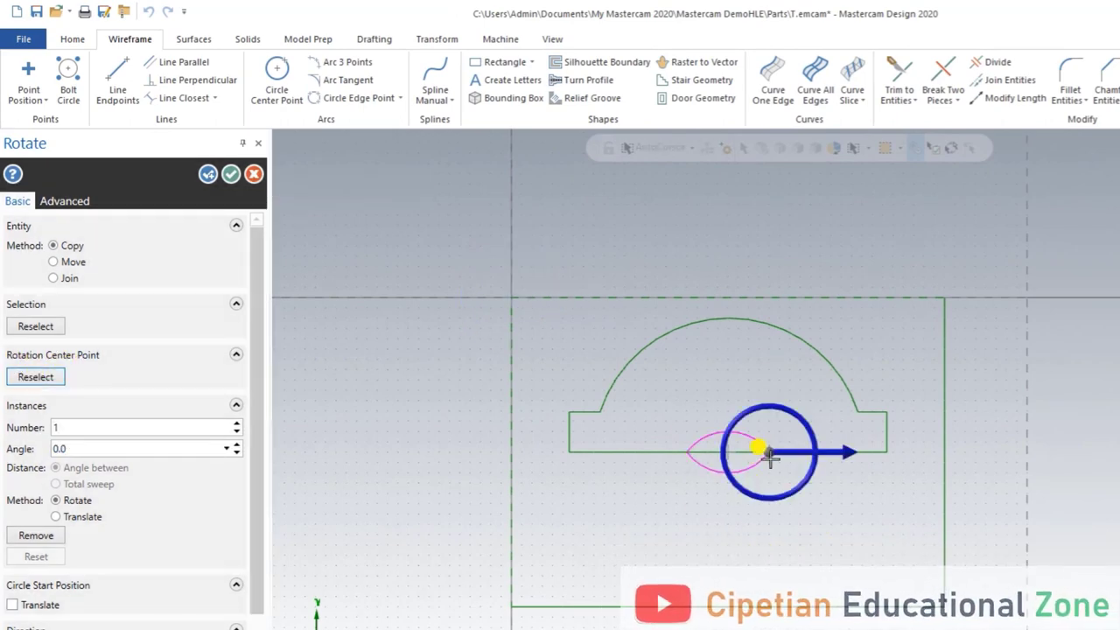
left_click_drag(809, 482, 836, 484)
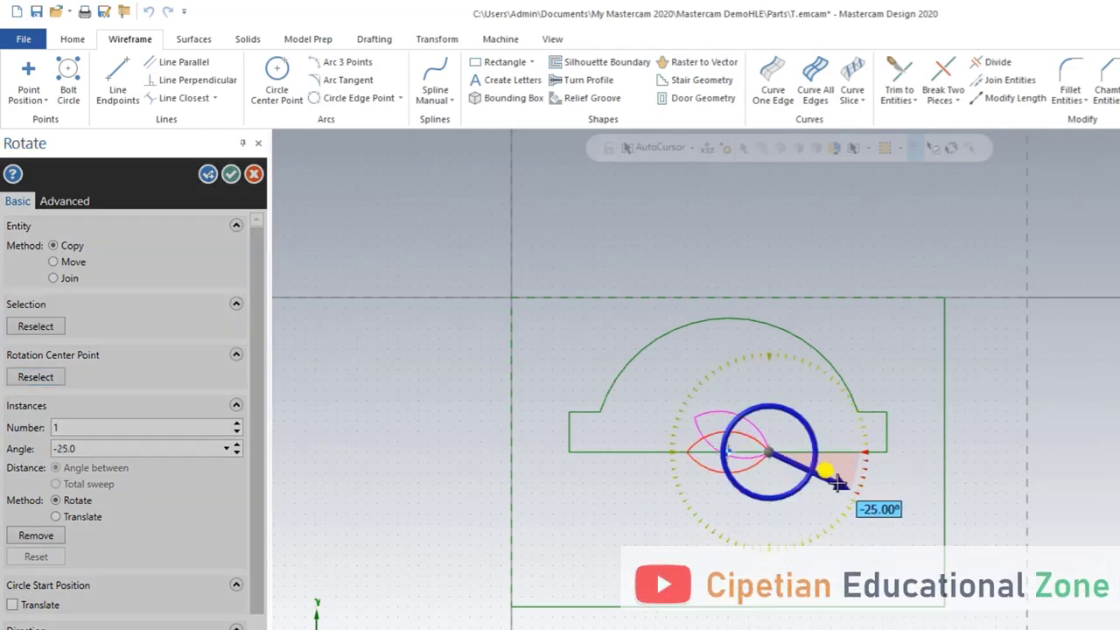
left_click_drag(836, 484, 840, 477)
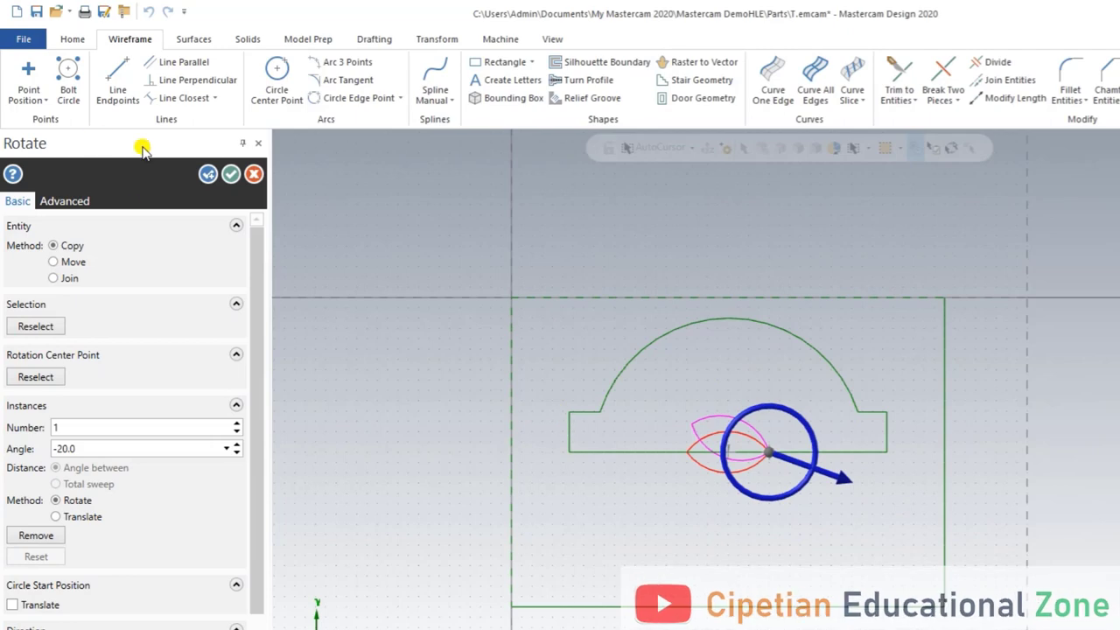
left_click(207, 174)
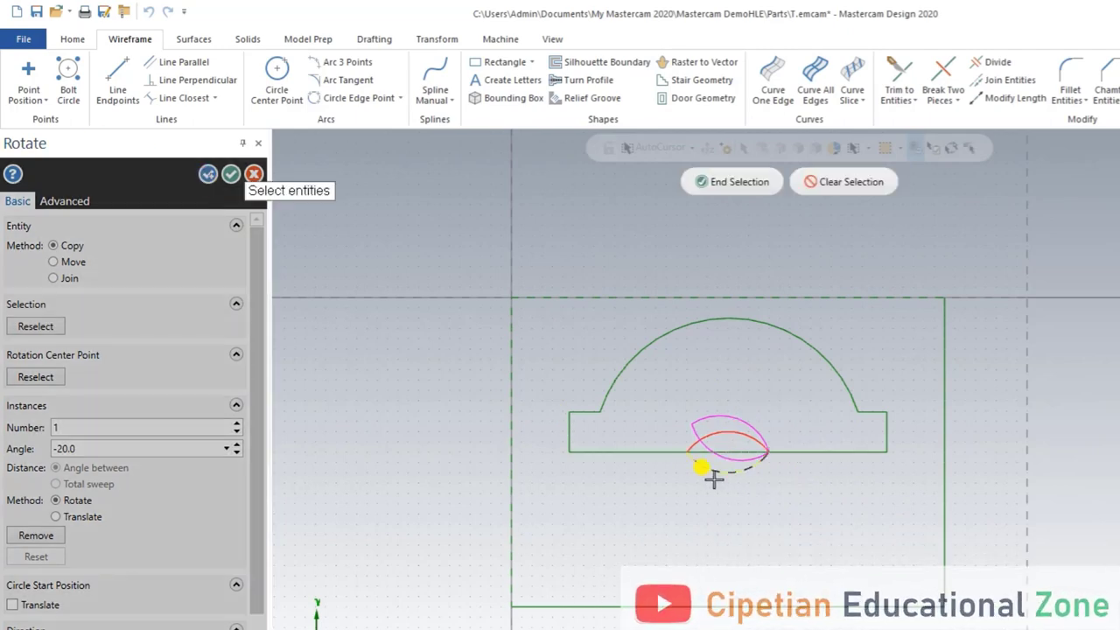
left_click(735, 182)
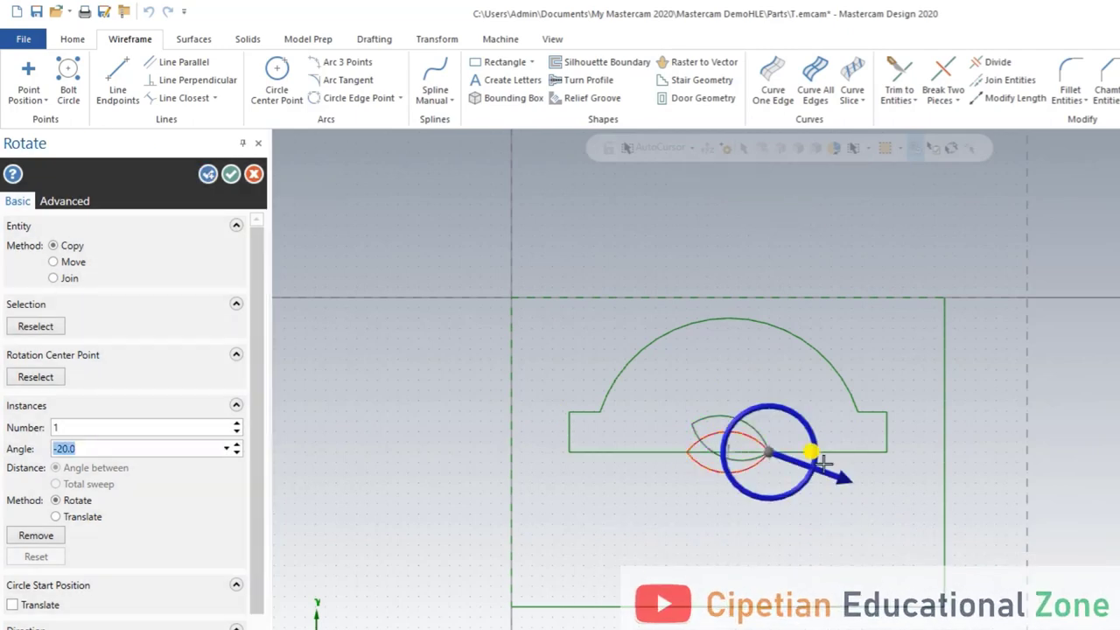
Step: Add further rotated petal copies at -45° and about -65°, completing the fan
left_click_drag(810, 474, 822, 506)
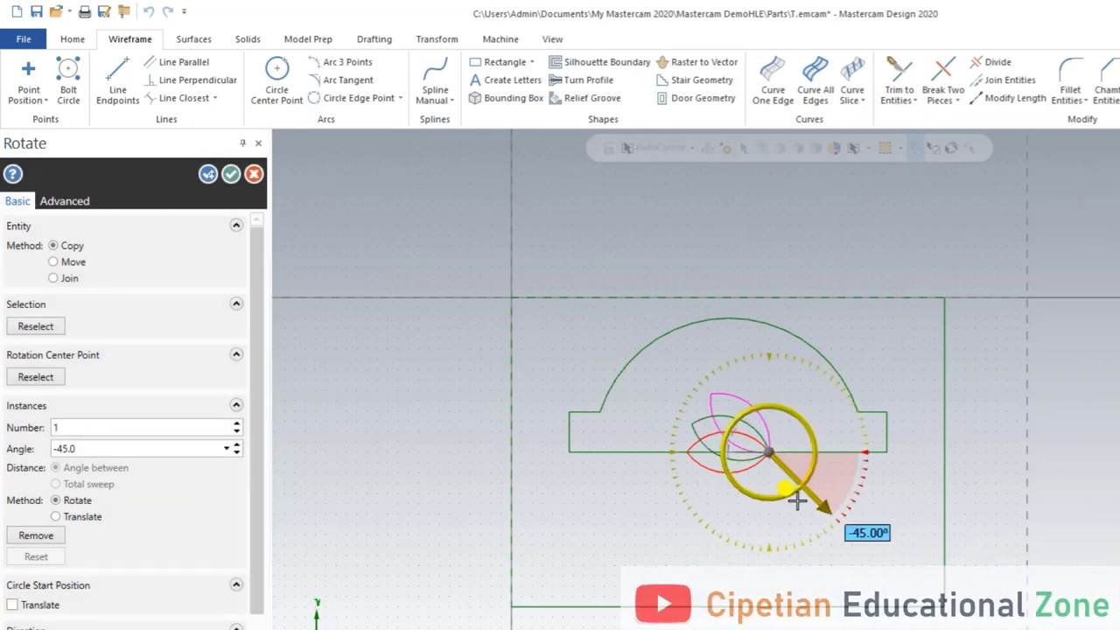
left_click(207, 175)
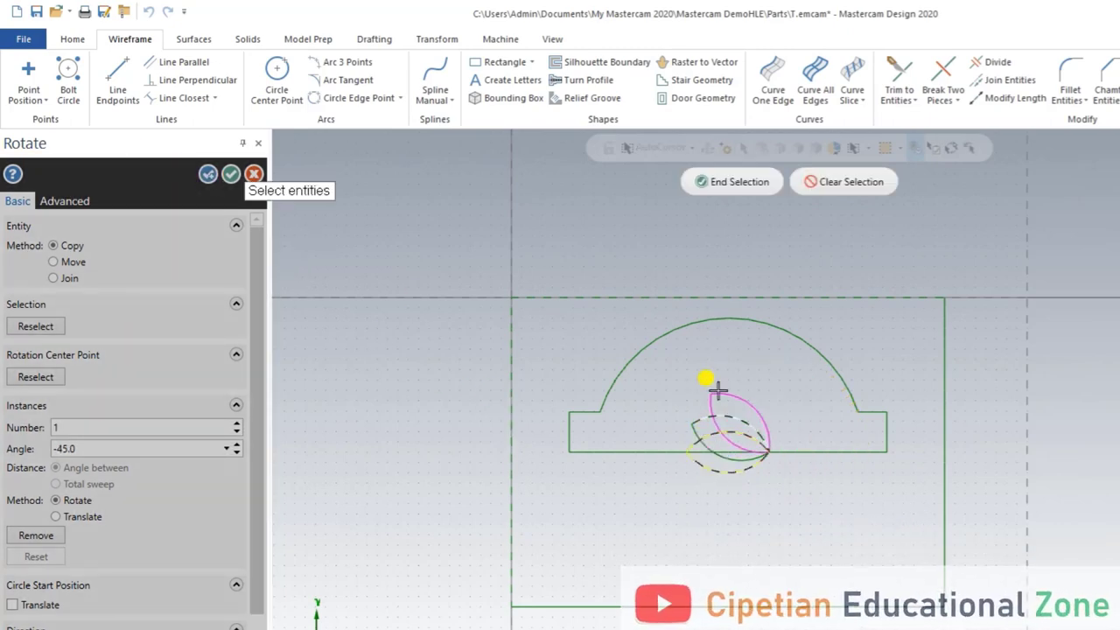
left_click(739, 183)
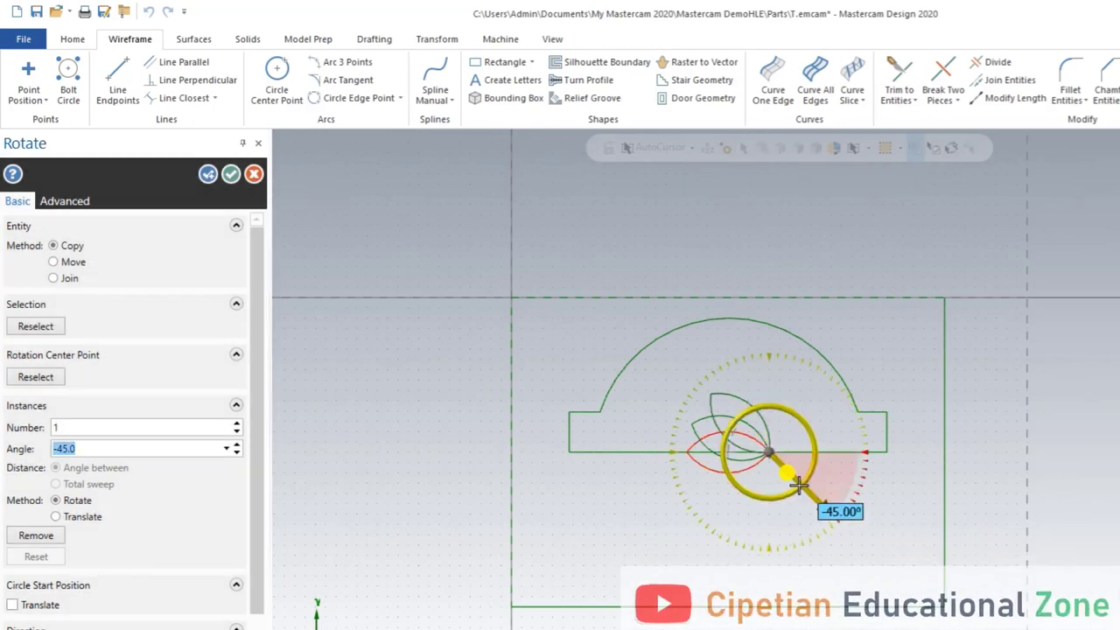
mouse_move(799, 484)
left_mouse_down()
mouse_move(807, 534)
mouse_move(796, 537)
left_mouse_up()
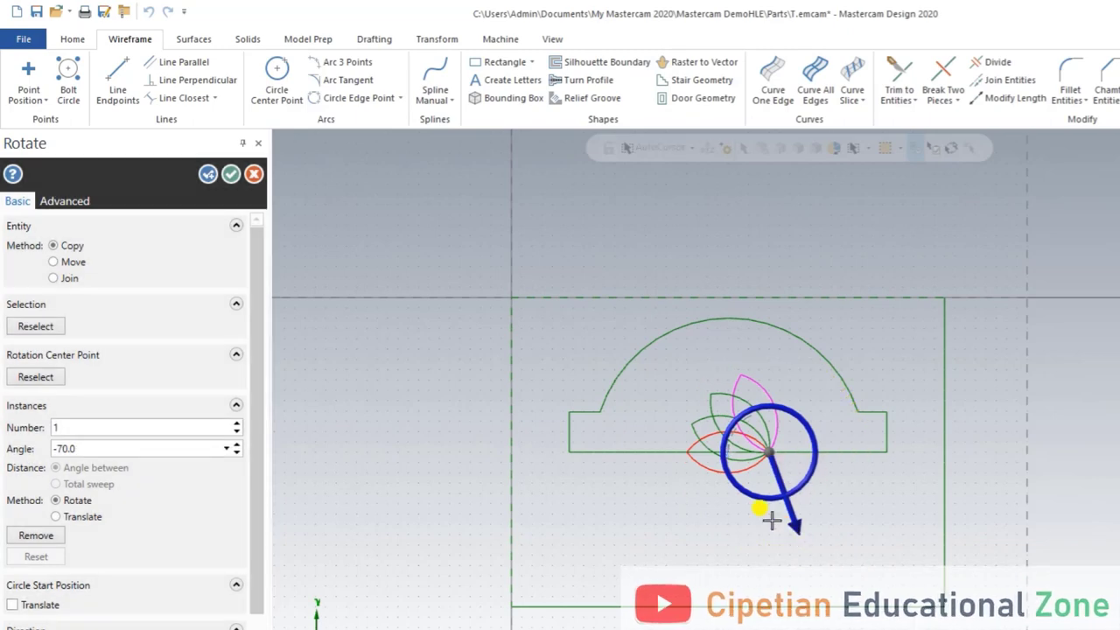
left_click(230, 174)
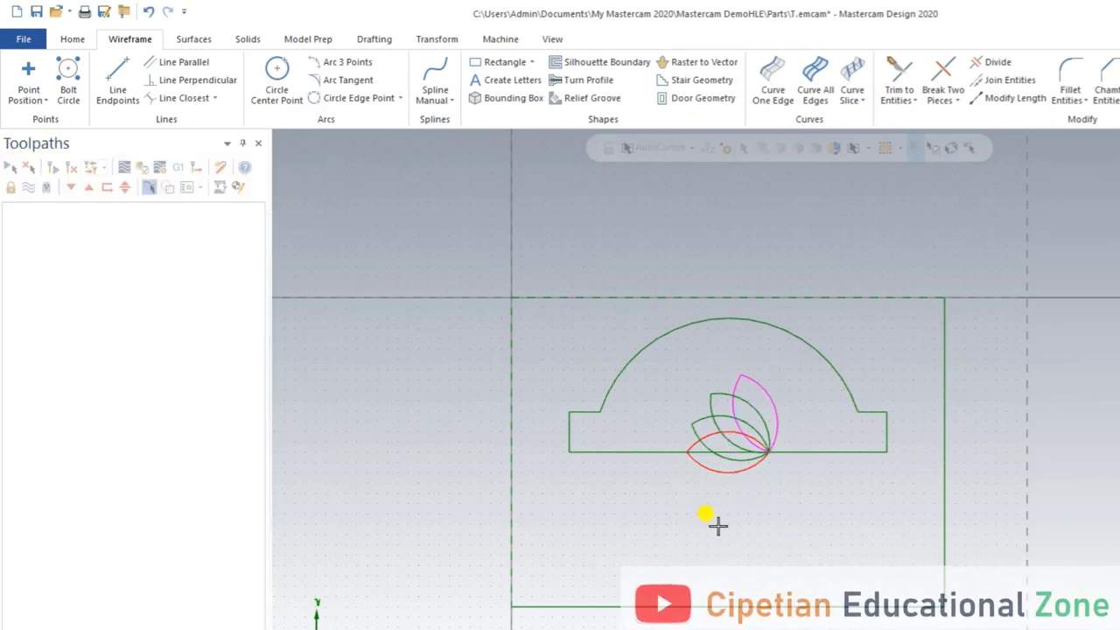
right_click(769, 165)
Step: Clear the result colours, then trim away the petal arc piece below the base line with Divide
left_click(830, 152)
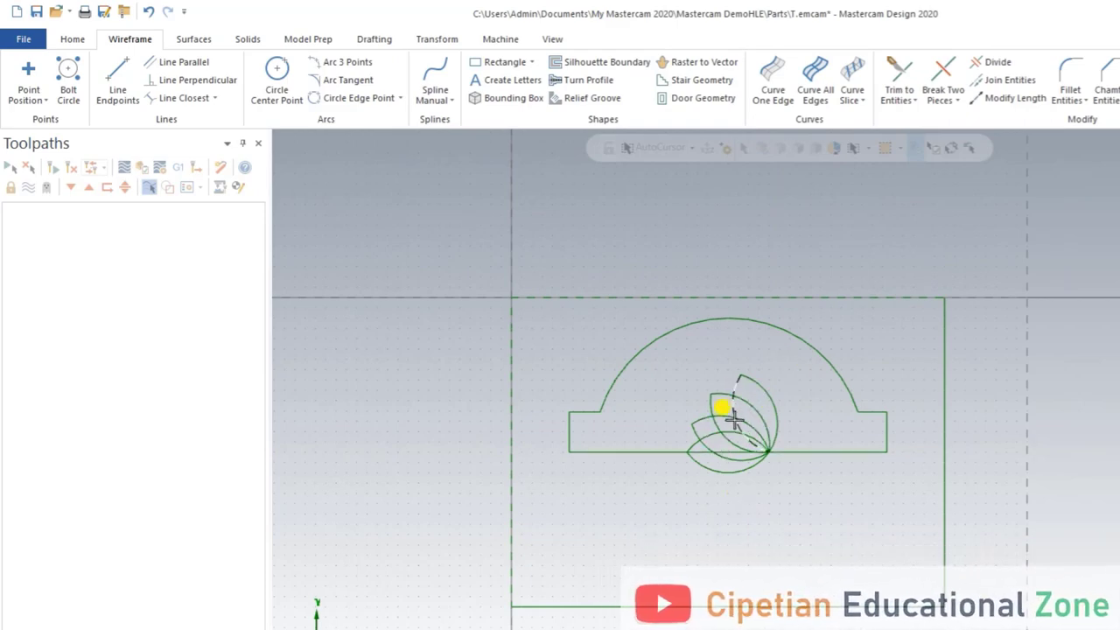
left_click(980, 64)
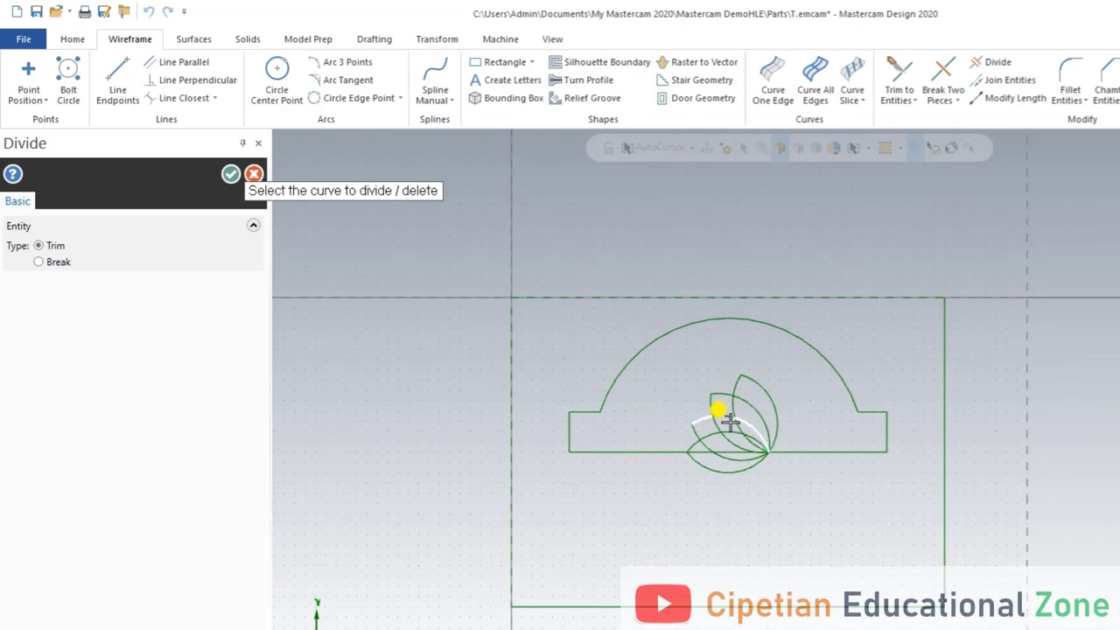
scroll(751, 444, "up", 2)
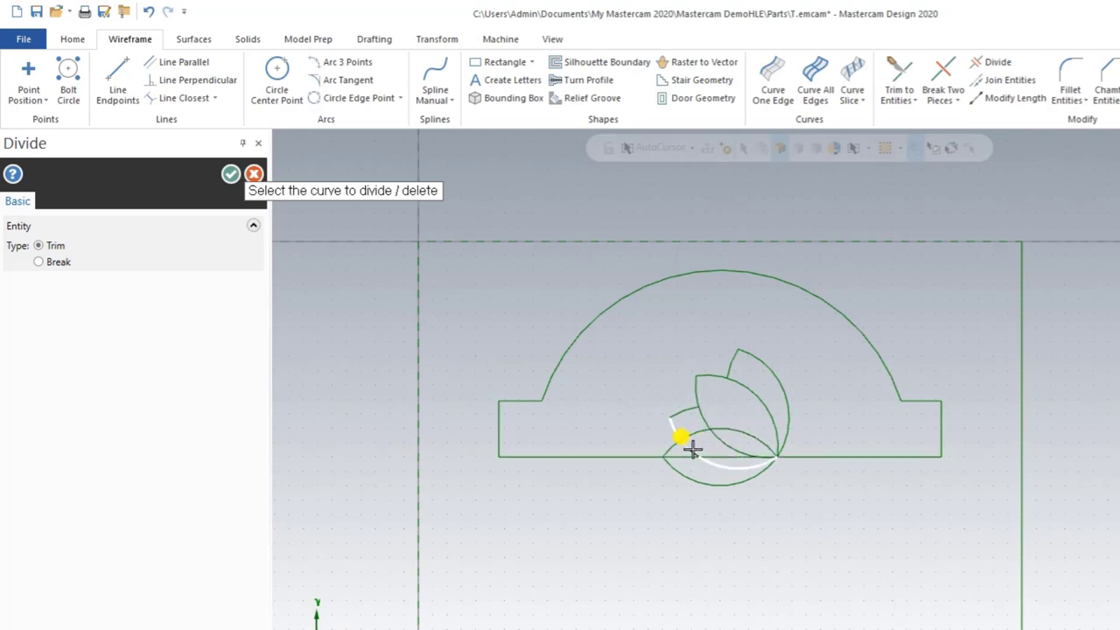
left_click(714, 464)
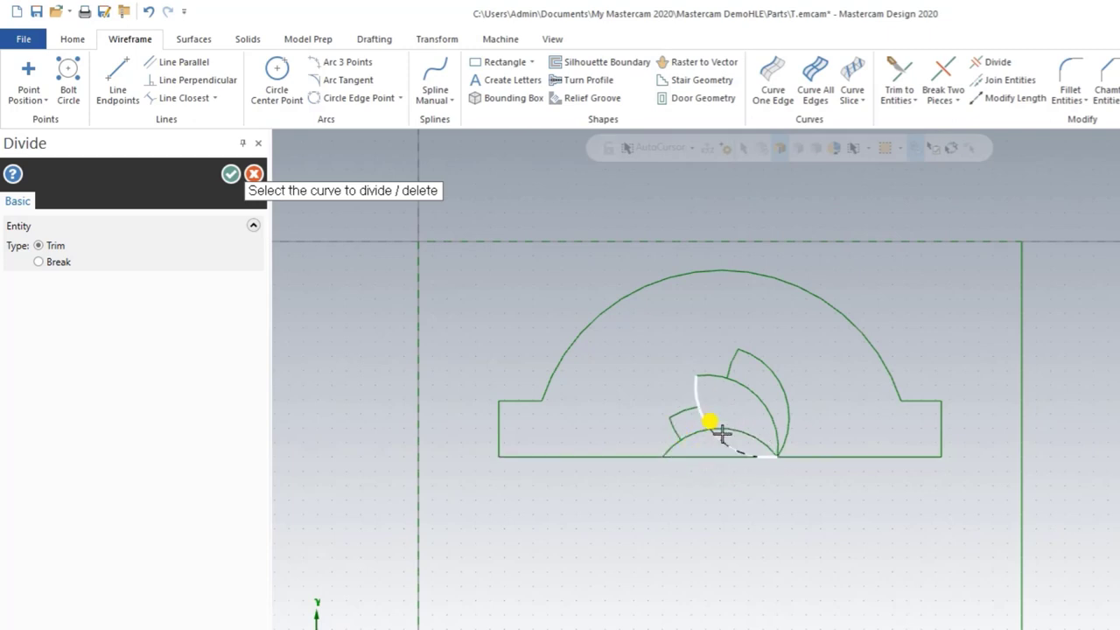
scroll(733, 449, "up", 2)
scroll(743, 449, "up", 3)
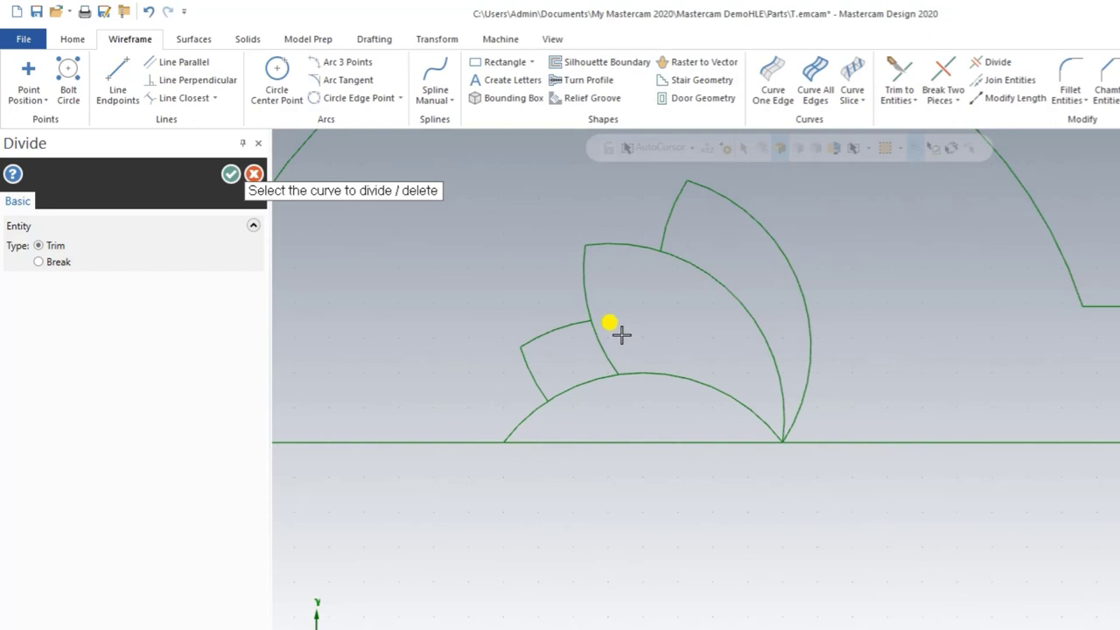
scroll(665, 455, "down", 2)
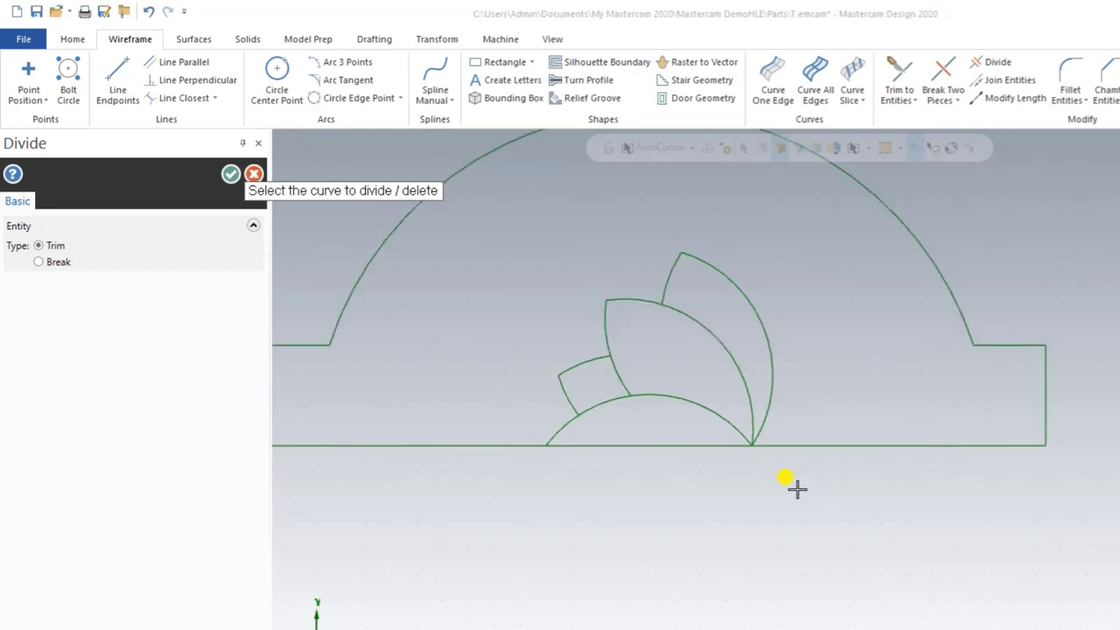
scroll(869, 515, "down", 1)
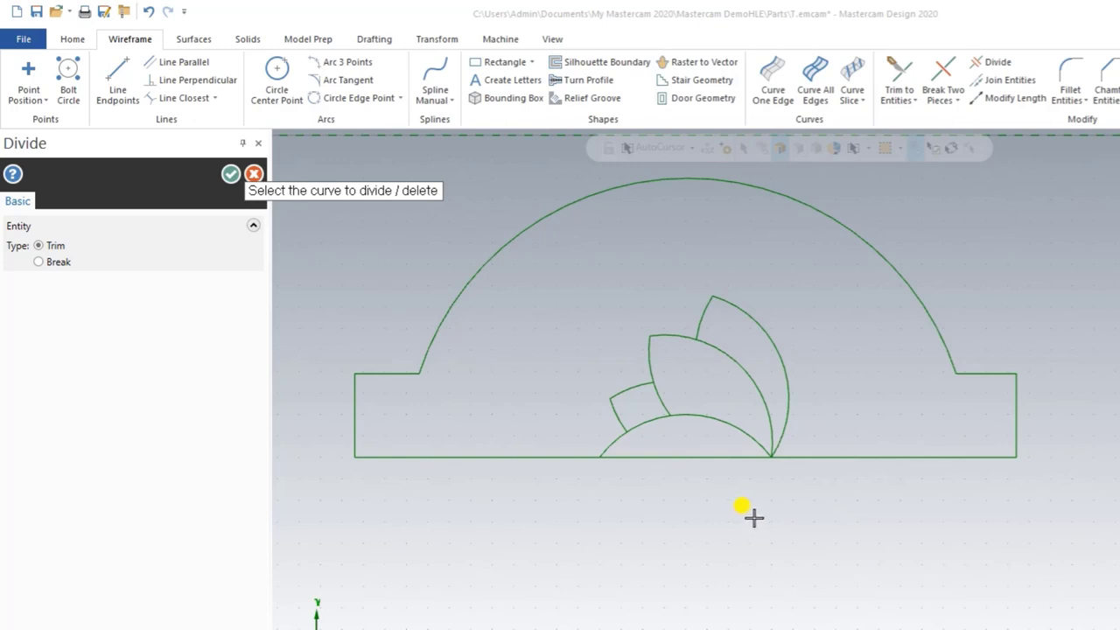
left_click(263, 176)
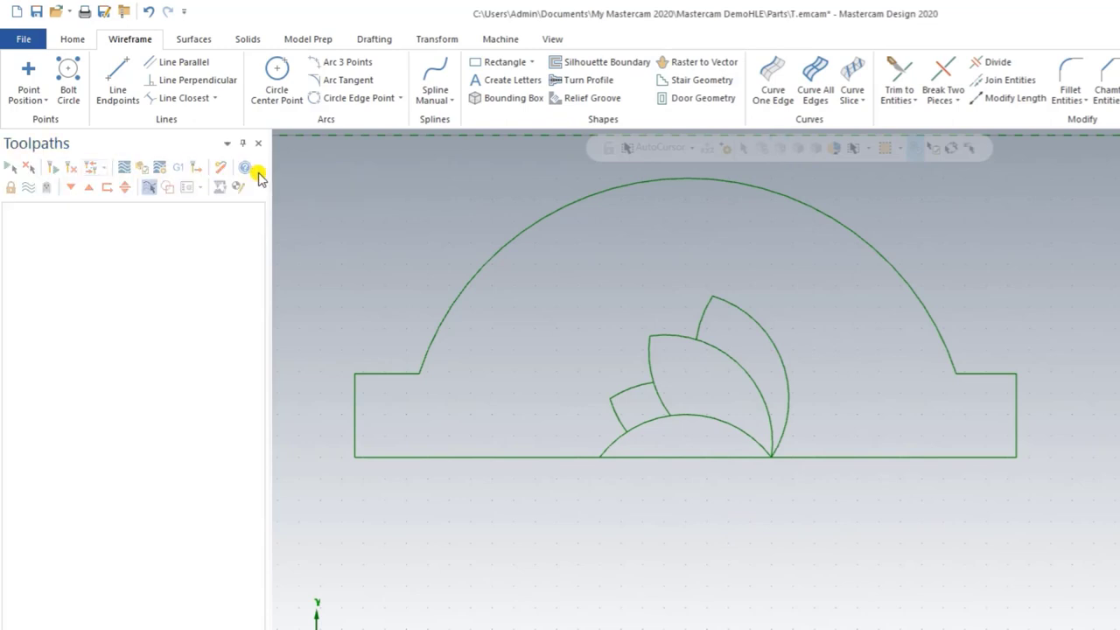
Step: Mirror a copy of the window-selected half-lotus petals about the bottom base line, then clear colours
mouse_move(541, 268)
left_mouse_down()
mouse_move(735, 523)
mouse_move(808, 546)
left_mouse_up()
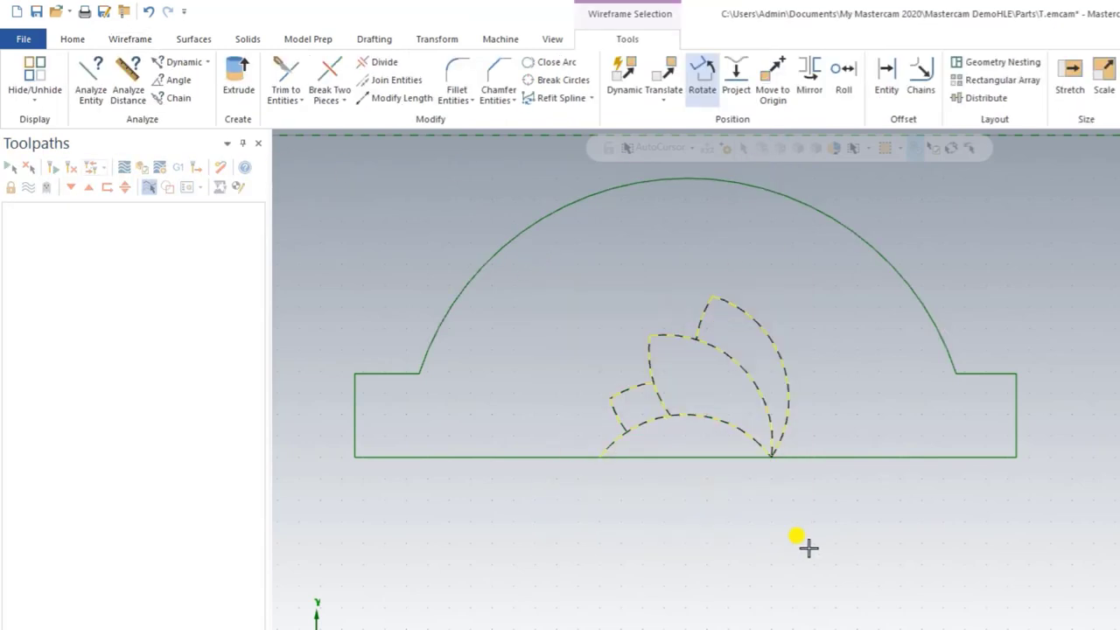
left_click(808, 77)
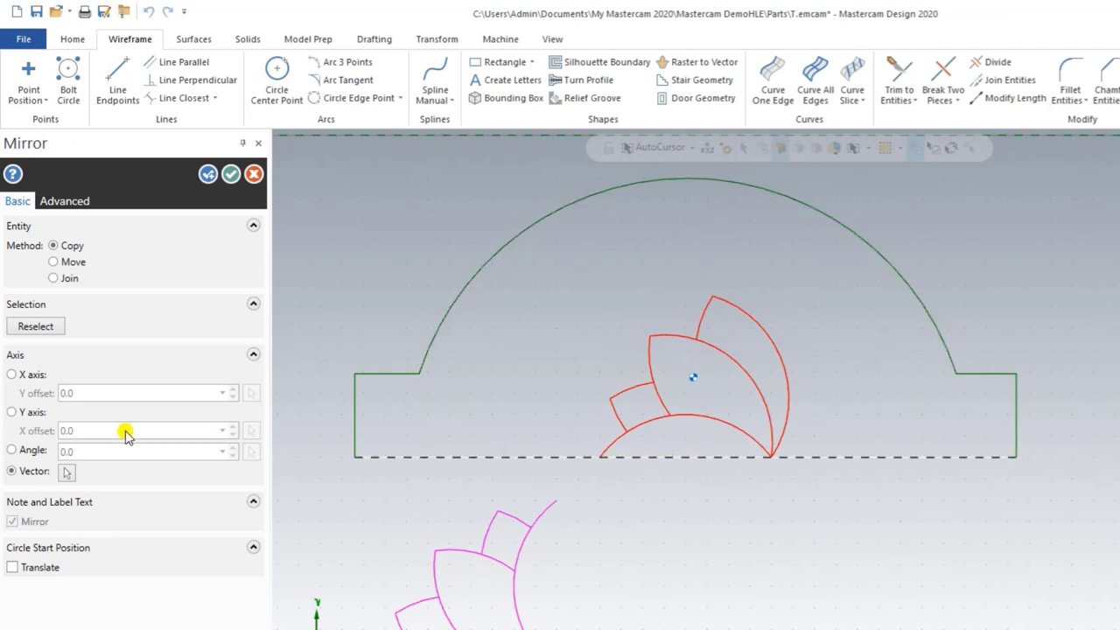
left_click(833, 456)
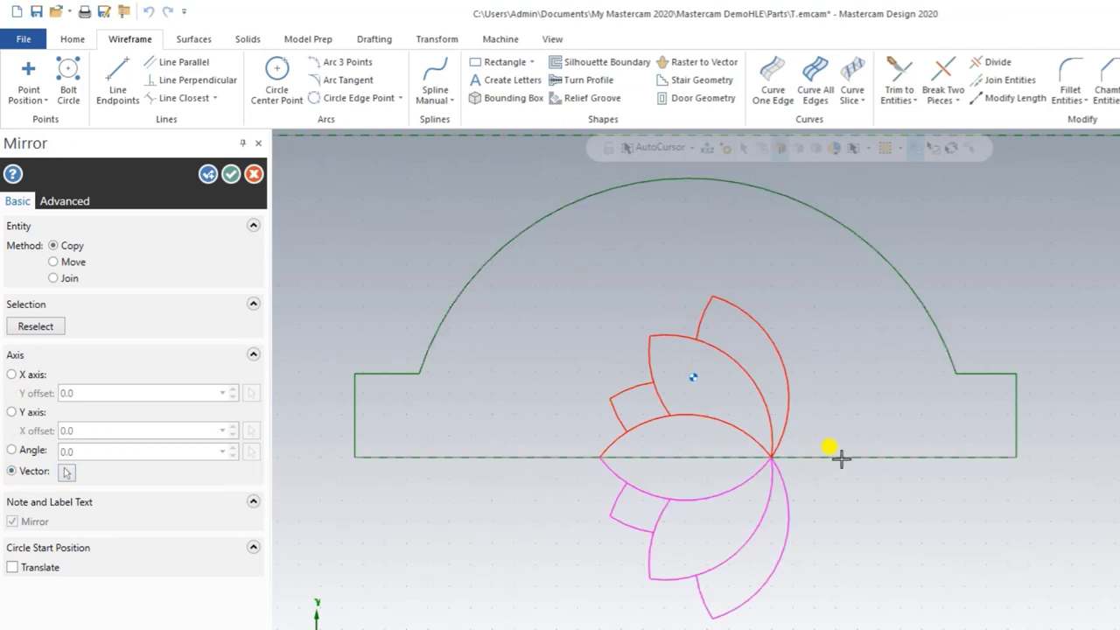
left_click(230, 175)
right_click(573, 236)
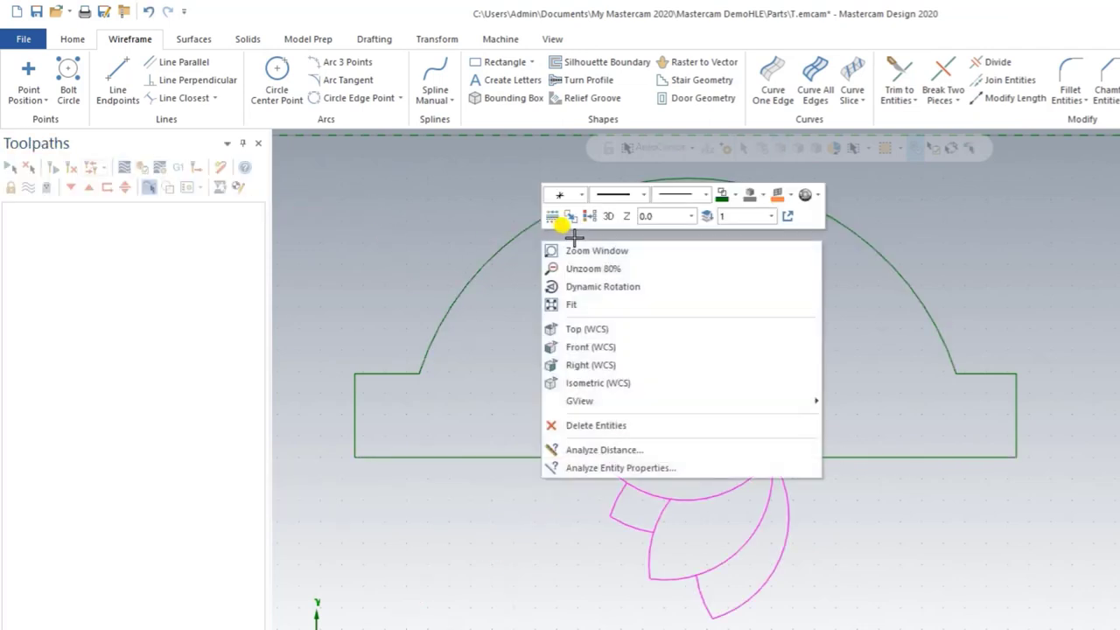
left_click(590, 217)
scroll(796, 538, "down", 1)
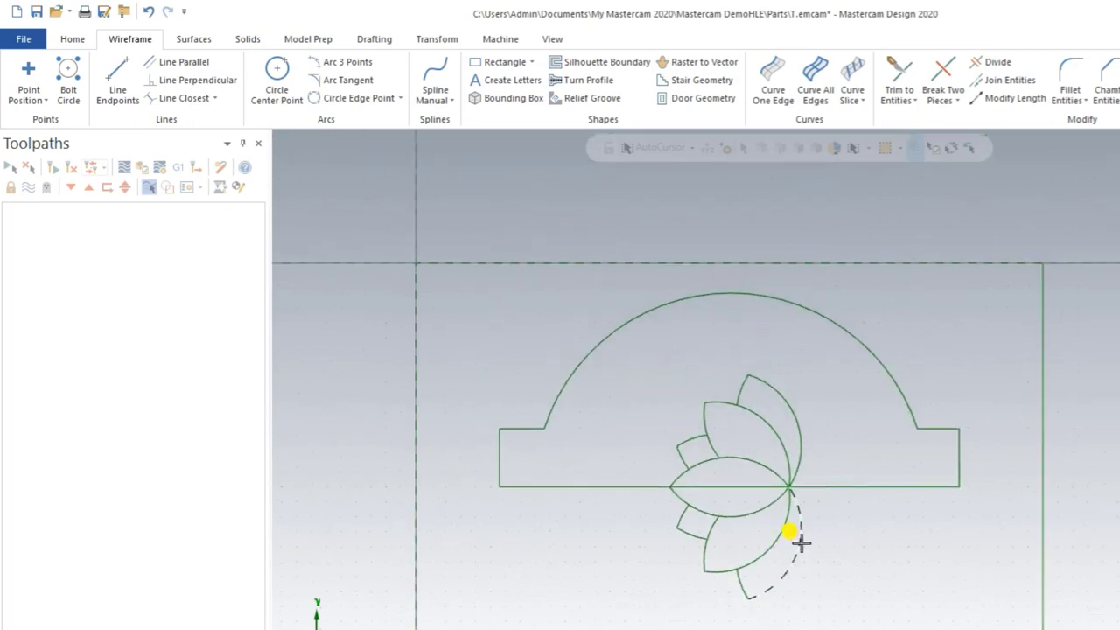
scroll(798, 541, "down", 1)
scroll(799, 543, "down", 1)
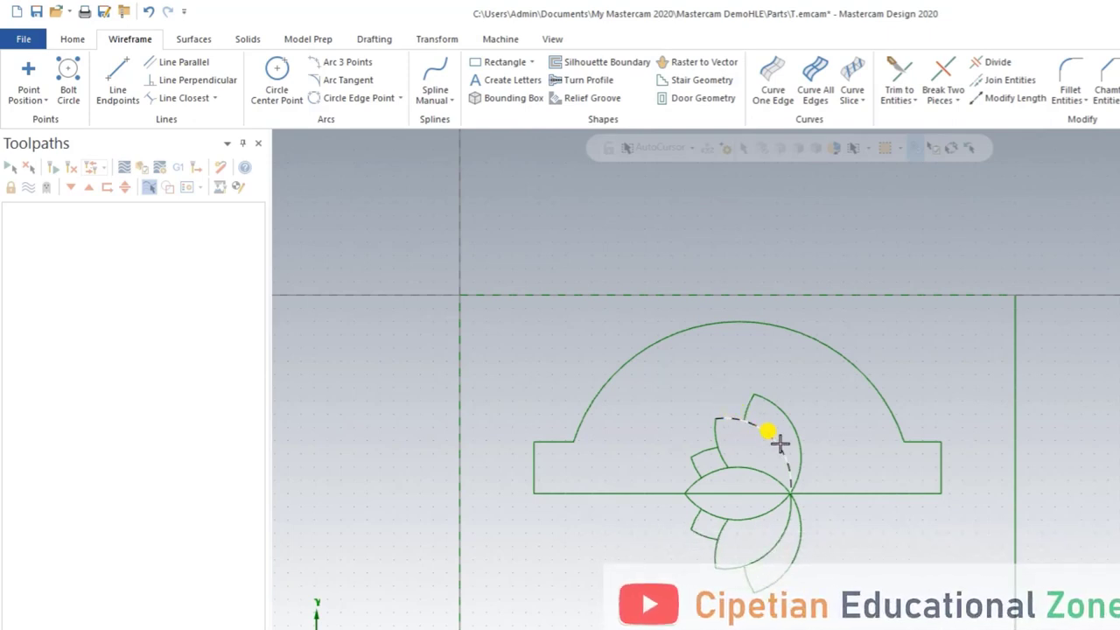
Step: Break a petal arc at its crossing points using Divide in Break mode
left_click(997, 65)
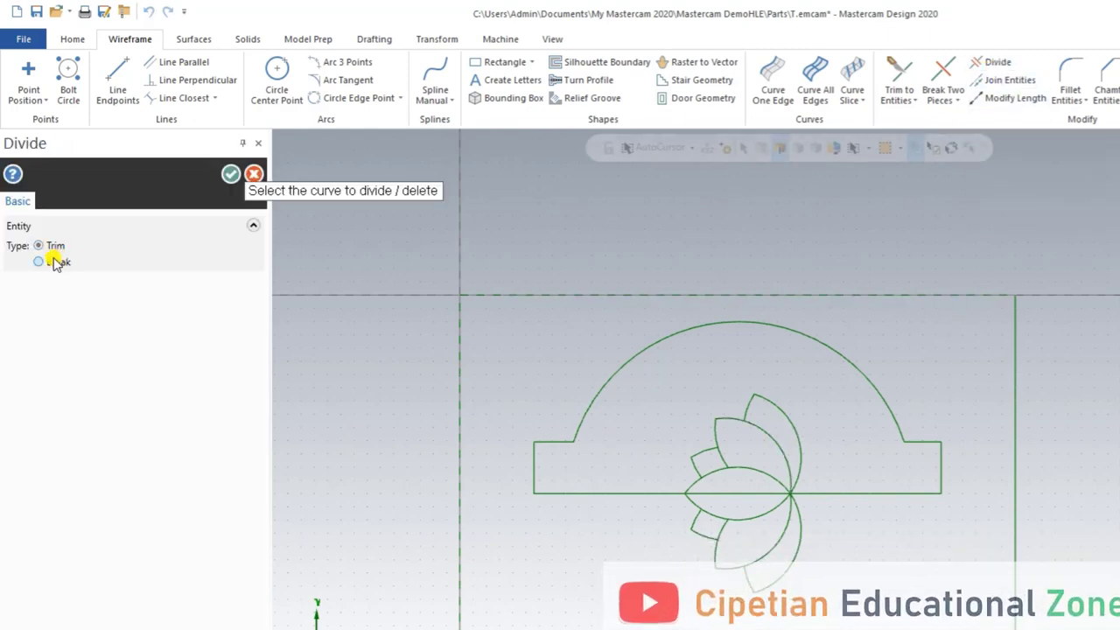
left_click(735, 421)
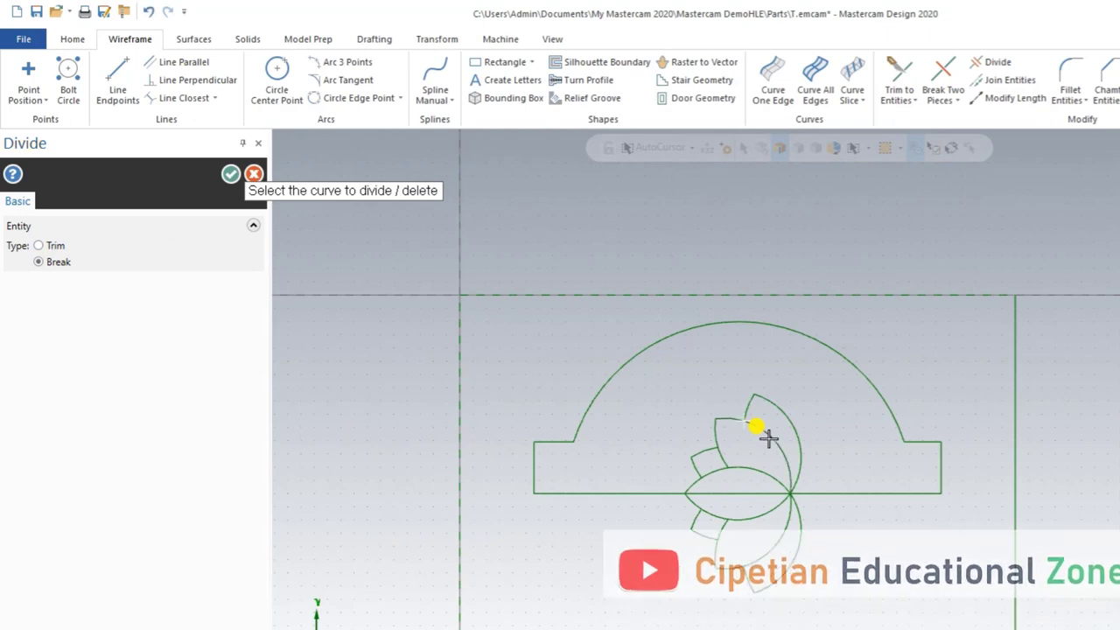
left_click(715, 443)
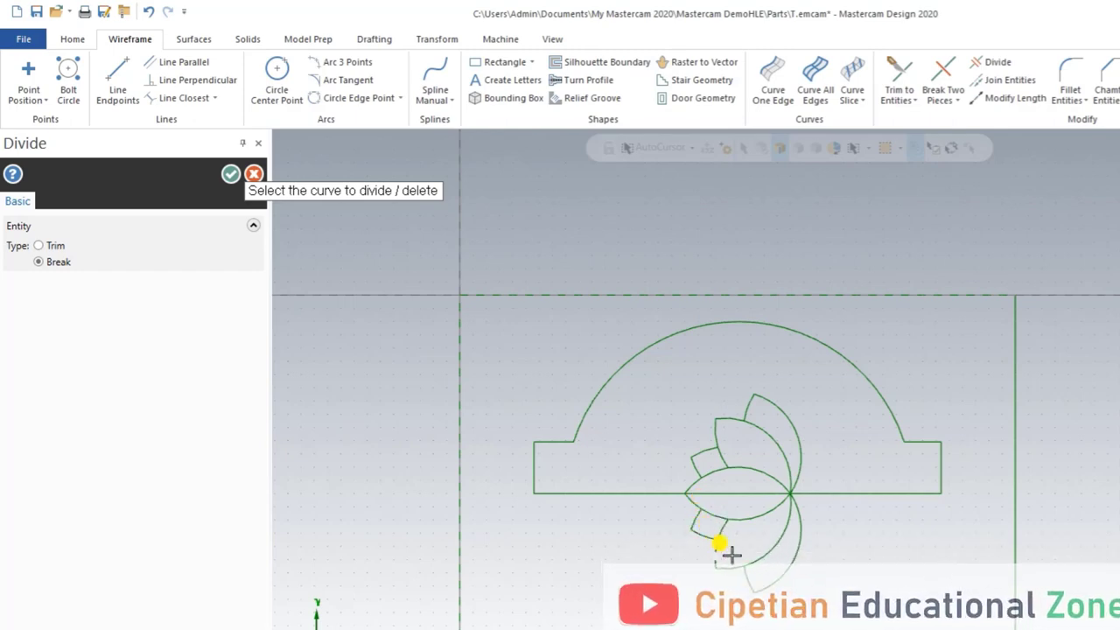
left_click(230, 173)
scroll(722, 403, "down", 1)
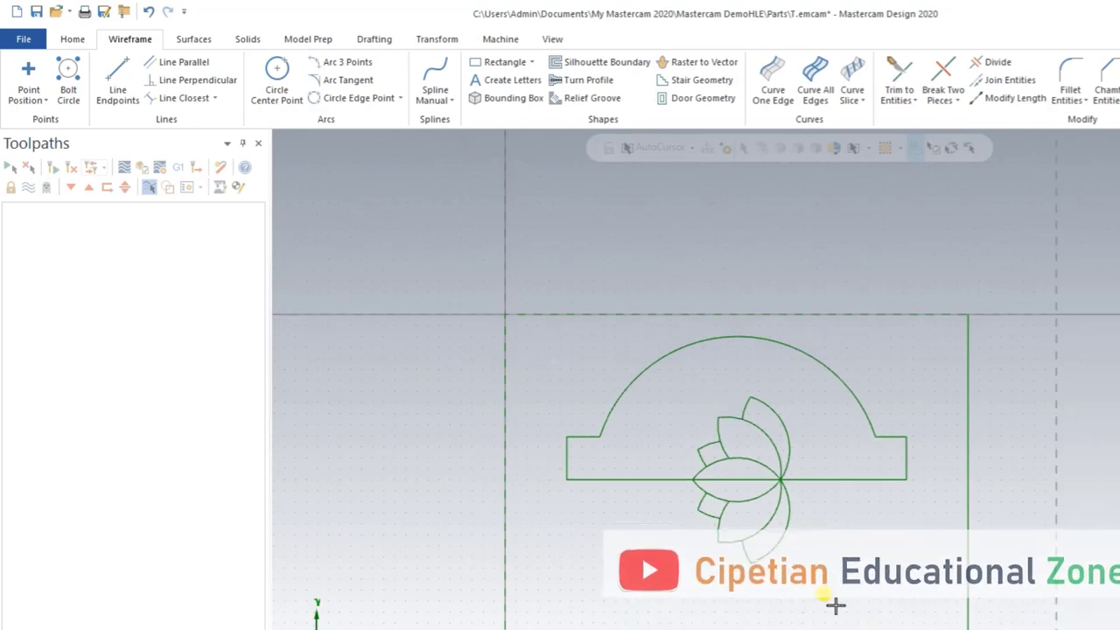
Step: Move the window-selected lotus curves to level 2 named 'Flower' and show the Levels list
mouse_move(829, 604)
left_mouse_down()
mouse_move(681, 472)
mouse_move(671, 378)
left_mouse_up()
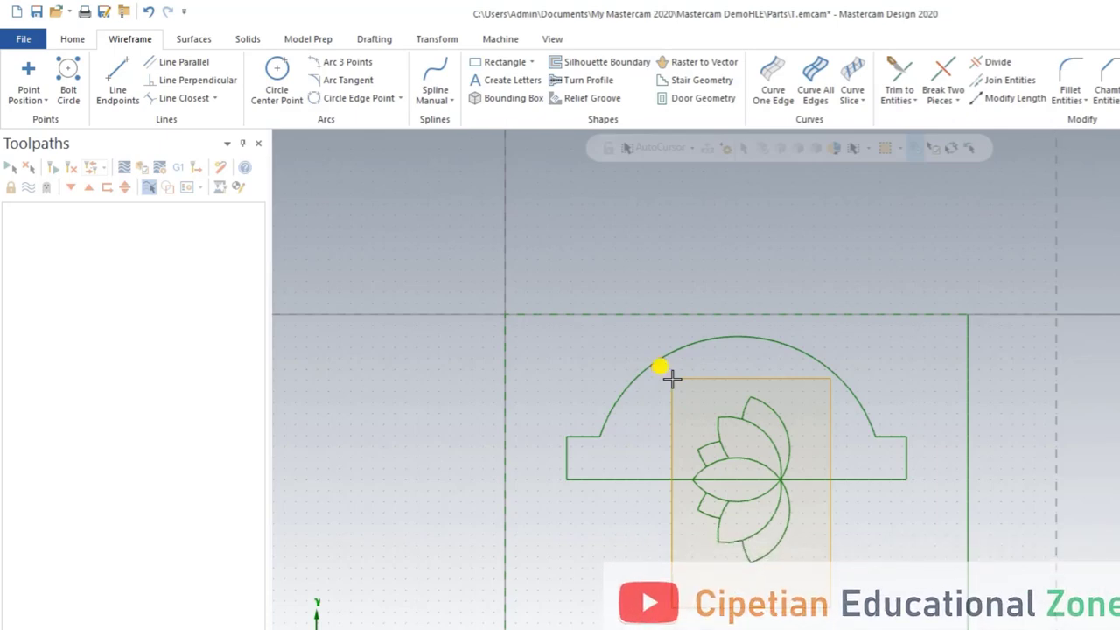
left_click_drag(671, 379, 671, 378)
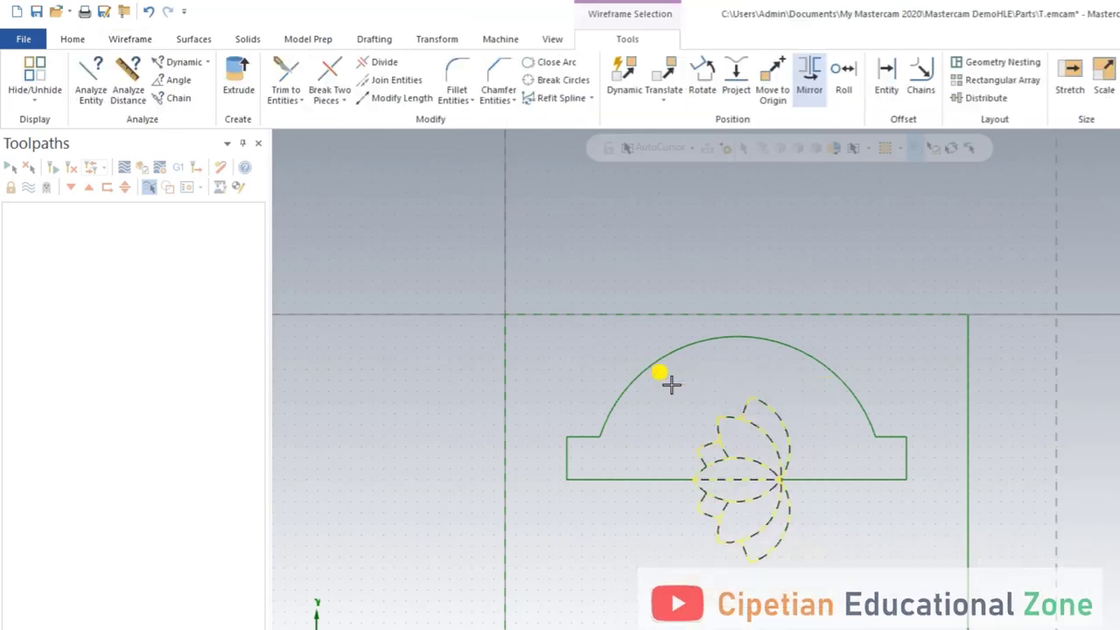
right_click(752, 411)
left_click(919, 393)
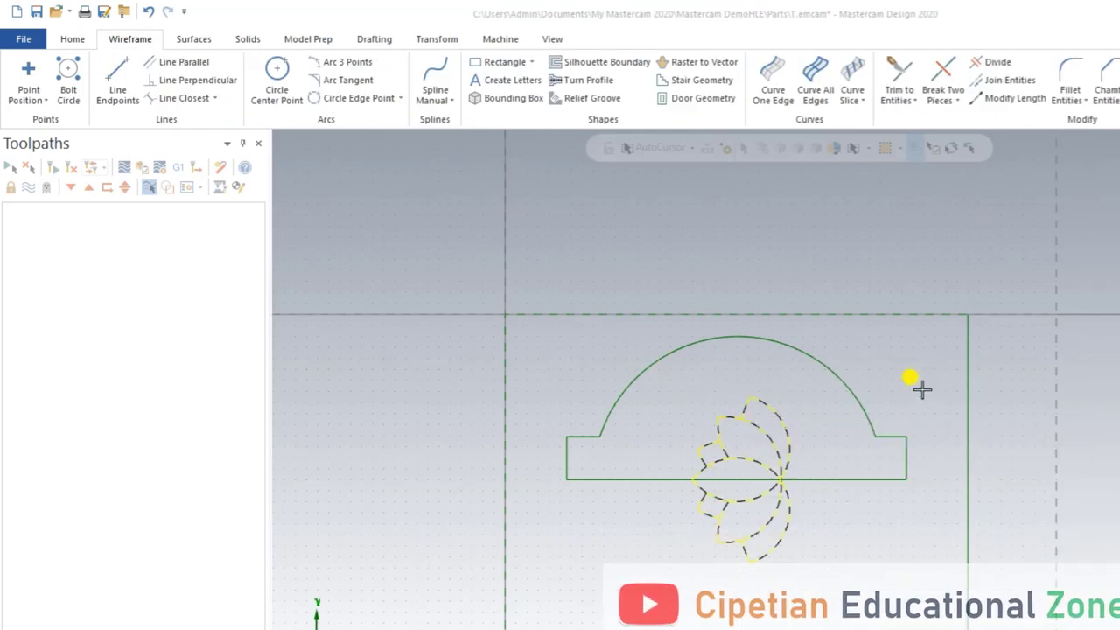
left_click(70, 262)
type("2")
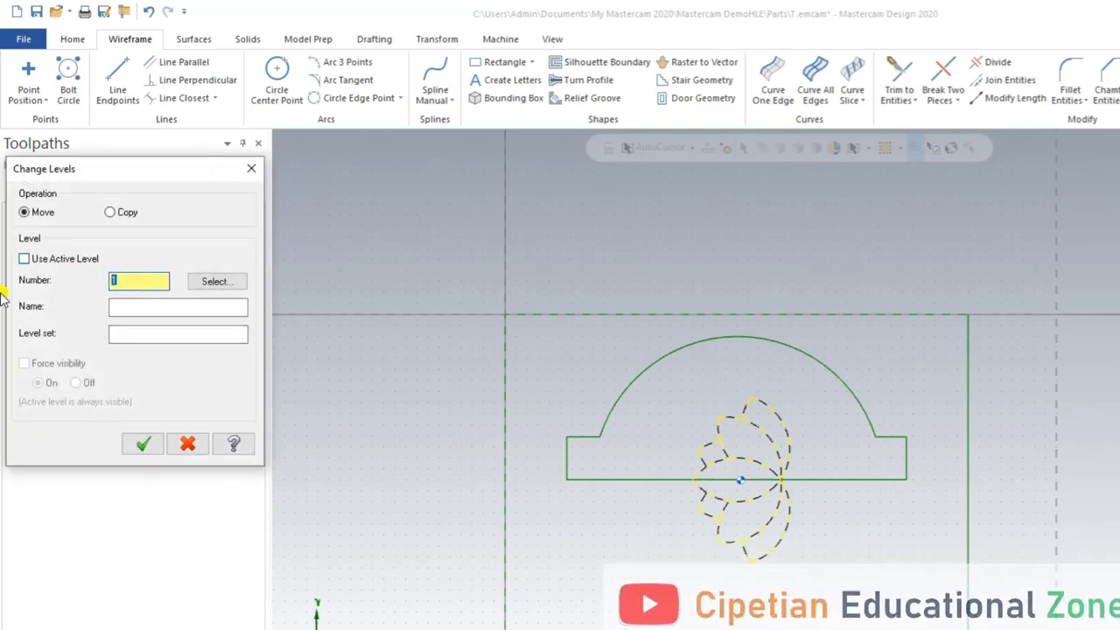
key("Tab")
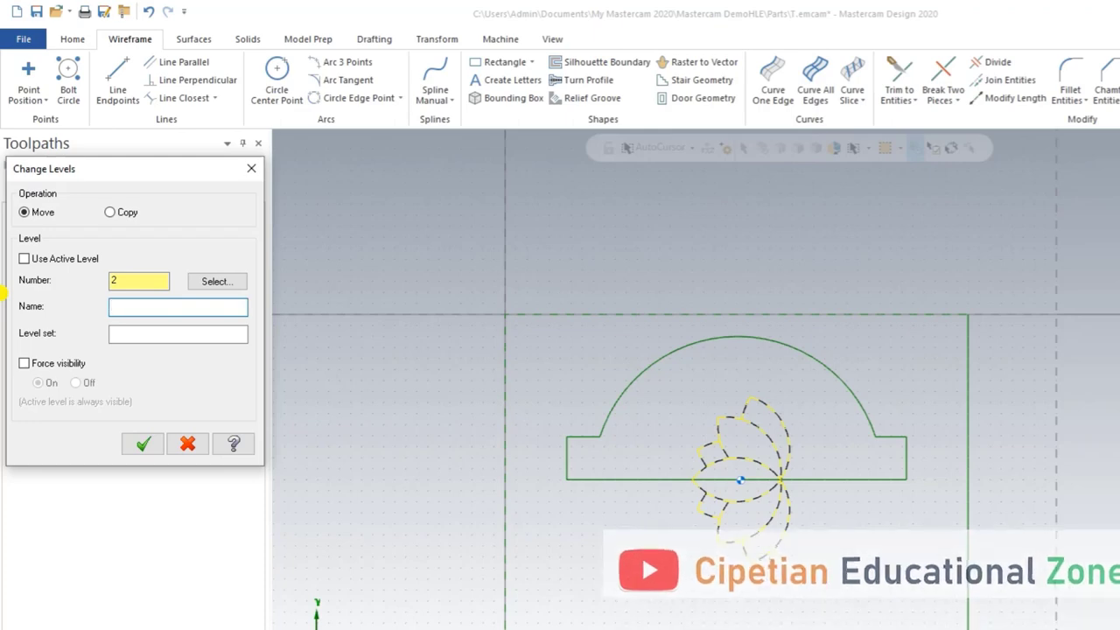
type("Flowe")
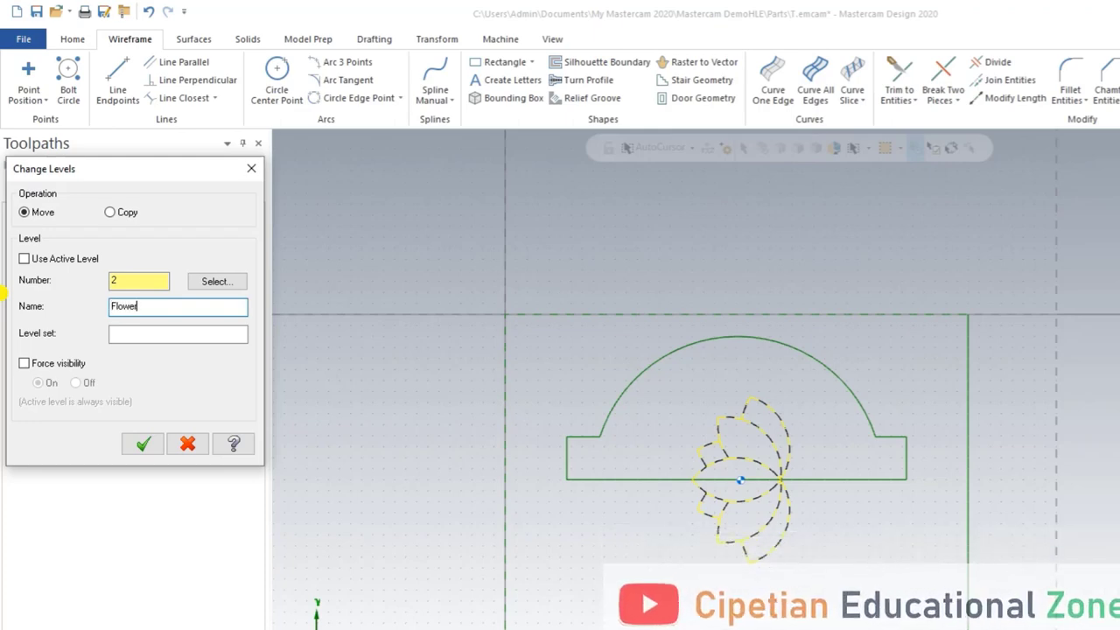
type("r")
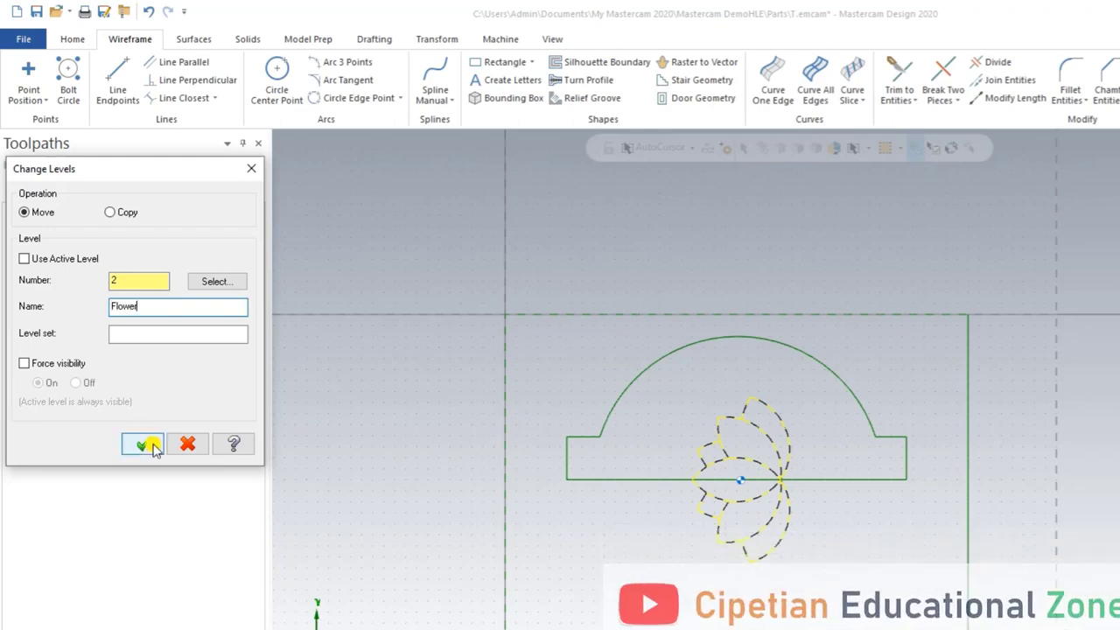
left_click(142, 443)
key("alt+z")
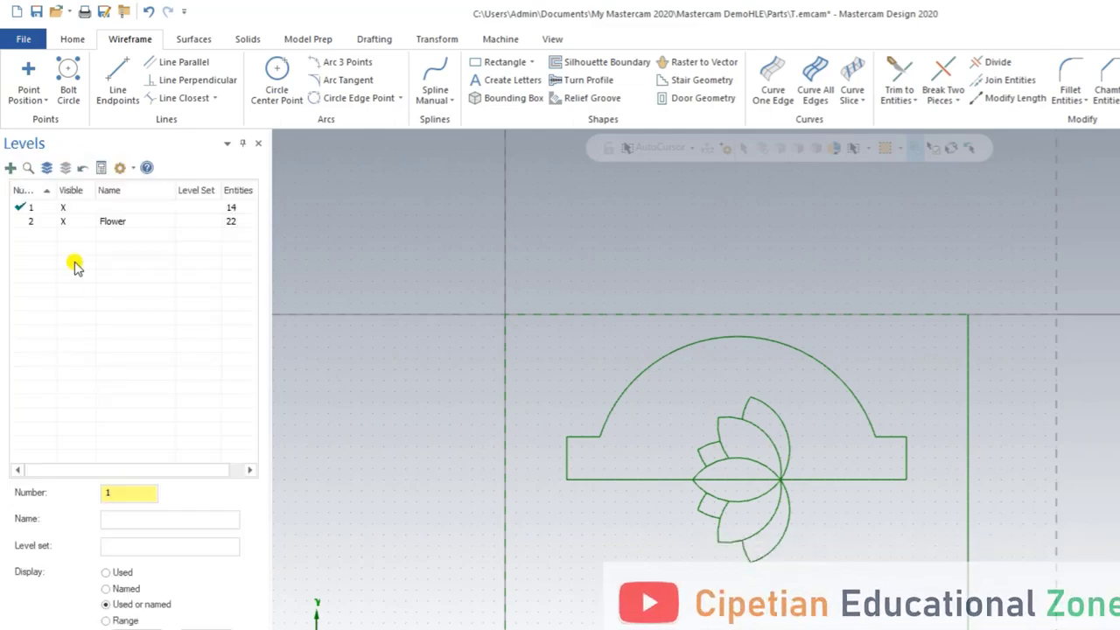
Step: Toggle the Flower level's visibility and begin renaming level 1 to 'Revolve Surface'
left_click(66, 220)
left_click(65, 221)
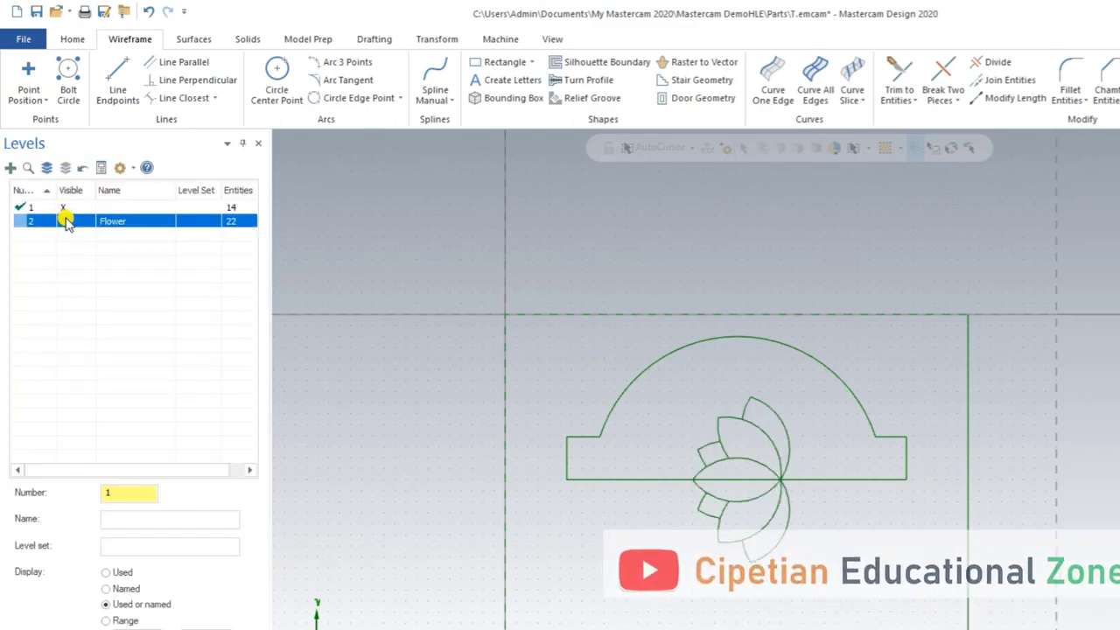
left_click(66, 221)
double_click(113, 207)
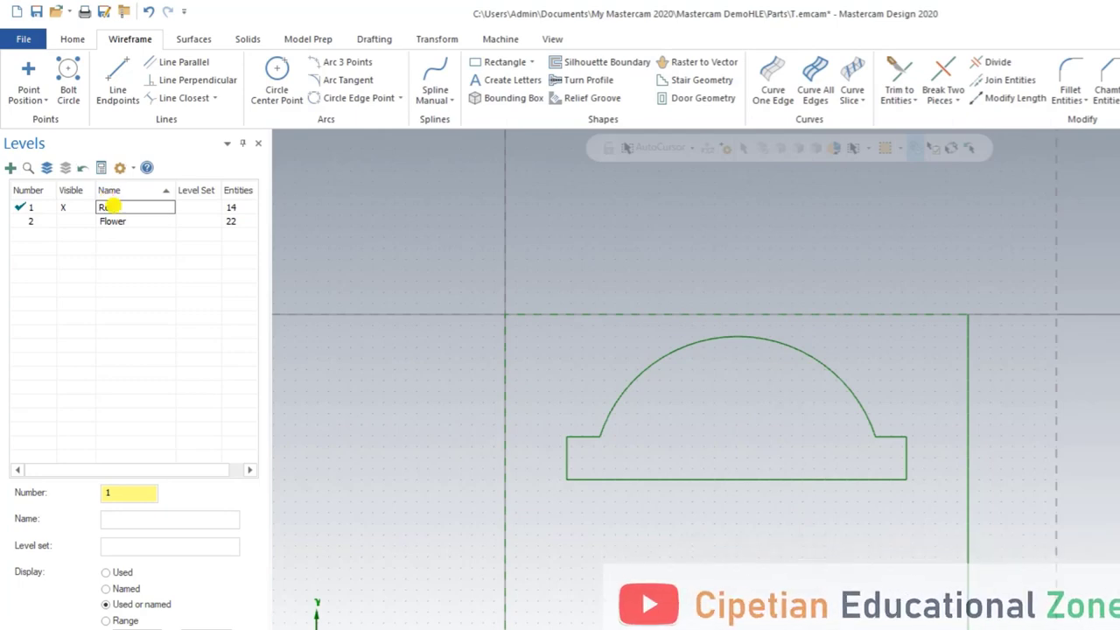
type("Revolve")
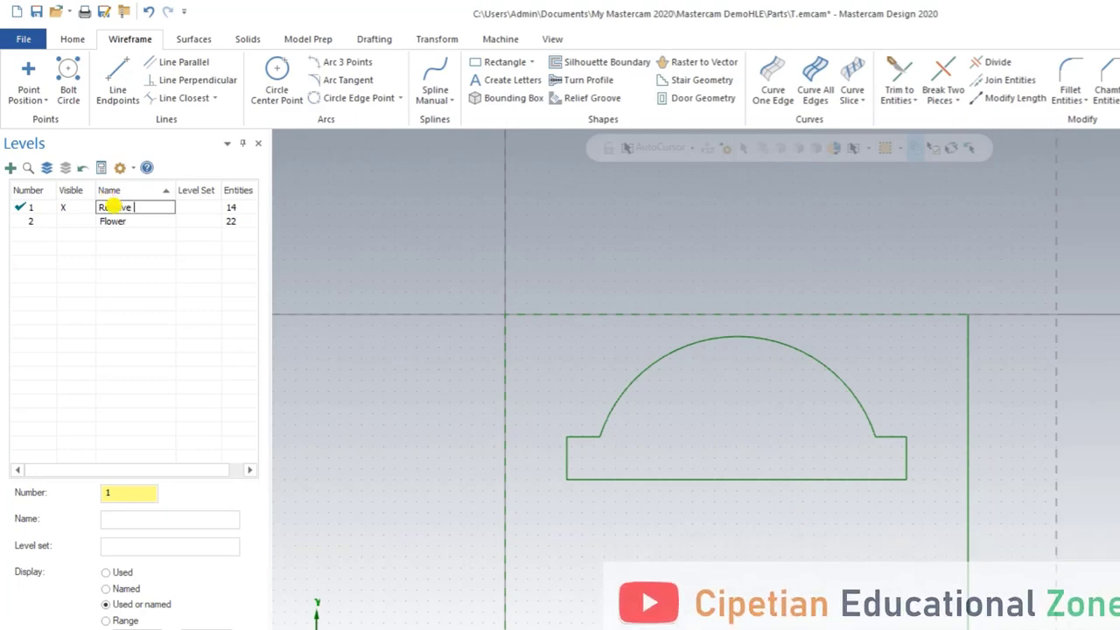
type(" Su")
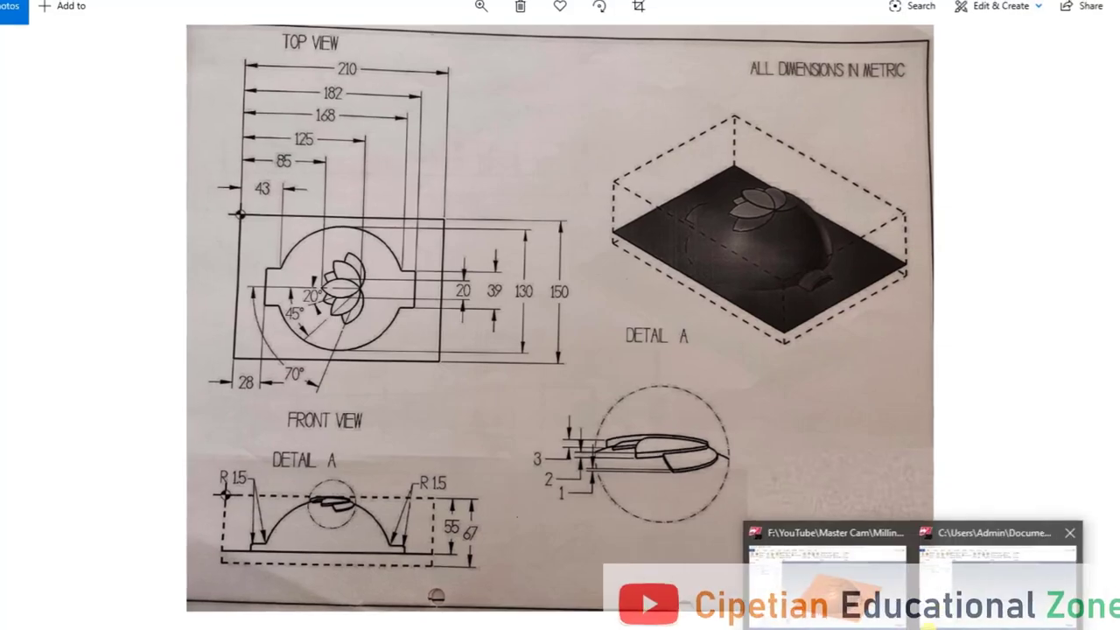
Step: Switch from Photos back to the Mastercam T.emcam part file
left_click(875, 536)
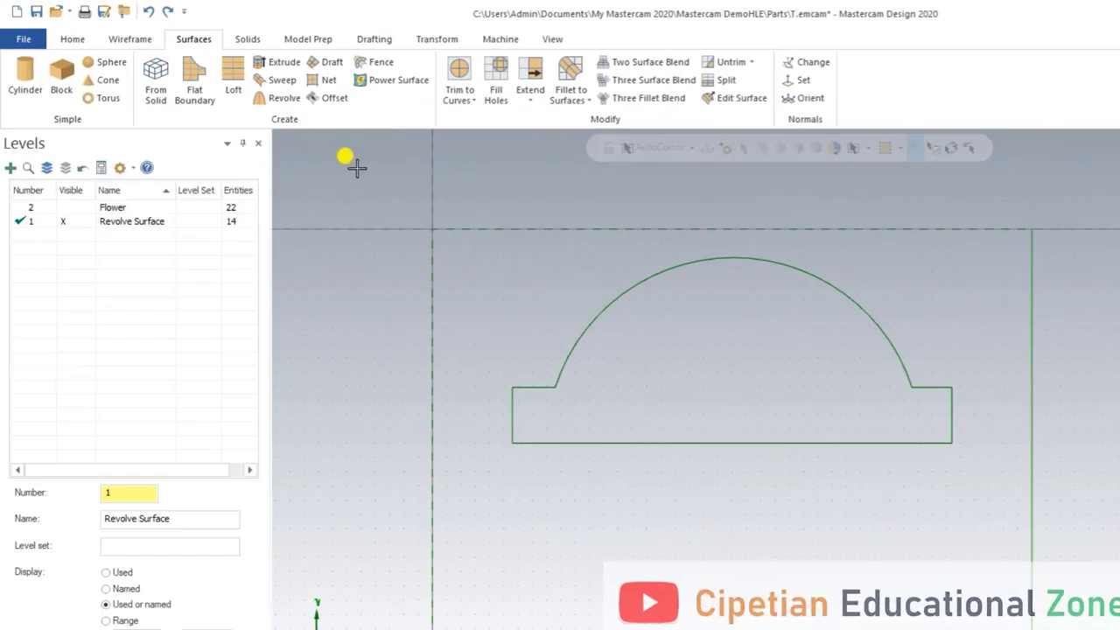
Step: Fillet both step-to-arc corners of the dome profile with radius 1.5, then toggle Flower's visibility
left_click(129, 39)
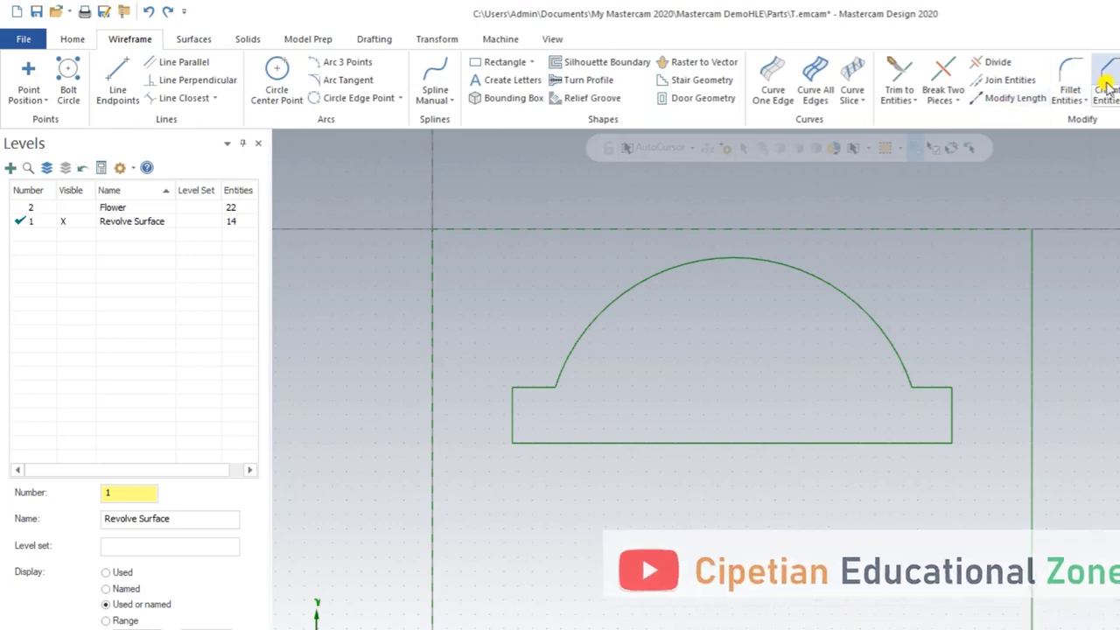
left_click(1069, 79)
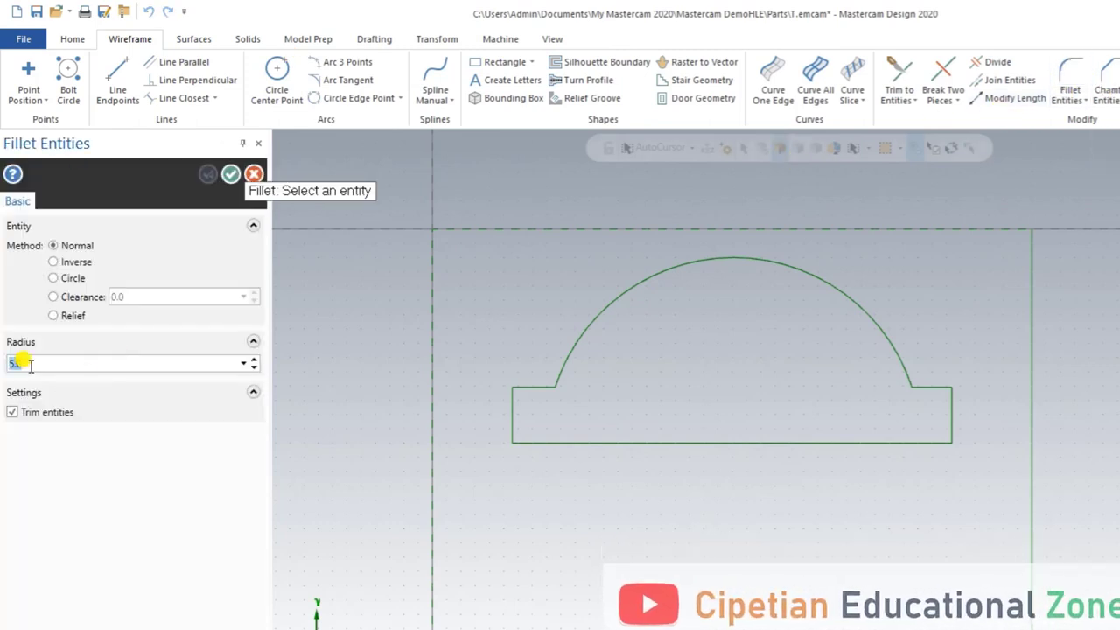
key("BackSpace")
type("1.5")
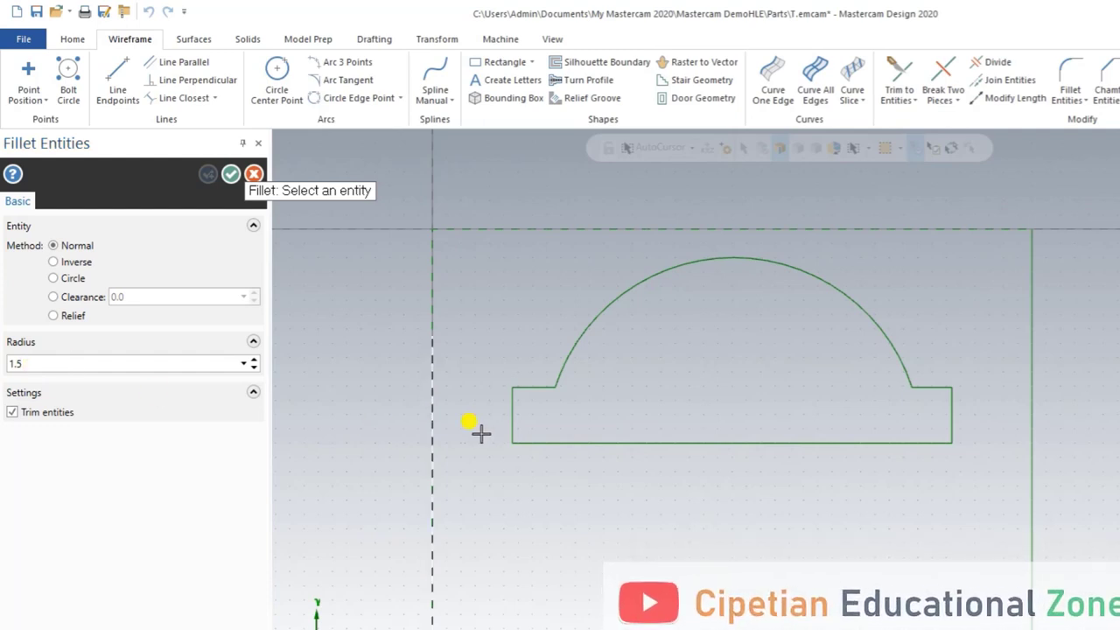
left_click(547, 386)
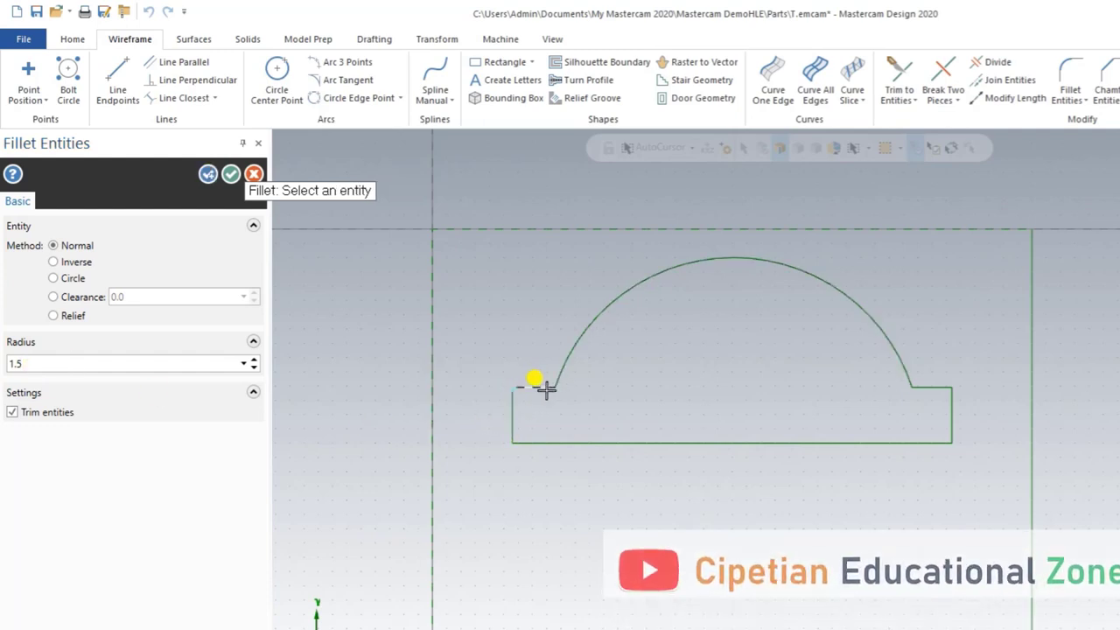
left_click(582, 372)
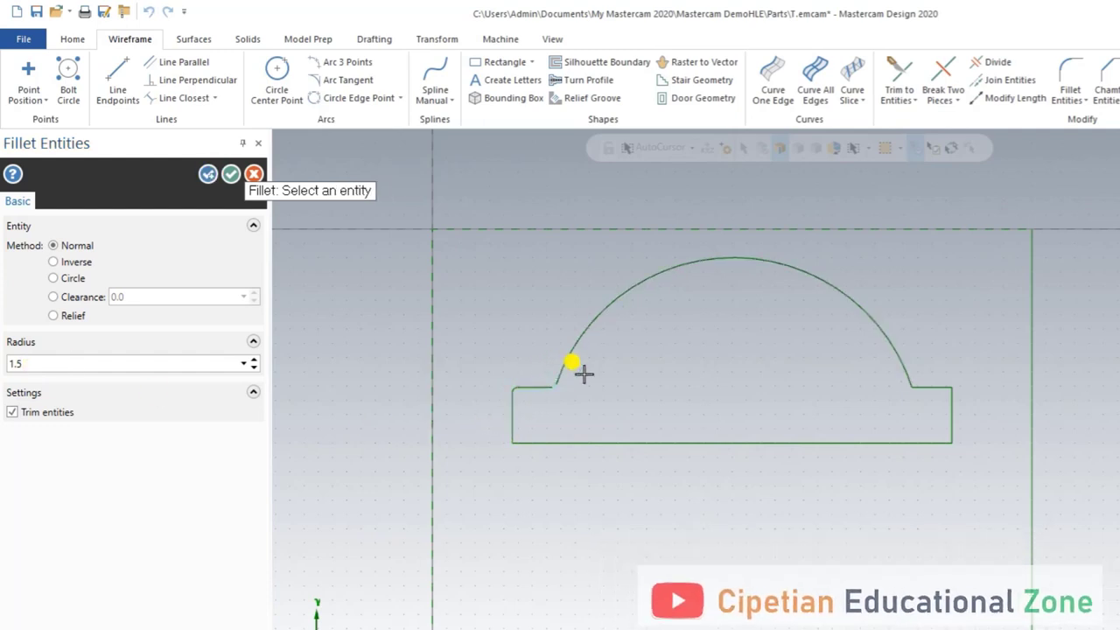
left_click(949, 402)
left_click(230, 174)
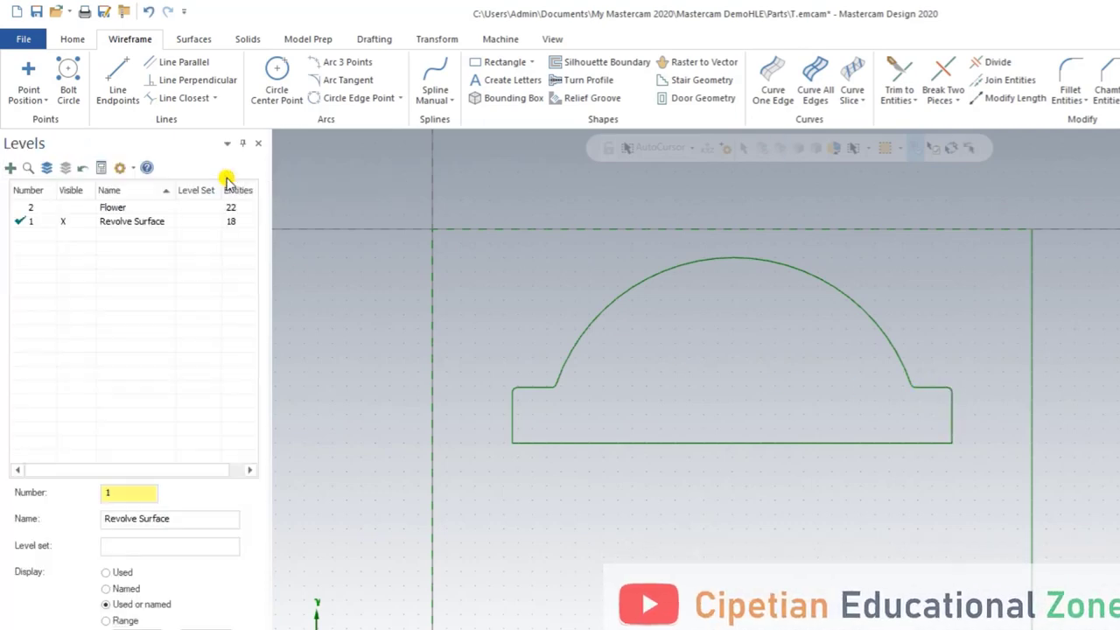
left_click(63, 208)
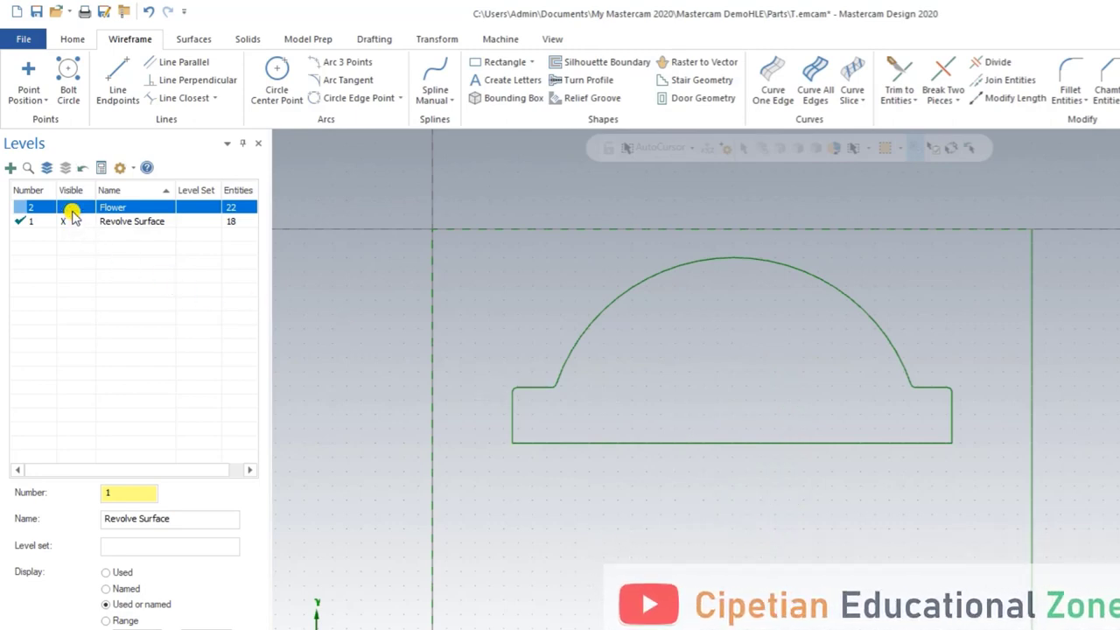
Step: Start a revolved surface from the dome profile chain, using the bottom line as the axis
left_click(207, 42)
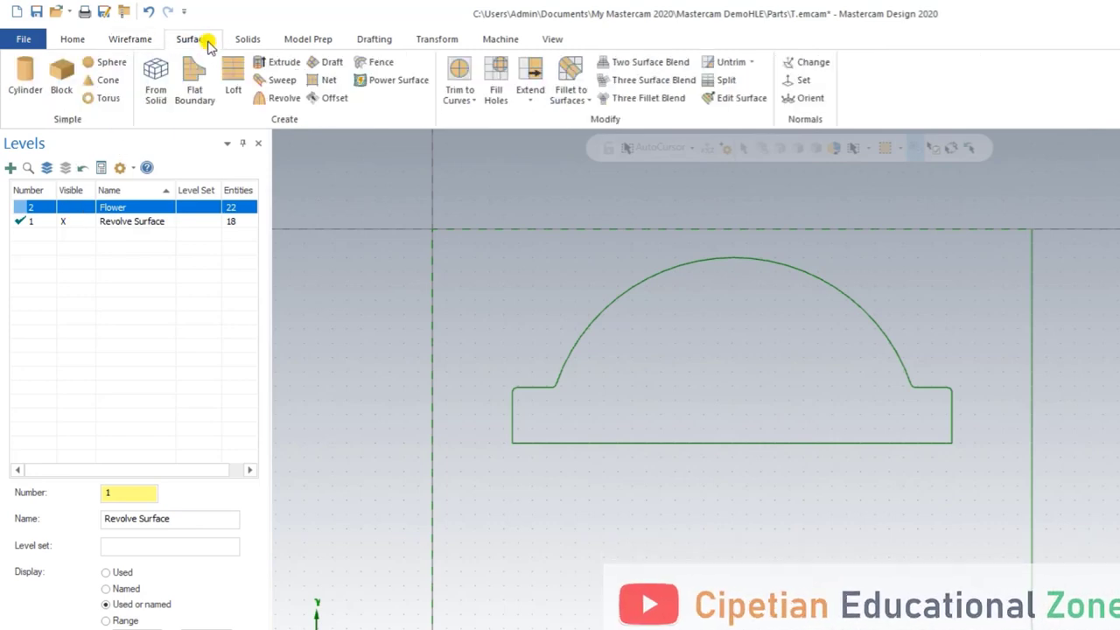
left_click(268, 98)
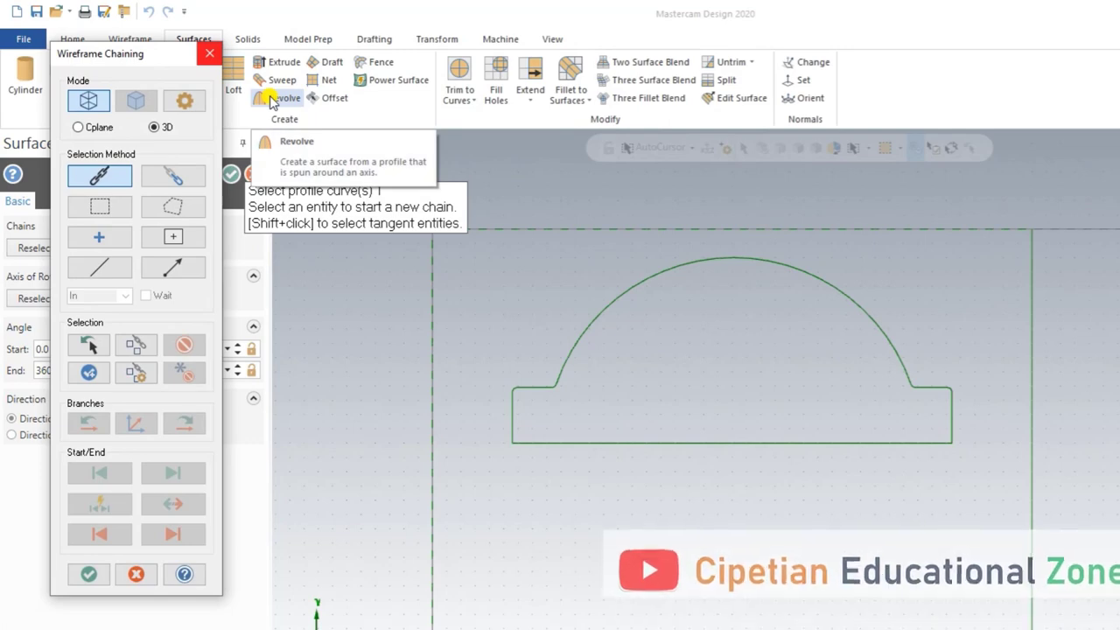
left_click(529, 441)
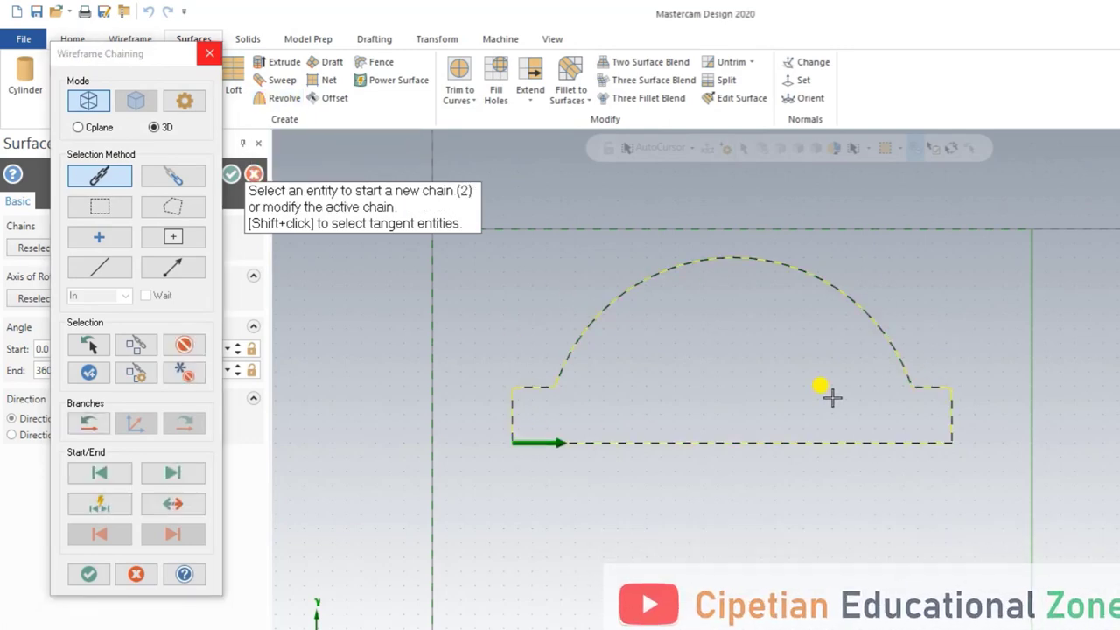
left_click(88, 573)
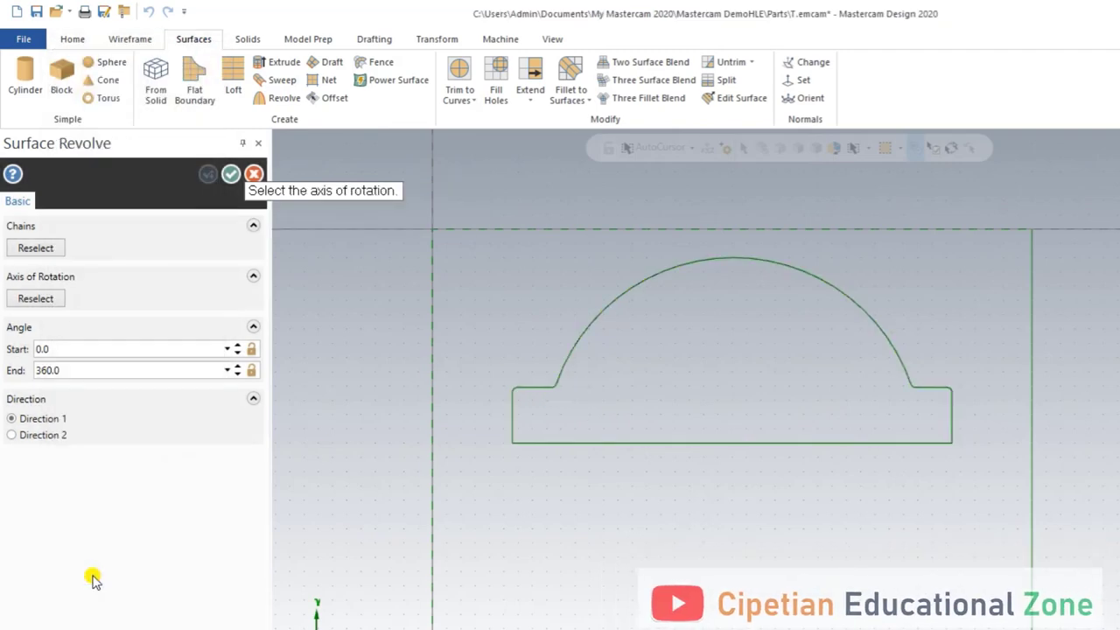
left_click(696, 445)
Step: Set the revolve start angle to 180, flip its direction, and accept the half-dome surface
mouse_move(698, 443)
middle_mouse_down()
mouse_move(677, 465)
mouse_move(703, 446)
mouse_move(691, 475)
middle_mouse_up()
middle_click_drag(650, 403, 637, 520)
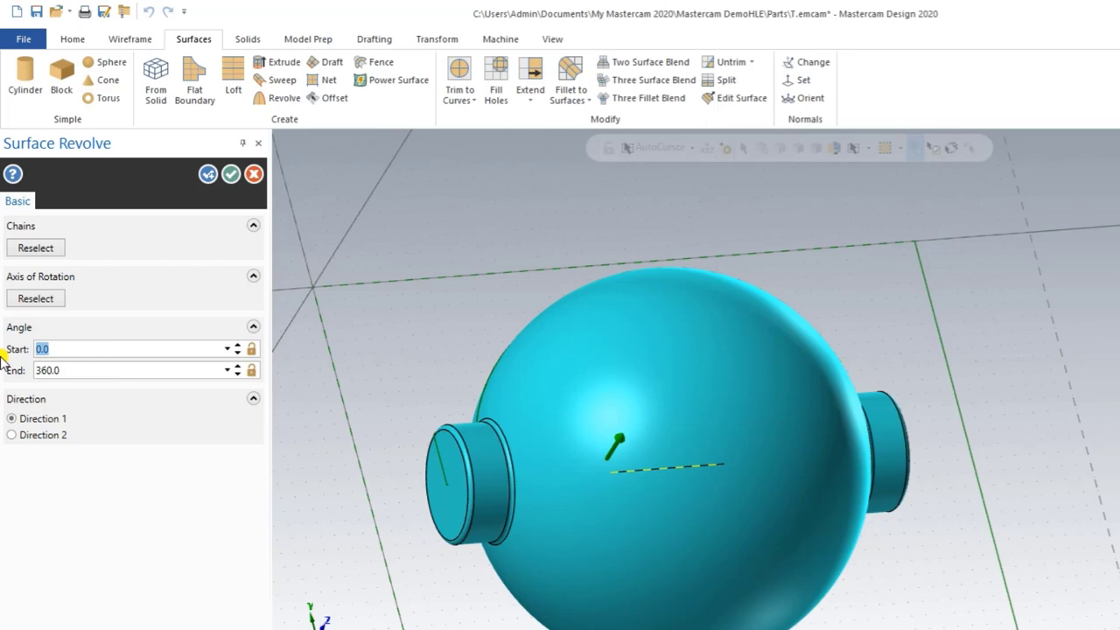
type("180")
key("Return")
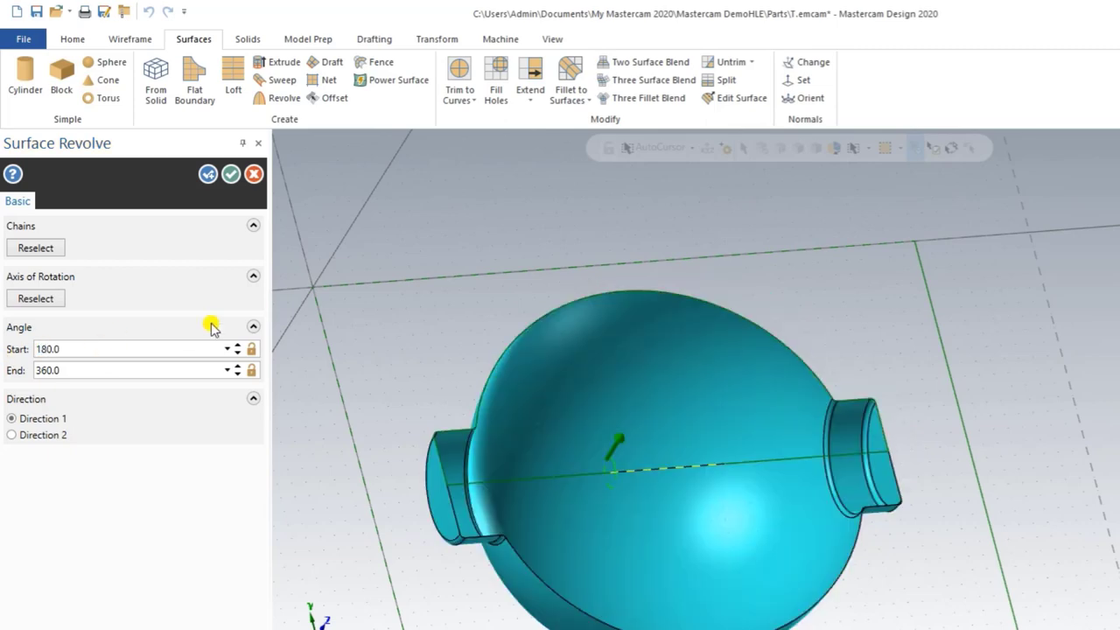
mouse_move(504, 346)
middle_mouse_down()
mouse_move(500, 253)
mouse_move(478, 313)
mouse_move(453, 338)
middle_mouse_up()
mouse_move(622, 413)
middle_mouse_down()
mouse_move(652, 390)
mouse_move(618, 451)
middle_mouse_up()
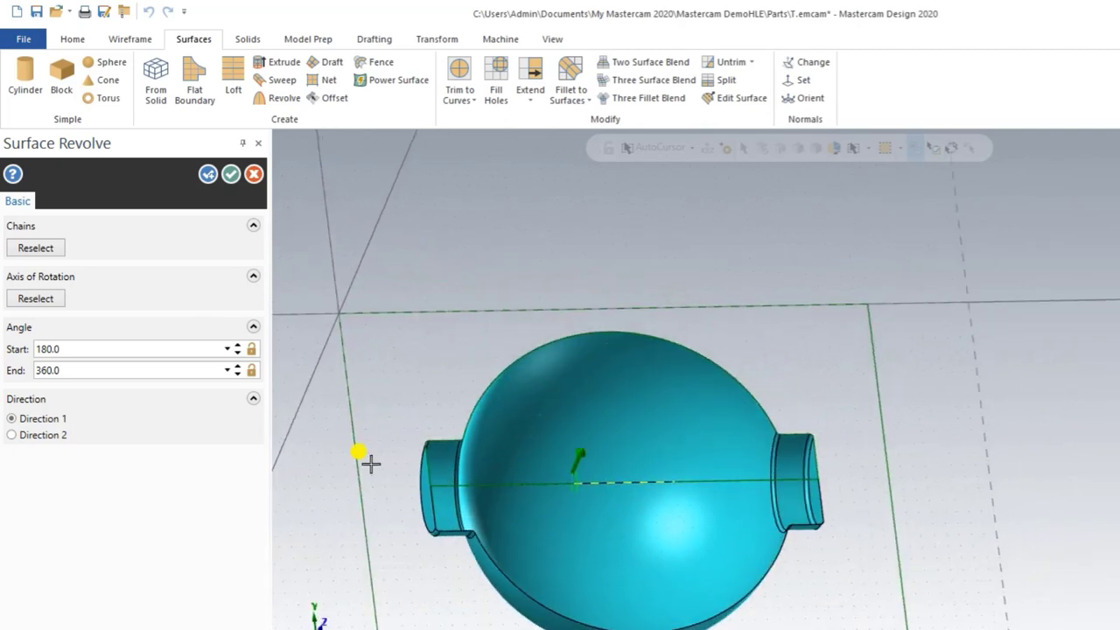
left_click(20, 436)
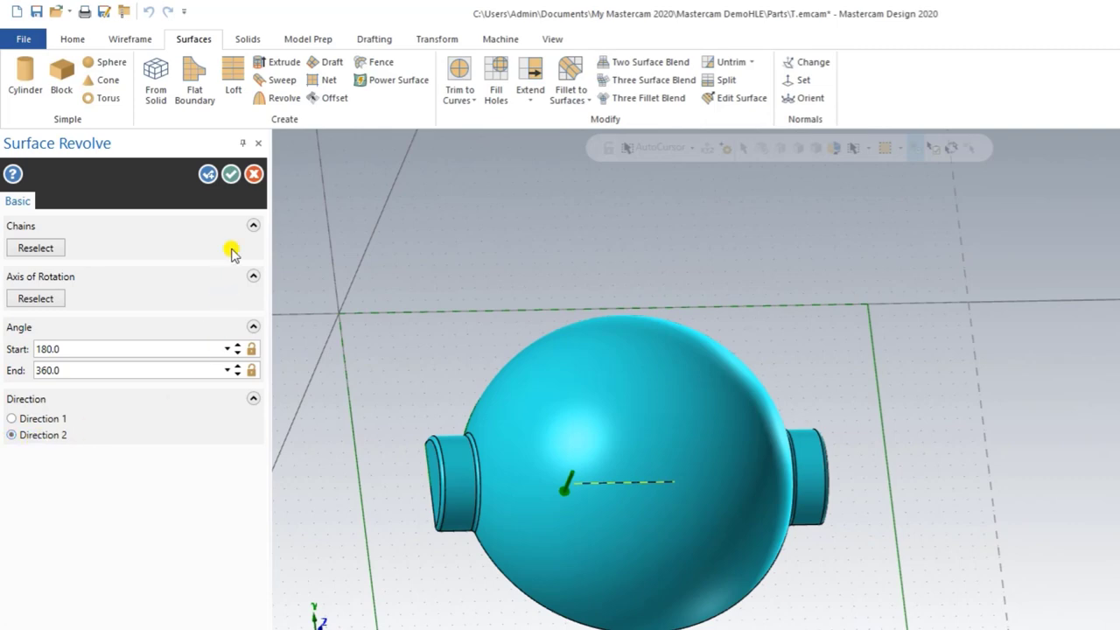
left_click(233, 174)
mouse_move(578, 337)
middle_mouse_down()
mouse_move(581, 271)
mouse_move(602, 272)
mouse_move(580, 325)
mouse_move(515, 358)
mouse_move(492, 390)
mouse_move(552, 348)
mouse_move(598, 335)
mouse_move(603, 350)
mouse_move(576, 258)
middle_mouse_up()
right_click(577, 258)
left_click(600, 343)
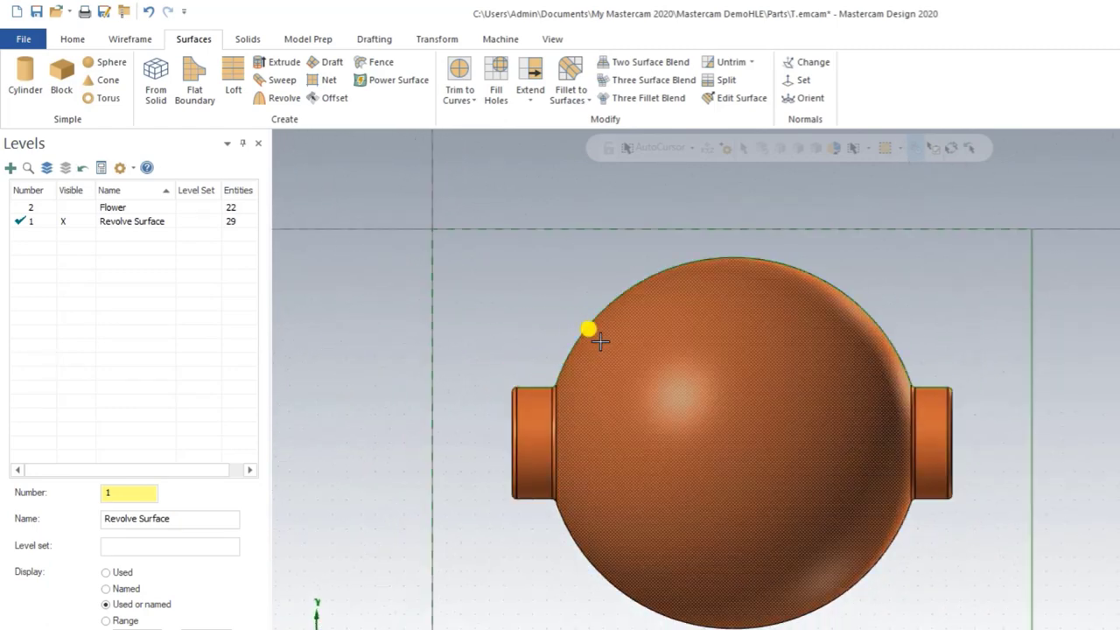
scroll(599, 342, "down", 2)
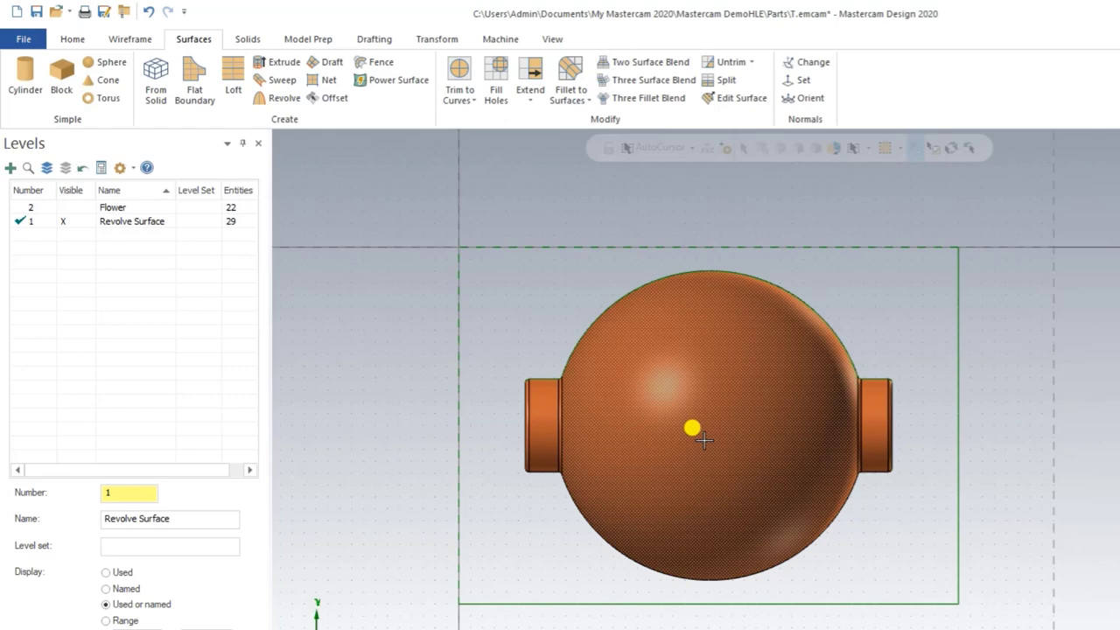
left_click(1055, 602)
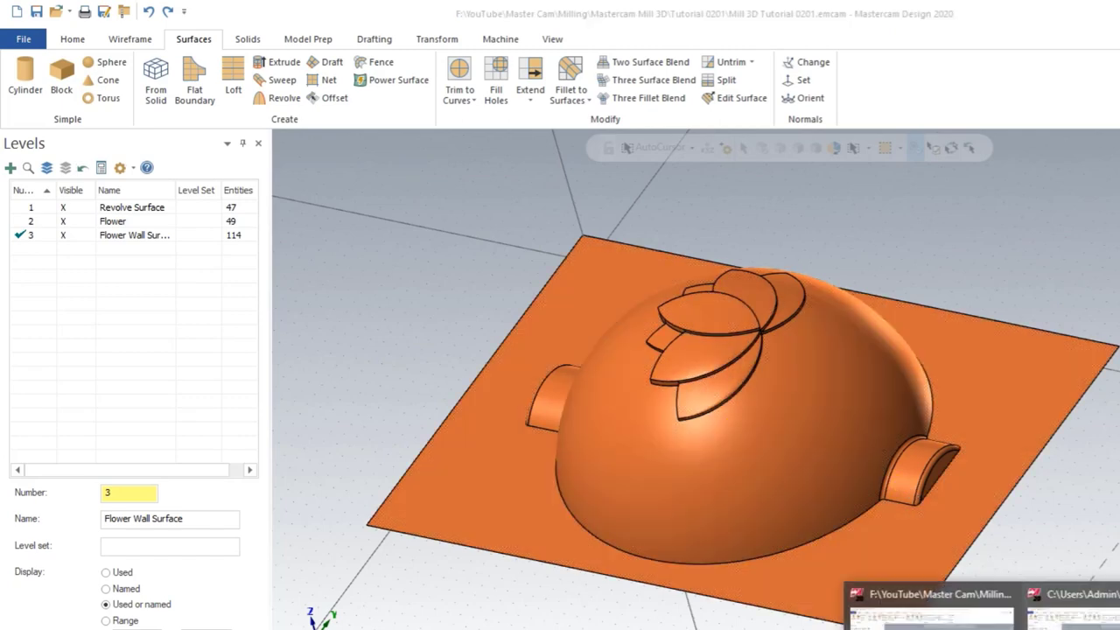
left_click(1050, 525)
mouse_move(905, 585)
middle_mouse_down()
mouse_move(779, 463)
mouse_move(761, 394)
middle_mouse_up()
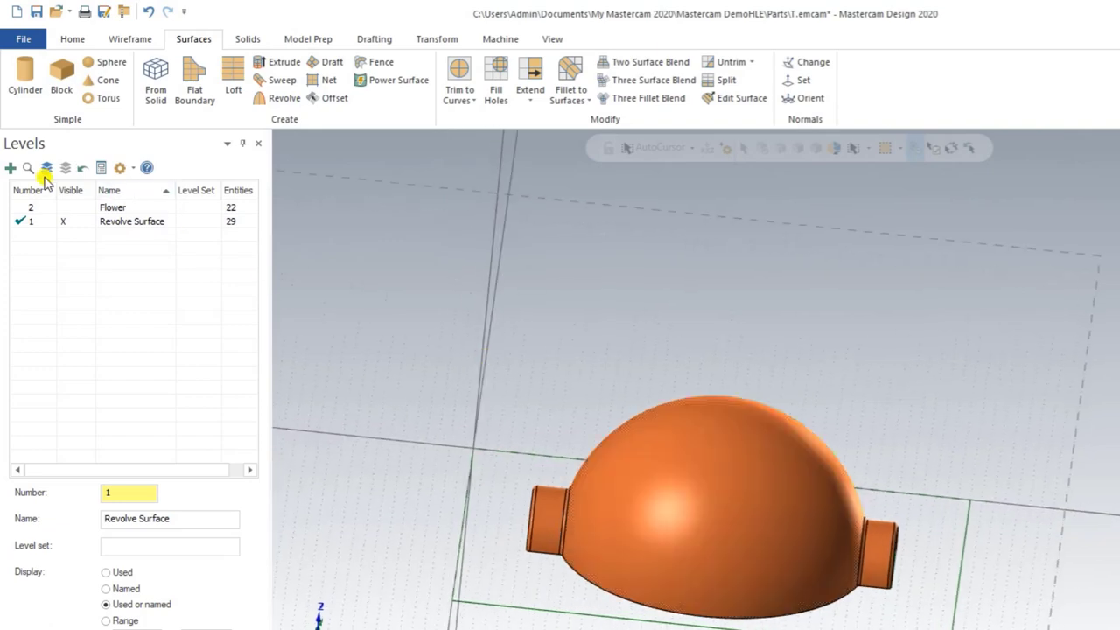
Step: Select every curve on the Flower level and start the Project tool
middle_click_drag(670, 307, 706, 228)
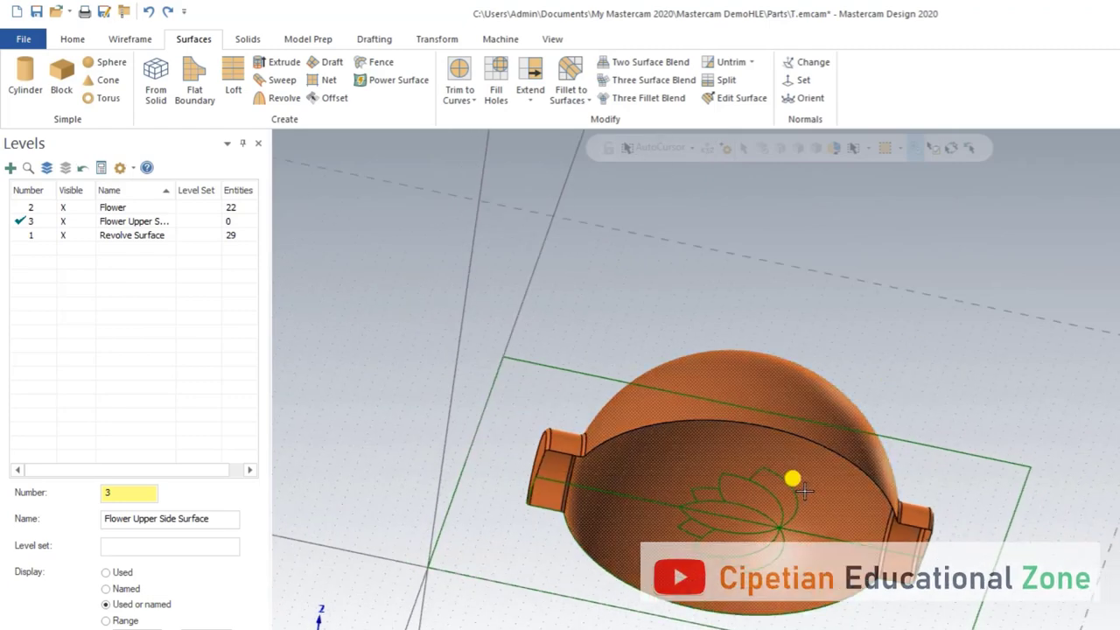
mouse_move(792, 340)
middle_mouse_down()
mouse_move(771, 412)
mouse_move(708, 358)
mouse_move(726, 295)
middle_mouse_up()
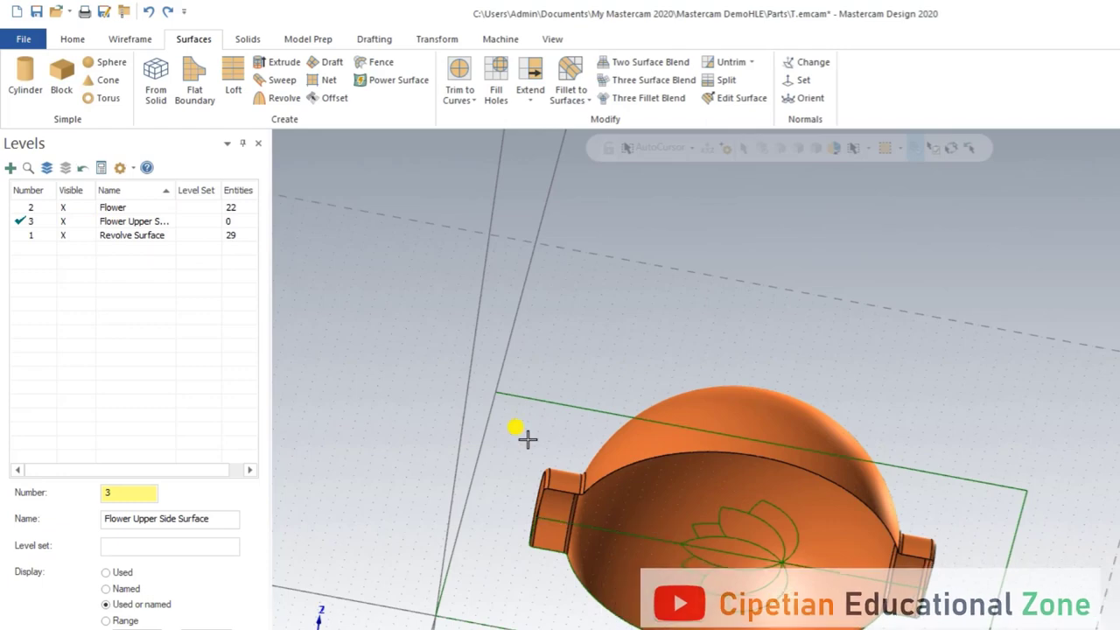
right_click(120, 214)
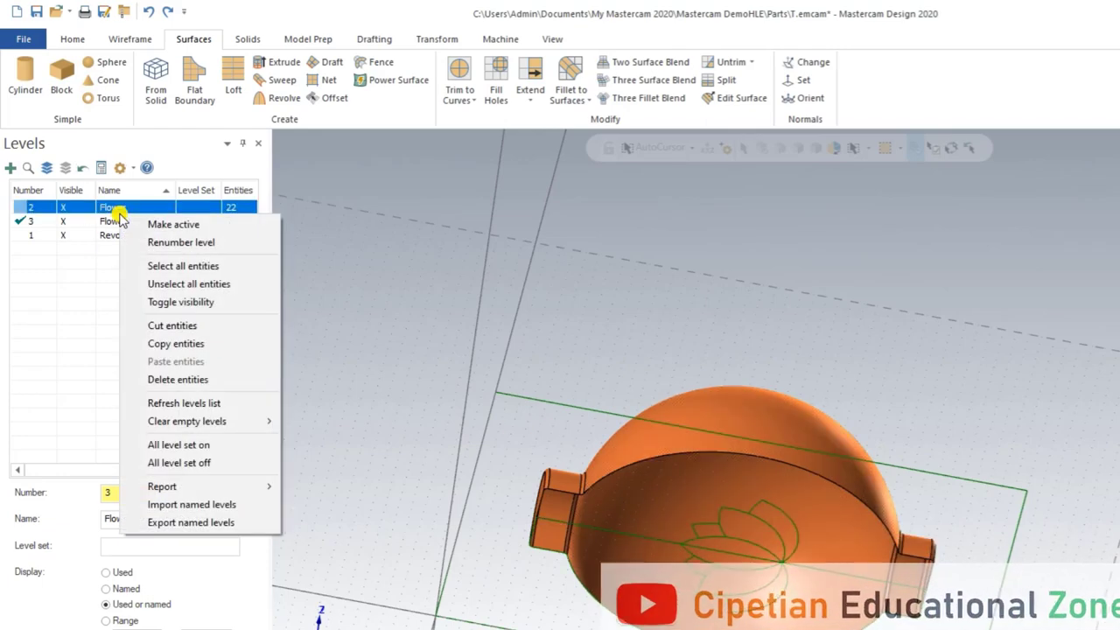
left_click(166, 266)
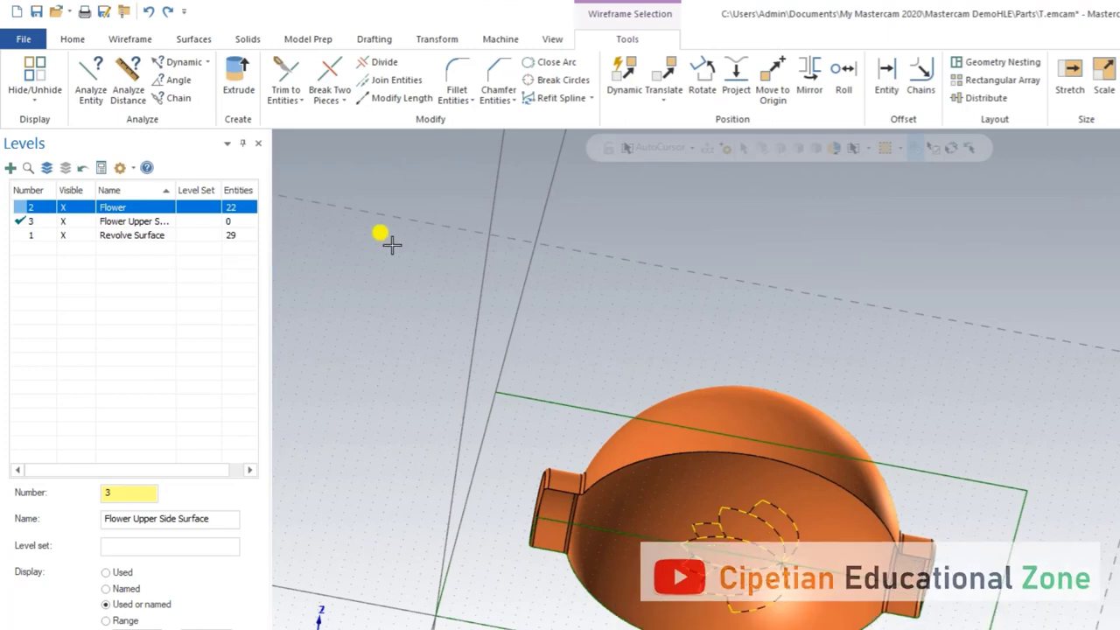
left_click(736, 78)
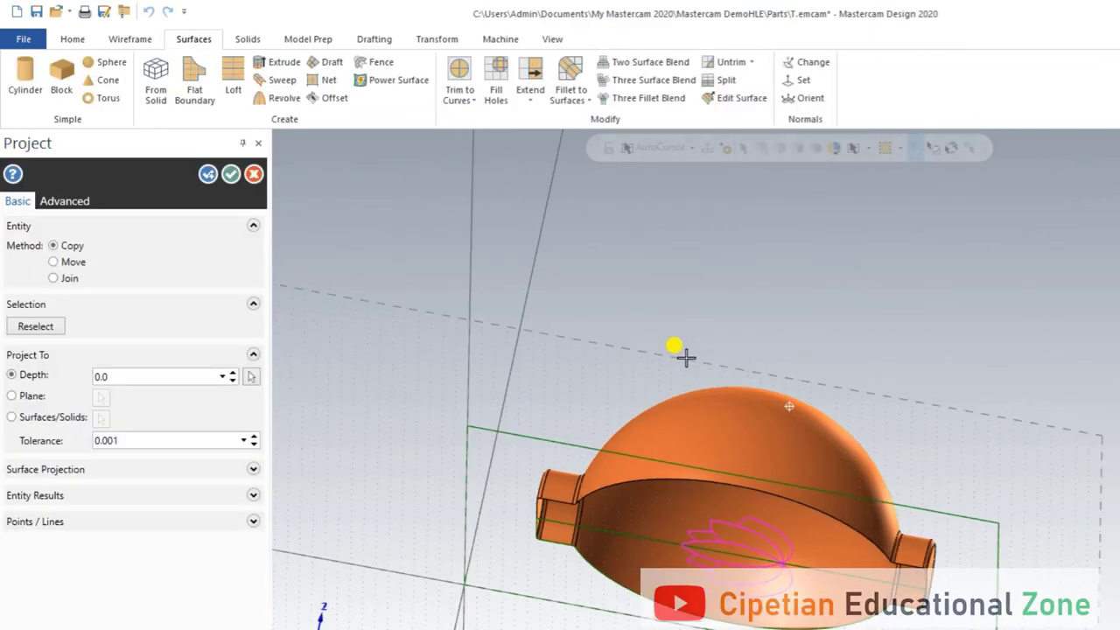
Step: Project the selected flower curves onto the dome surface
left_click(11, 417)
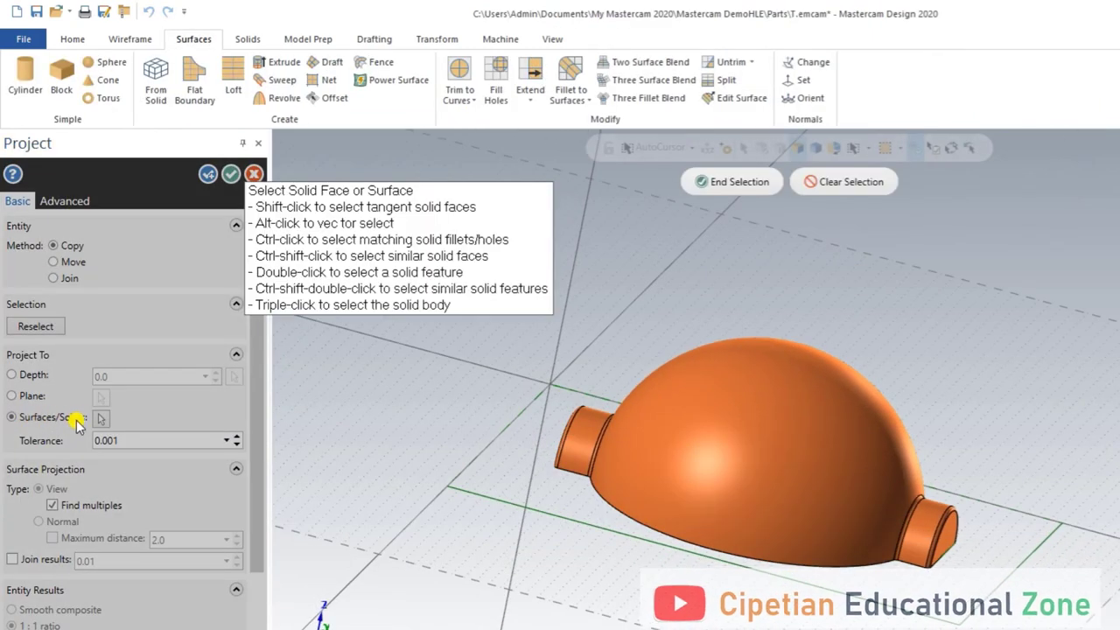
left_click(750, 365)
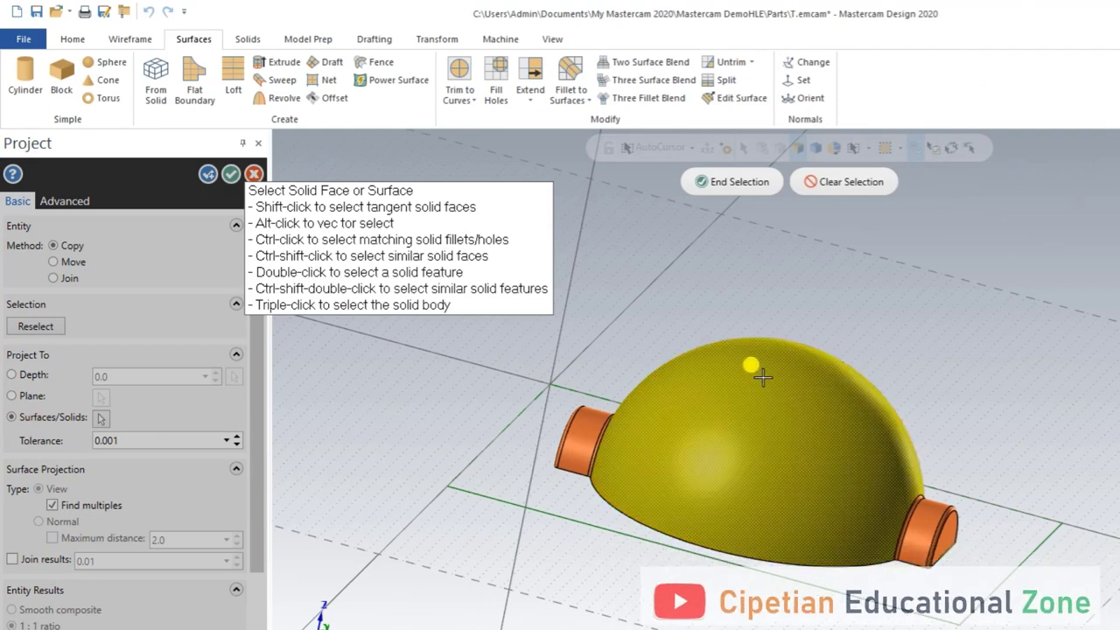
left_click(740, 181)
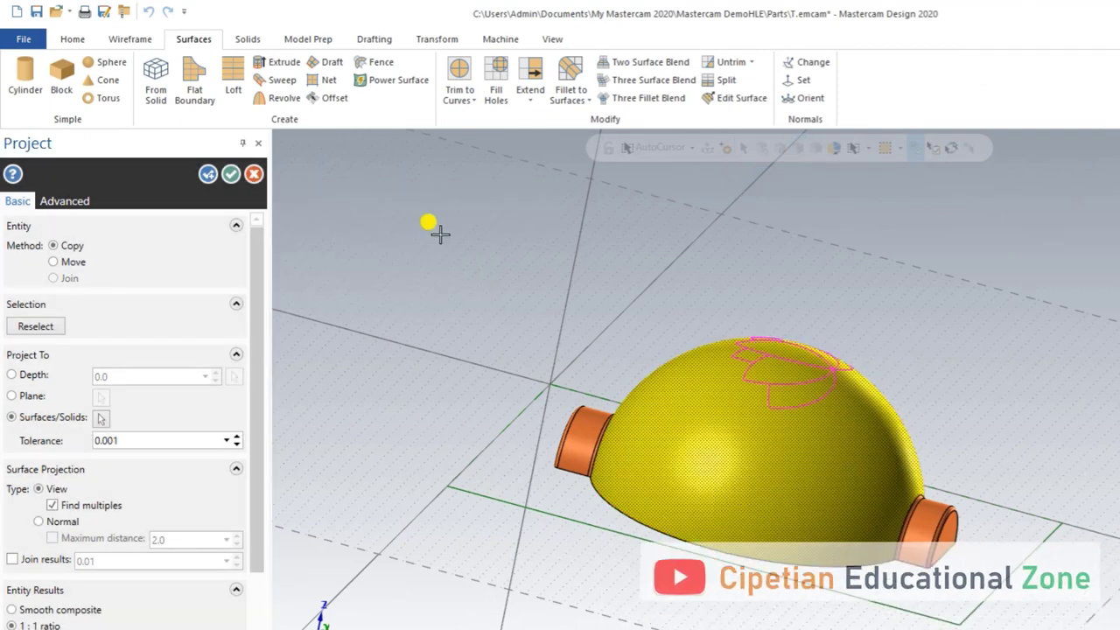
left_click(232, 173)
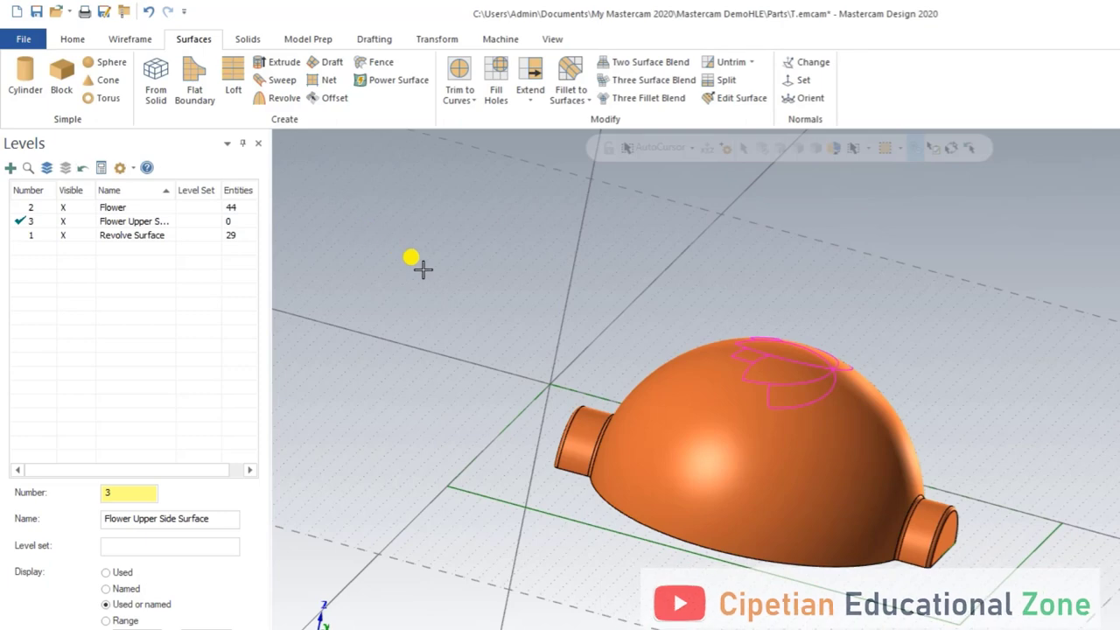
Step: Inspect the projected petals from Top and isometric views, zooming in on the dome
mouse_move(423, 269)
middle_mouse_down()
mouse_move(502, 242)
mouse_move(425, 318)
mouse_move(515, 280)
middle_mouse_up()
right_click(517, 274)
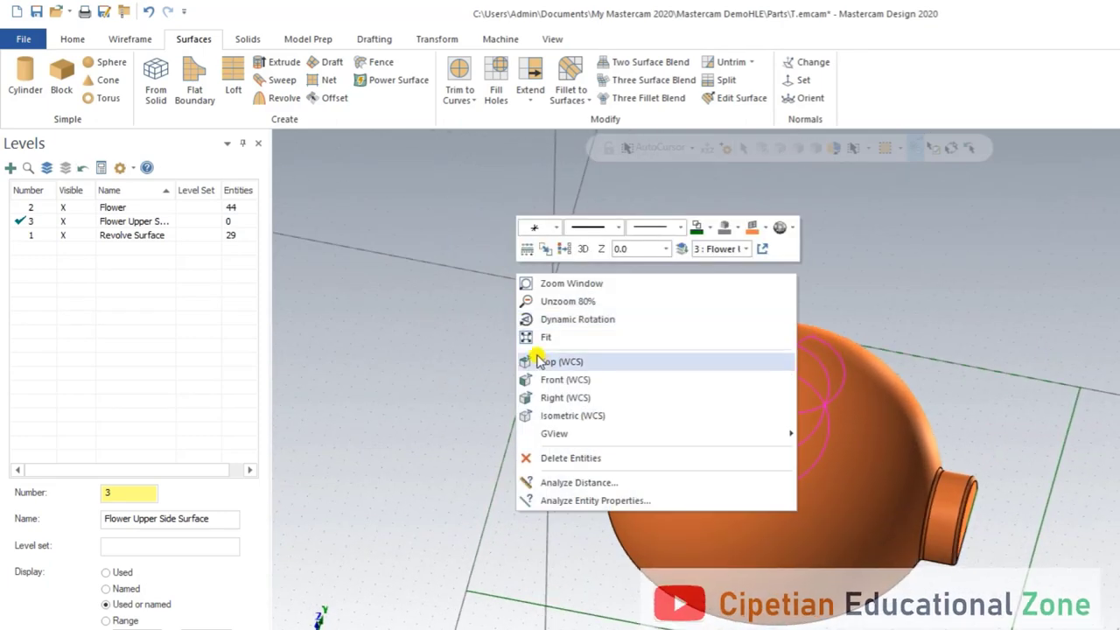
left_click(537, 361)
middle_click_drag(680, 393, 697, 334)
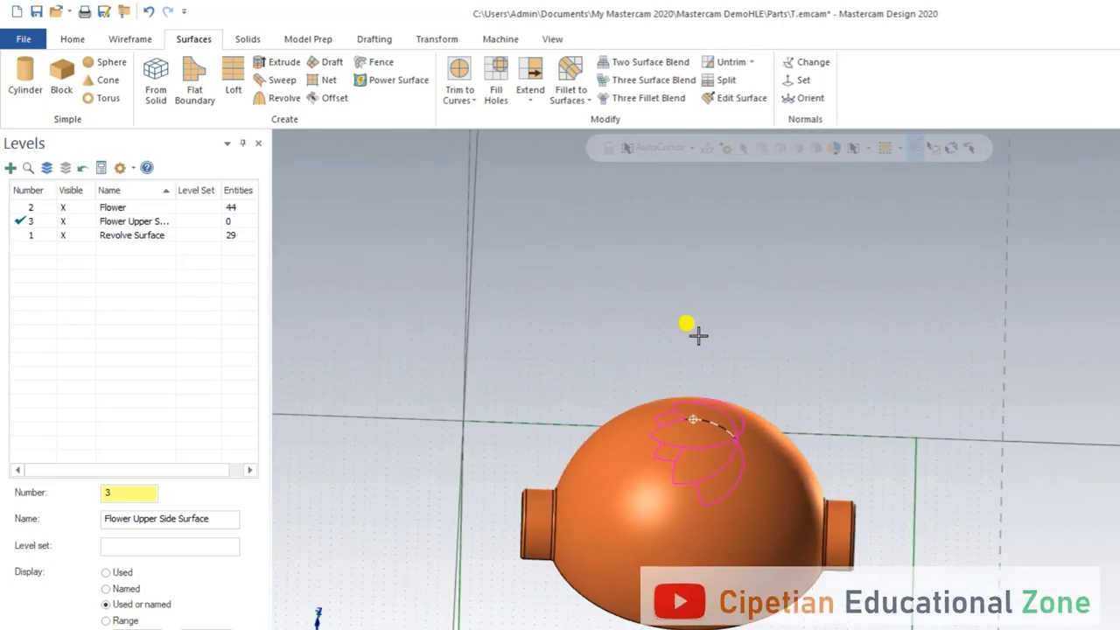
right_click(689, 243)
left_click(742, 401)
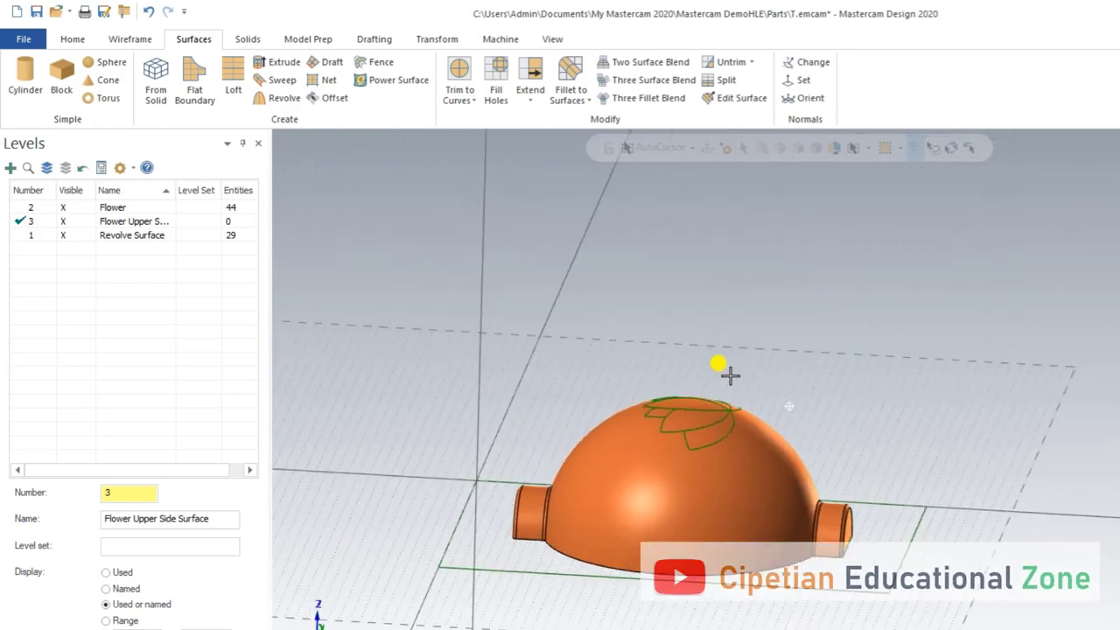
scroll(690, 448, "up", 2)
scroll(670, 457, "up", 2)
scroll(638, 467, "up", 2)
scroll(659, 431, "up", 2)
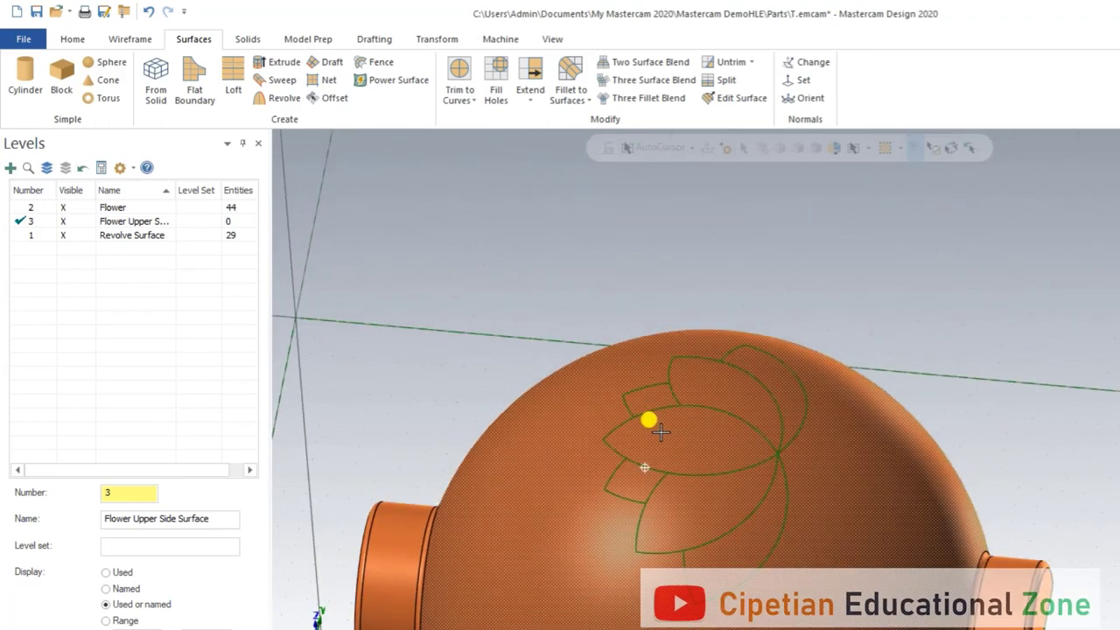
mouse_move(660, 431)
middle_mouse_down()
mouse_move(683, 402)
mouse_move(695, 415)
middle_mouse_up()
scroll(661, 459, "up", 2)
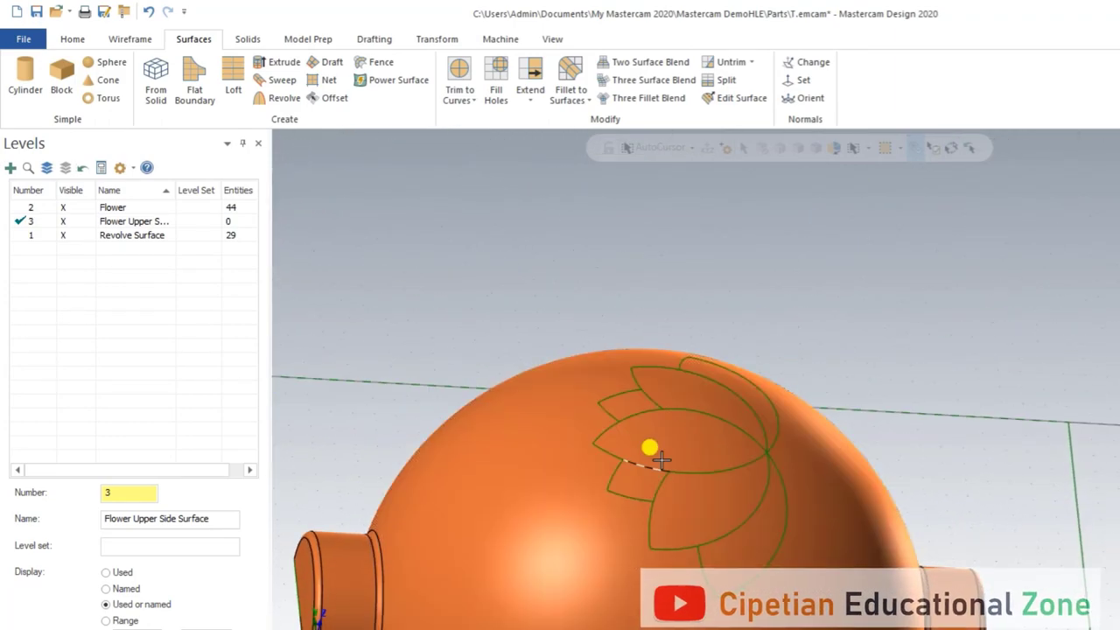
right_click(700, 308)
left_click(722, 360)
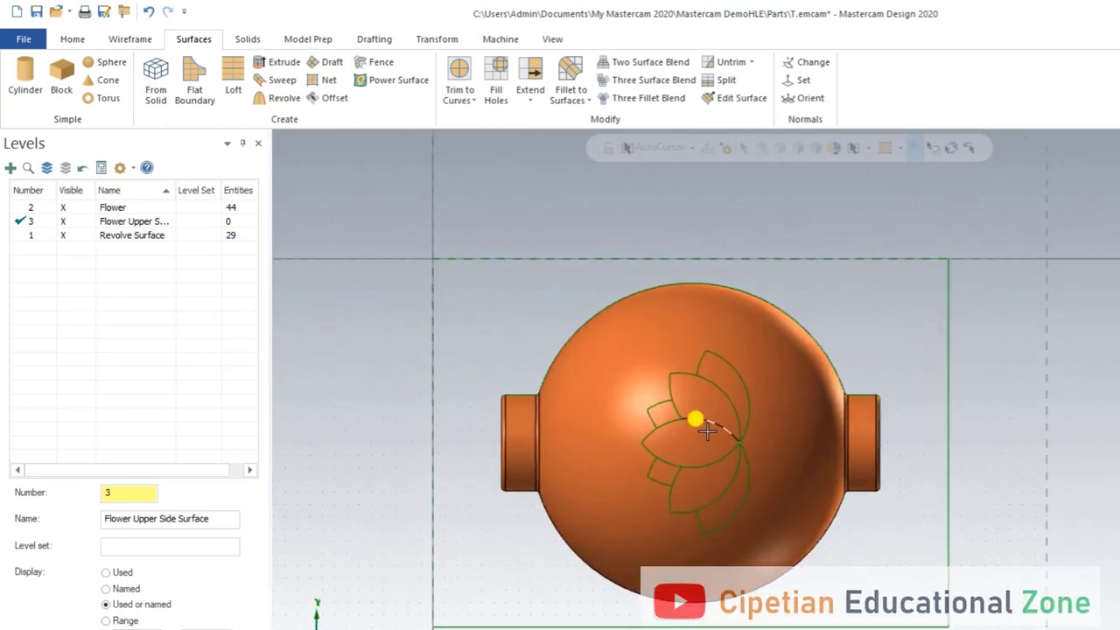
scroll(739, 429, "up", 1)
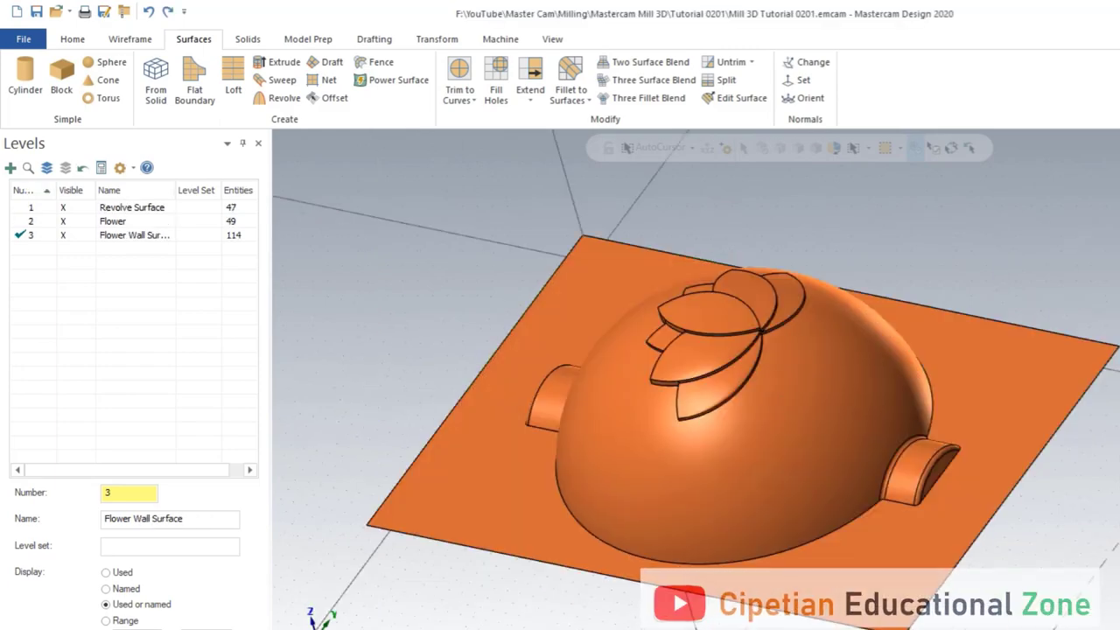
Step: Orbit around the lotus curves and start a Draft surface from them
middle_click_drag(750, 450, 683, 349)
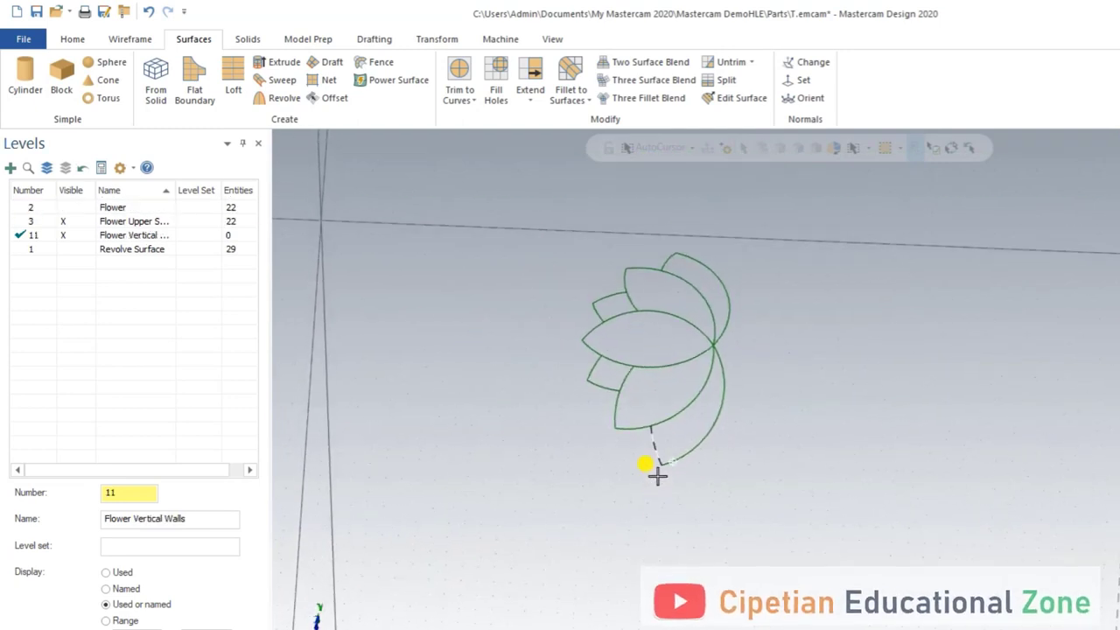
mouse_move(657, 474)
middle_mouse_down()
mouse_move(713, 430)
mouse_move(662, 438)
mouse_move(654, 471)
mouse_move(570, 400)
mouse_move(595, 389)
mouse_move(570, 371)
mouse_move(570, 408)
mouse_move(592, 307)
mouse_move(618, 286)
mouse_move(473, 272)
middle_mouse_up()
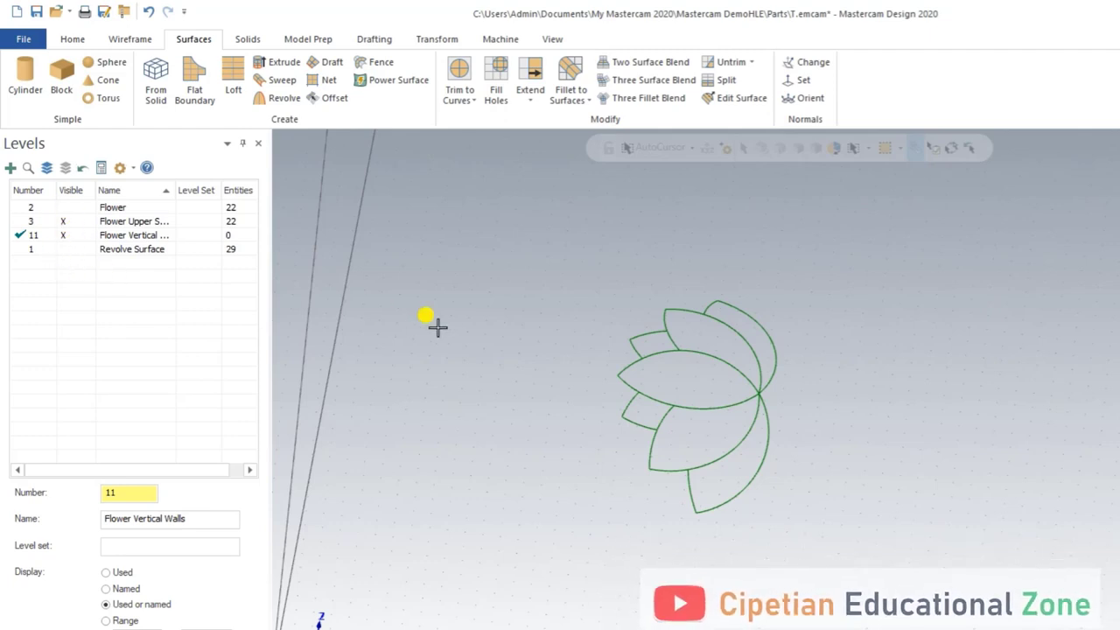
left_click(333, 68)
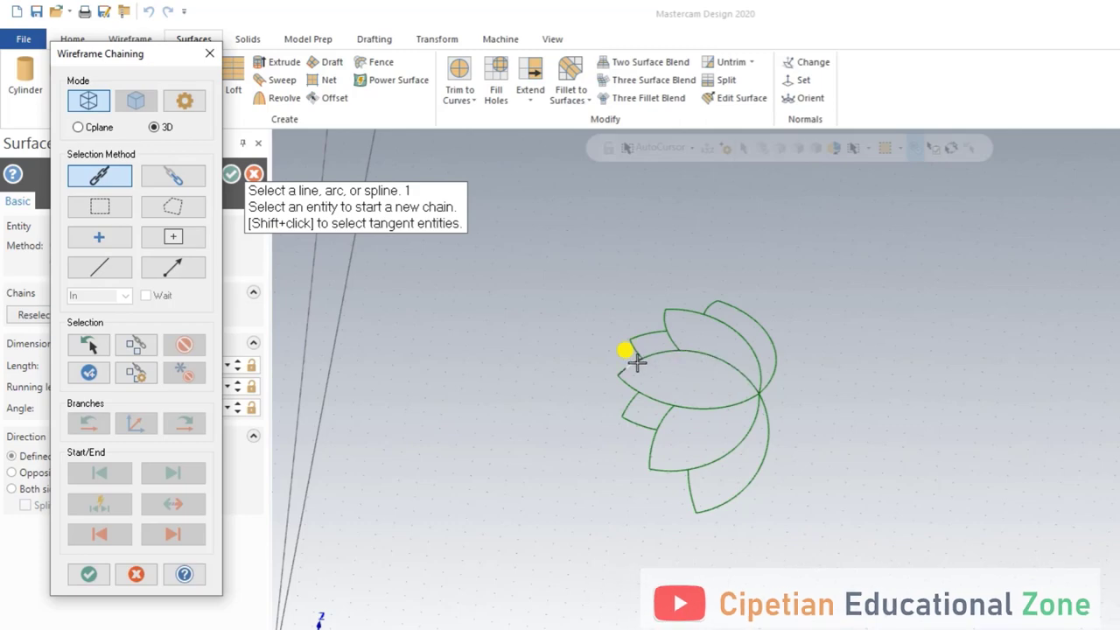
Step: Draft a 3.0-long vertical wall along the closed central ellipse chain
left_click(689, 360)
left_click(712, 393)
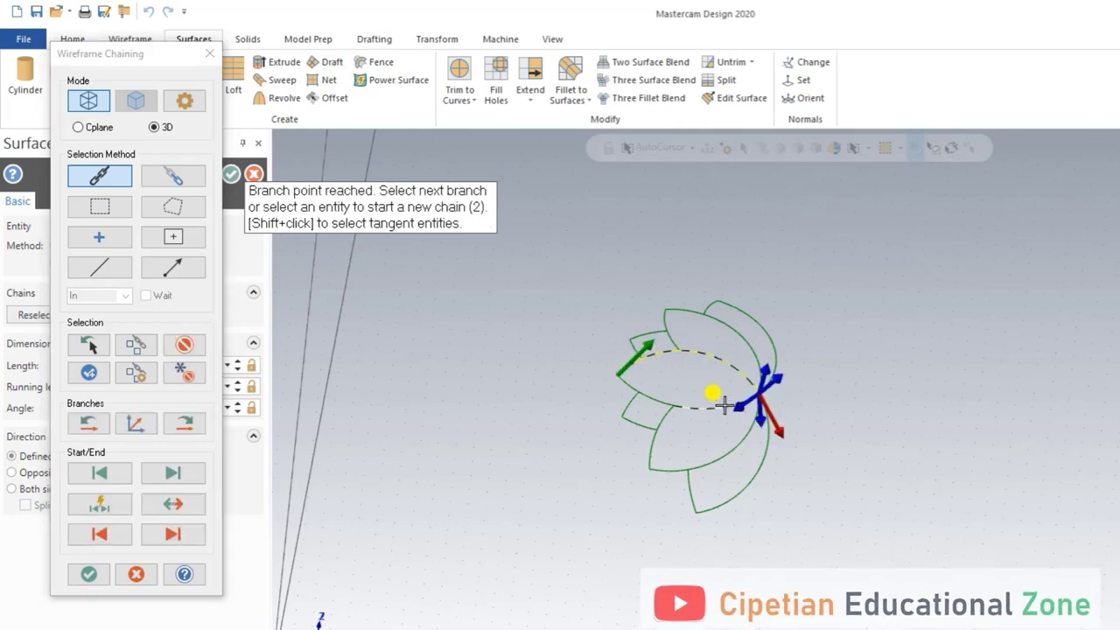
left_click(670, 393)
left_click(638, 391)
left_click(636, 385)
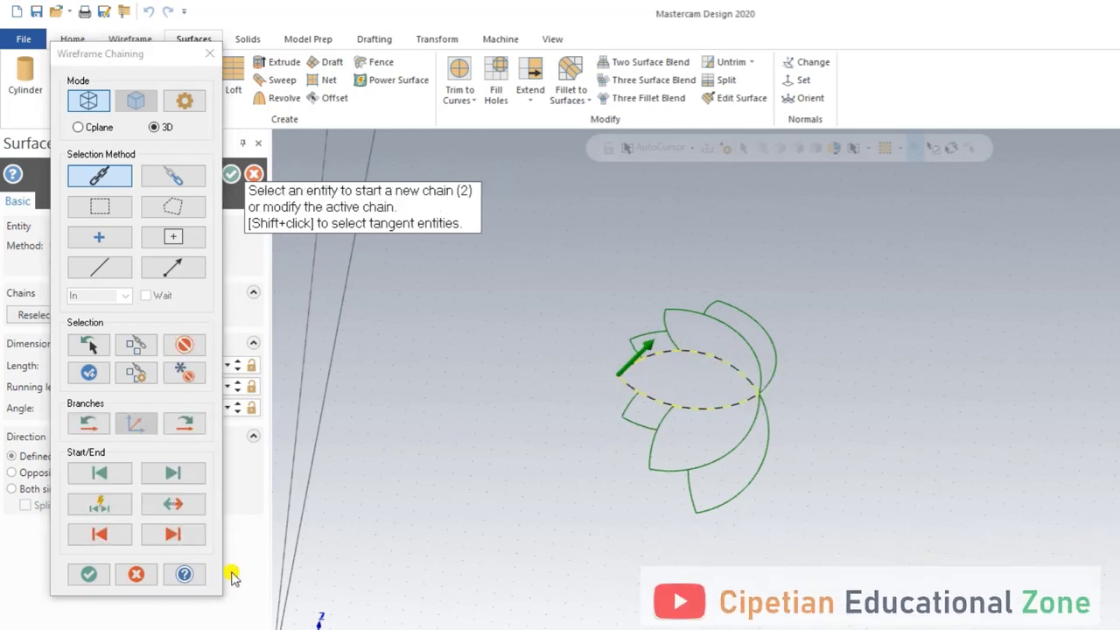
left_click(85, 573)
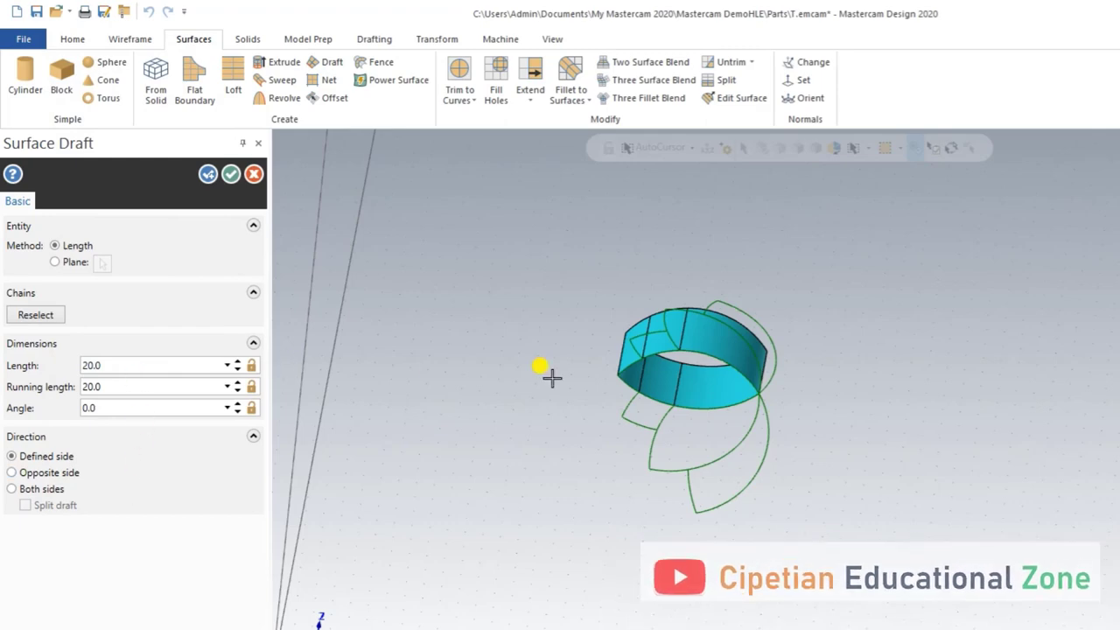
mouse_move(545, 376)
middle_mouse_down()
mouse_move(525, 467)
mouse_move(488, 549)
middle_mouse_up()
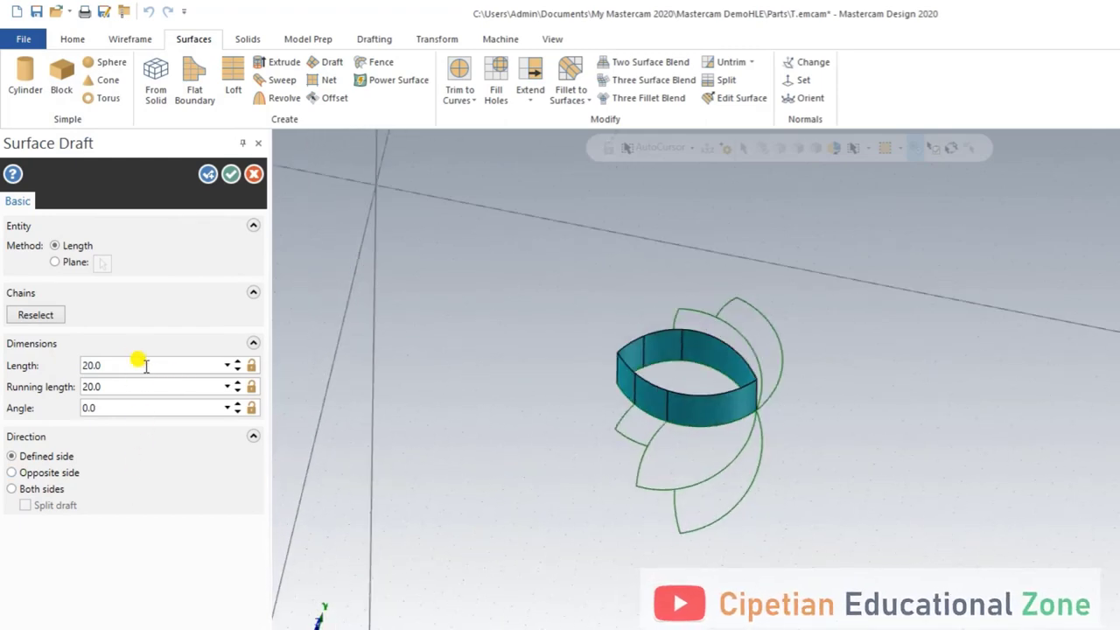
type("3")
key("Return")
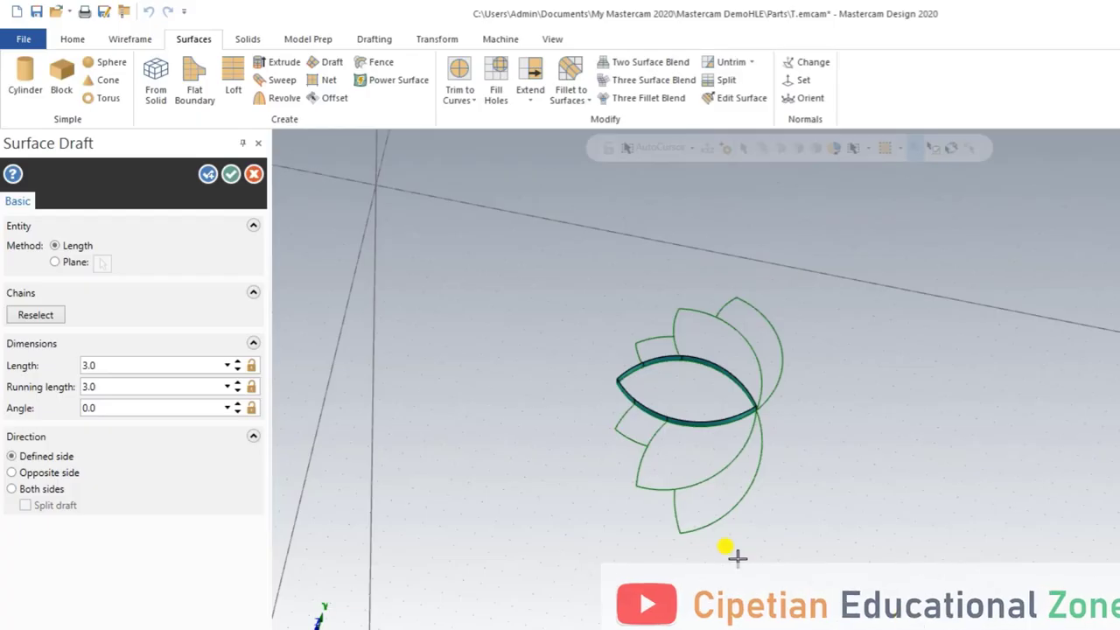
Step: Keep the ellipse wall, then pick two small petal curves and clear that selection
middle_click_drag(737, 558, 328, 469)
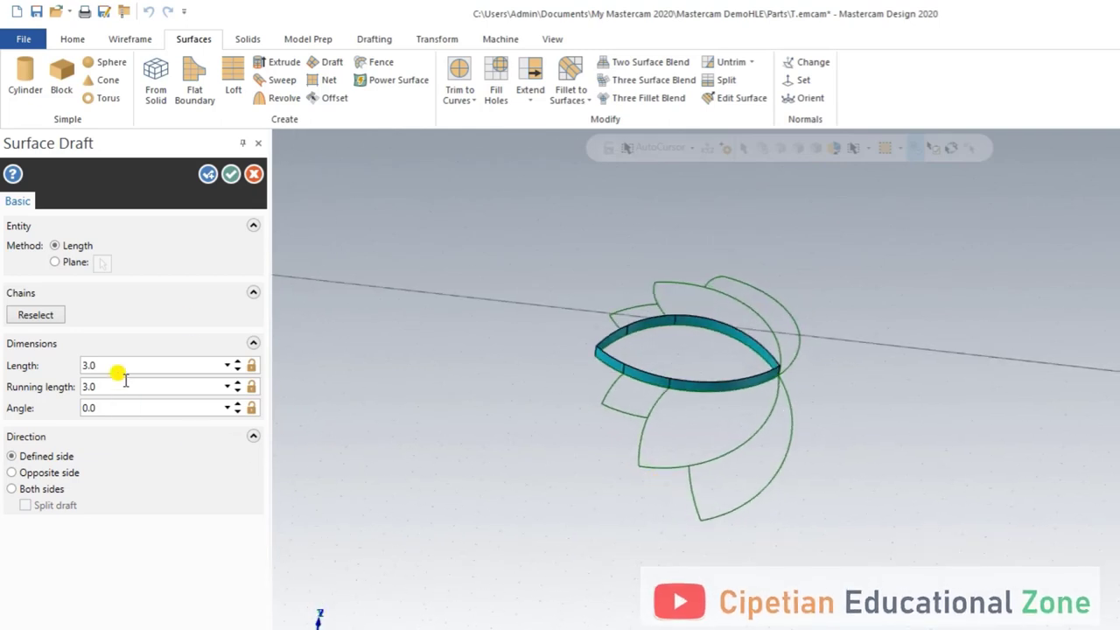
left_click(207, 174)
left_click(625, 404)
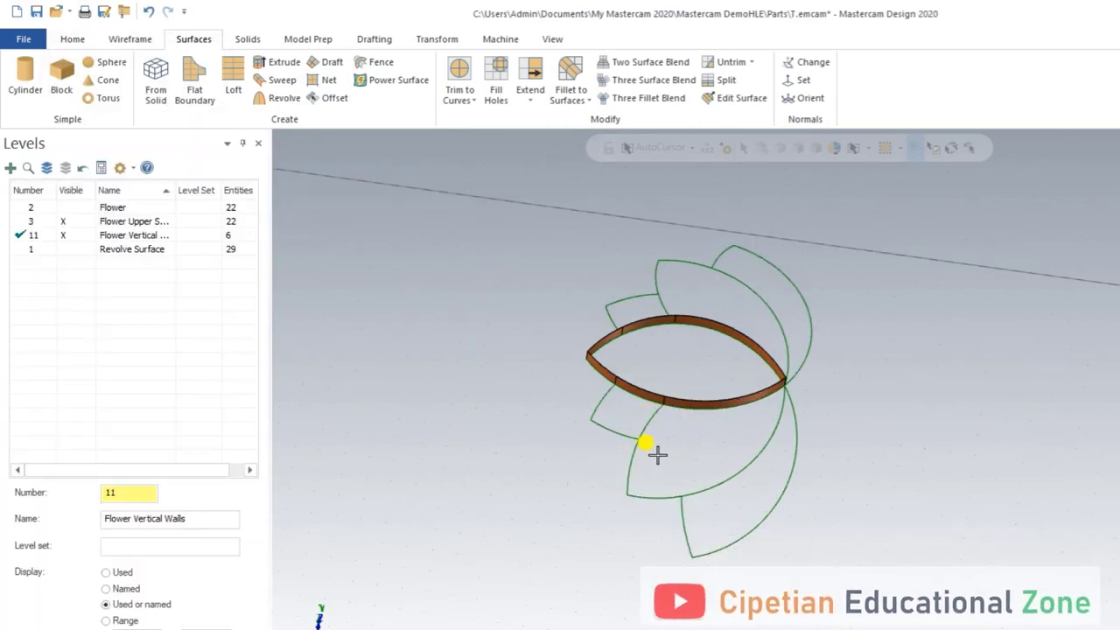
left_click(631, 470)
left_click(193, 39)
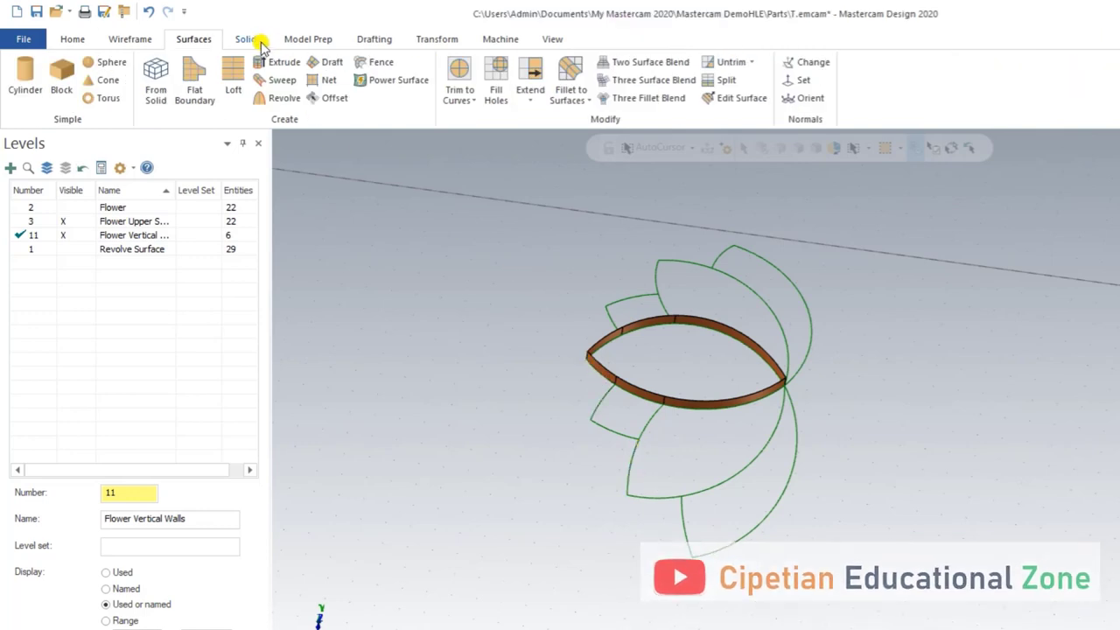
Step: Draft 2.0-long vertical walls along the chained lower and upper petal arcs
left_click(286, 63)
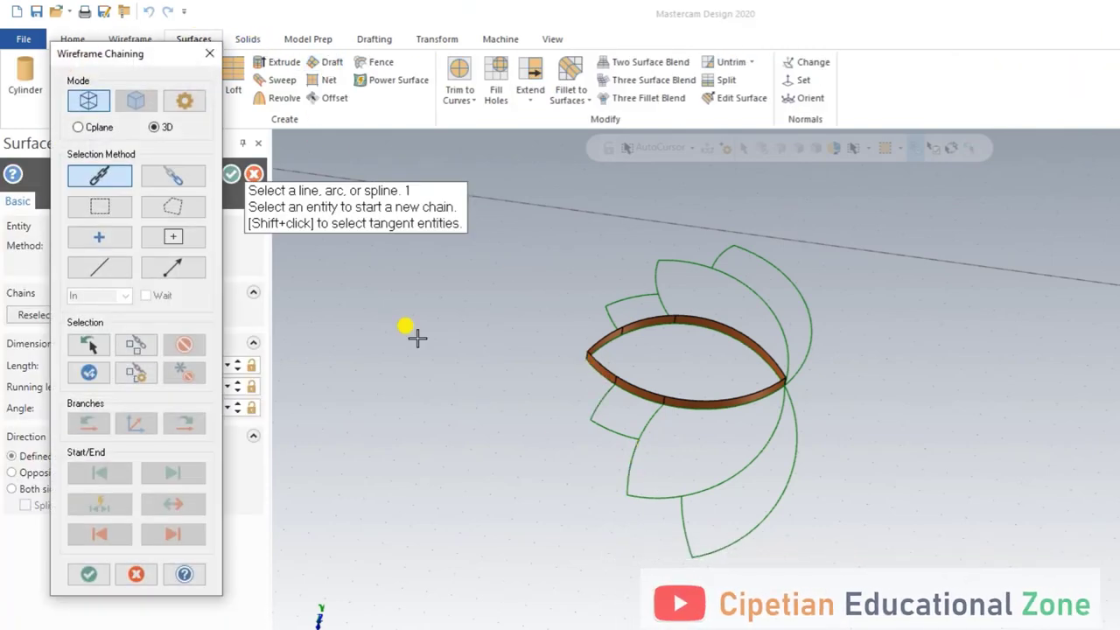
left_click(643, 474)
left_click(652, 491)
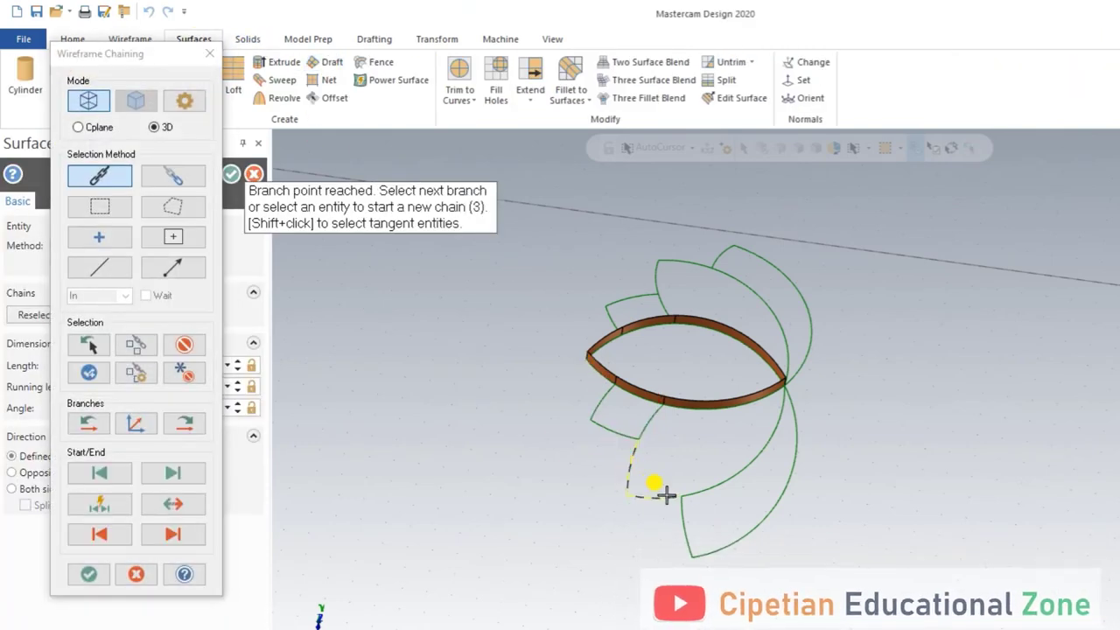
left_click(710, 477)
left_click(687, 413)
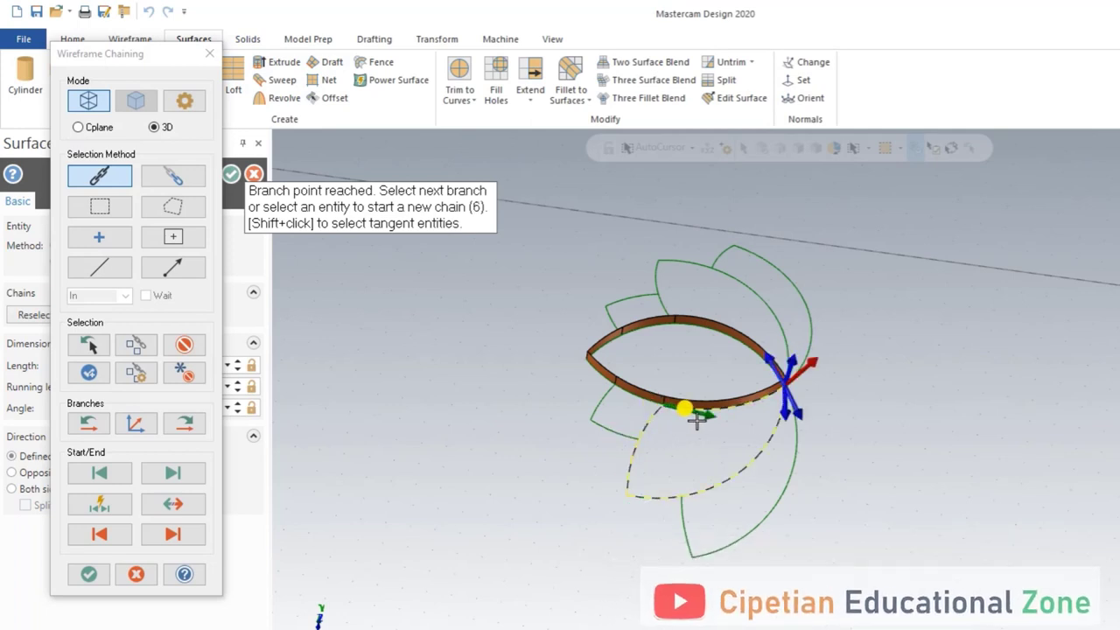
left_click(779, 359)
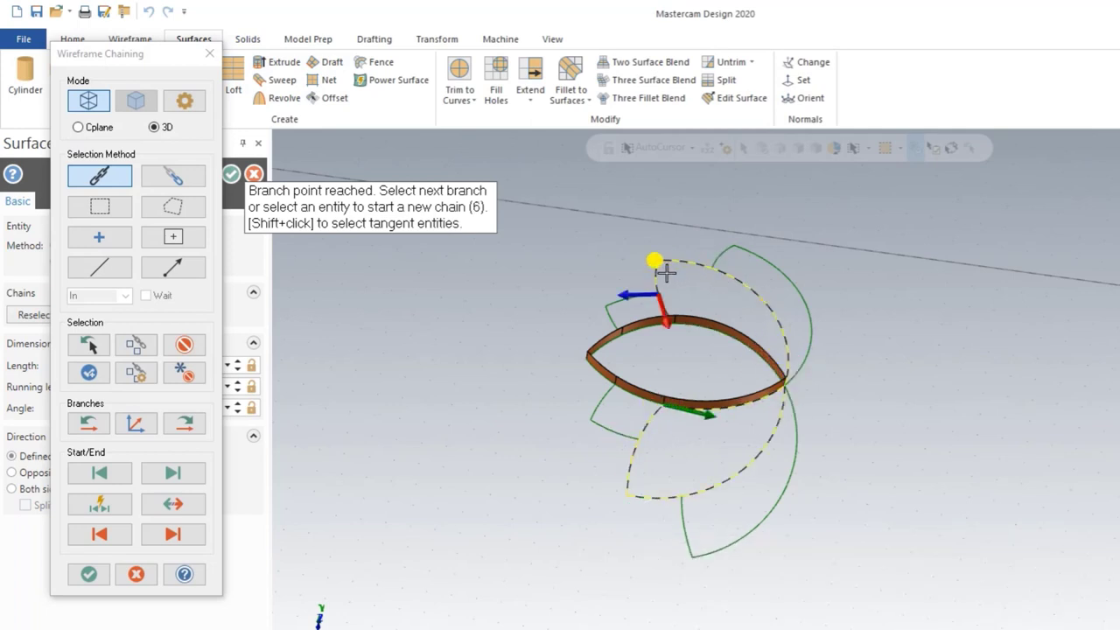
middle_click_drag(698, 296, 650, 368)
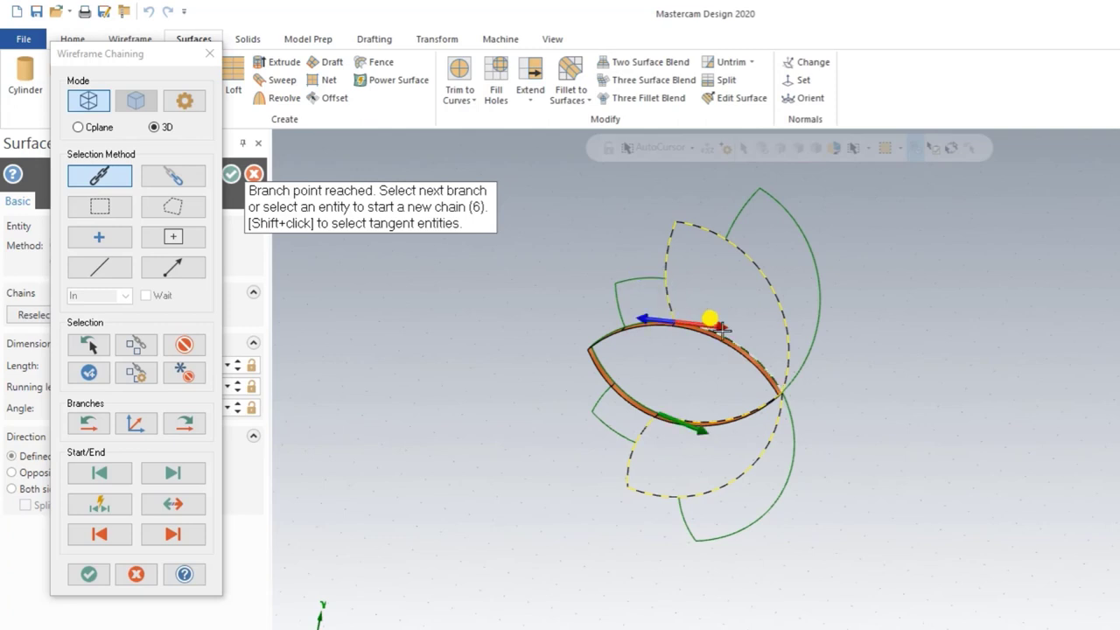
left_click(88, 574)
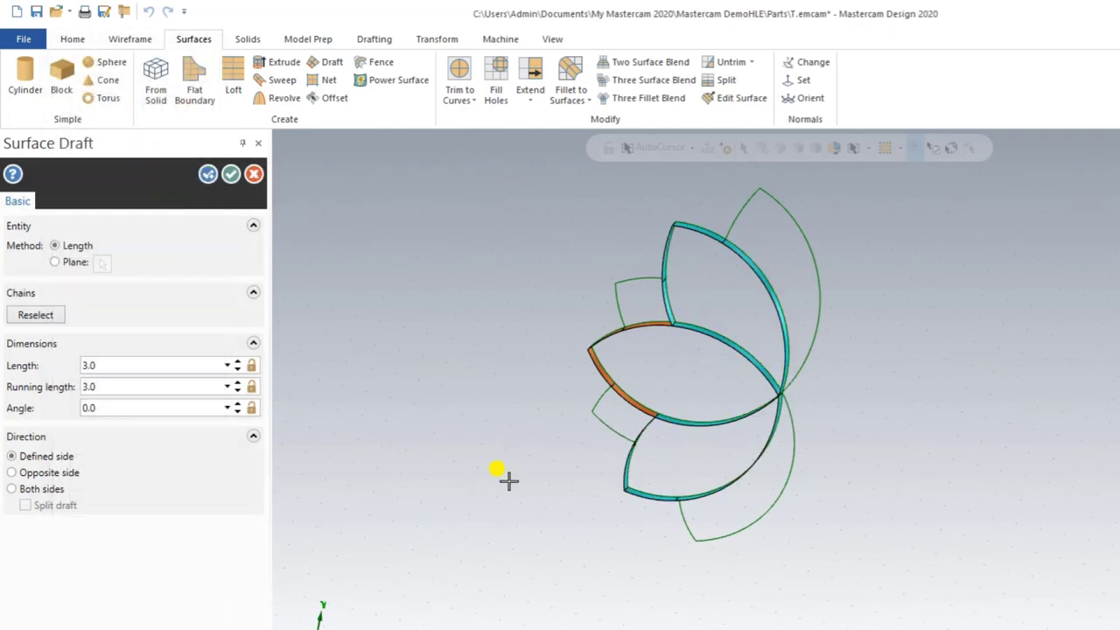
middle_click_drag(508, 476, 520, 358)
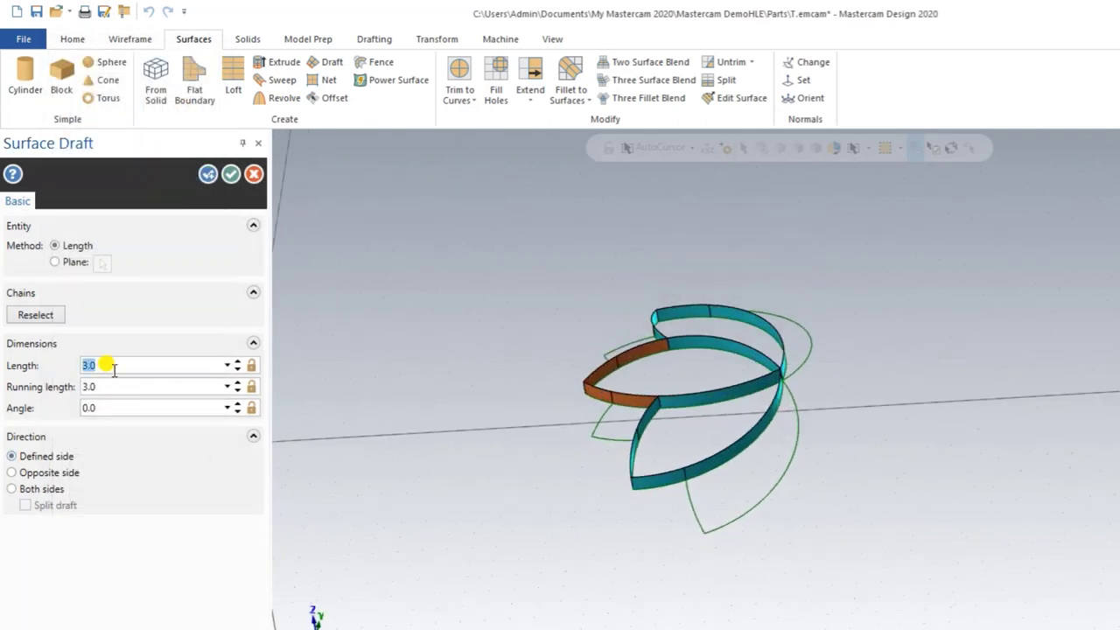
type("2")
key("Return")
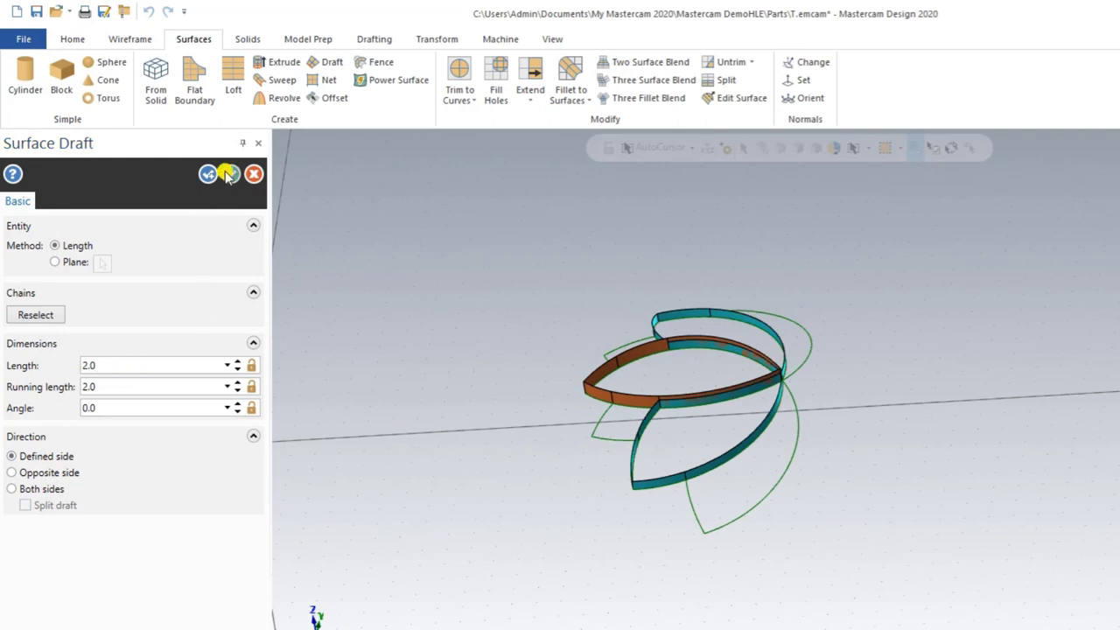
left_click(231, 172)
mouse_move(495, 325)
middle_mouse_down()
mouse_move(540, 289)
mouse_move(478, 320)
mouse_move(478, 363)
mouse_move(509, 353)
middle_mouse_up()
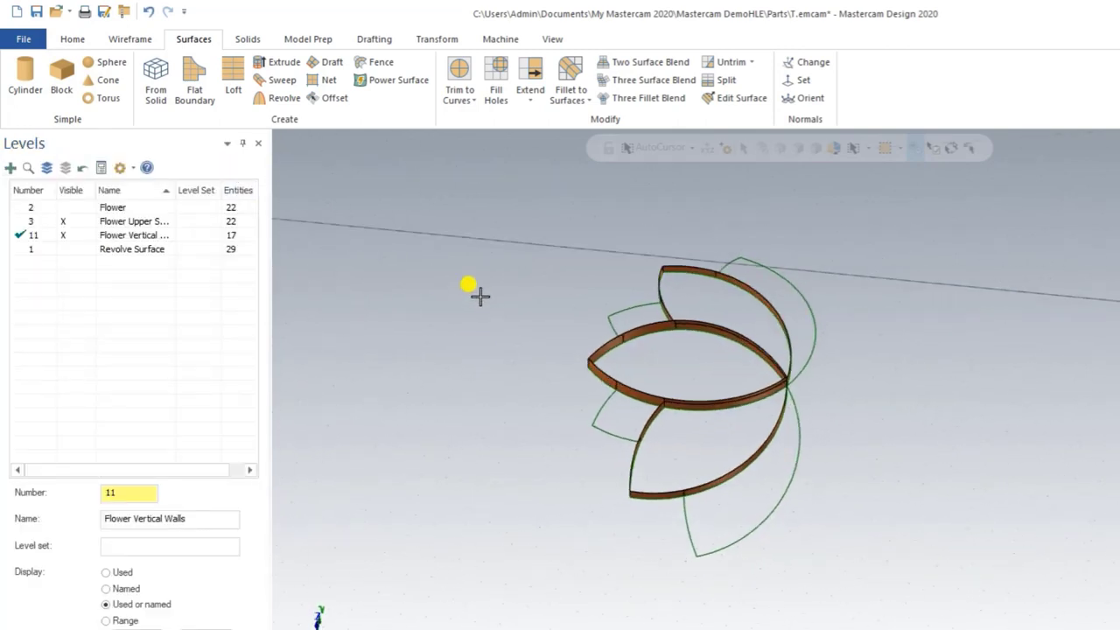
Step: Chain the remaining outer petal arcs for a new Draft surface
left_click(328, 63)
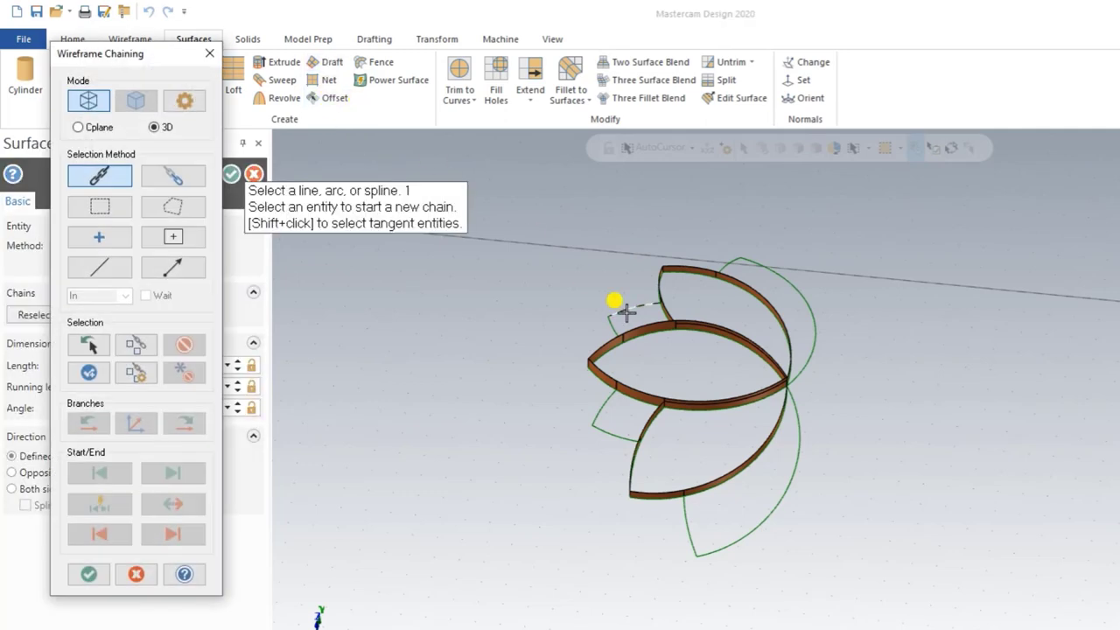
left_click(791, 290)
left_click(734, 260)
mouse_move(733, 261)
middle_mouse_down()
mouse_move(733, 307)
mouse_move(753, 333)
middle_mouse_up()
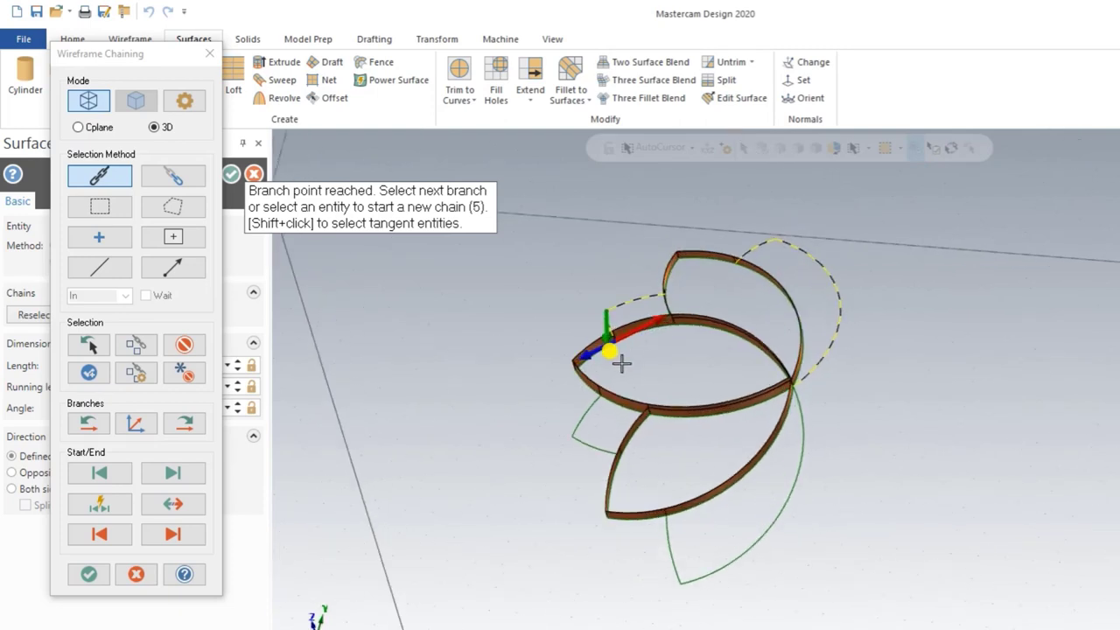
scroll(654, 337, "up", 3)
middle_click_drag(703, 254, 753, 256)
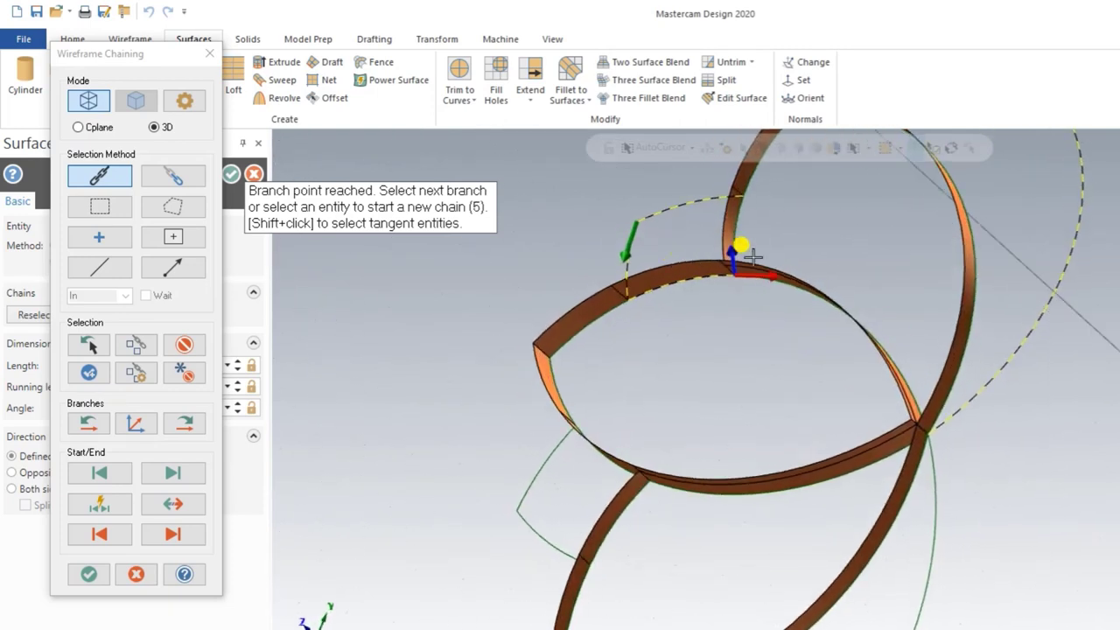
left_click(544, 475)
mouse_move(645, 477)
middle_mouse_down()
mouse_move(755, 443)
mouse_move(774, 413)
mouse_move(755, 443)
mouse_move(880, 515)
mouse_move(753, 508)
middle_mouse_up()
scroll(937, 519, "down", 3)
left_click(804, 564)
left_click(877, 573)
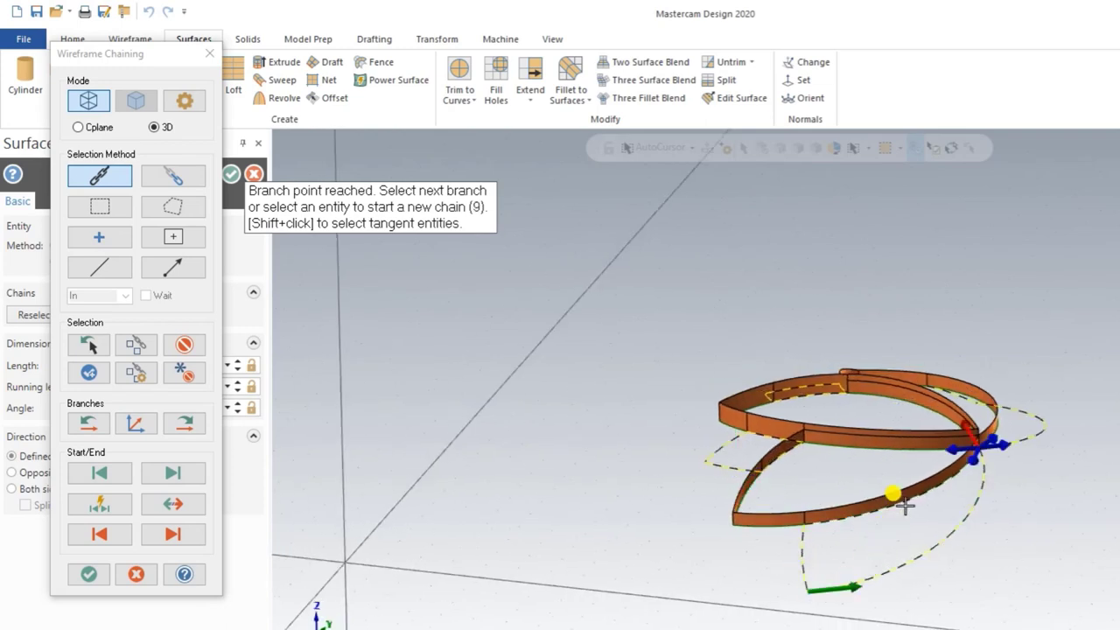
Step: Create the 1.0-long draft walls and fit the whole flower in view
left_click(89, 575)
type("1")
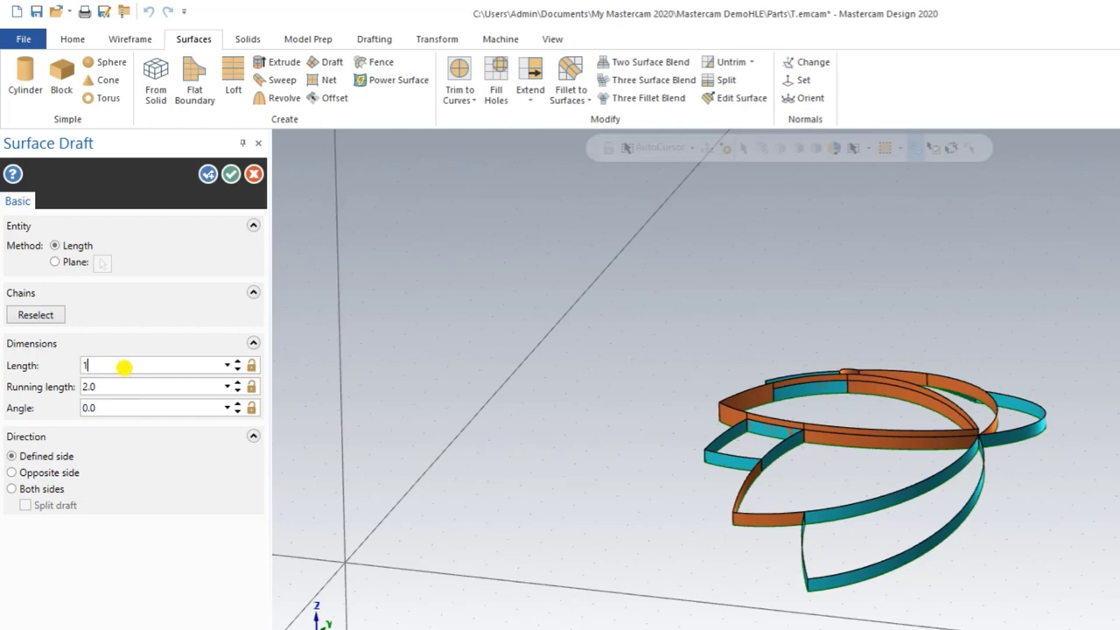
key("Return")
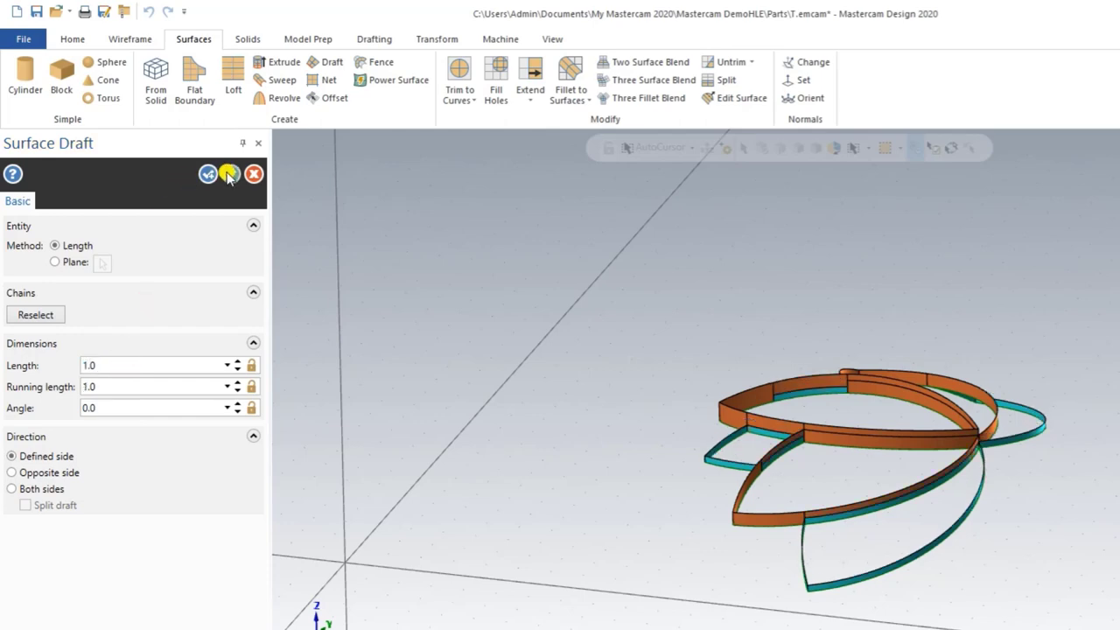
left_click(228, 174)
right_click(544, 319)
left_click(575, 380)
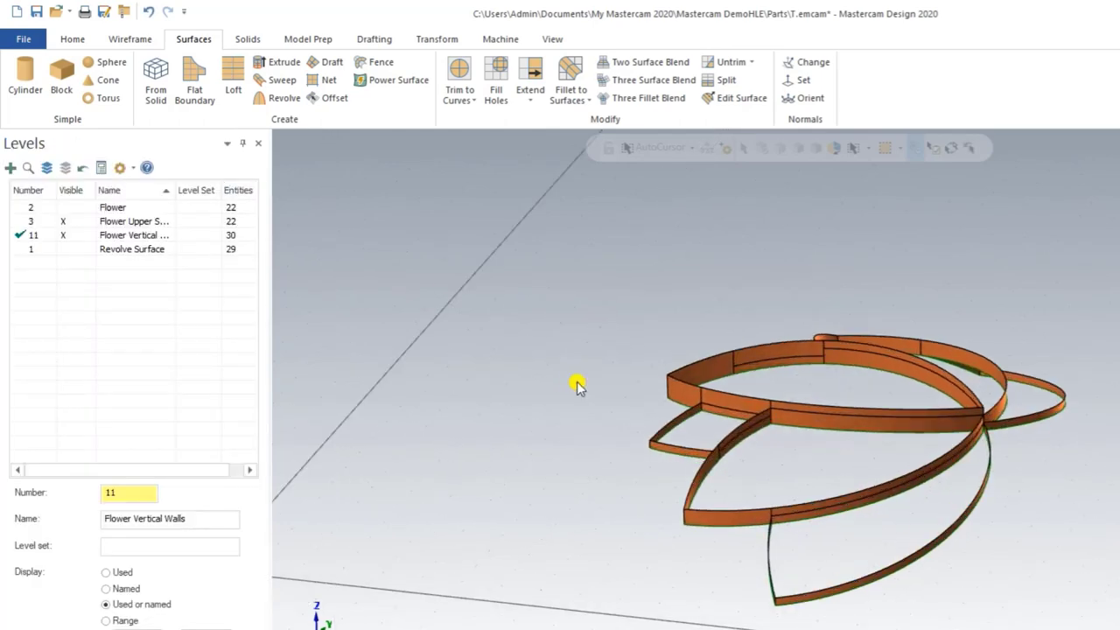
mouse_move(725, 492)
middle_mouse_down()
mouse_move(785, 480)
mouse_move(776, 540)
mouse_move(745, 560)
mouse_move(596, 500)
mouse_move(546, 512)
mouse_move(688, 473)
mouse_move(778, 479)
mouse_move(683, 510)
mouse_move(718, 537)
mouse_move(770, 502)
mouse_move(803, 509)
middle_mouse_up()
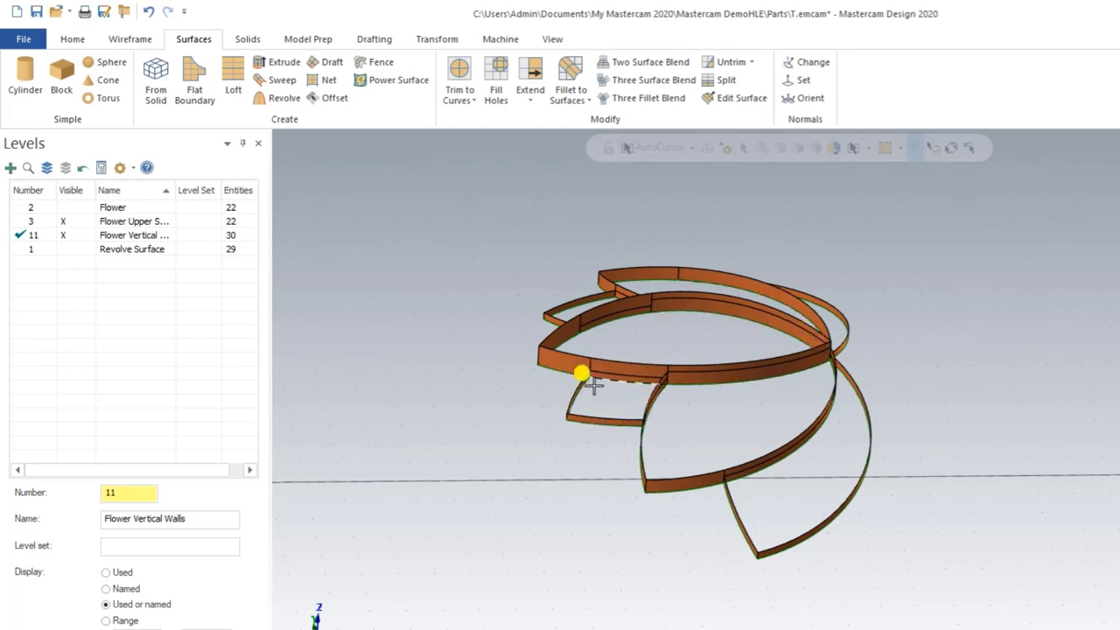
mouse_move(594, 383)
middle_mouse_down()
mouse_move(607, 490)
mouse_move(601, 467)
mouse_move(613, 469)
middle_mouse_up()
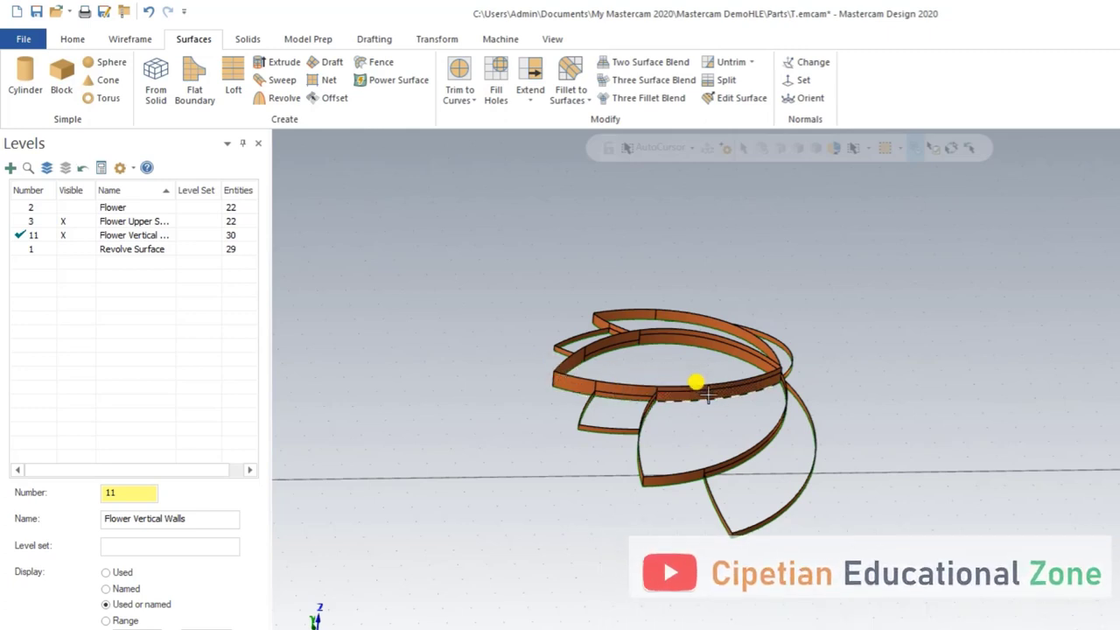
Step: Run Curve All Edges on a window selection of all petal wall surfaces
left_click(136, 39)
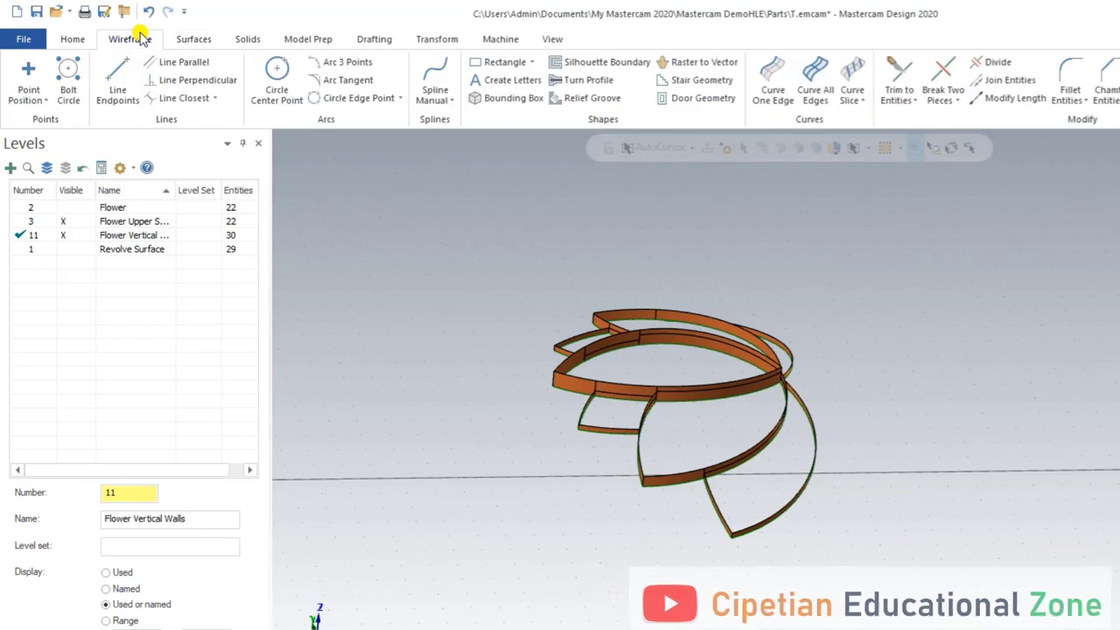
left_click(817, 75)
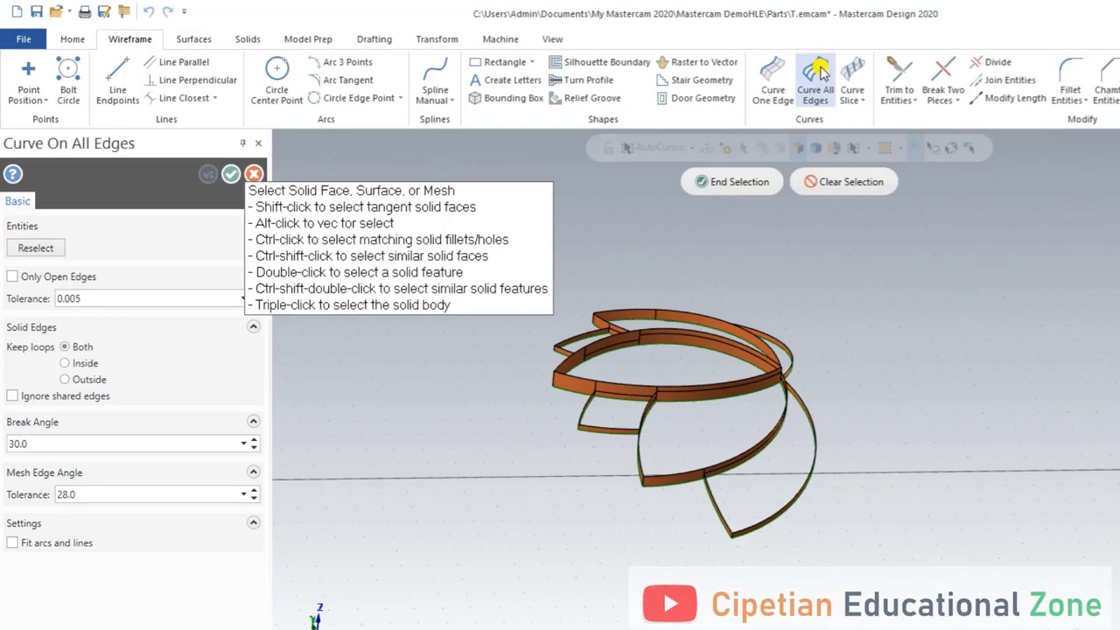
middle_click_drag(891, 426, 900, 555)
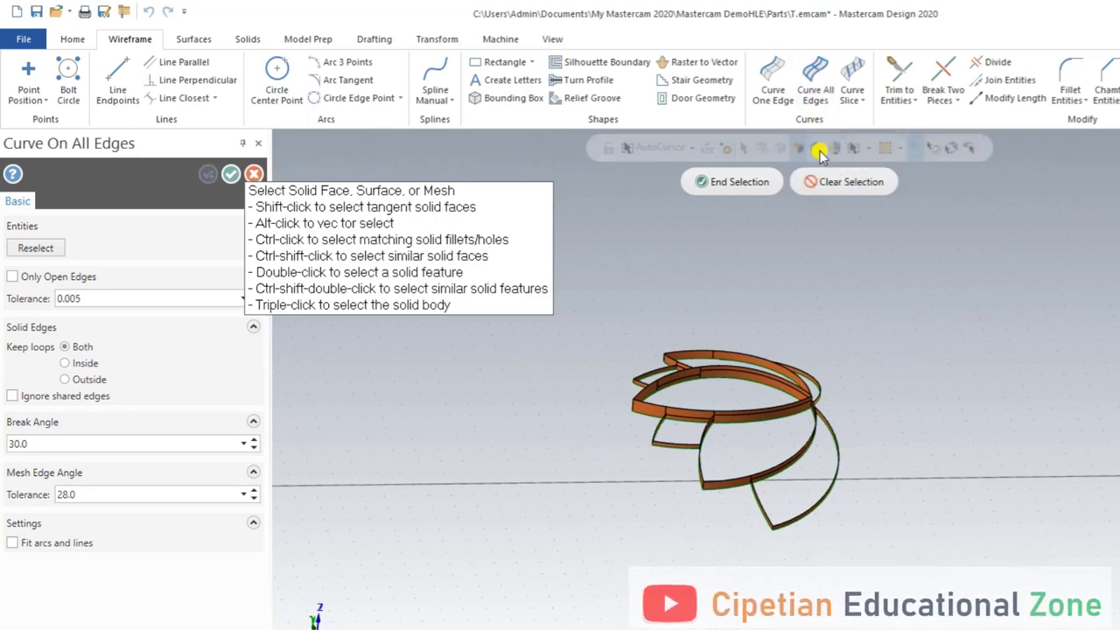
left_click_drag(915, 564, 621, 363)
left_click_drag(610, 308, 610, 308)
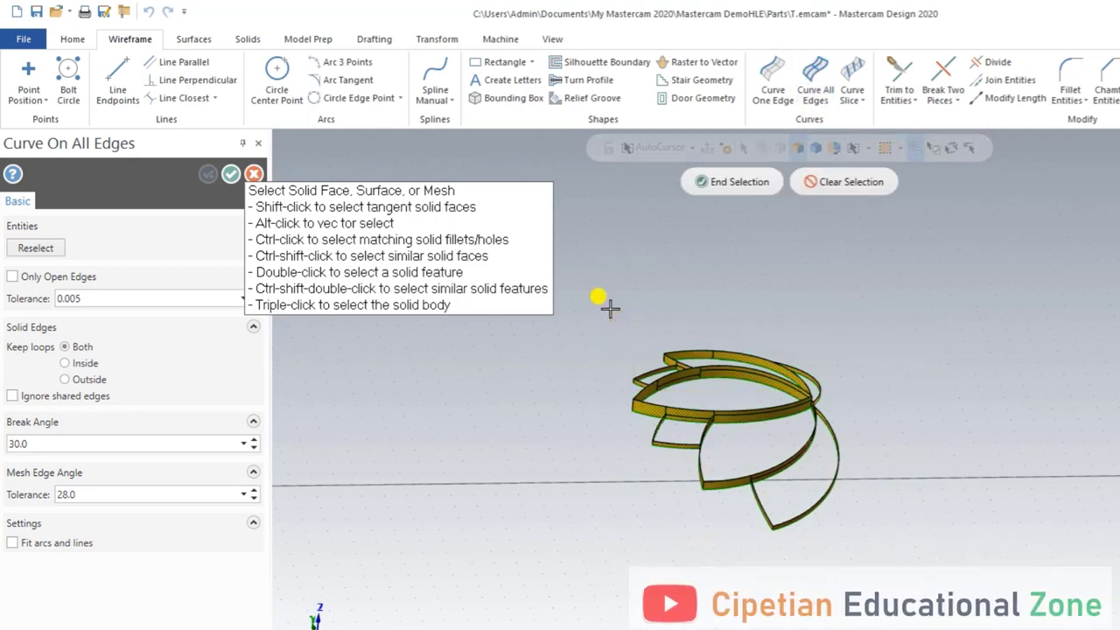
left_click(712, 181)
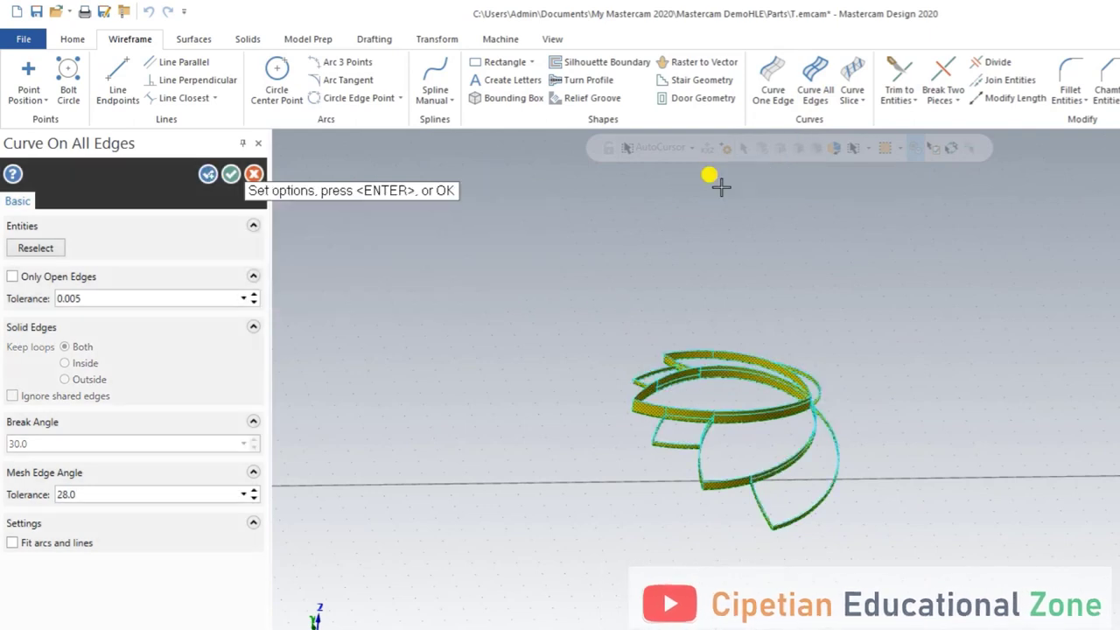
left_click(231, 174)
middle_click_drag(654, 516, 637, 387)
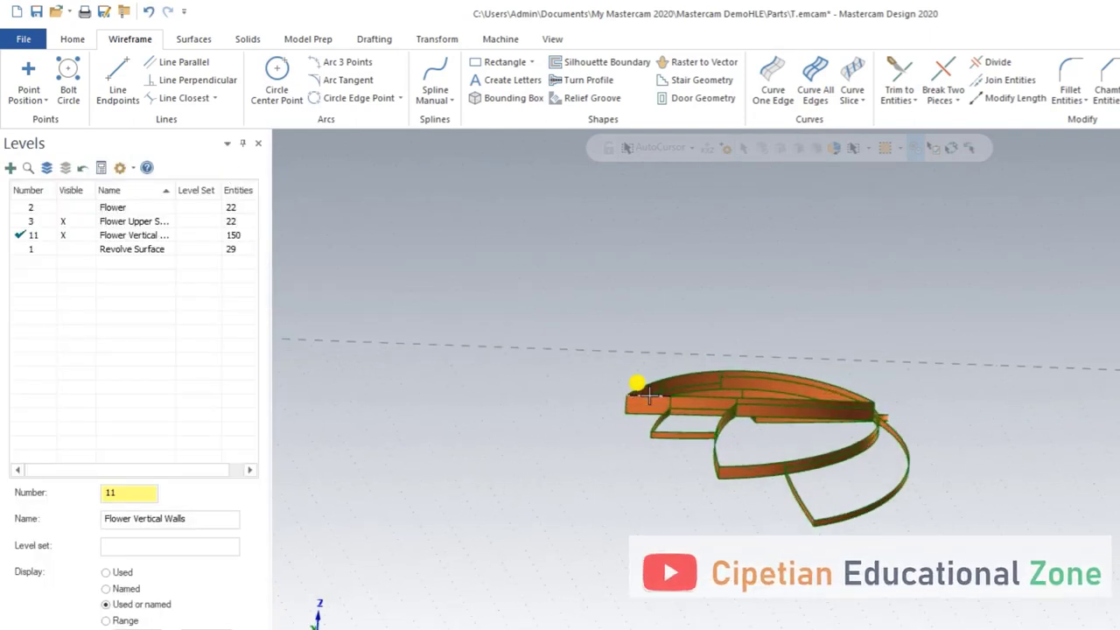
scroll(649, 396, "up", 3)
scroll(525, 411, "down", 3)
mouse_move(467, 418)
middle_mouse_down()
mouse_move(468, 458)
mouse_move(460, 438)
mouse_move(510, 418)
mouse_move(476, 430)
mouse_move(489, 413)
middle_mouse_up()
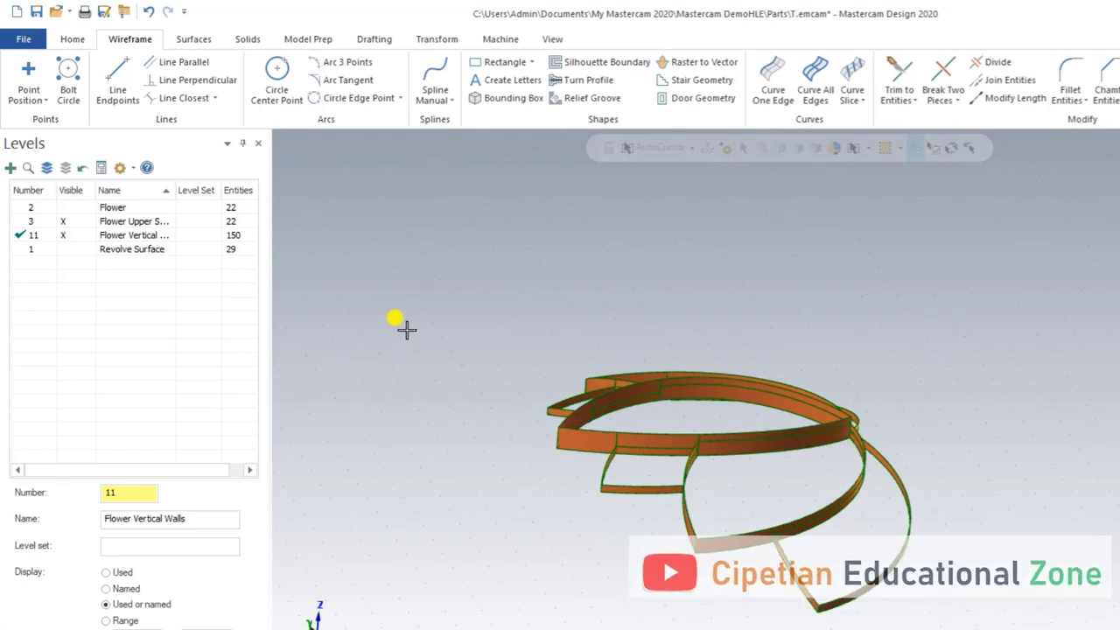
Step: Delete the duplicate lines, splines and surface from the model
left_click(77, 41)
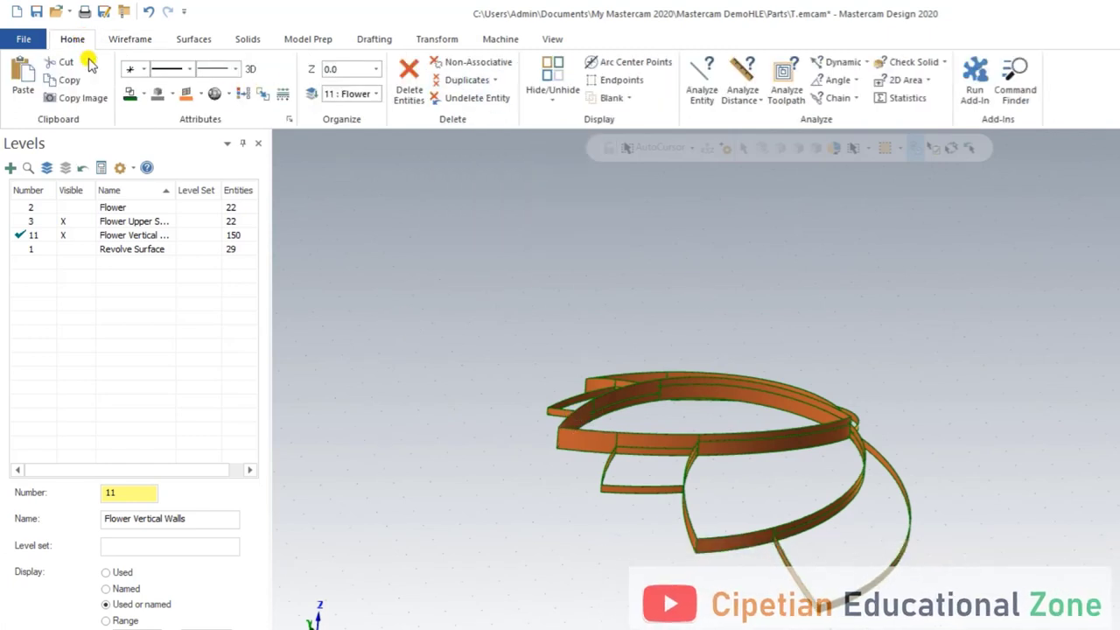
left_click(435, 80)
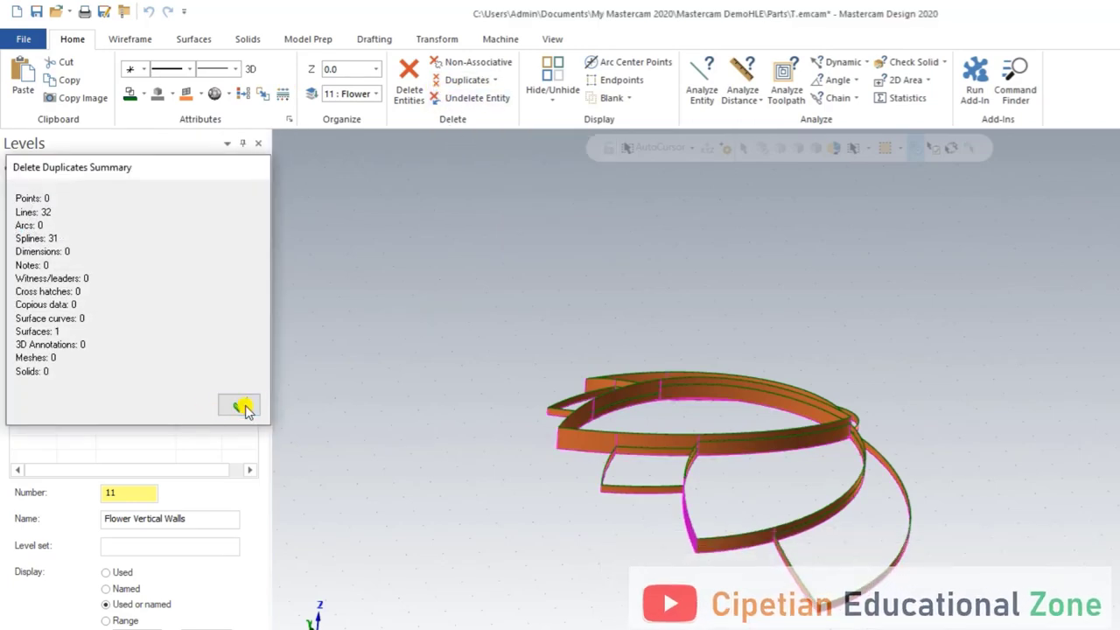
left_click(245, 409)
Step: Reorient the flower view and launch the Net surface tool
right_click(482, 250)
mouse_move(503, 226)
middle_mouse_down()
mouse_move(488, 345)
mouse_move(408, 385)
mouse_move(465, 370)
mouse_move(653, 393)
mouse_move(570, 465)
mouse_move(607, 438)
mouse_move(582, 479)
mouse_move(543, 503)
mouse_move(562, 465)
mouse_move(567, 473)
middle_mouse_up()
scroll(567, 473, "down", 1)
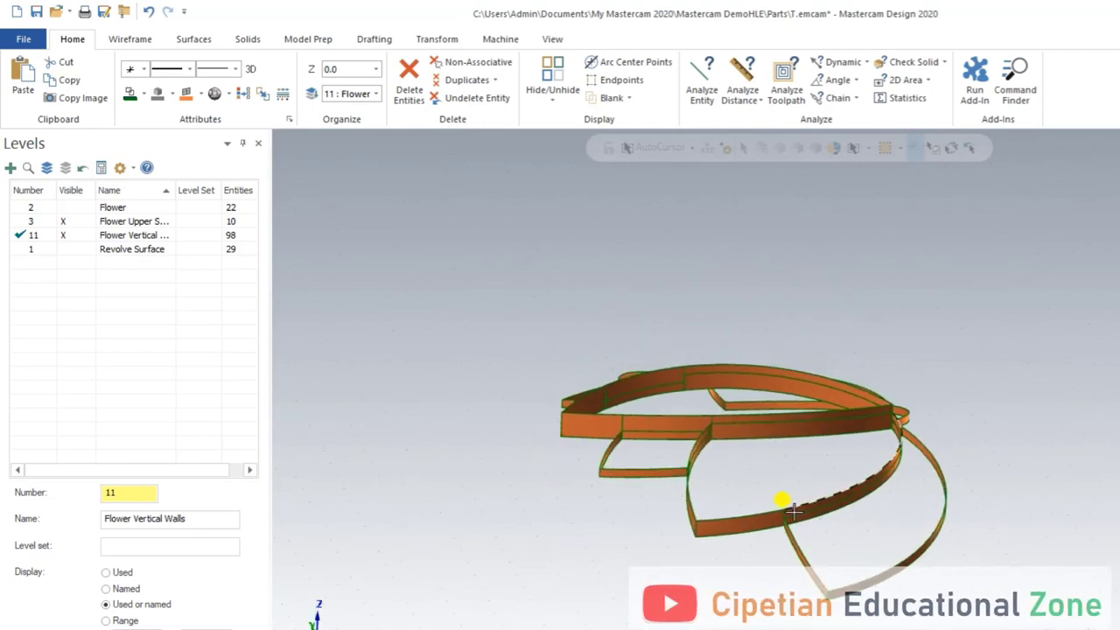
mouse_move(870, 545)
middle_mouse_down()
mouse_move(805, 533)
mouse_move(773, 549)
middle_mouse_up()
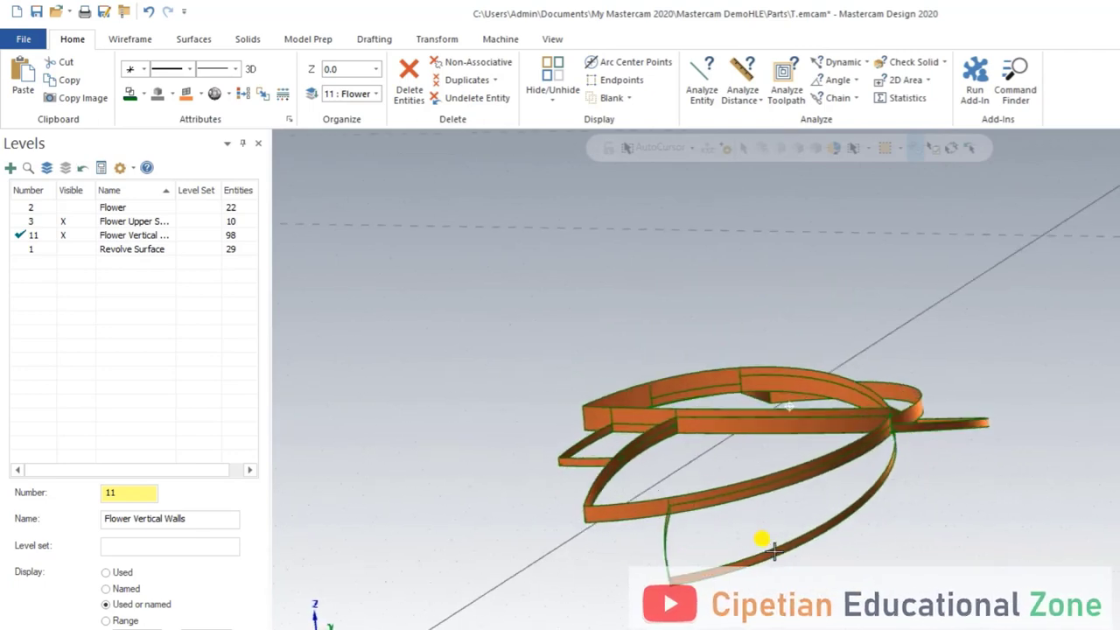
scroll(774, 549, "up", 1)
left_click(194, 39)
left_click(322, 79)
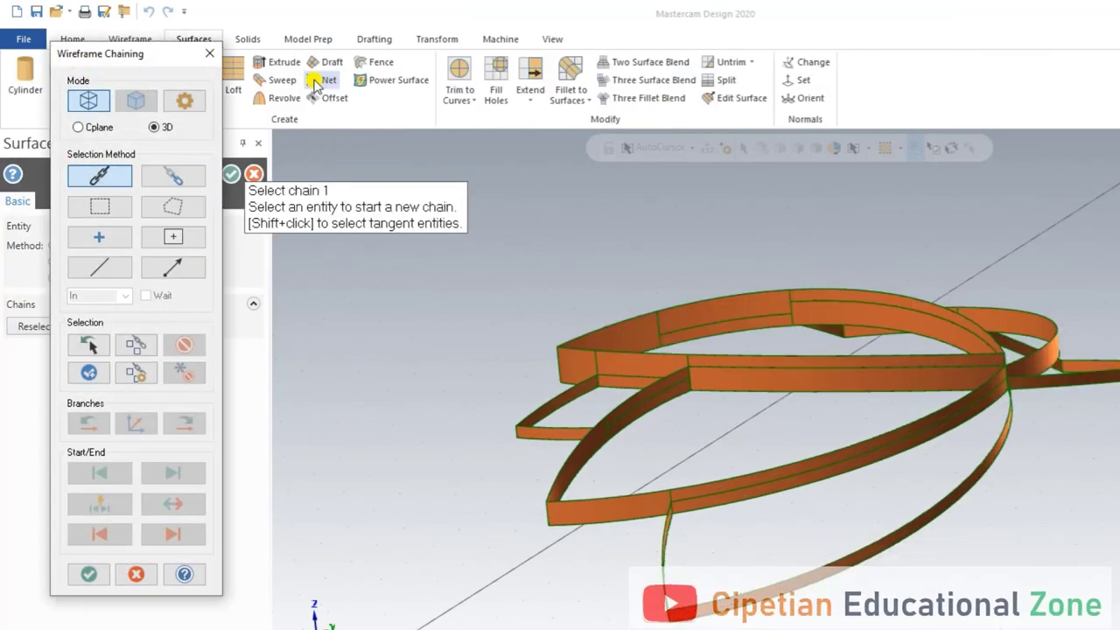
Step: Build the first two net surfaces from chained petal wall edge curves
left_click(658, 560)
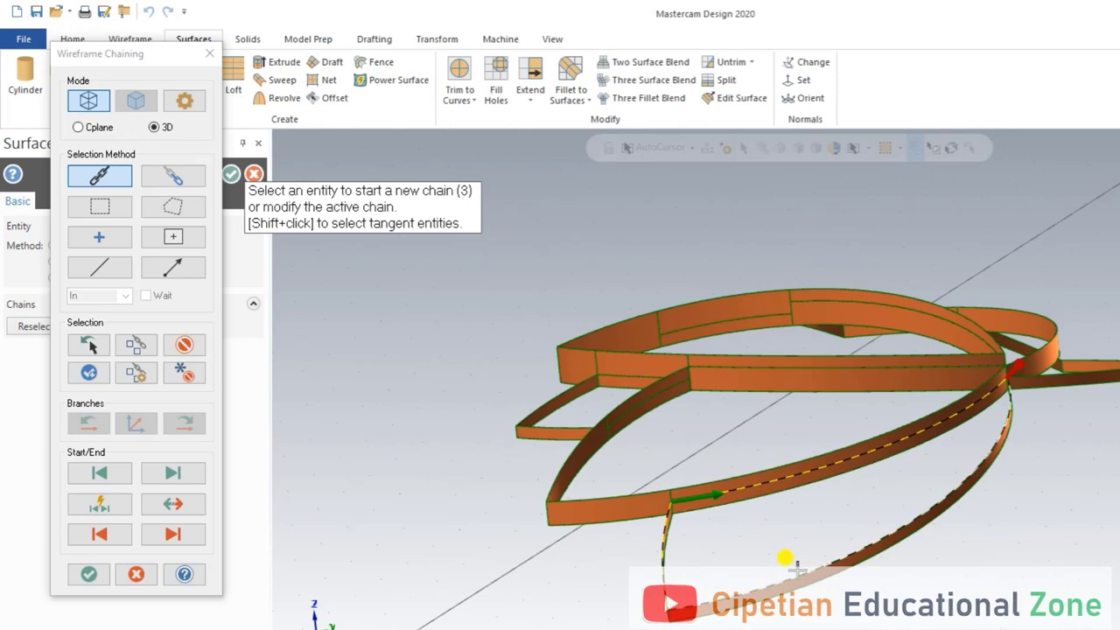
left_click(796, 565)
left_click(88, 573)
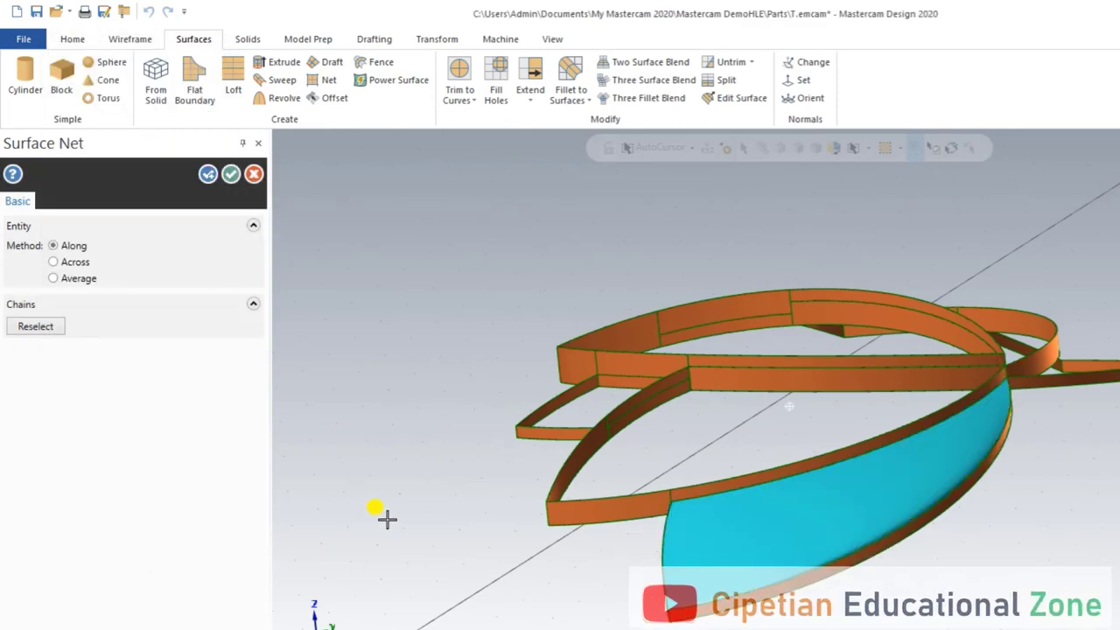
mouse_move(388, 519)
middle_mouse_down()
mouse_move(517, 530)
mouse_move(470, 525)
middle_mouse_up()
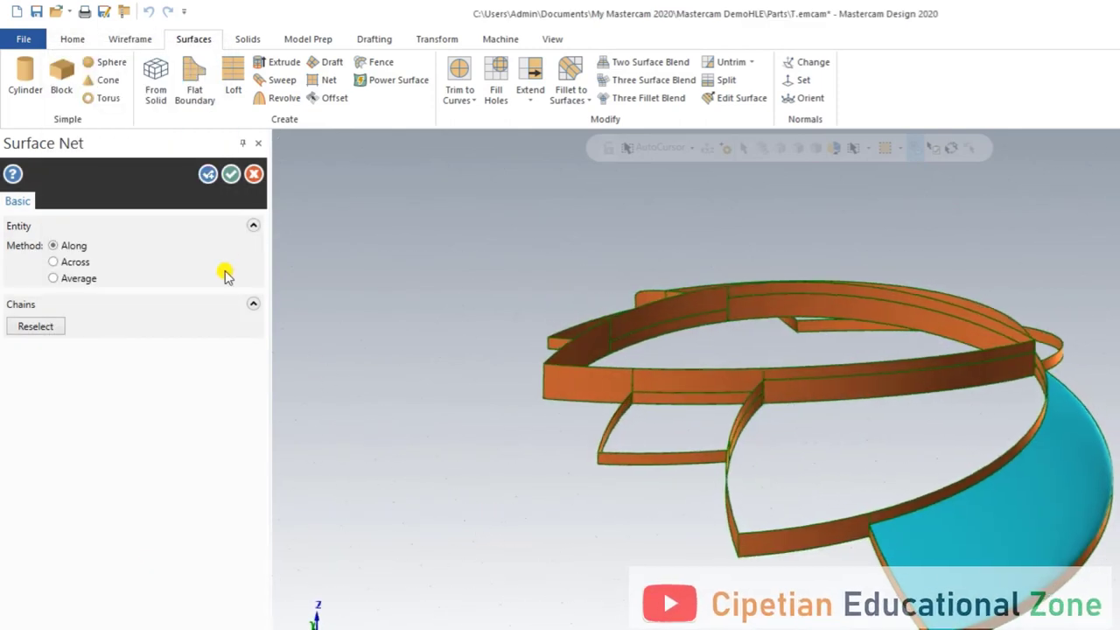
left_click(209, 174)
left_click(808, 371)
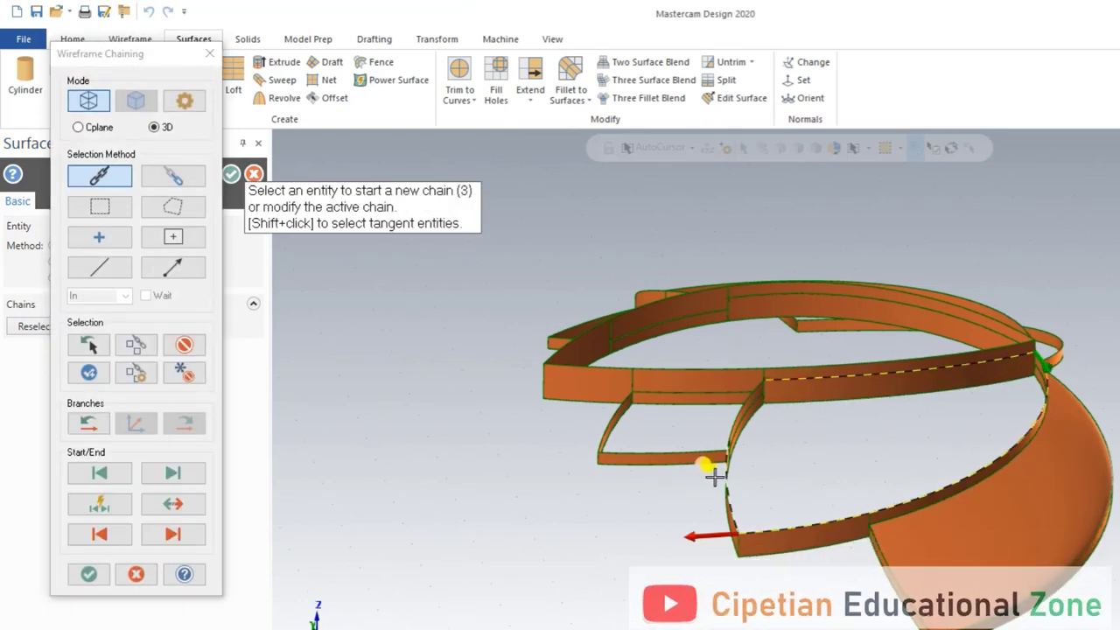
left_click(740, 422)
left_click(125, 577)
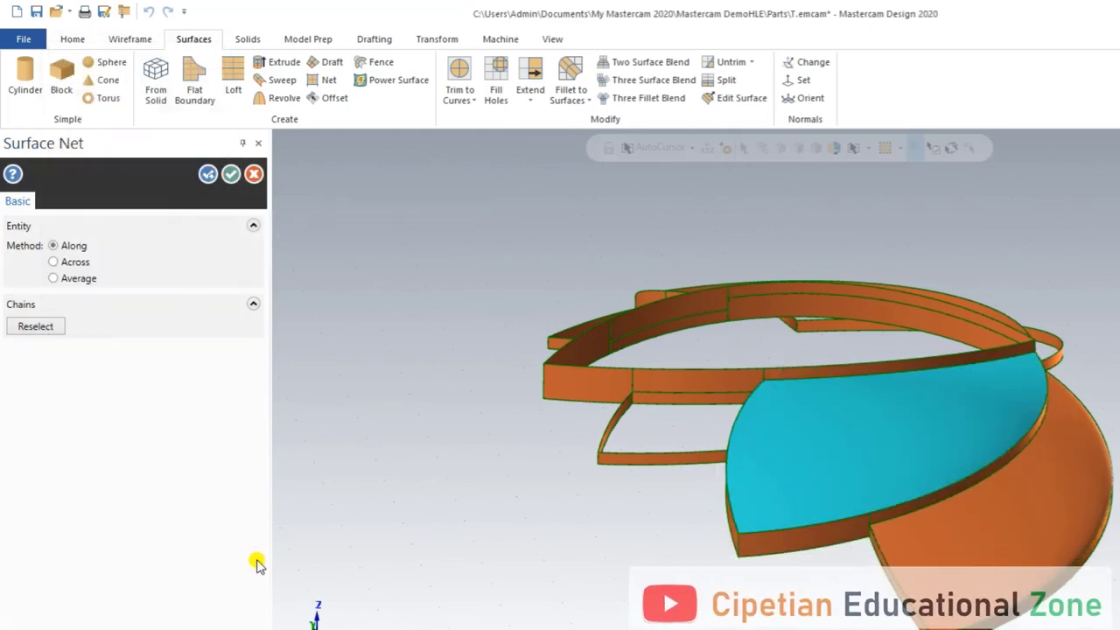
left_click(211, 175)
Step: Build two more net surfaces across the remaining patches, including the lower petal
mouse_move(500, 475)
middle_mouse_down()
mouse_move(642, 532)
mouse_move(757, 473)
middle_mouse_up()
left_click(757, 473)
left_click(798, 488)
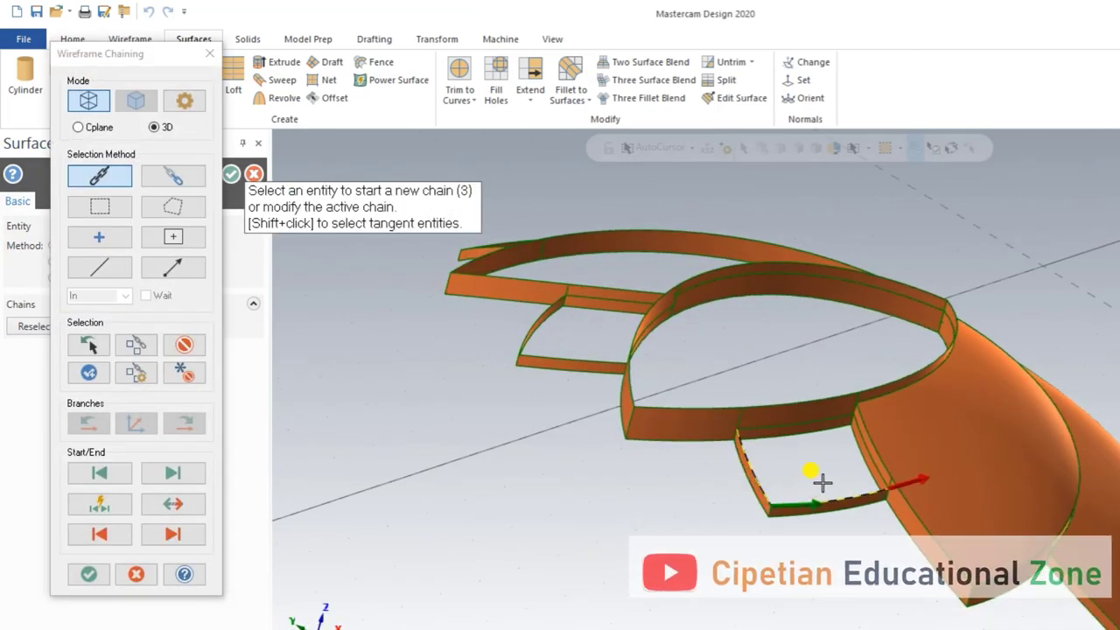
left_click(793, 422)
left_click(88, 573)
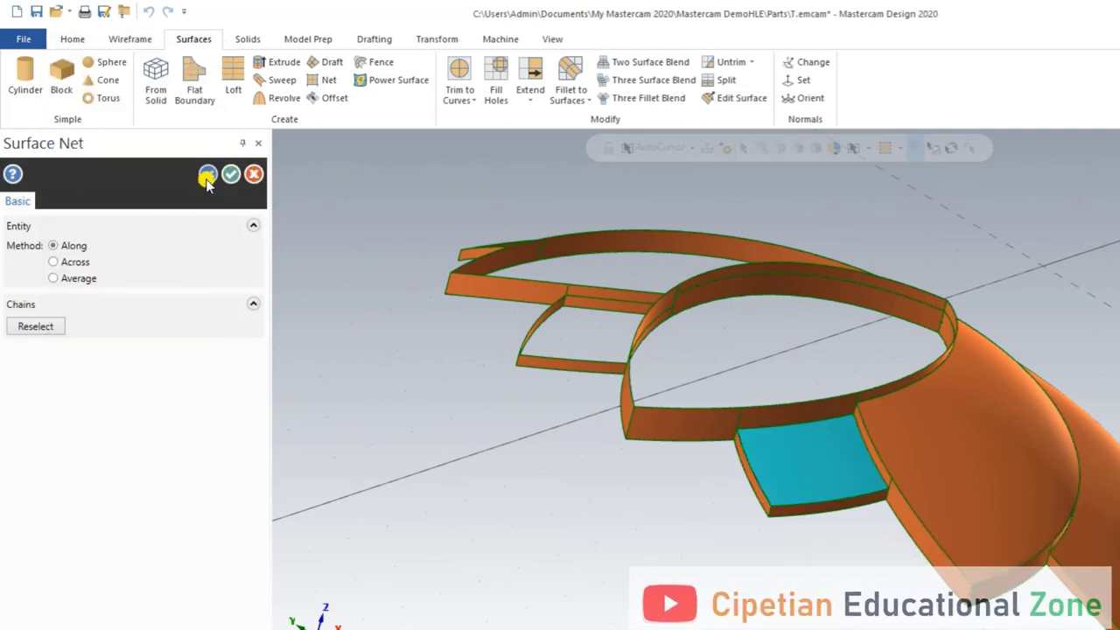
left_click(208, 175)
mouse_move(674, 533)
middle_mouse_down()
mouse_move(825, 463)
mouse_move(910, 552)
middle_mouse_up()
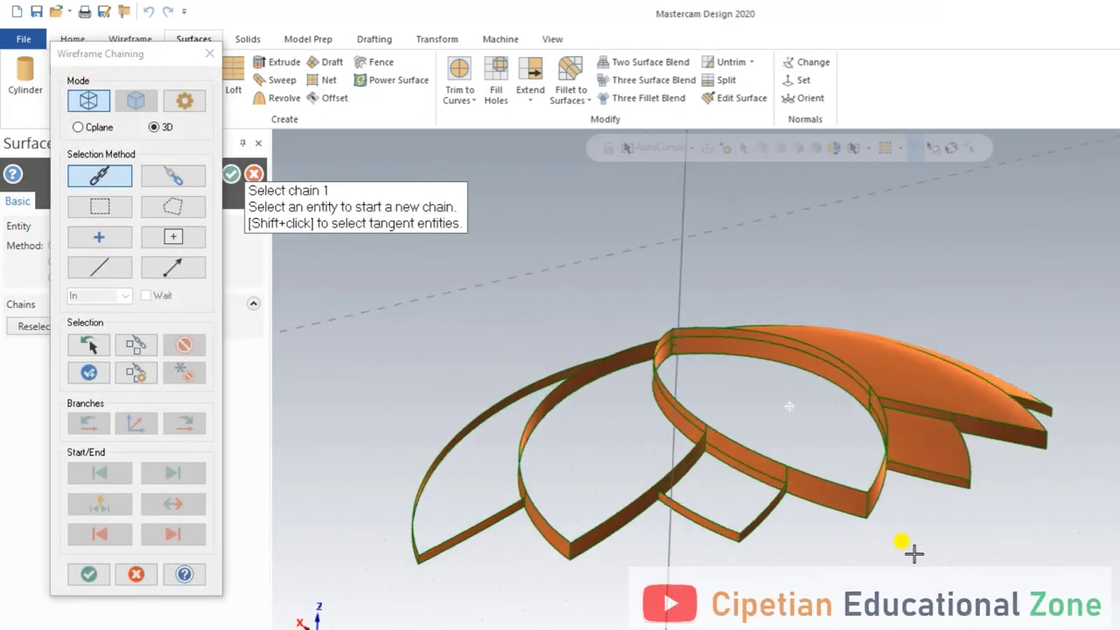
scroll(601, 475, "up", 2)
scroll(712, 525, "up", 2)
scroll(732, 533, "up", 2)
left_click(731, 536)
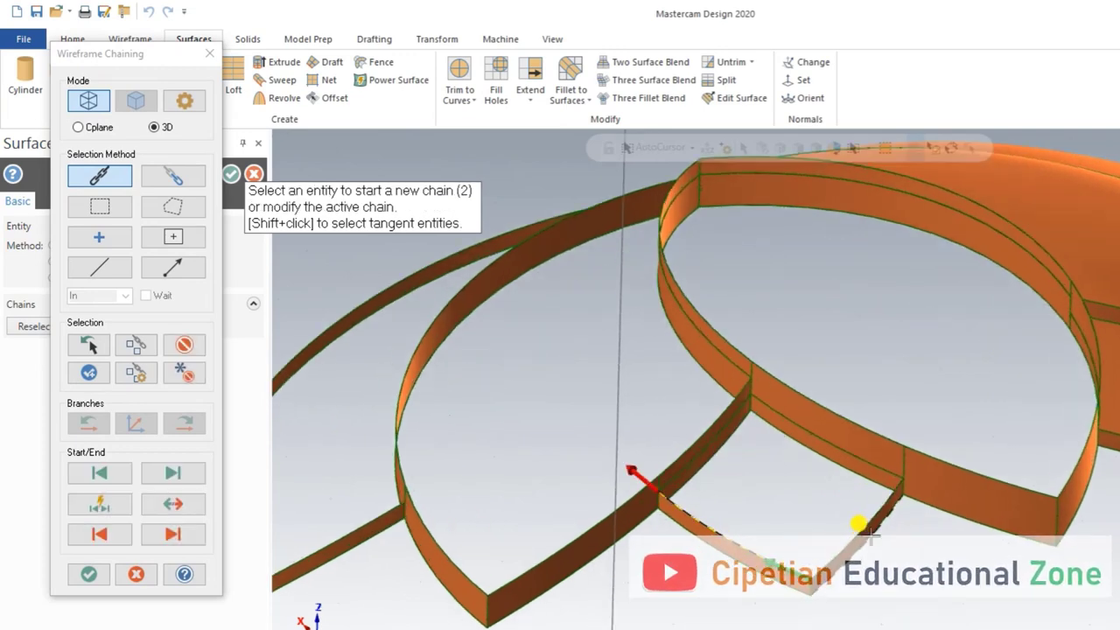
left_click(864, 474)
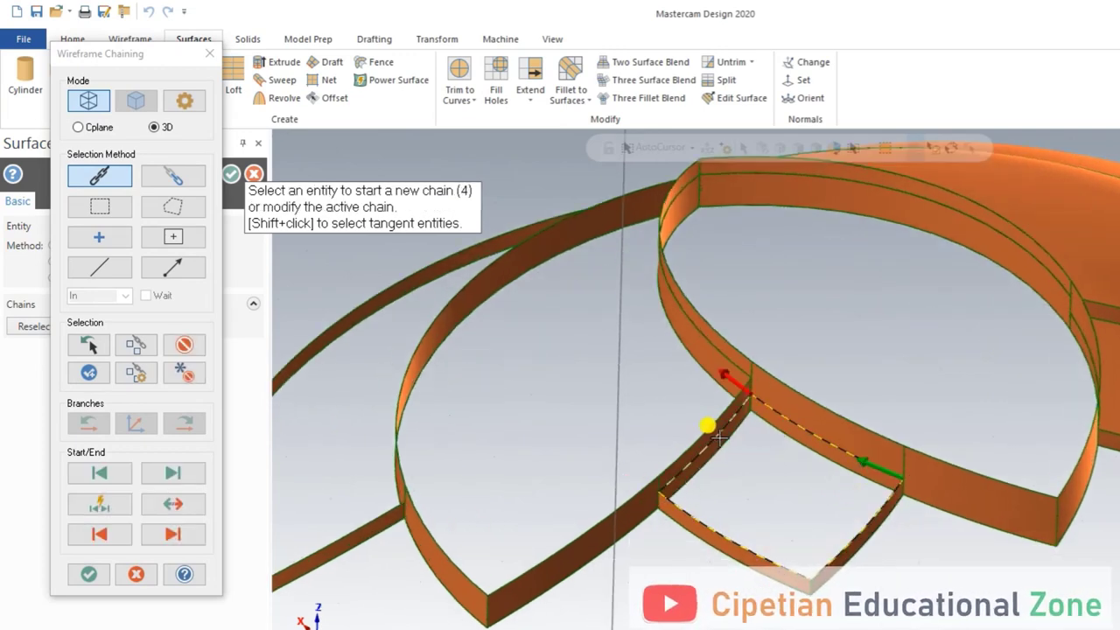
left_click(475, 492)
left_click(88, 575)
mouse_move(525, 555)
middle_mouse_down()
mouse_move(885, 518)
mouse_move(499, 570)
mouse_move(526, 537)
mouse_move(499, 598)
mouse_move(560, 470)
mouse_move(519, 549)
middle_mouse_up()
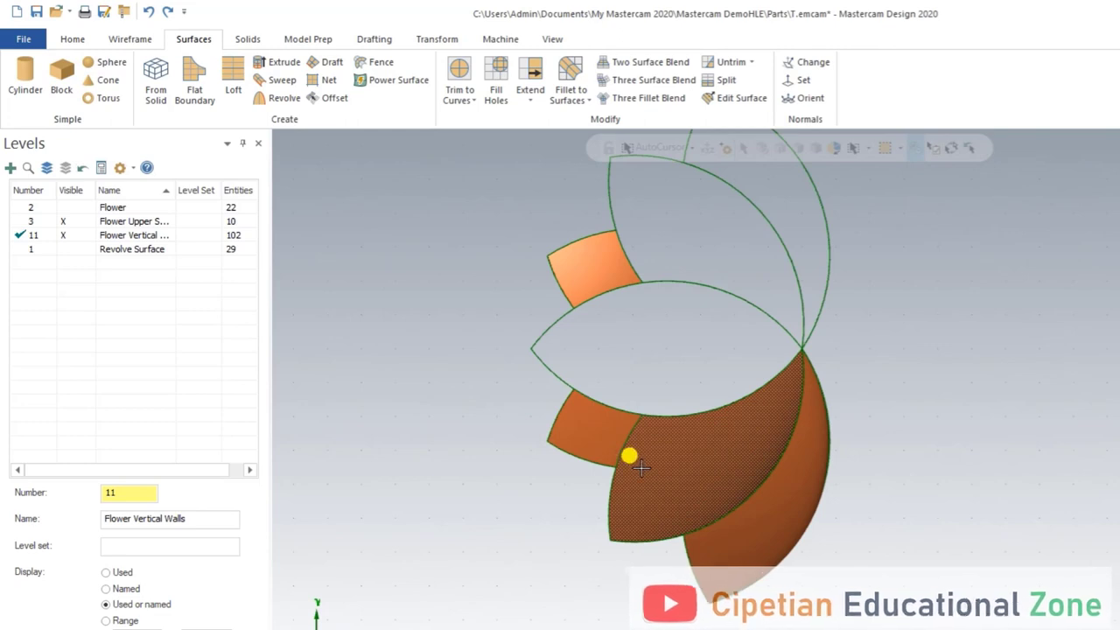
Step: Show the Flower and Revolve Surface levels, switch to Top view, and select the lower petal
mouse_move(641, 470)
middle_mouse_down()
mouse_move(675, 462)
mouse_move(665, 322)
middle_mouse_up()
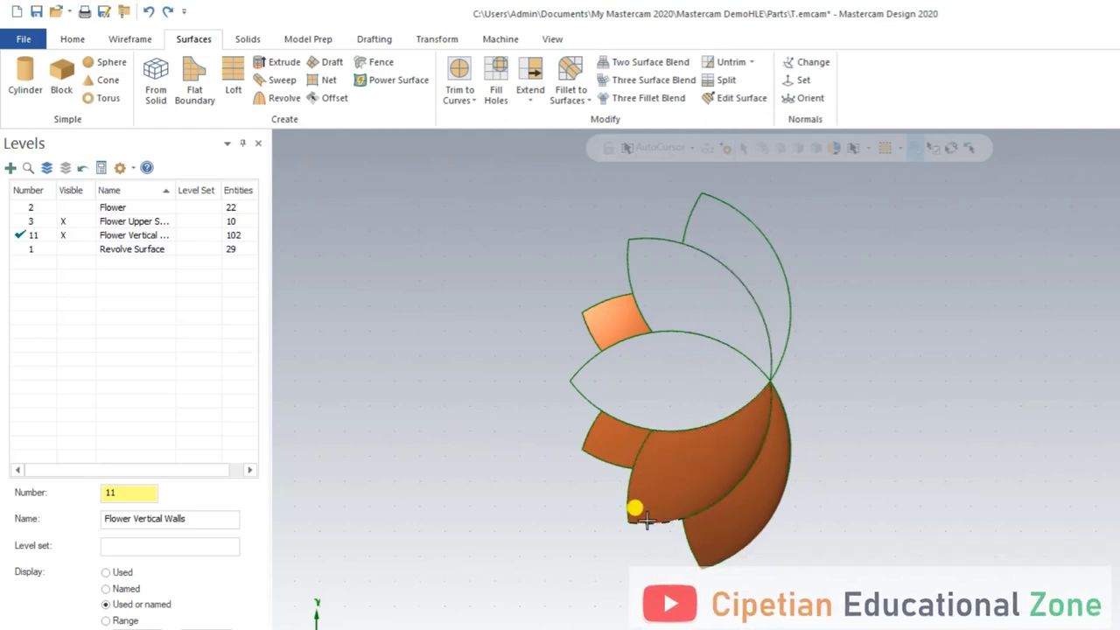
left_click(65, 207)
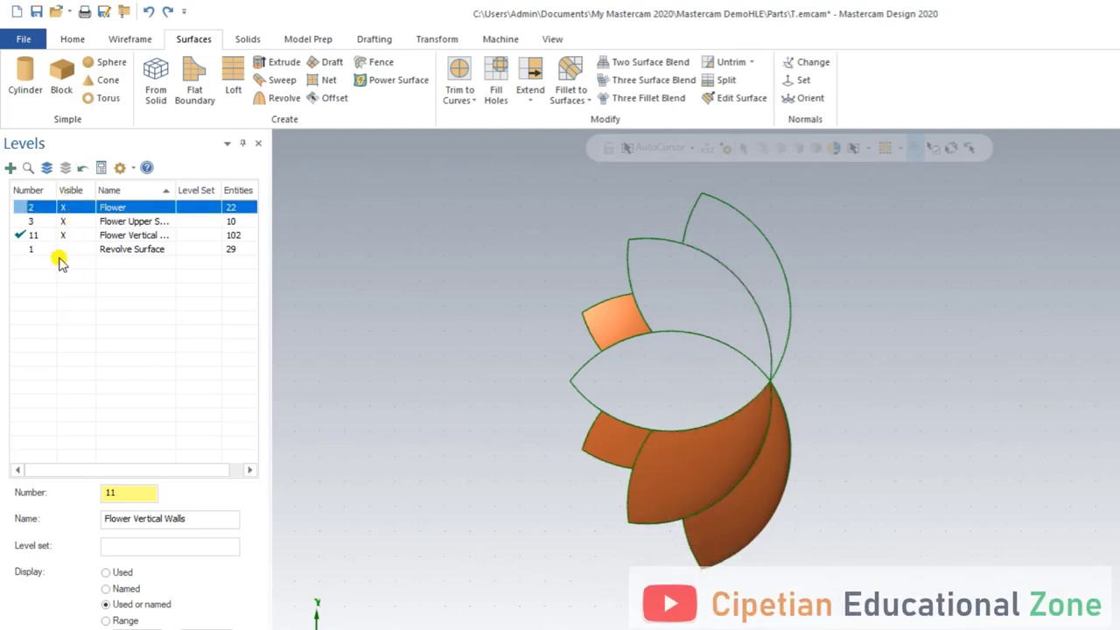
left_click(63, 249)
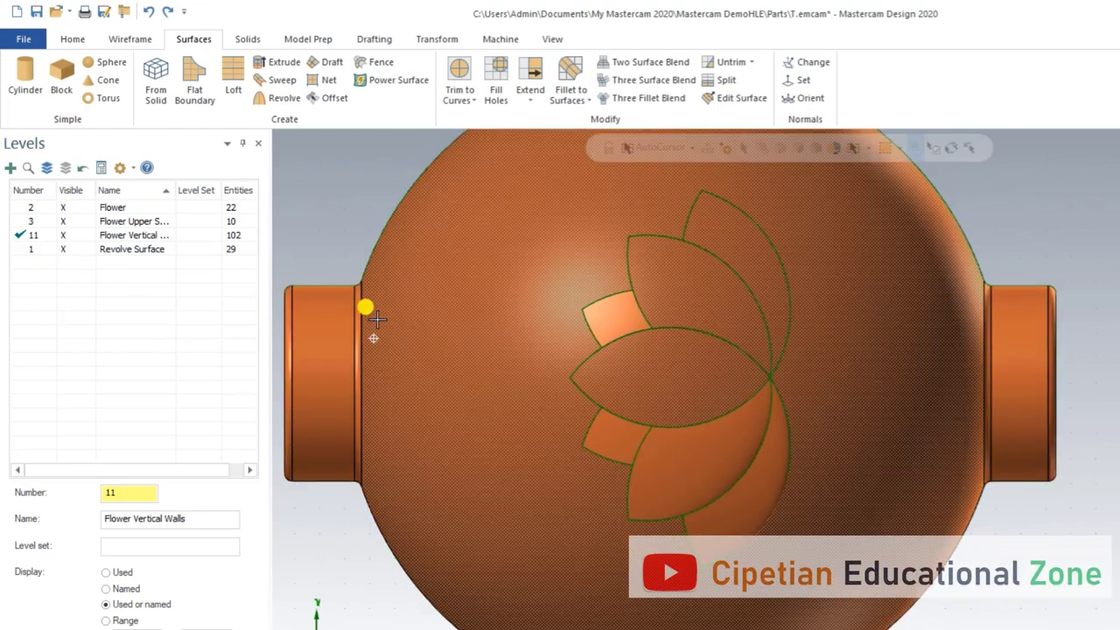
middle_click_drag(368, 306, 403, 173)
key("alt+1")
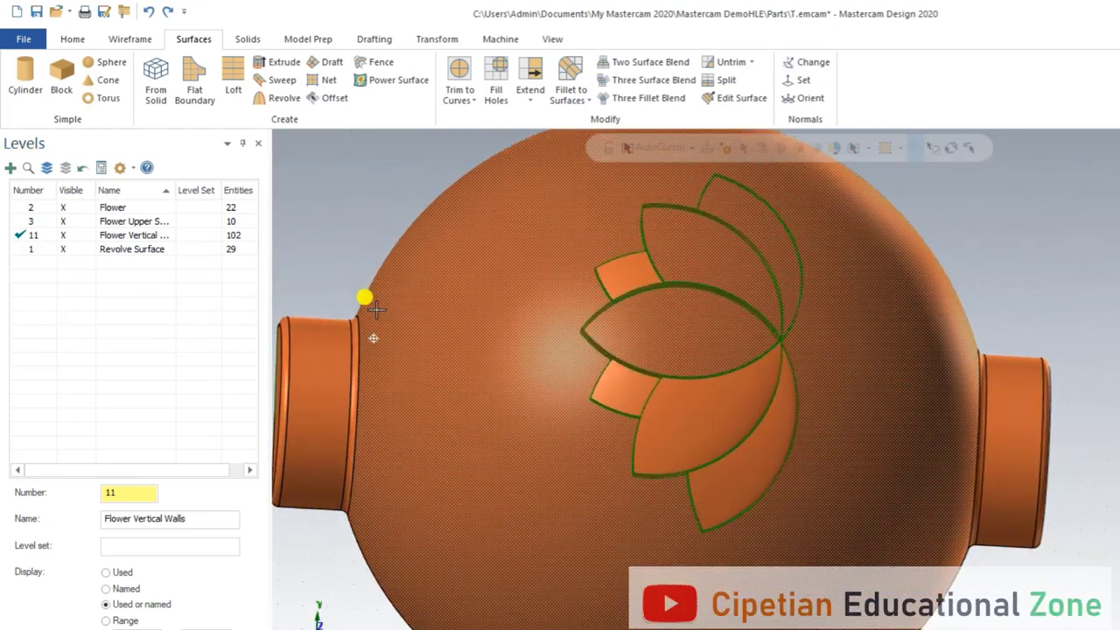
right_click(1023, 252)
left_click(1026, 311)
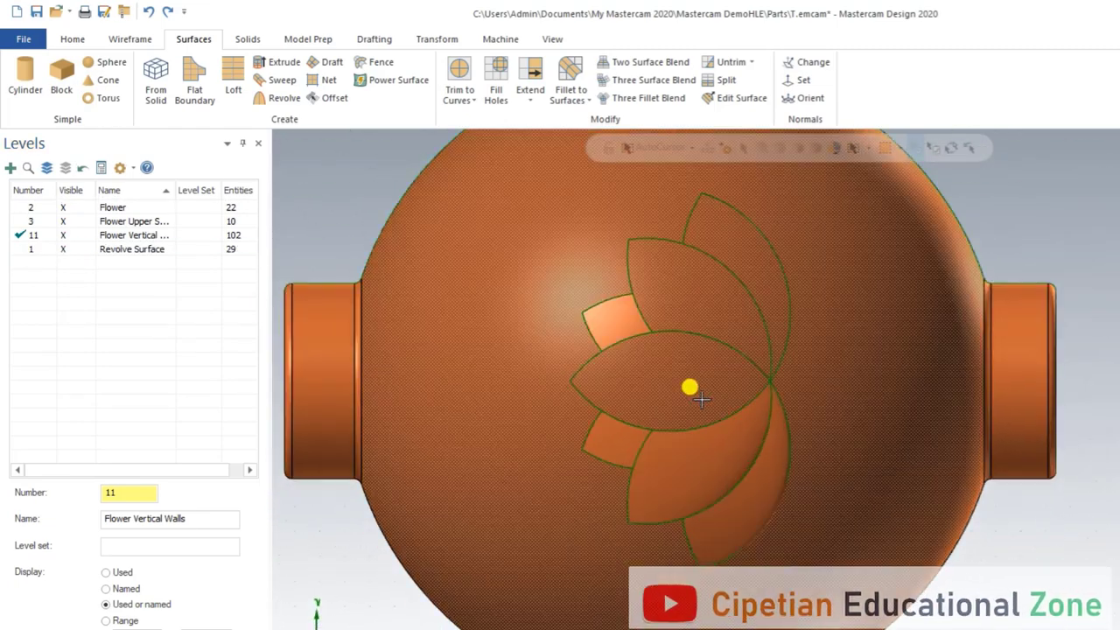
left_click(674, 443)
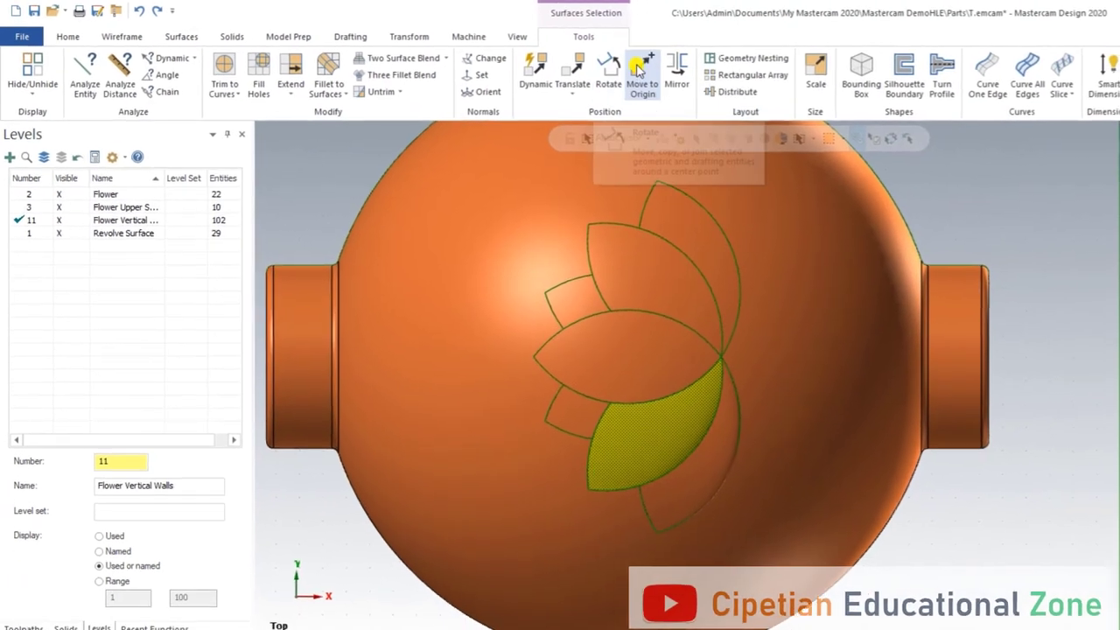
Step: Start a Mirror copy and pick a two-point mirror line across the flower centre
left_click(715, 77)
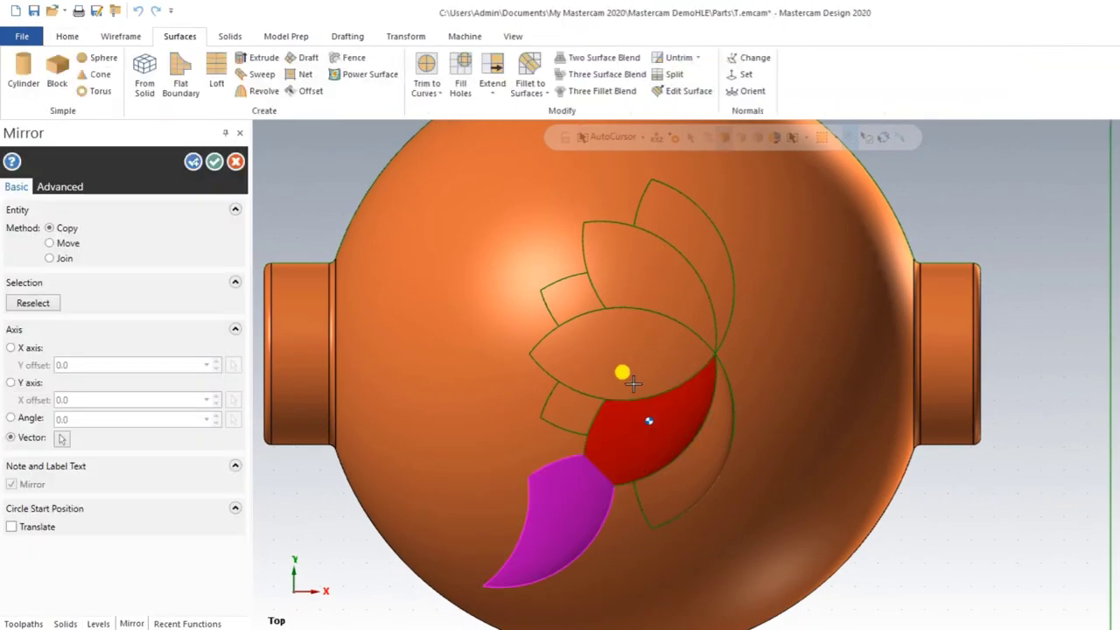
scroll(633, 382, "down", 1)
left_click(62, 438)
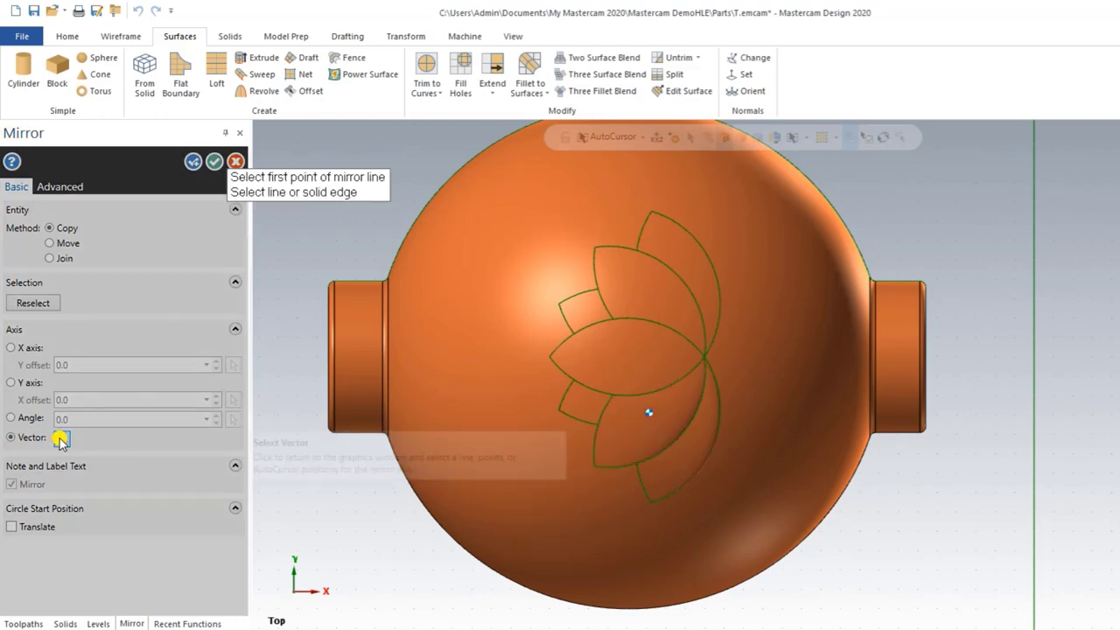
middle_click_drag(974, 490, 951, 416)
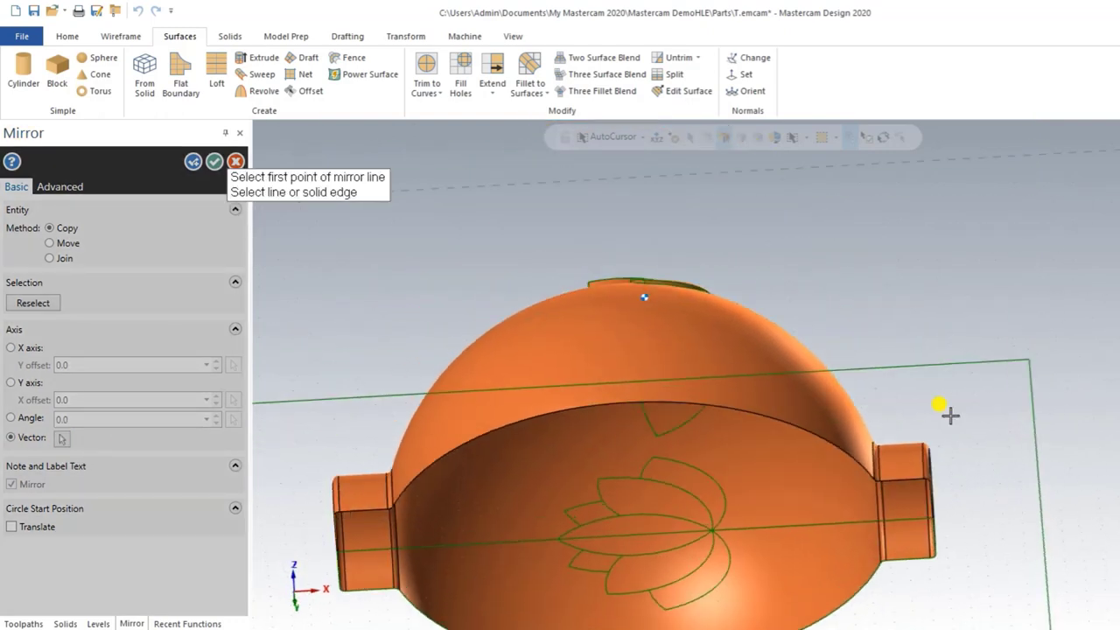
left_click(829, 528)
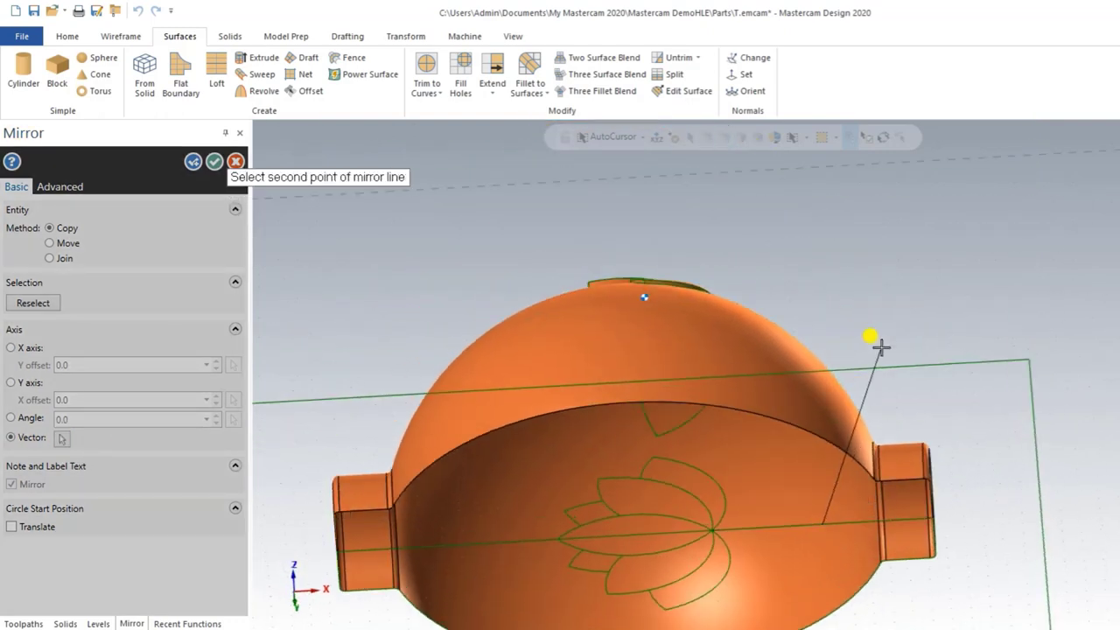
left_click(760, 529)
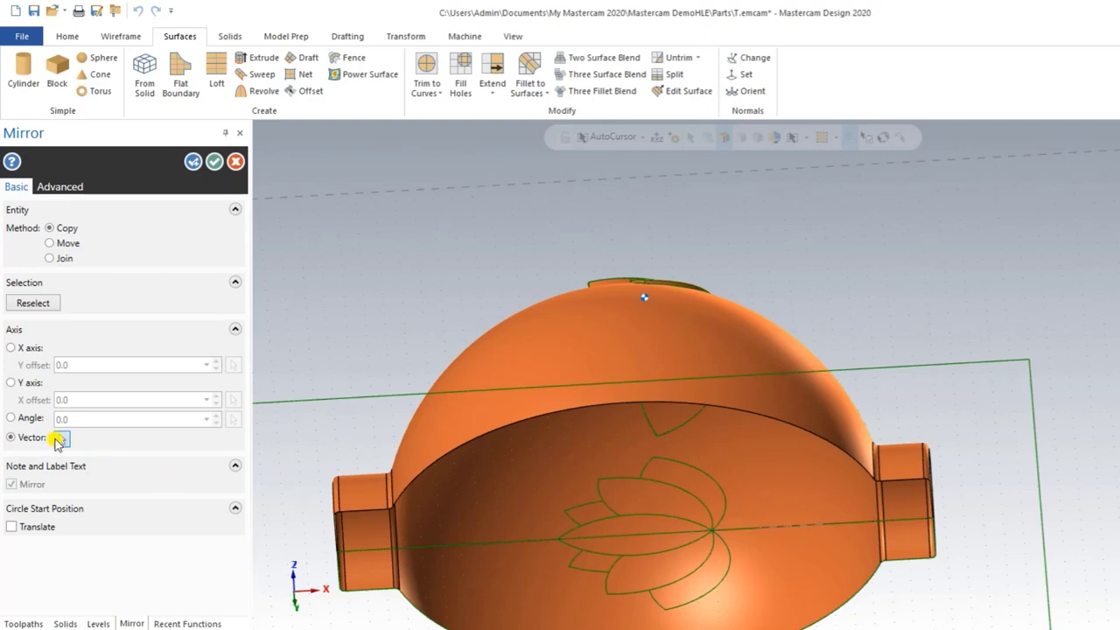
left_click(58, 438)
key("Escape")
mouse_move(768, 513)
middle_mouse_down()
mouse_move(928, 279)
mouse_move(905, 400)
middle_mouse_up()
Step: Choose the lower petal surface as the object to mirror
left_click(193, 162)
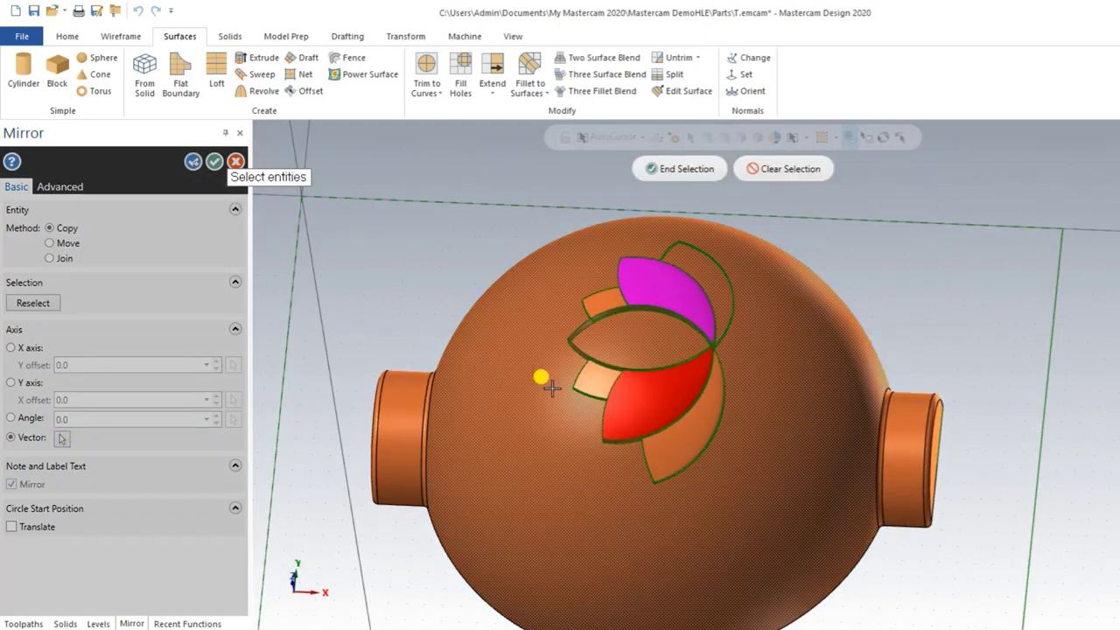
mouse_move(717, 335)
middle_mouse_down()
mouse_move(666, 375)
mouse_move(672, 411)
middle_mouse_up()
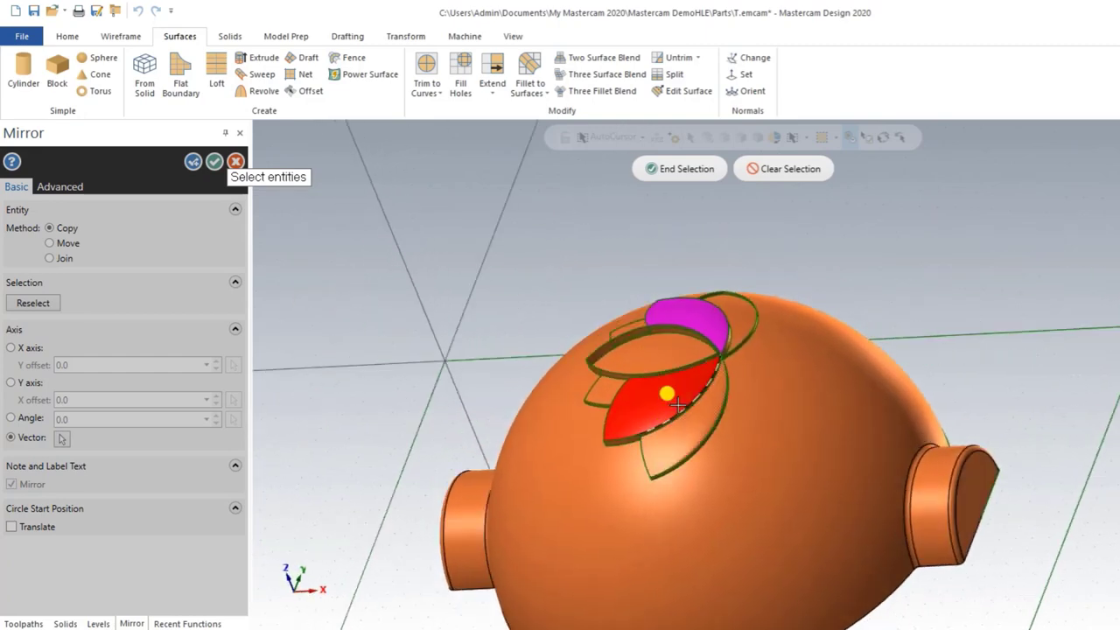
left_click(662, 432)
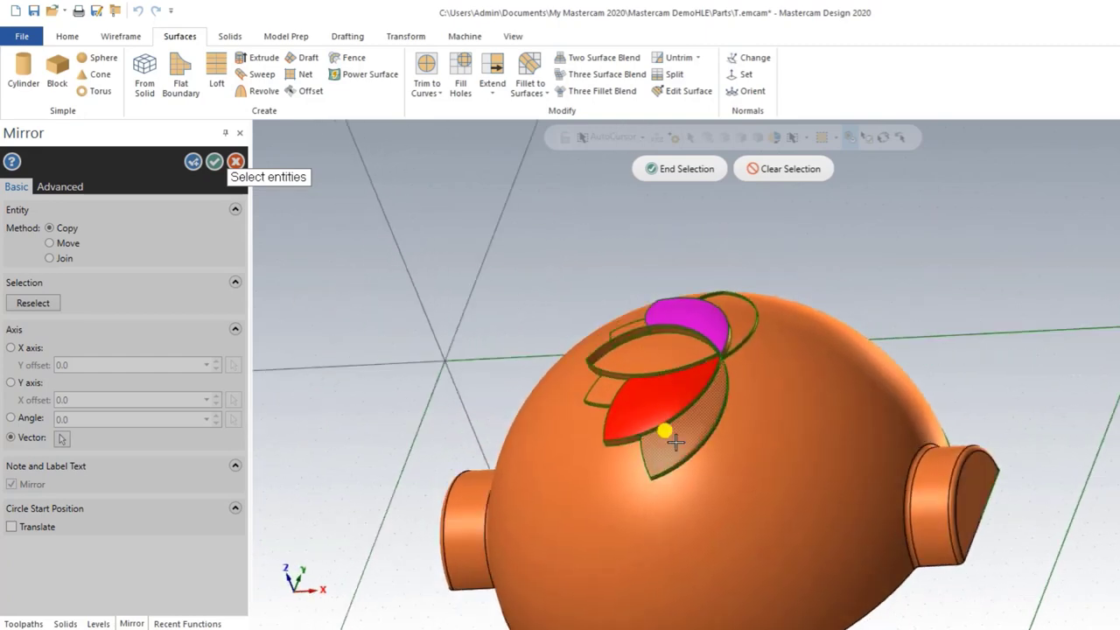
left_click(665, 170)
Step: Apply the mirror copy and zoom in on the mirrored petal
left_click(211, 163)
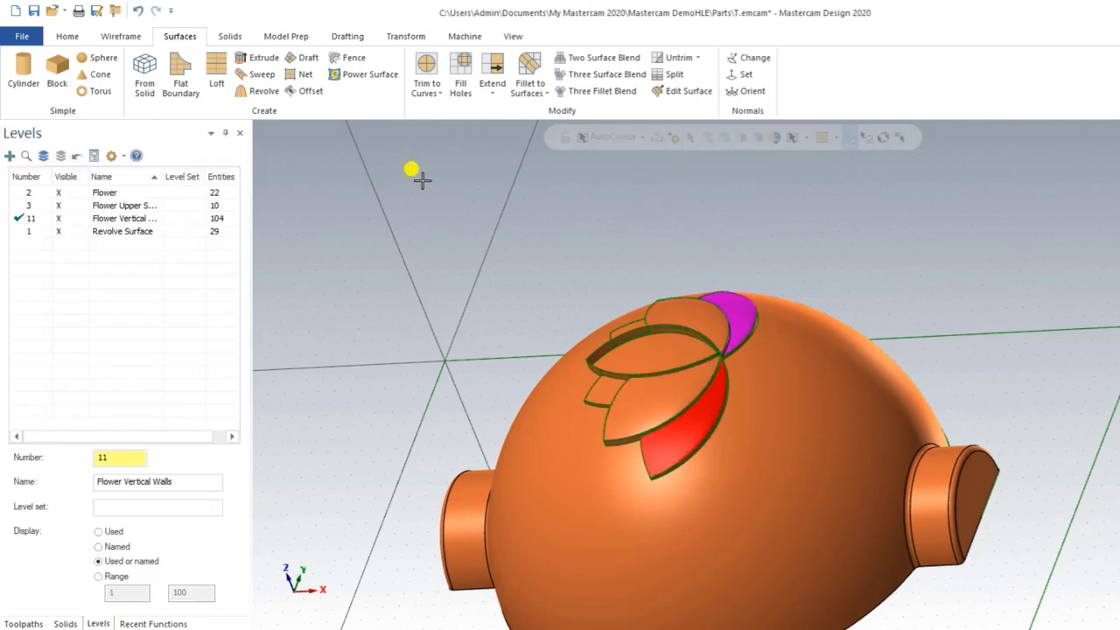
right_click(472, 170)
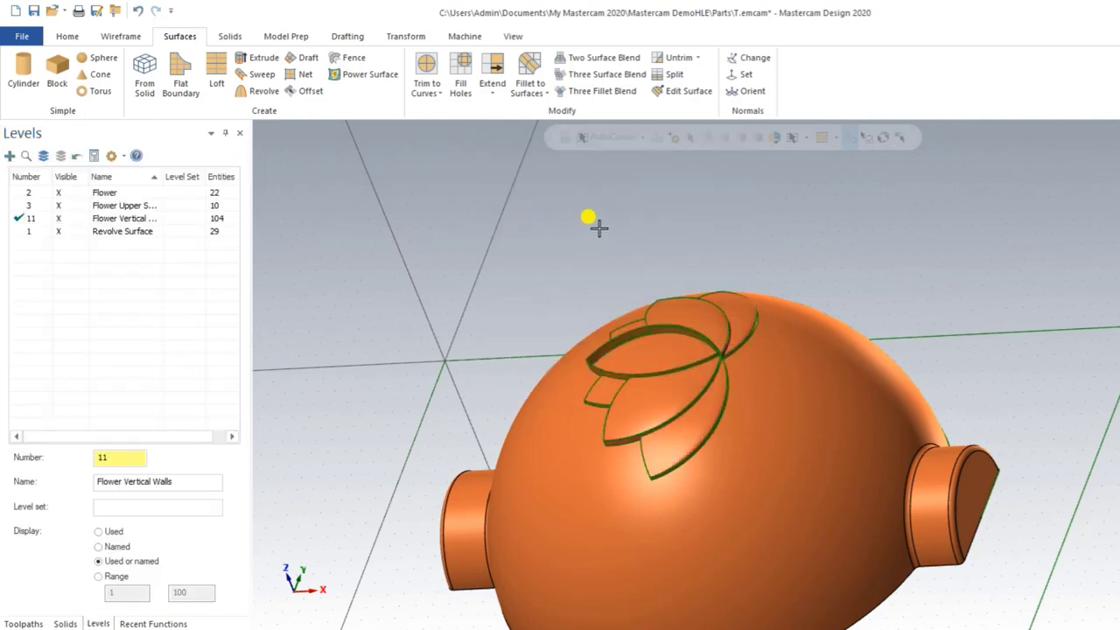
mouse_move(598, 227)
middle_mouse_down()
mouse_move(710, 227)
mouse_move(665, 231)
middle_mouse_up()
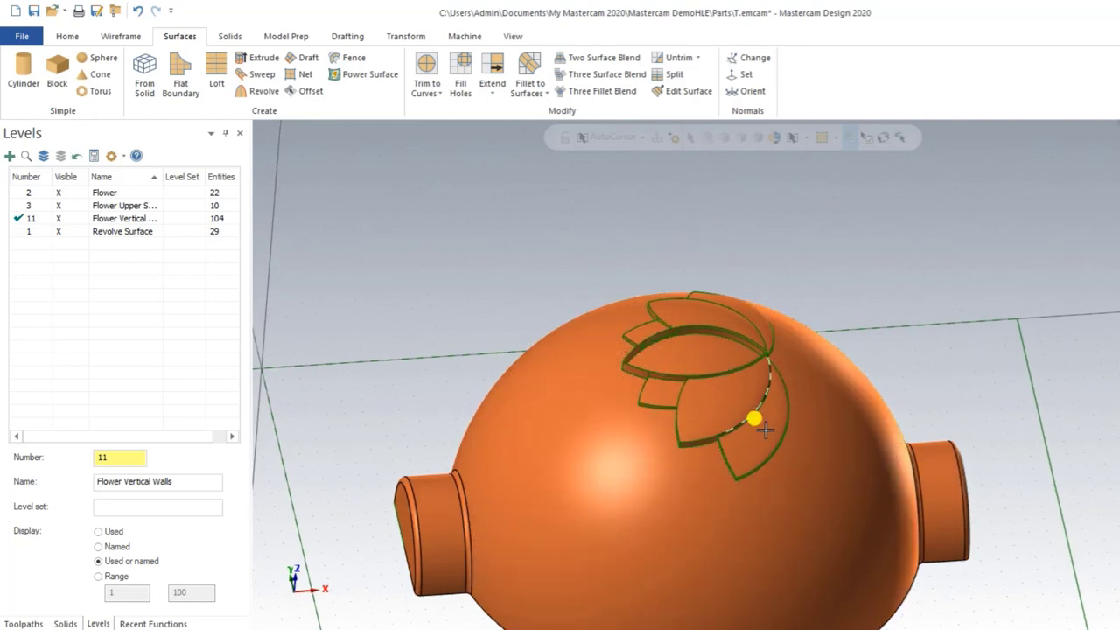
scroll(764, 428, "up", 2)
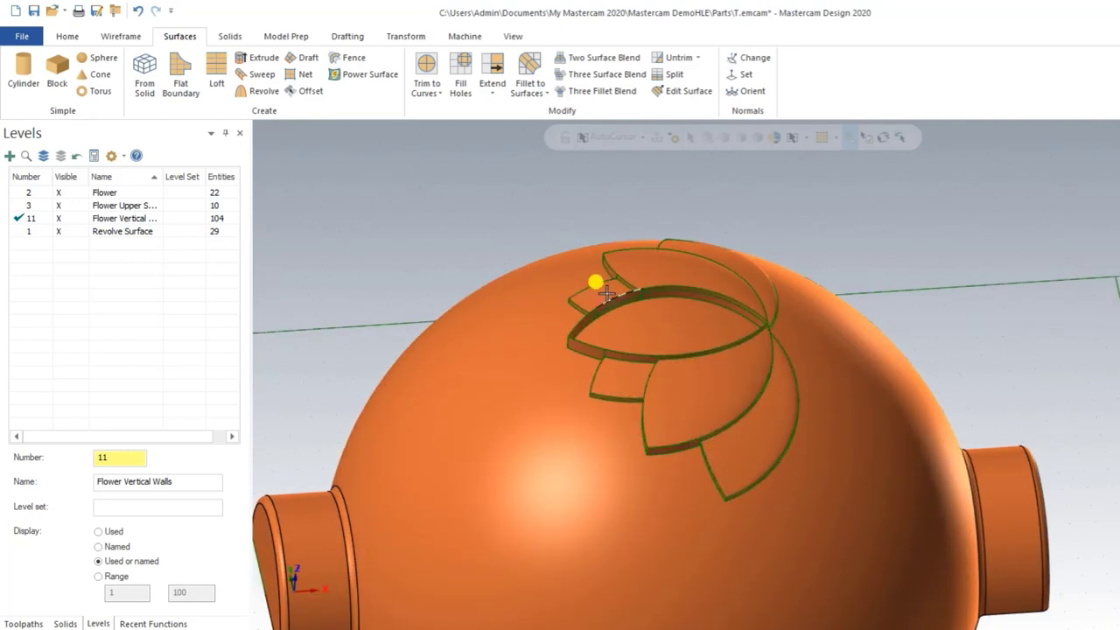
scroll(610, 333, "up", 1)
scroll(600, 343, "up", 2)
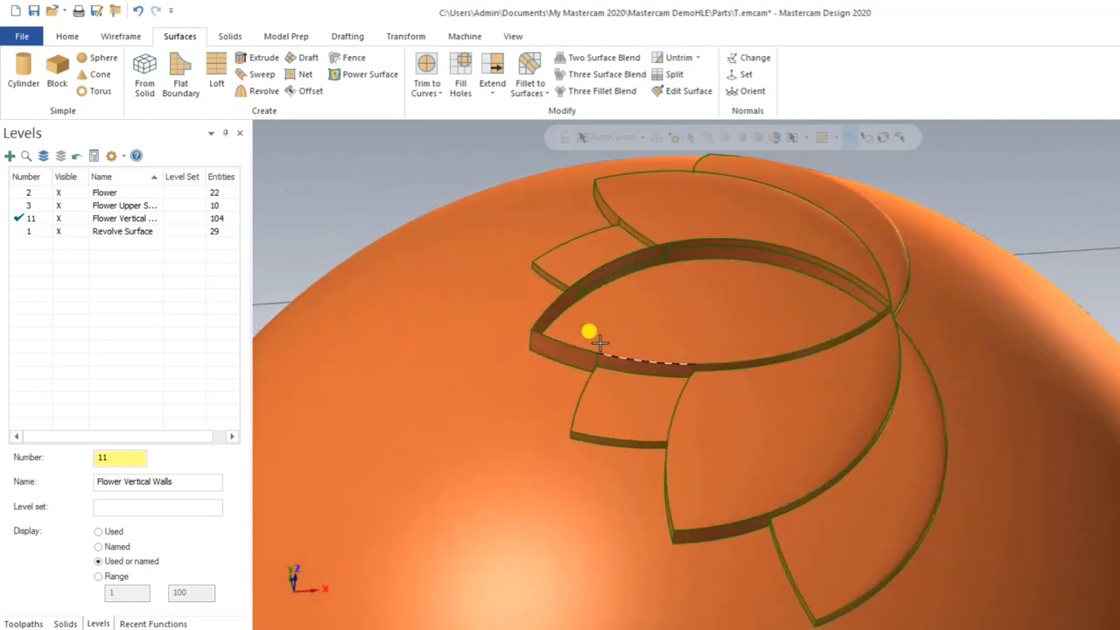
middle_click_drag(599, 343, 553, 321)
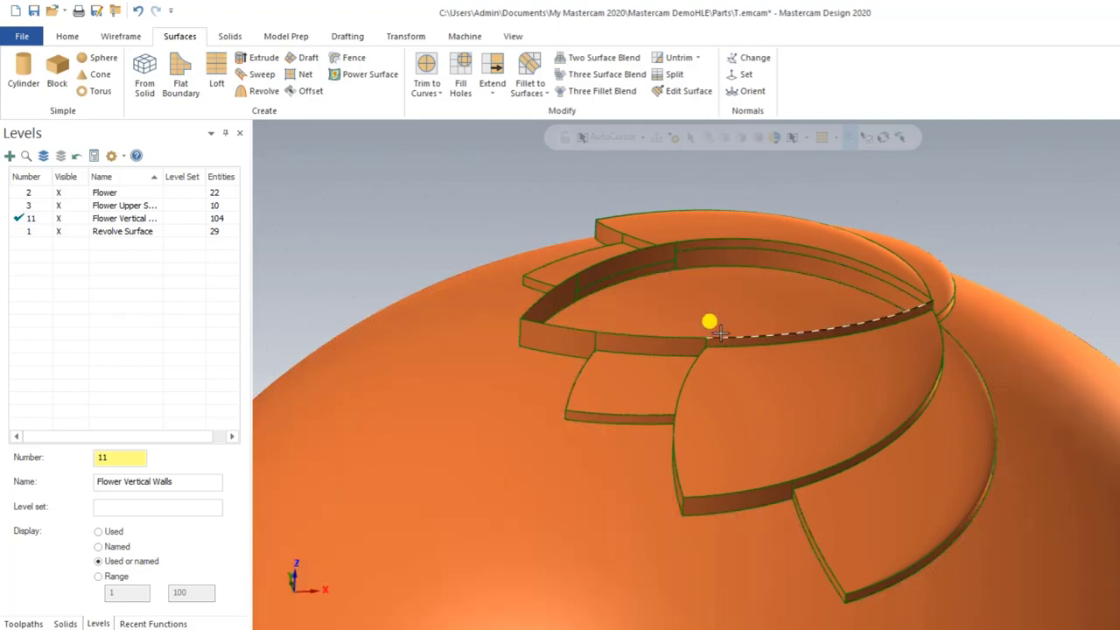
Step: Select and clear the dome and upper petal surfaces while viewing the innermost leaf walls
left_click(701, 308)
left_click(1105, 536)
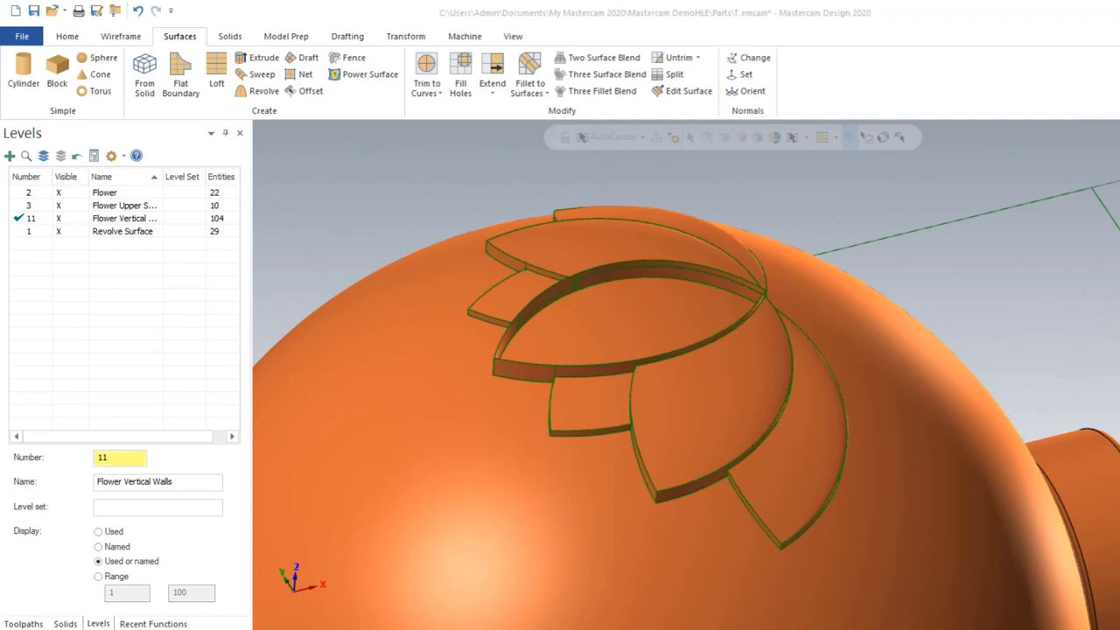
left_click(674, 532)
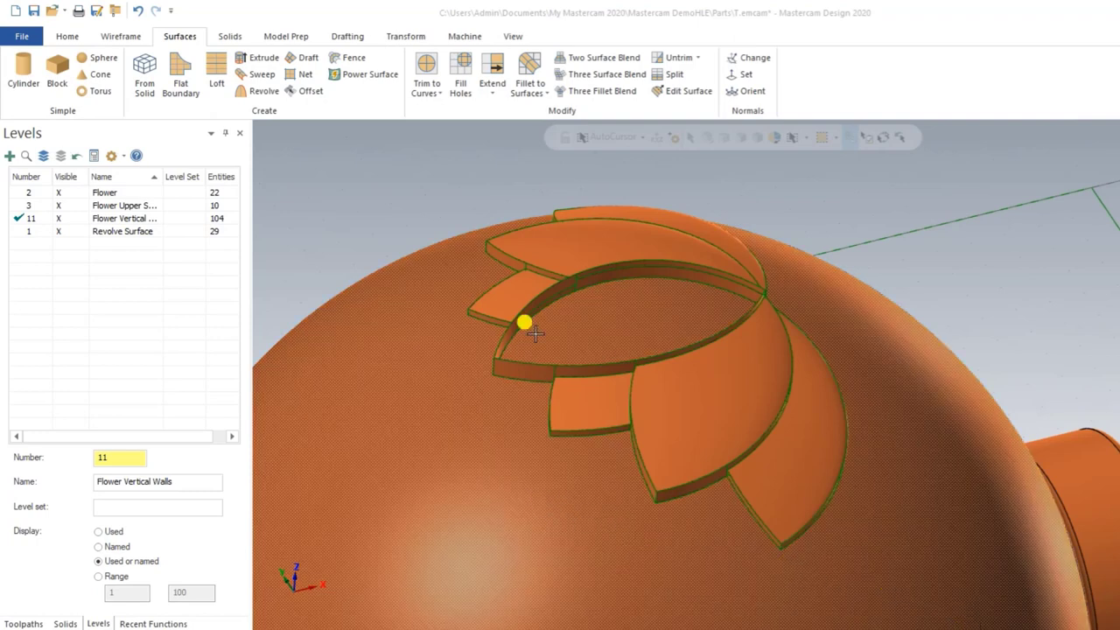
middle_click_drag(535, 334, 482, 338)
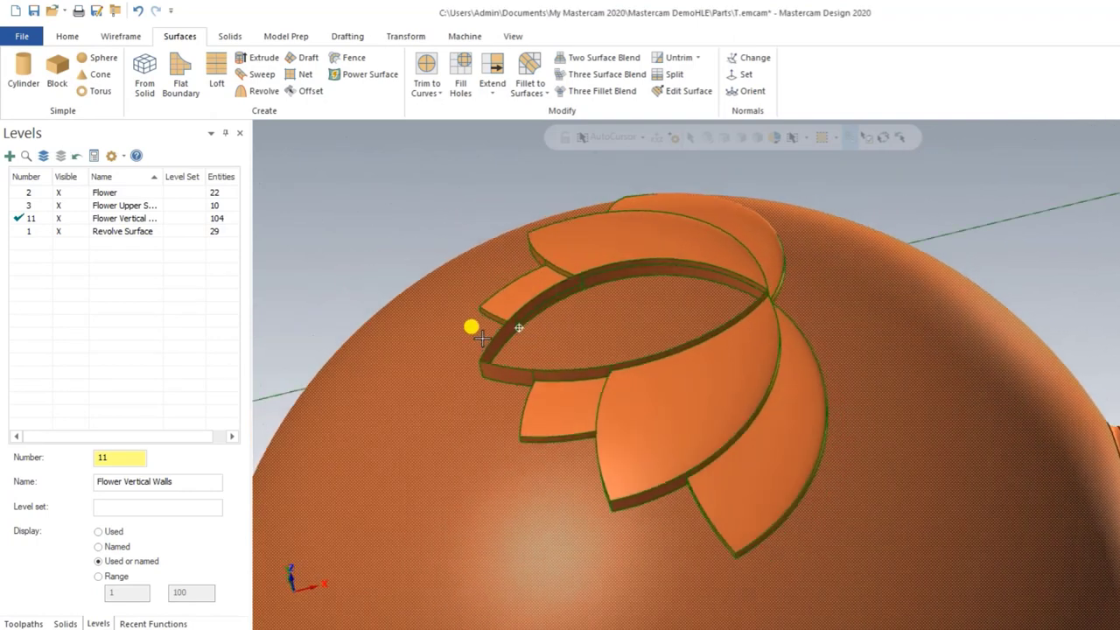
left_click(483, 340)
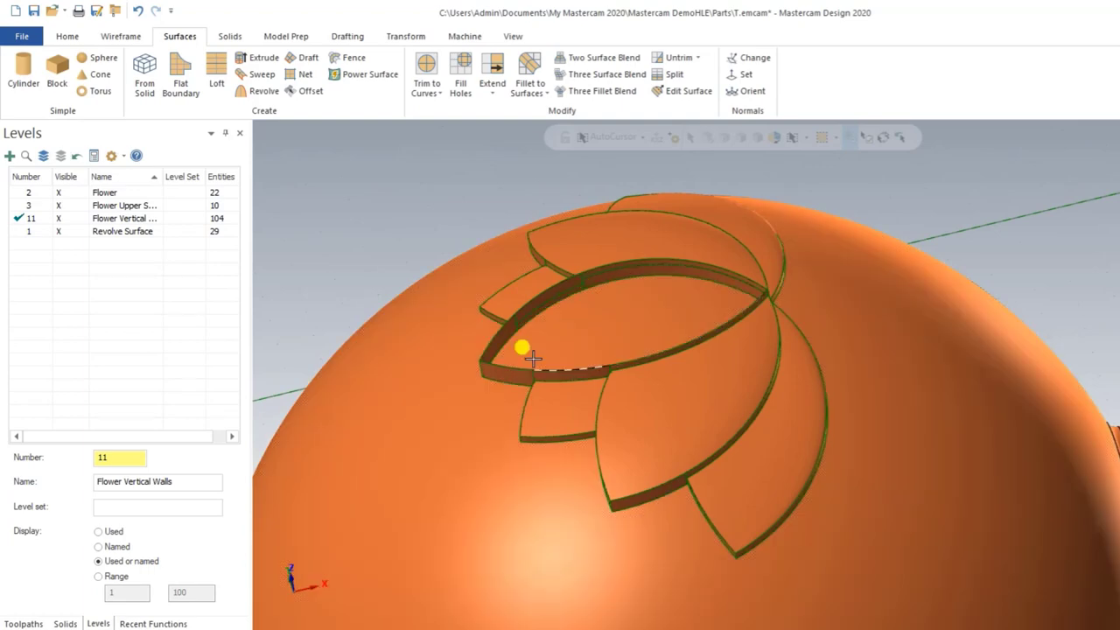
left_click(537, 347)
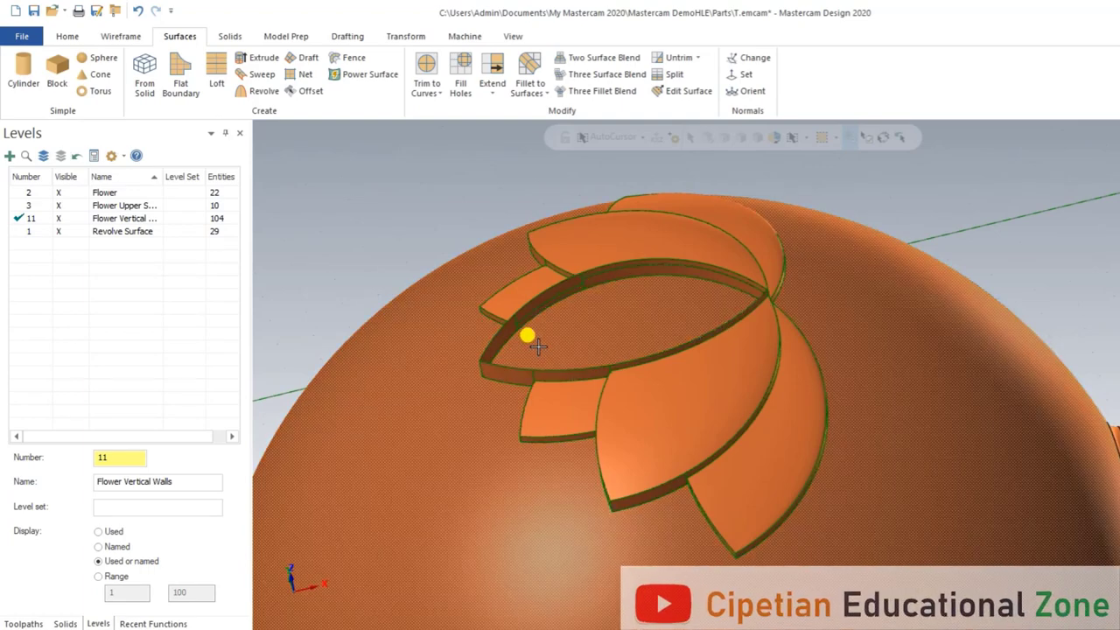
left_click(643, 352)
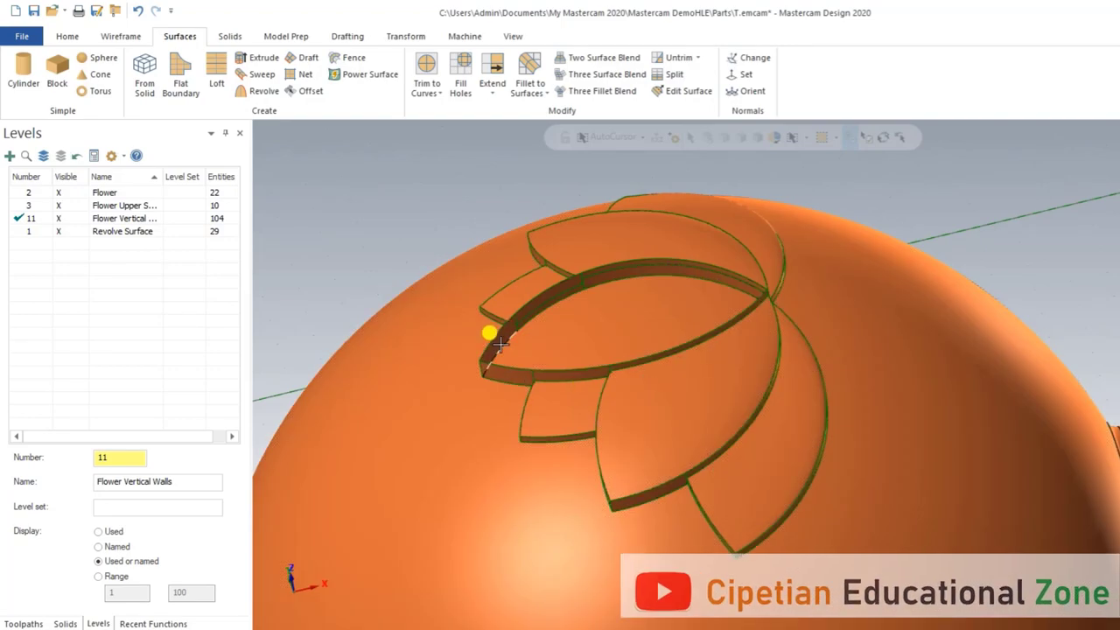
Step: Select the inner leaf's lower and upper edge curves, orbiting to check the outline
left_click(496, 344)
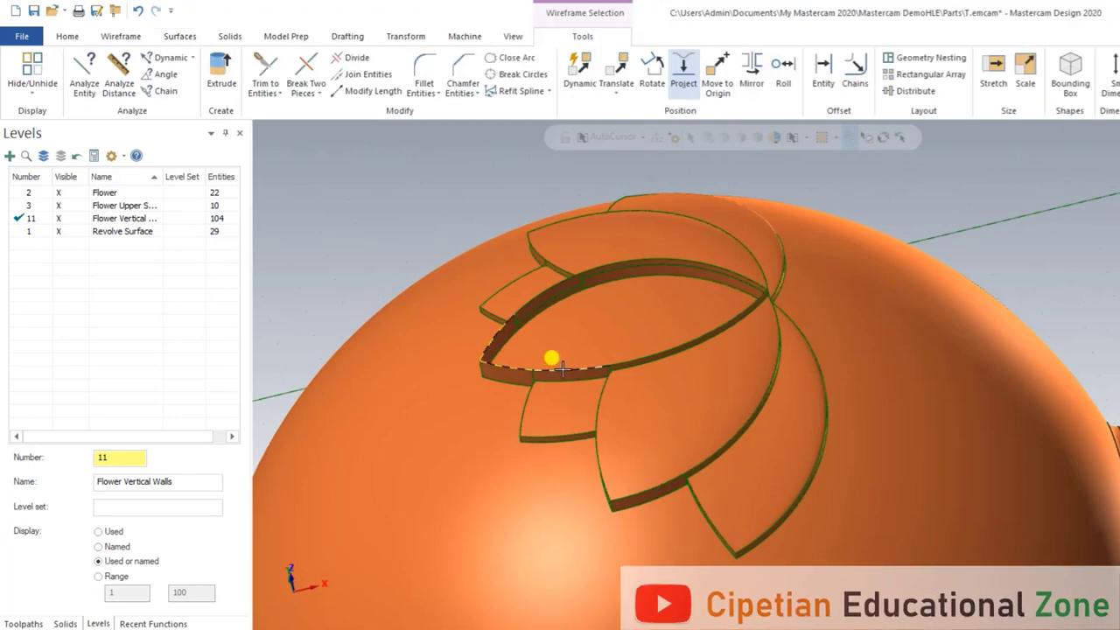
left_click(666, 336)
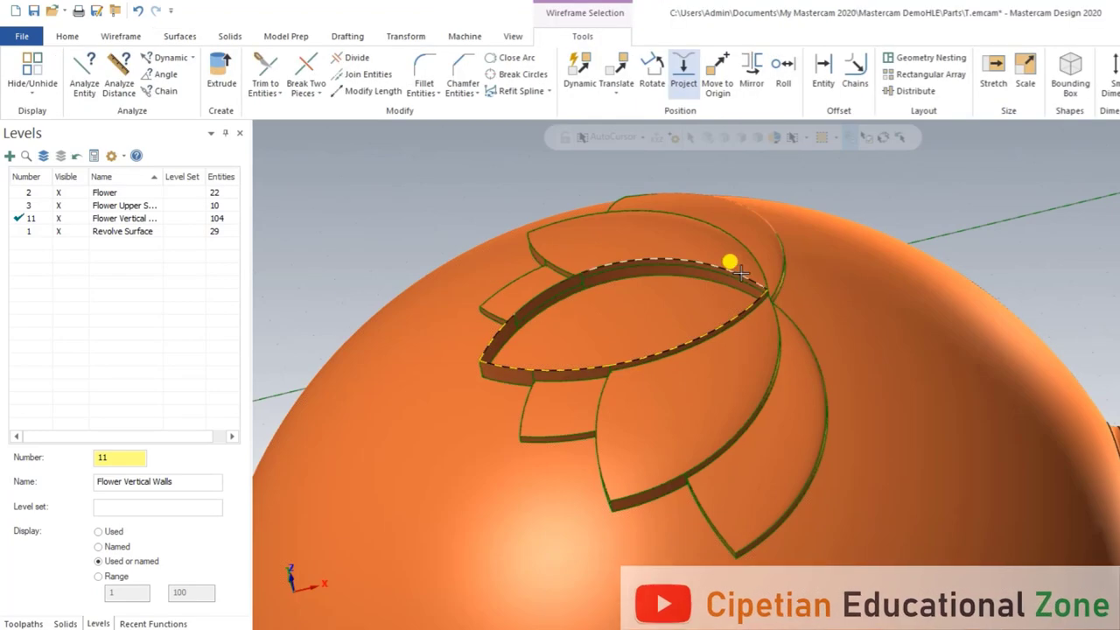
left_click(740, 274)
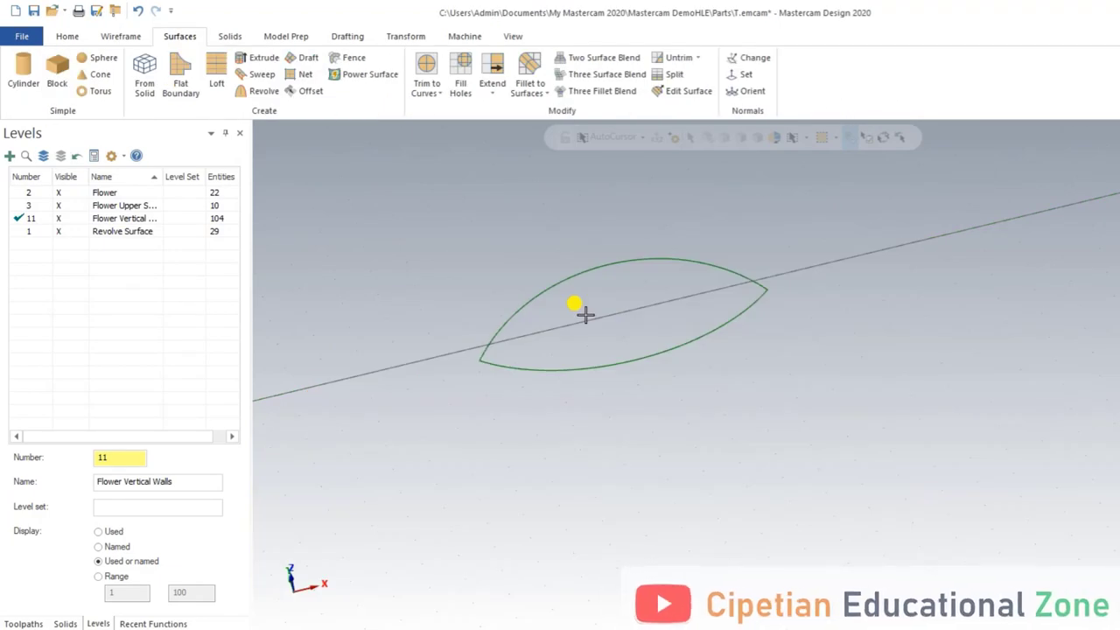
middle_click_drag(586, 314, 596, 305)
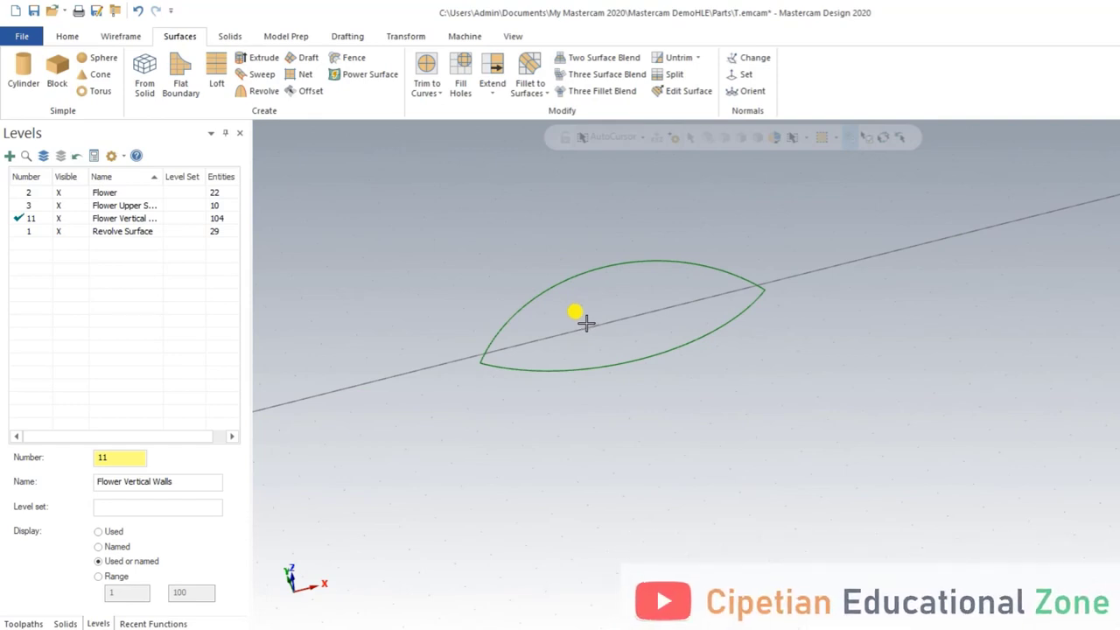
middle_click_drag(588, 320, 601, 310)
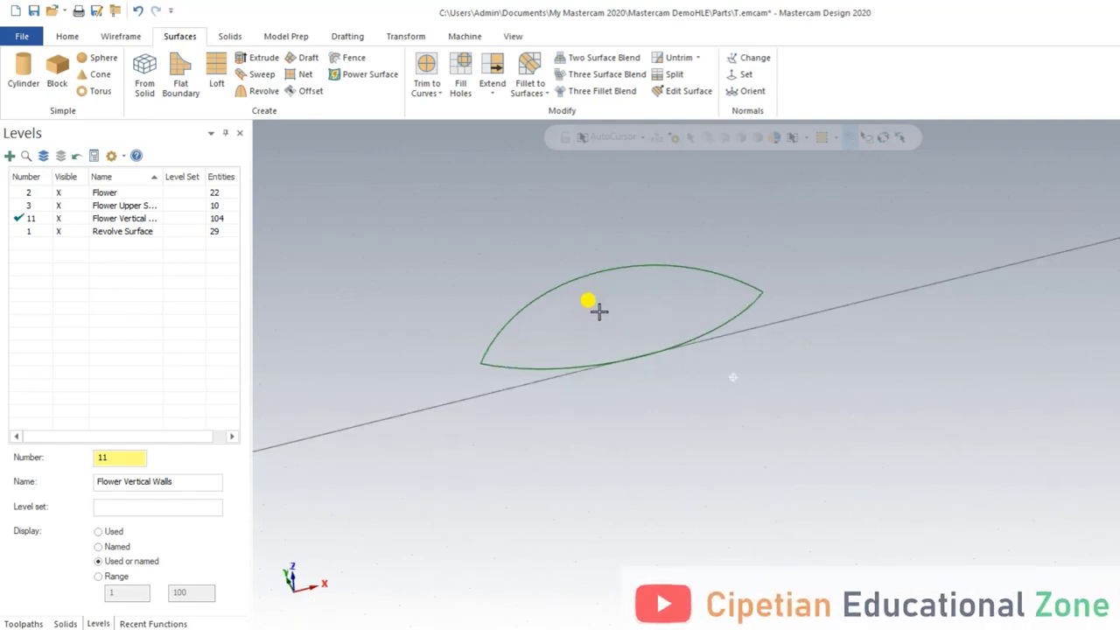
Step: For a net surface, chain the leaf's lower arc, upper arc and left-tip curve singly, reversing as needed
left_click(298, 76)
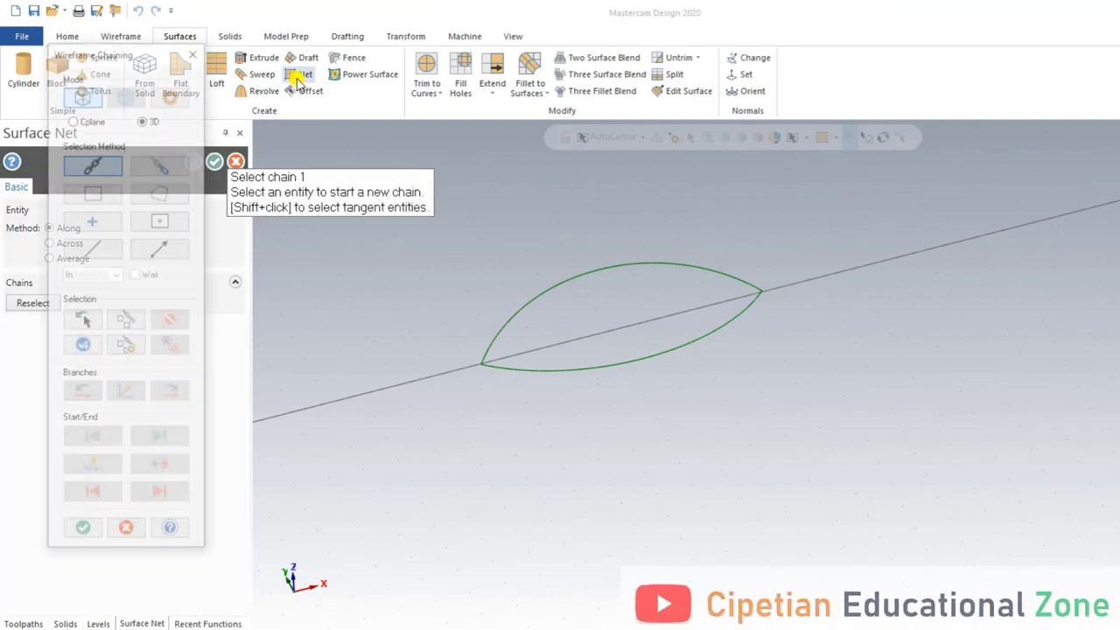
left_click(485, 370)
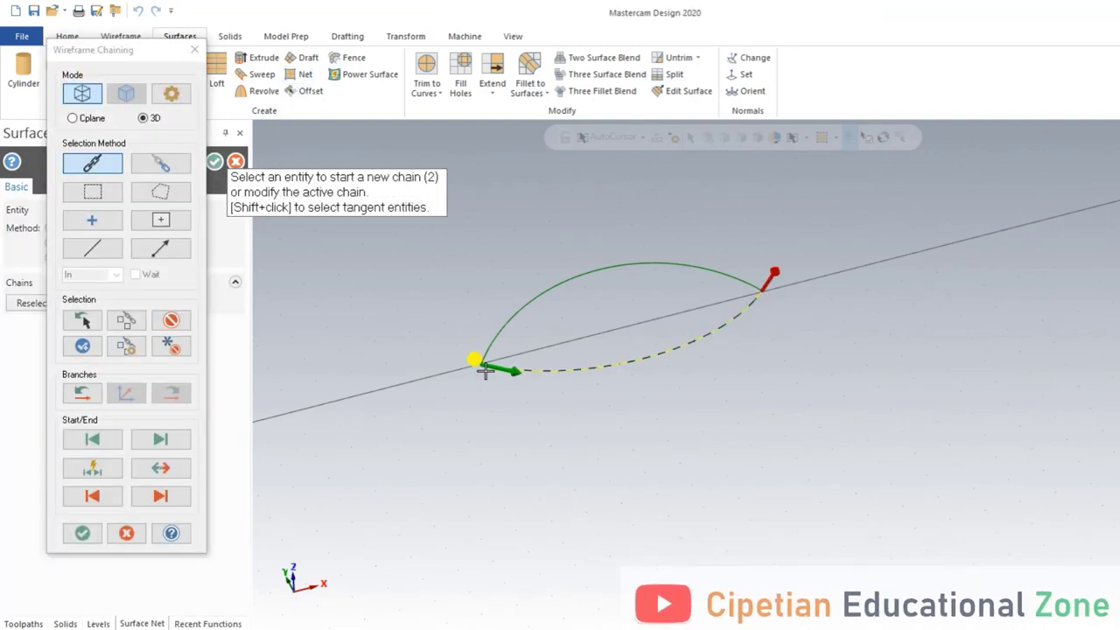
left_click(166, 164)
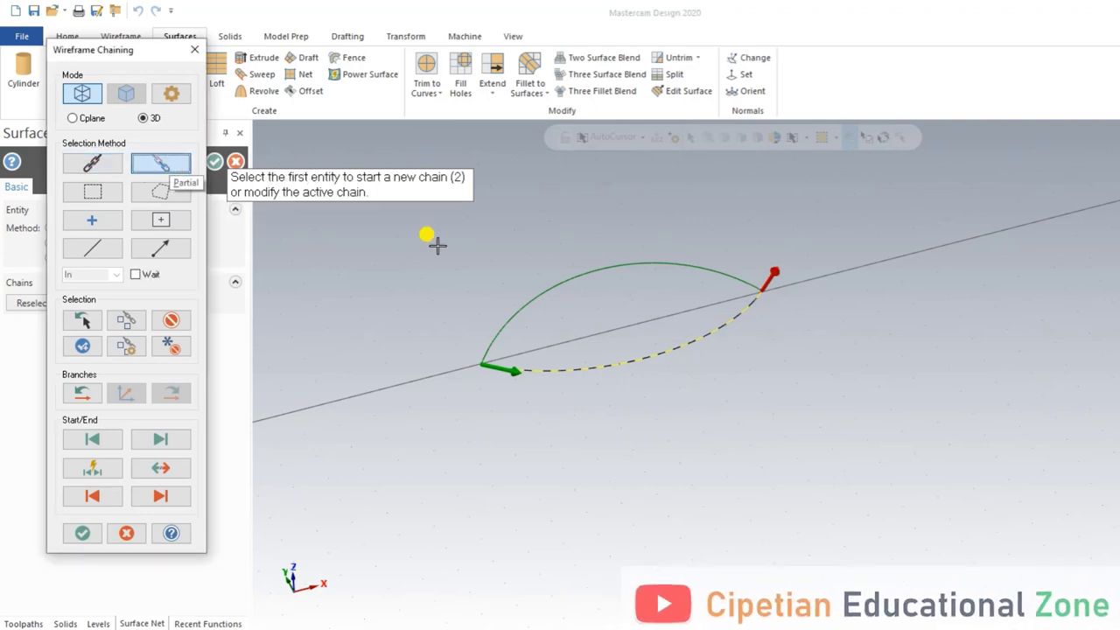
left_click(742, 290)
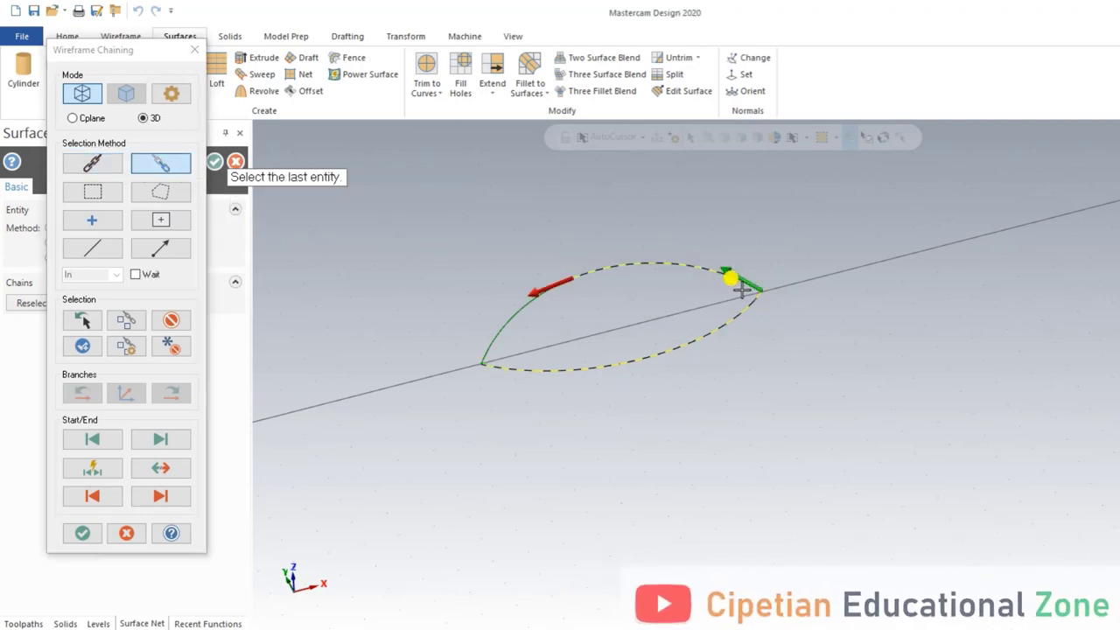
left_click(109, 246)
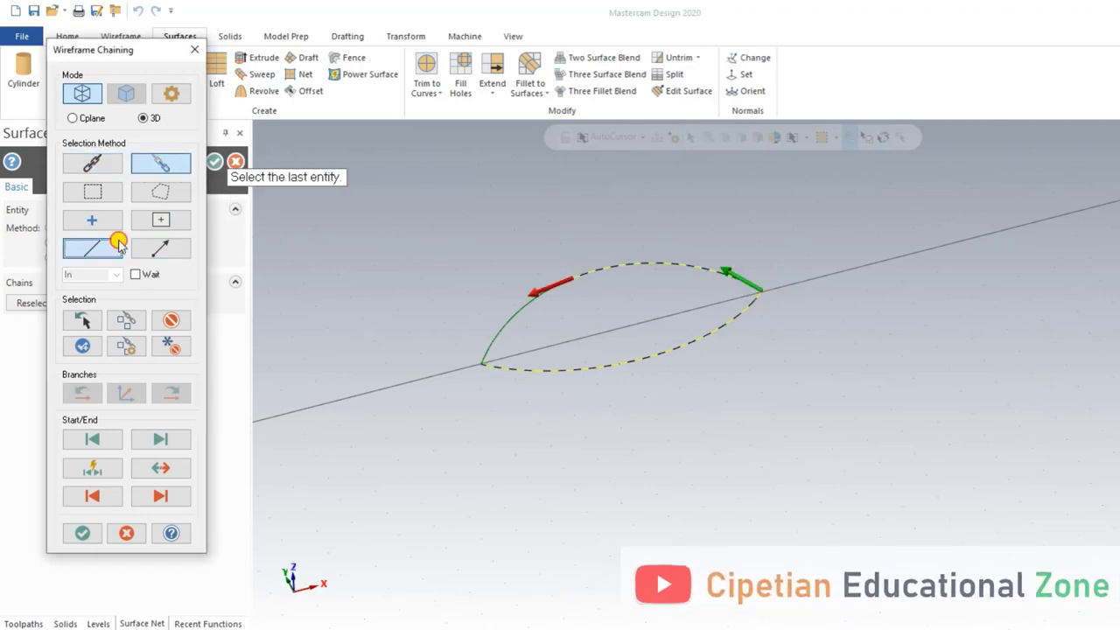
left_click(517, 298)
left_click(161, 466)
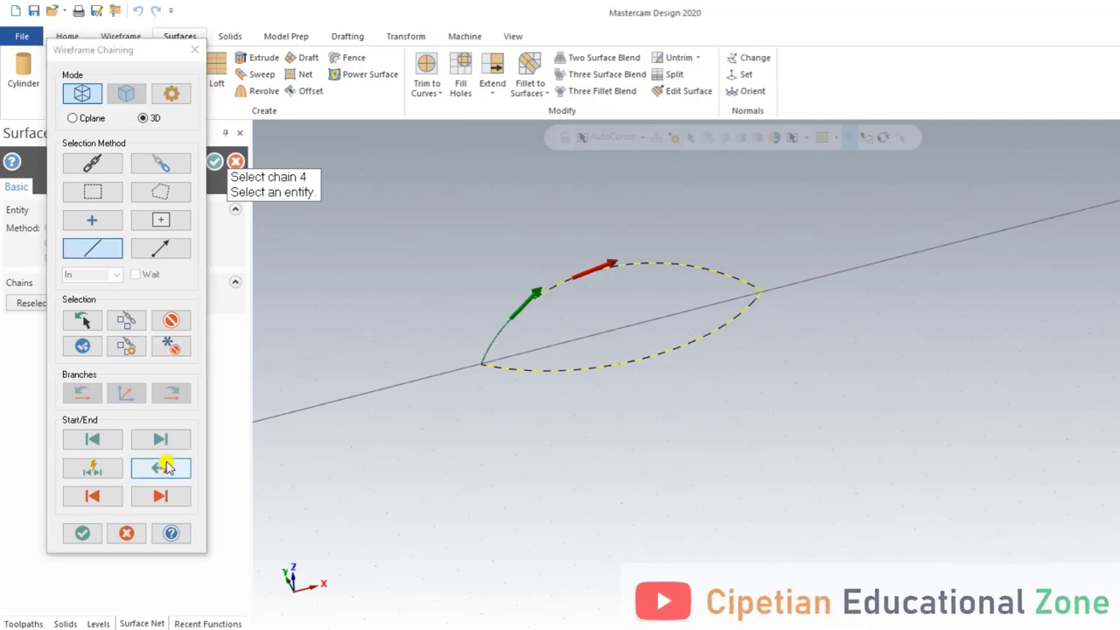
left_click(496, 344)
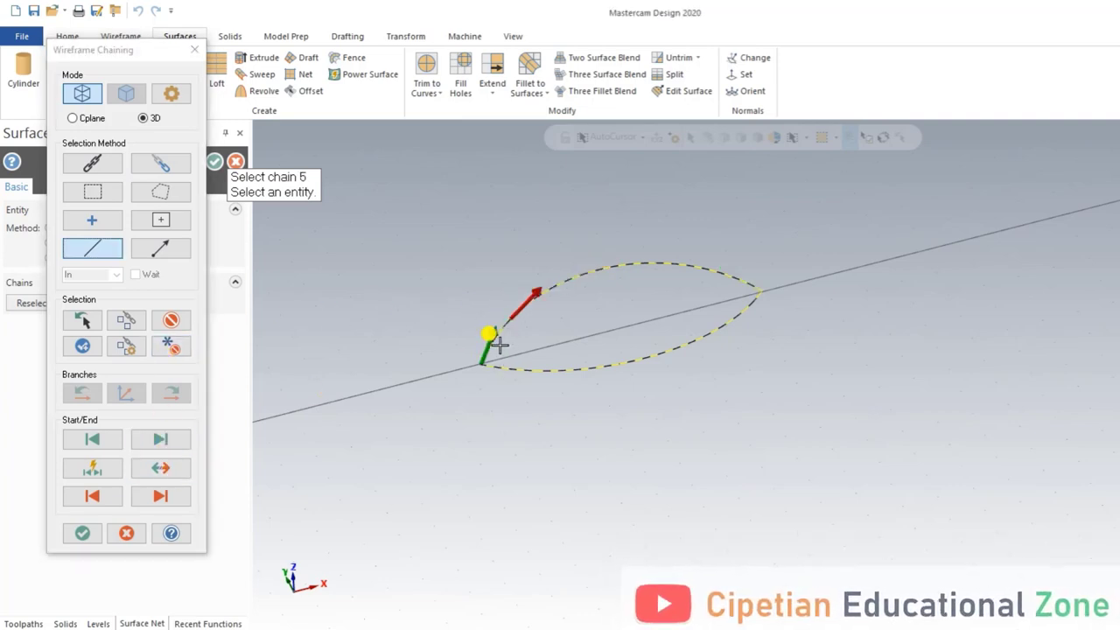
left_click(164, 468)
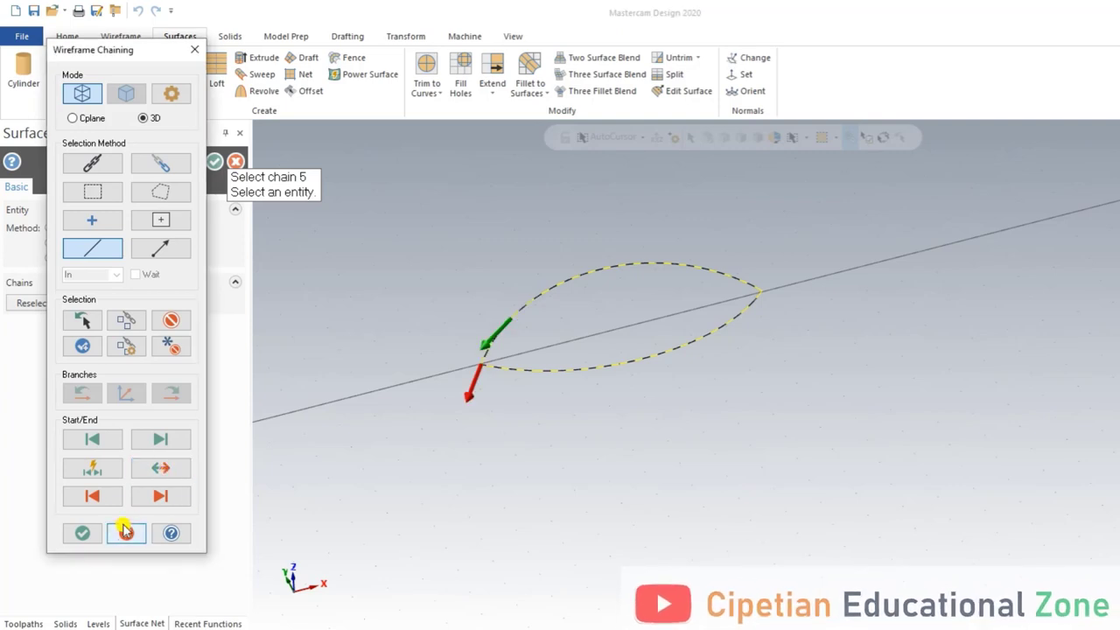
Step: Create and accept the net surface capping the inner leaf
left_click(82, 533)
mouse_move(379, 440)
middle_mouse_down()
mouse_move(423, 390)
mouse_move(415, 380)
mouse_move(379, 464)
middle_mouse_up()
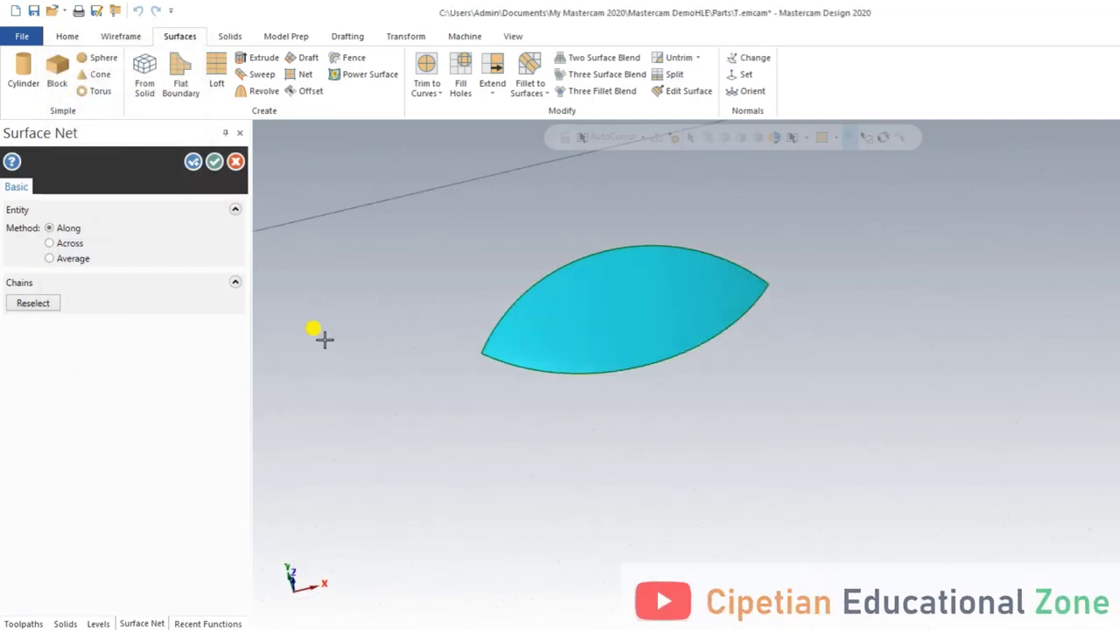
left_click(214, 165)
middle_click_drag(492, 393, 498, 388)
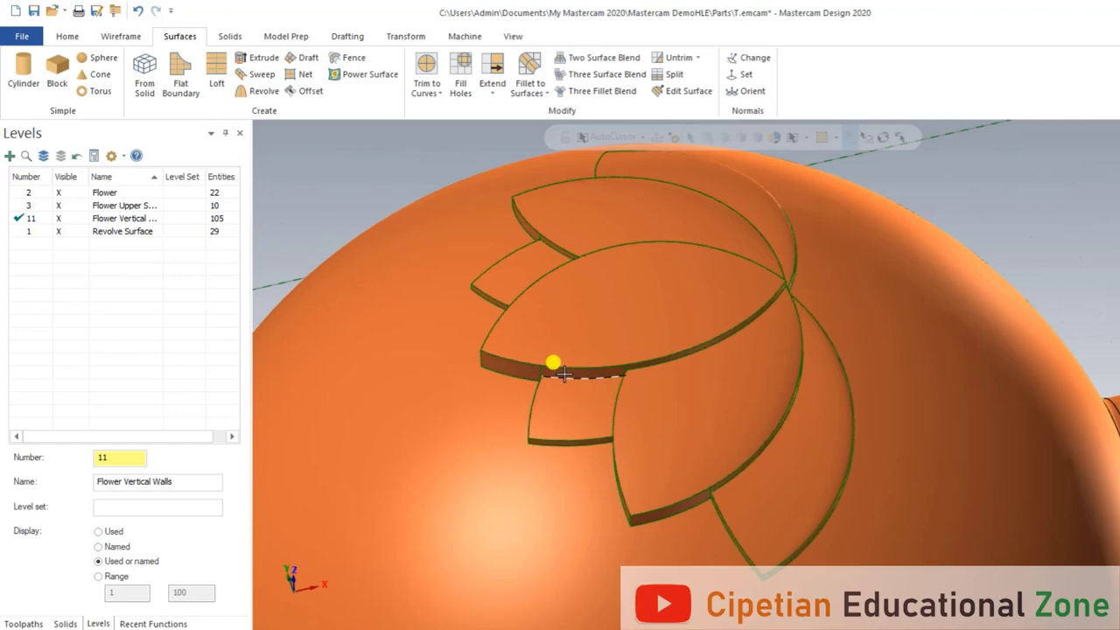
Step: Orbit and zoom the view so the dome's lotus flower faces forward
mouse_move(562, 372)
middle_mouse_down()
mouse_move(581, 350)
mouse_move(557, 412)
mouse_move(614, 328)
middle_mouse_up()
scroll(577, 348, "down", 3)
scroll(613, 328, "up", 2)
mouse_move(575, 292)
middle_mouse_down()
mouse_move(671, 348)
mouse_move(615, 417)
mouse_move(526, 489)
mouse_move(537, 505)
mouse_move(569, 420)
mouse_move(632, 450)
mouse_move(576, 431)
mouse_move(620, 453)
mouse_move(545, 382)
mouse_move(884, 573)
middle_mouse_up()
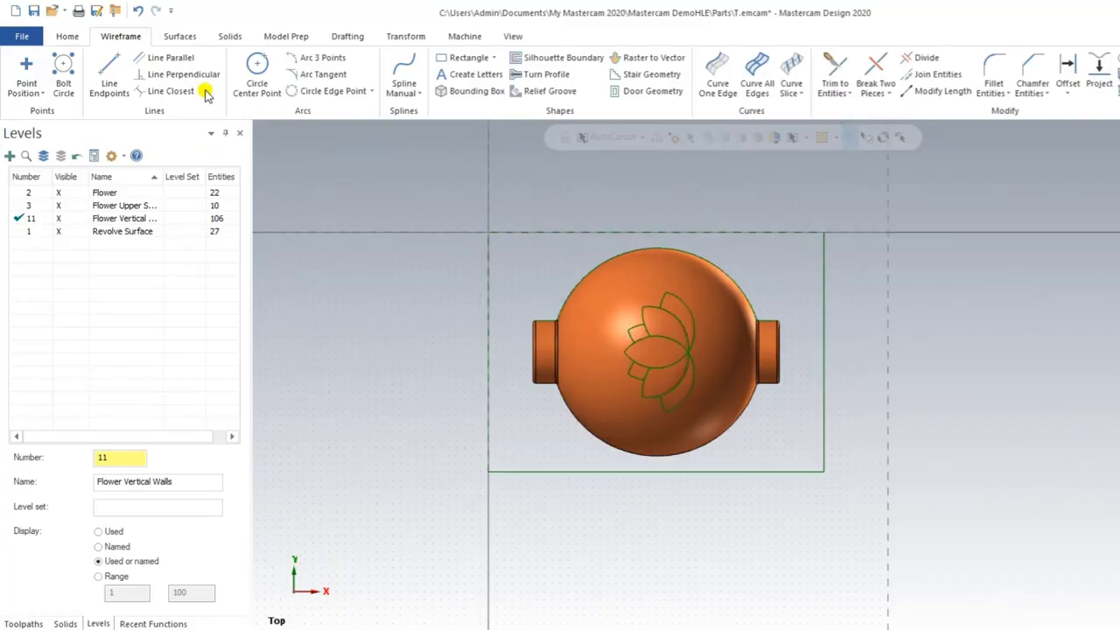
Step: Create a flat boundary surface from the rectangle chained around the dome
left_click(197, 38)
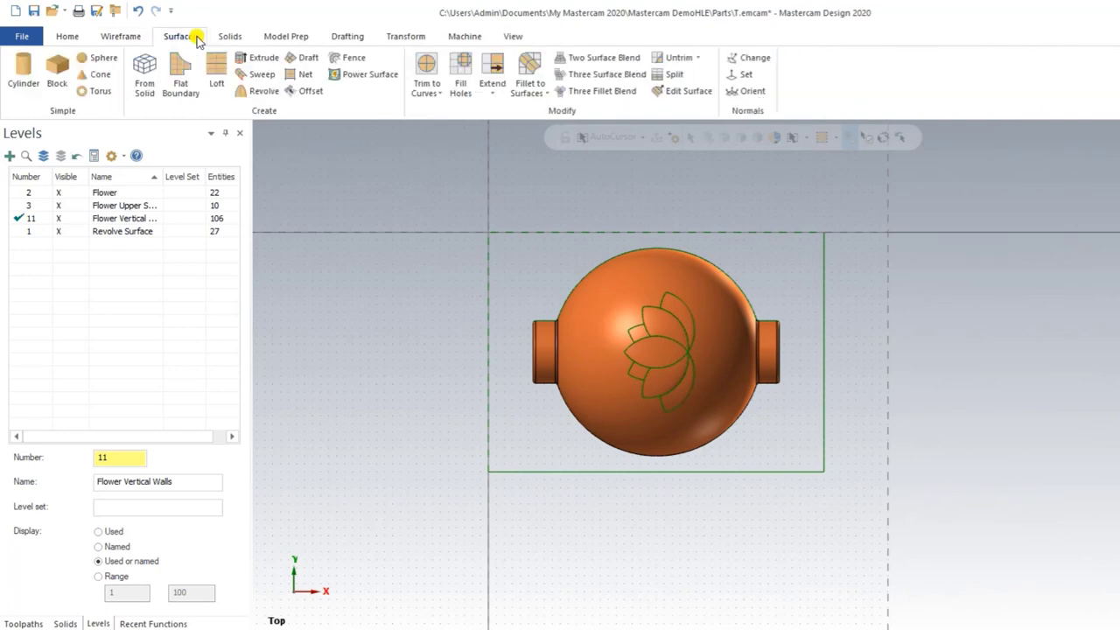
left_click(194, 71)
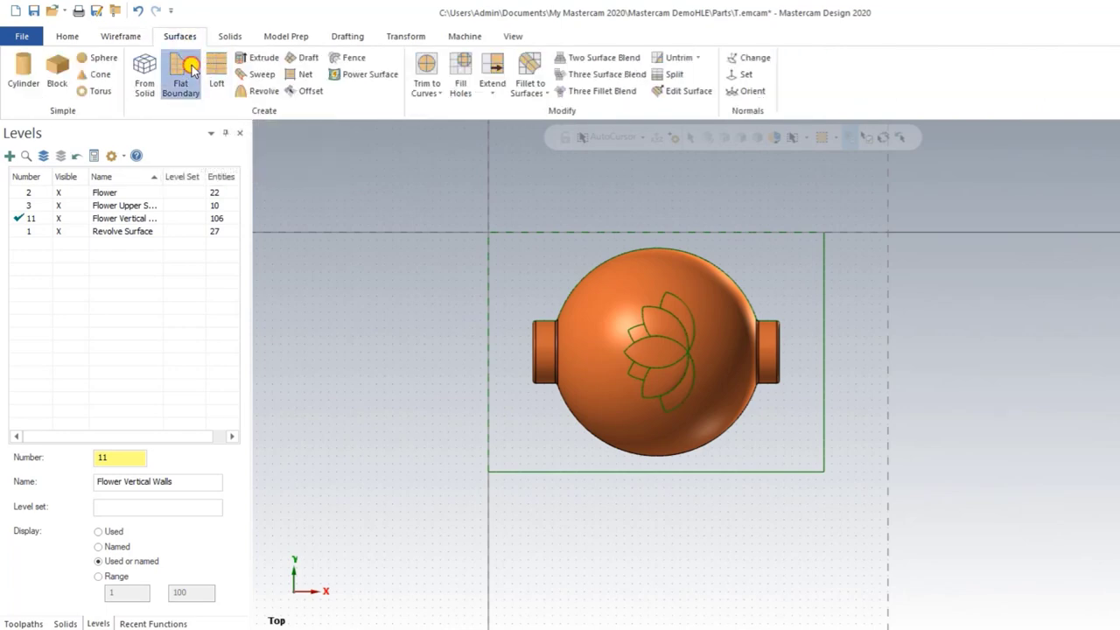
left_click(487, 355)
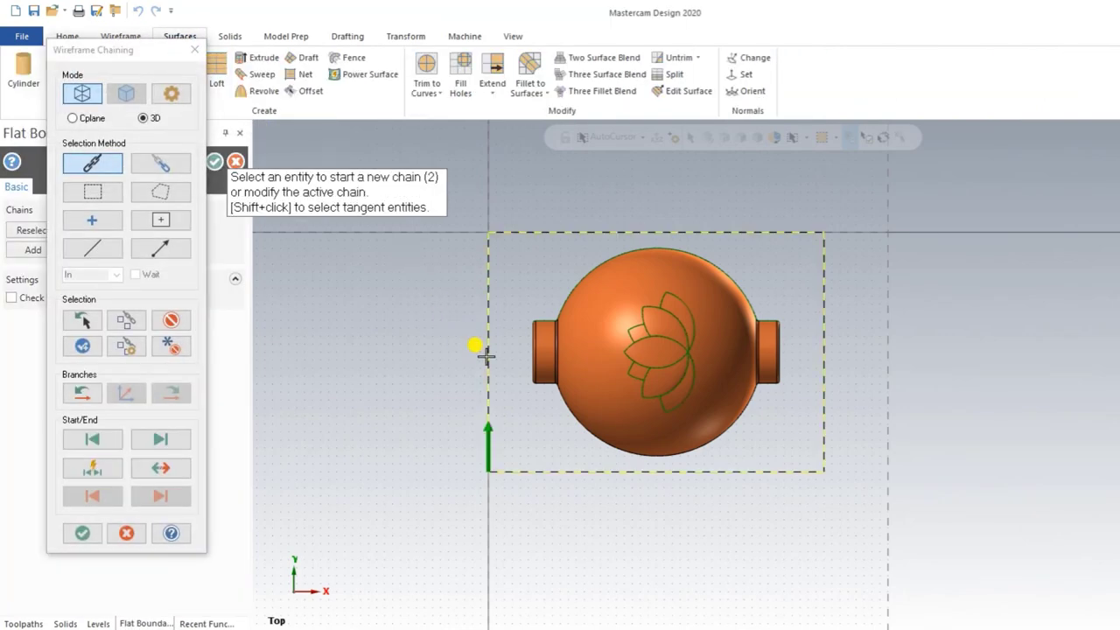
mouse_move(487, 355)
middle_mouse_down()
mouse_move(487, 298)
mouse_move(467, 268)
mouse_move(506, 263)
middle_mouse_up()
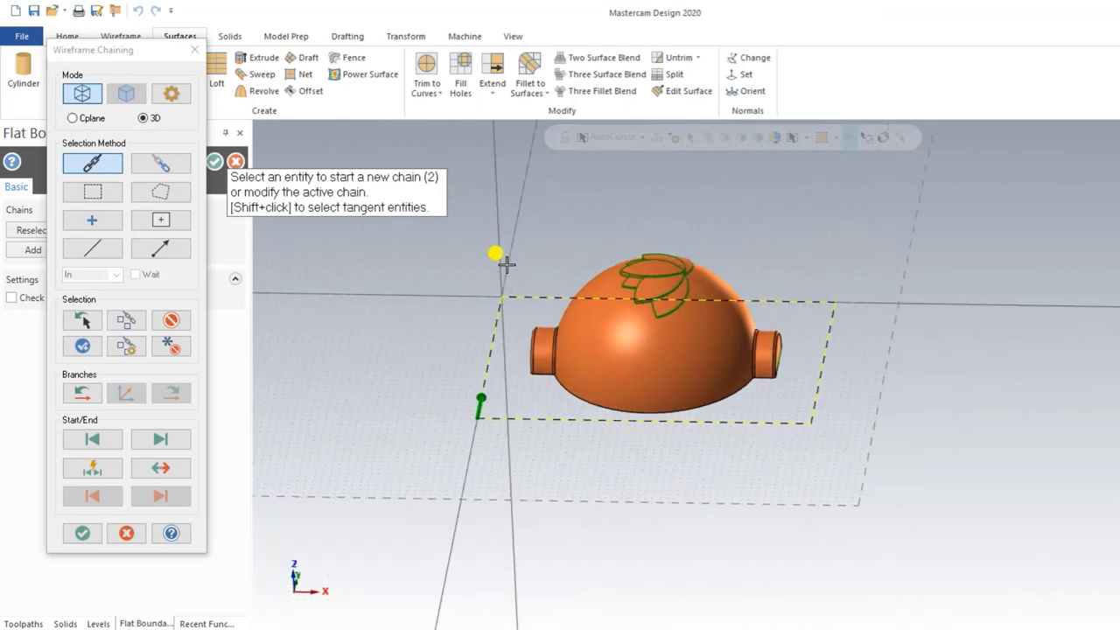
left_click(98, 529)
mouse_move(382, 469)
middle_mouse_down()
mouse_move(420, 347)
mouse_move(395, 417)
mouse_move(348, 406)
middle_mouse_up()
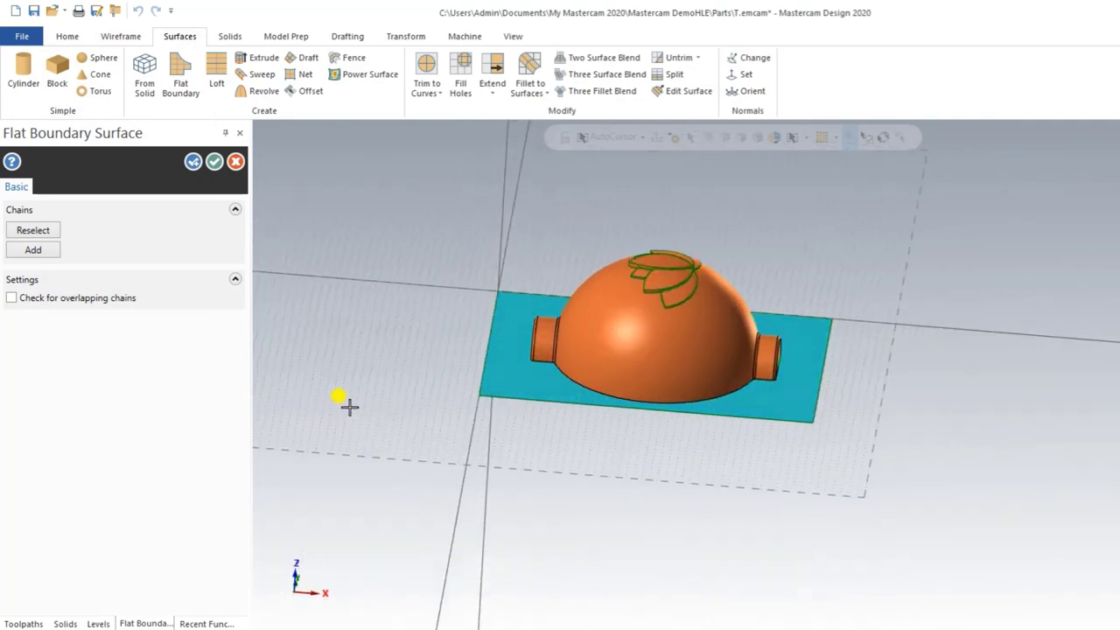
left_click(222, 162)
mouse_move(493, 380)
middle_mouse_down()
mouse_move(517, 357)
mouse_move(549, 378)
mouse_move(503, 376)
mouse_move(491, 460)
mouse_move(492, 402)
mouse_move(505, 394)
middle_mouse_up()
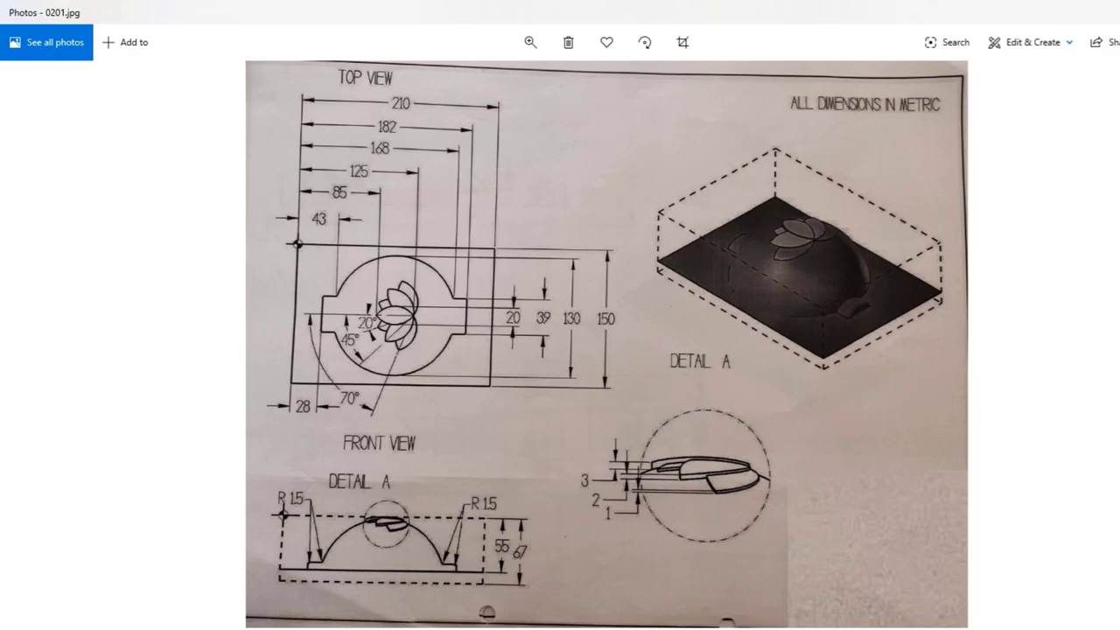
left_click(1022, 608)
Step: Move the flat base surface by a Z offset of 12.0, moving rather than copying
middle_click_drag(744, 544, 708, 472)
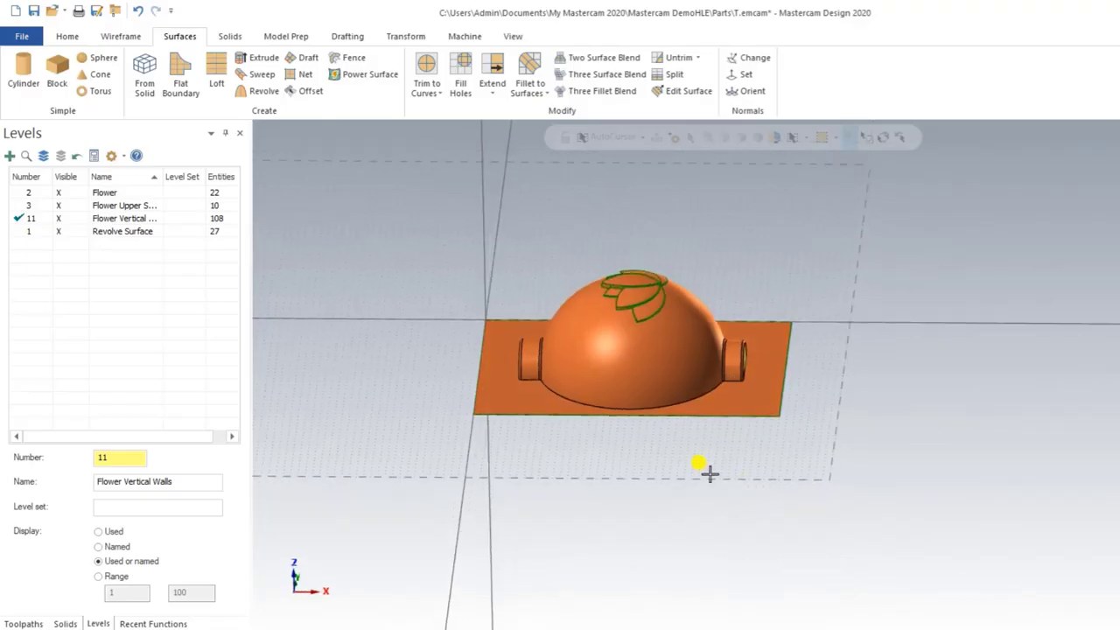
left_click(512, 398)
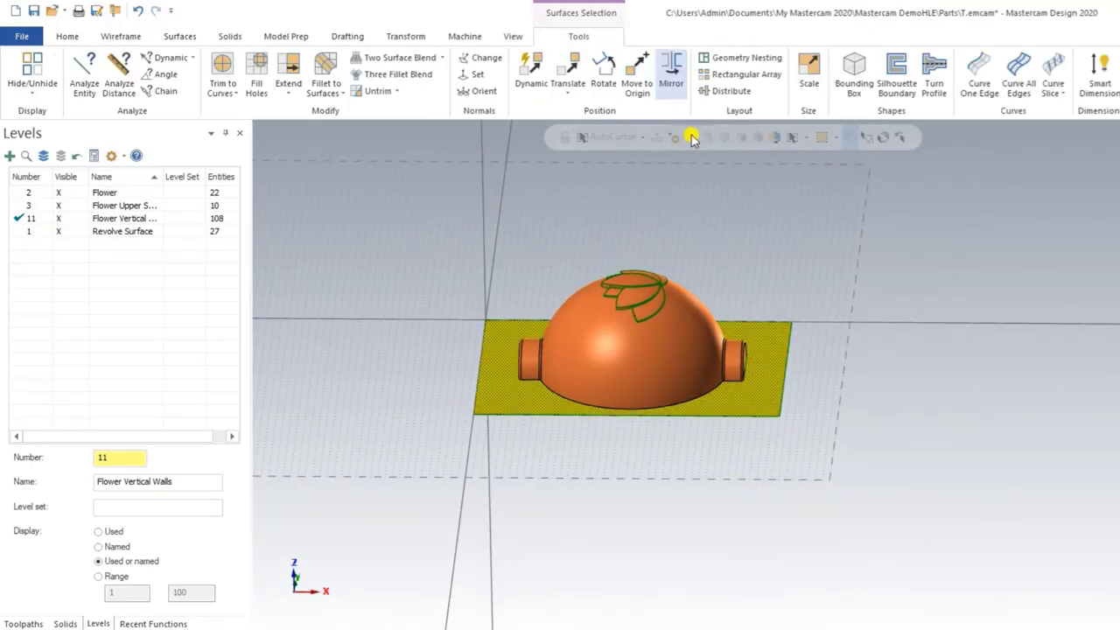
left_click(567, 71)
left_click(73, 467)
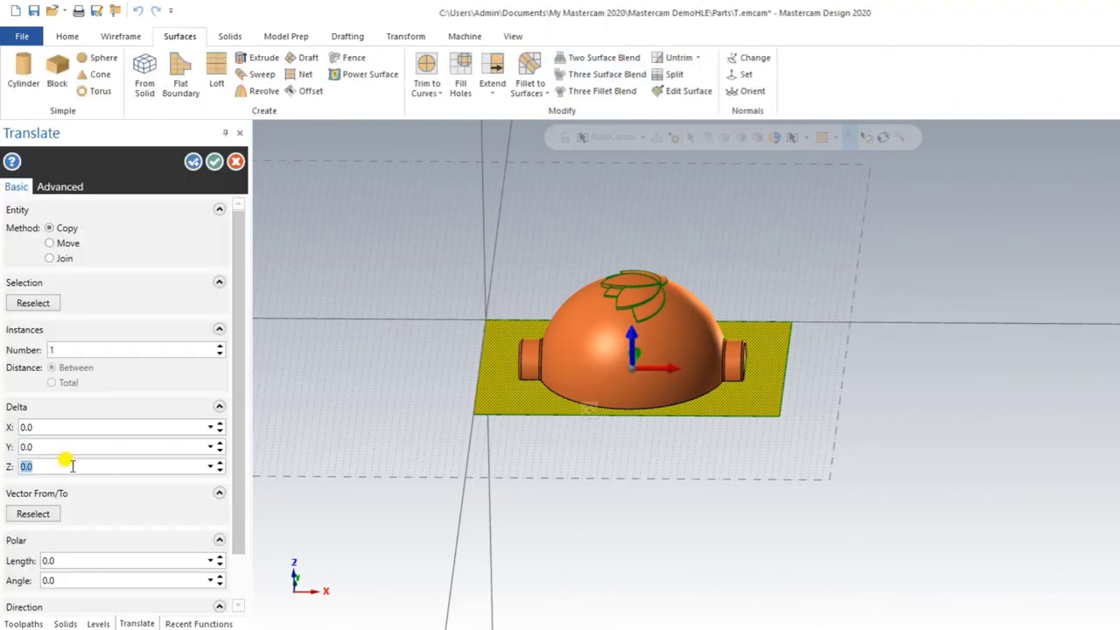
type("12")
key("Return")
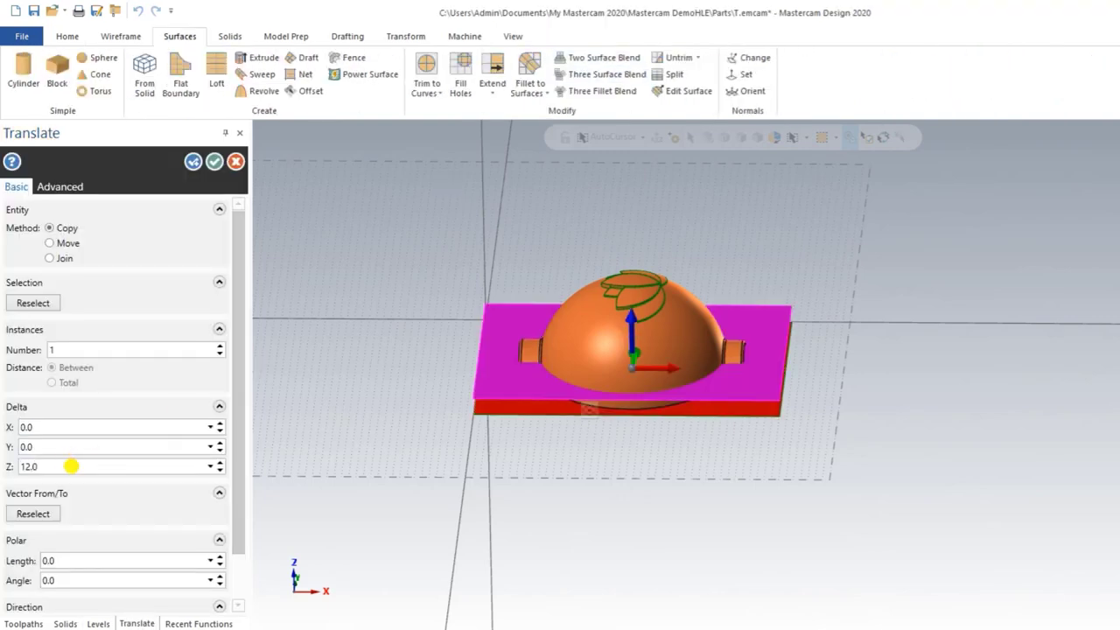
left_click(67, 242)
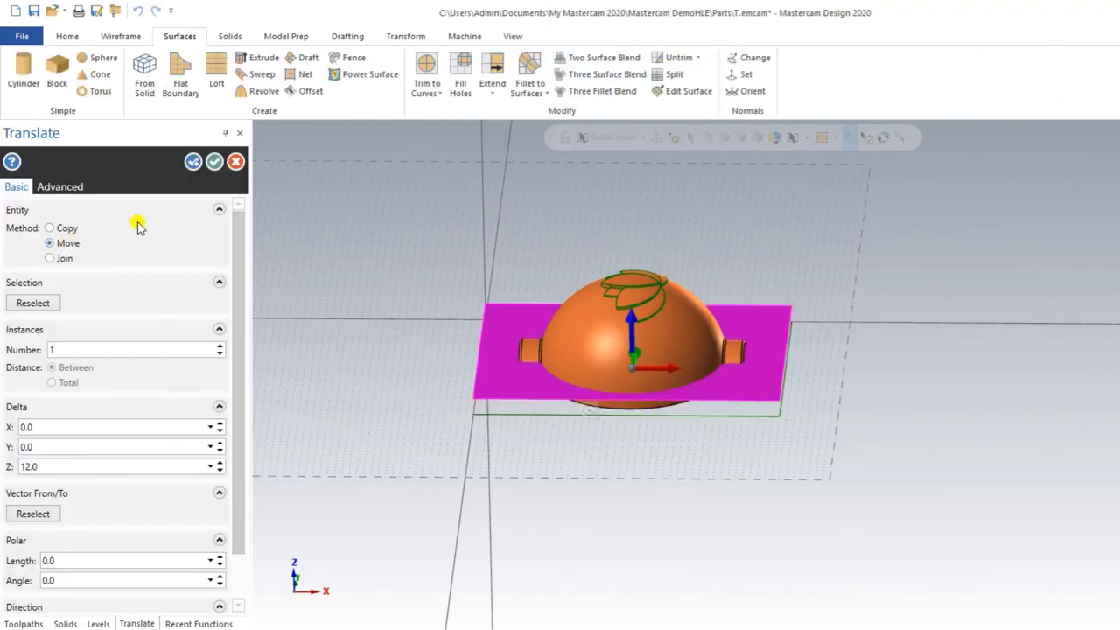
left_click(215, 162)
Step: Orbit and zoom to inspect the plate's underside and the dome from above
right_click(536, 149)
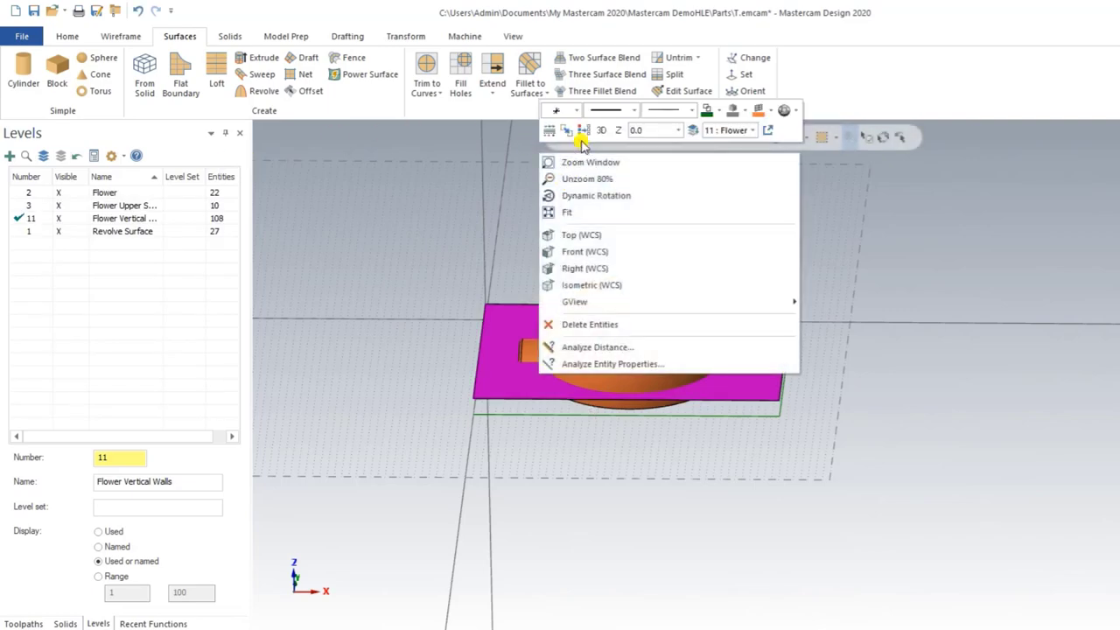
mouse_move(577, 130)
middle_mouse_down()
mouse_move(572, 482)
mouse_move(592, 423)
mouse_move(560, 438)
mouse_move(566, 470)
mouse_move(586, 400)
mouse_move(587, 448)
middle_mouse_up()
scroll(618, 347, "up", 3)
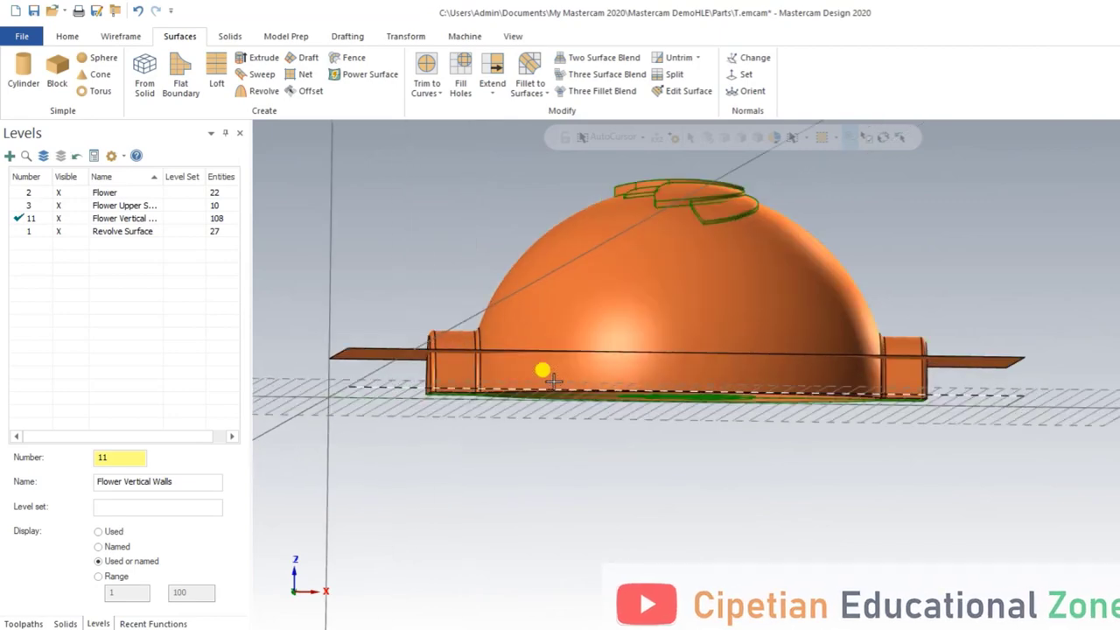
scroll(542, 370, "up", 2)
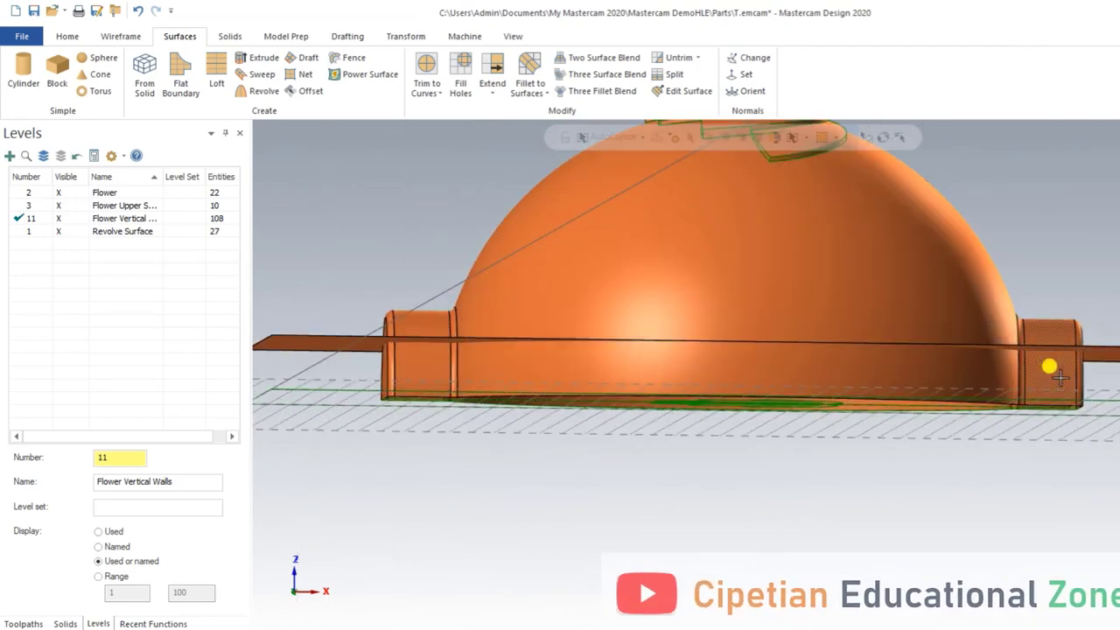
mouse_move(945, 375)
middle_mouse_down()
mouse_move(947, 345)
mouse_move(892, 352)
mouse_move(942, 358)
mouse_move(949, 346)
mouse_move(935, 328)
mouse_move(944, 384)
mouse_move(923, 364)
mouse_move(949, 372)
mouse_move(933, 363)
mouse_move(939, 376)
middle_mouse_up()
mouse_move(668, 450)
middle_mouse_down()
mouse_move(679, 438)
mouse_move(669, 424)
middle_mouse_up()
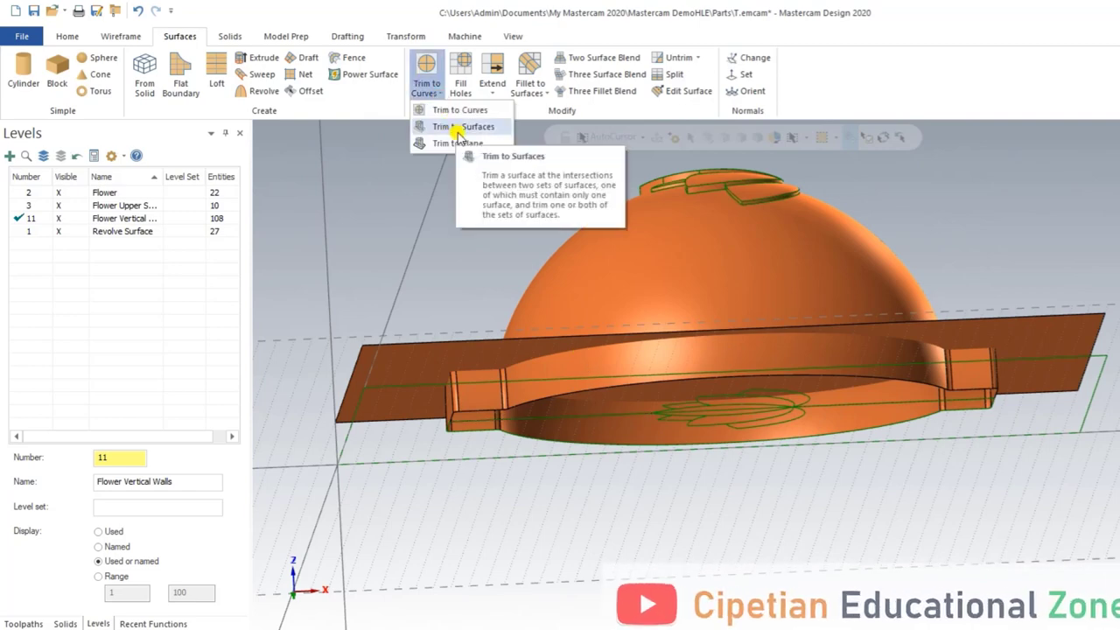
Step: Start Trim to Surfaces with the base plate as set 1 and the dome as set 2
left_click(456, 127)
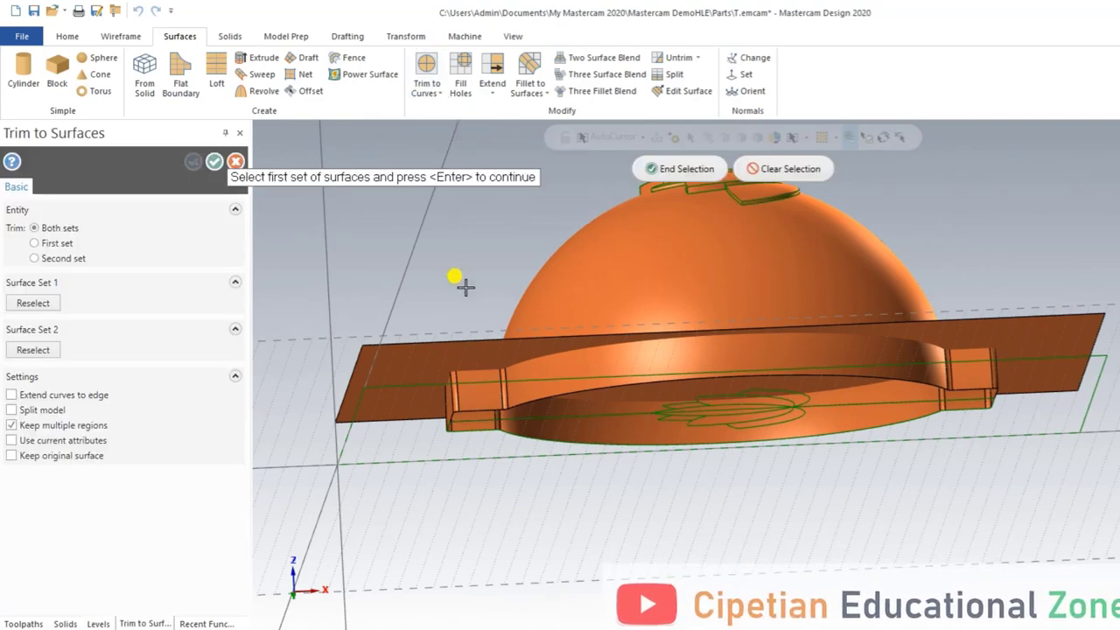
middle_click_drag(465, 288, 420, 363)
left_click(421, 408)
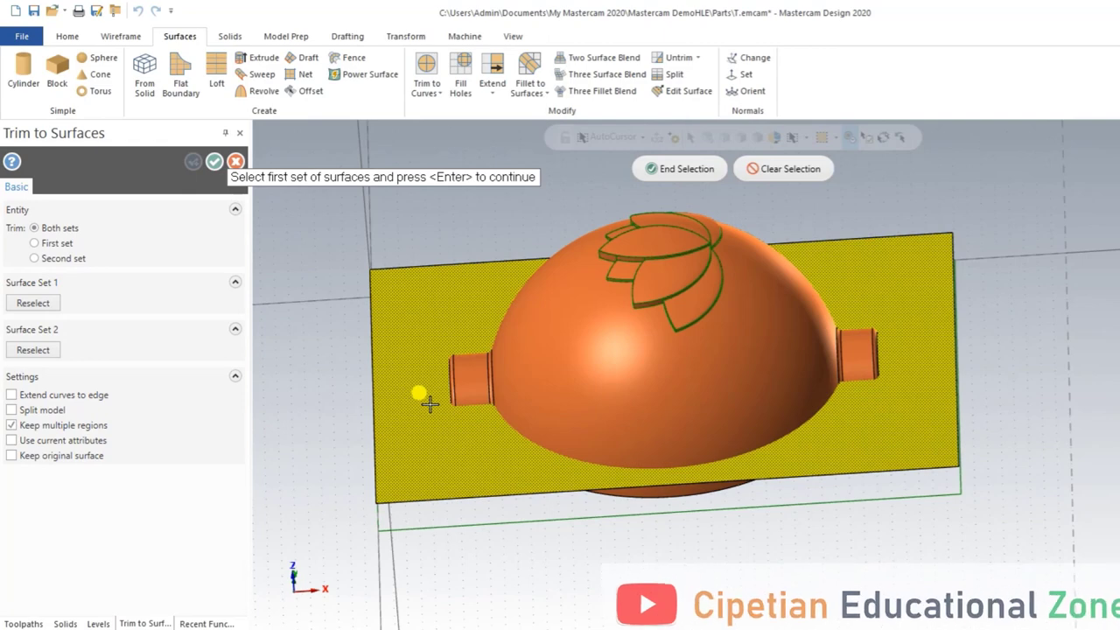
left_click(705, 172)
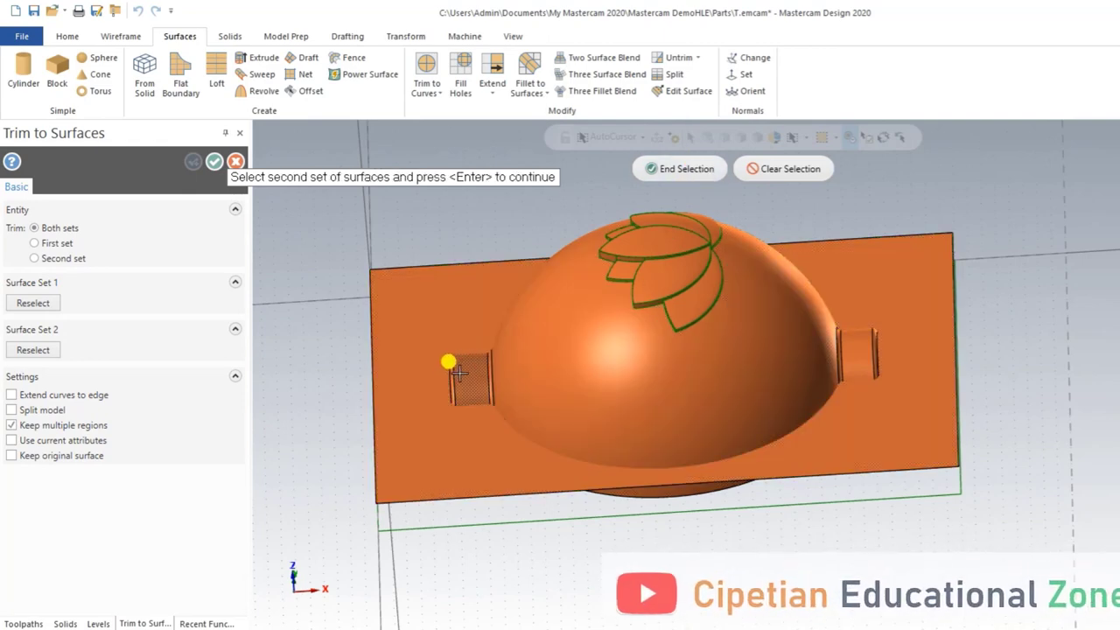
mouse_move(451, 376)
middle_mouse_down()
mouse_move(549, 368)
mouse_move(446, 376)
middle_mouse_up()
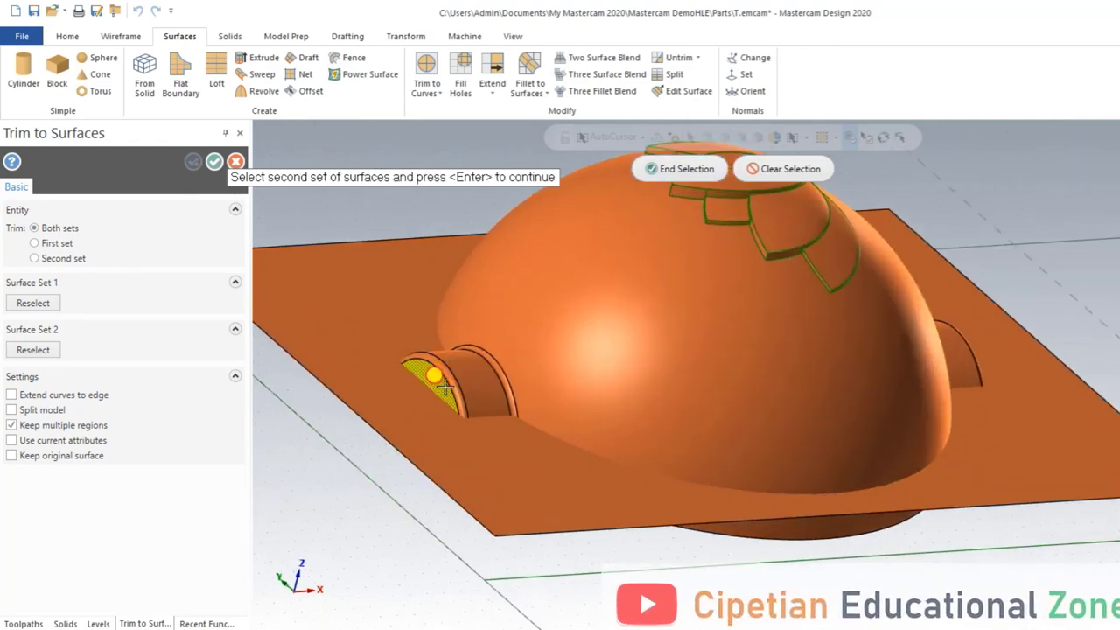
left_click(499, 369)
scroll(662, 350, "down", 2)
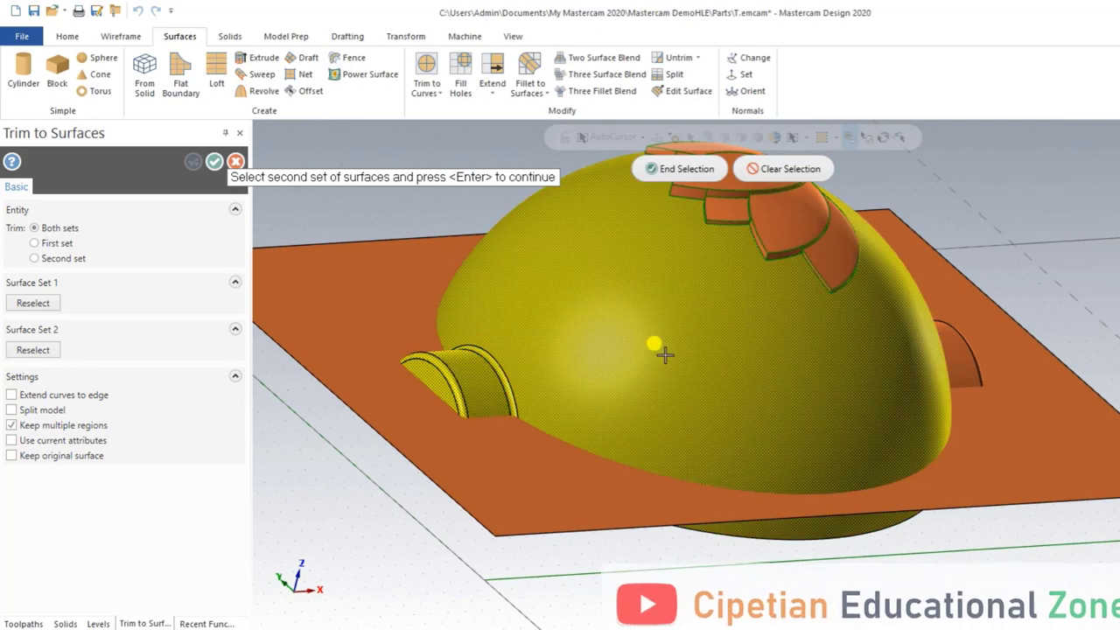
middle_click_drag(663, 350, 467, 350)
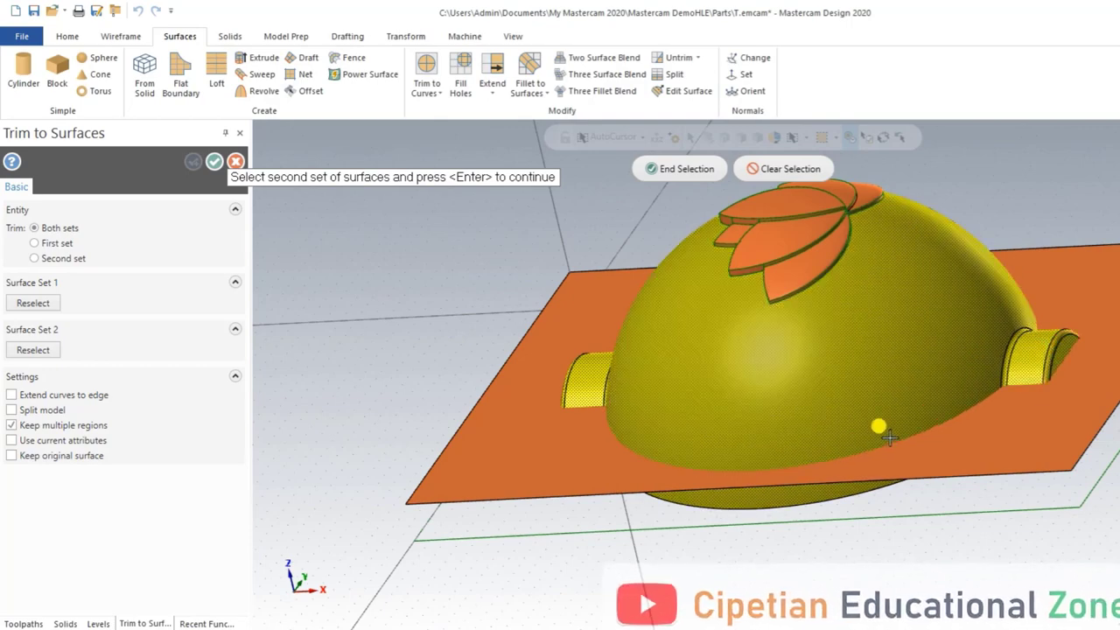
mouse_move(881, 425)
middle_mouse_down()
mouse_move(905, 368)
mouse_move(608, 385)
middle_mouse_up()
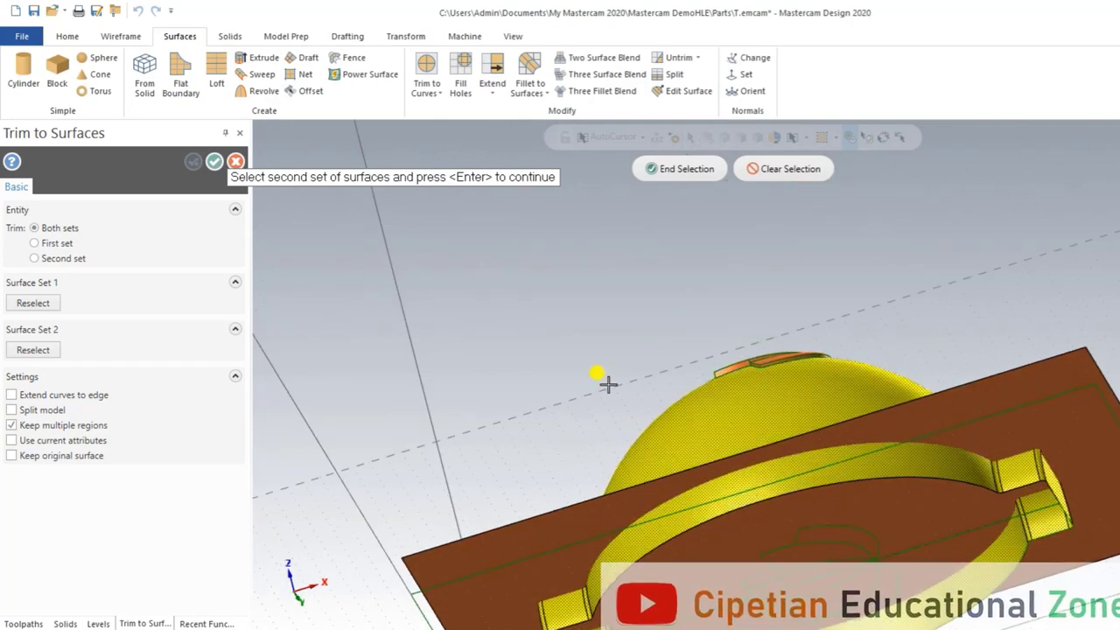
left_click(674, 169)
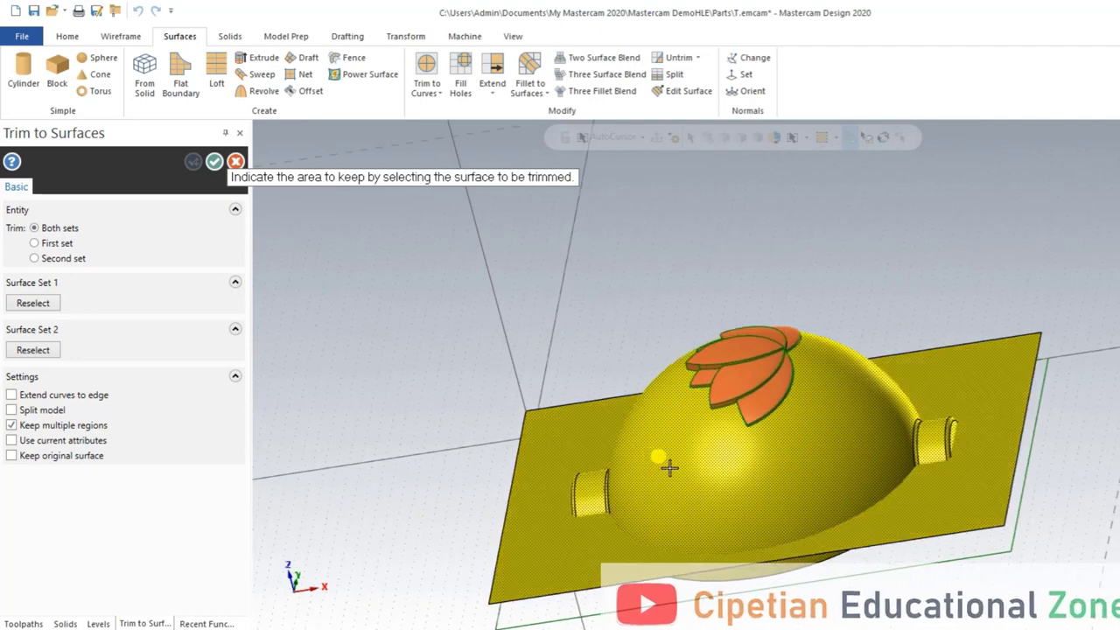
Step: Keep the dome and the plate's outer part with Split model on, and accept the trim
left_click(664, 461)
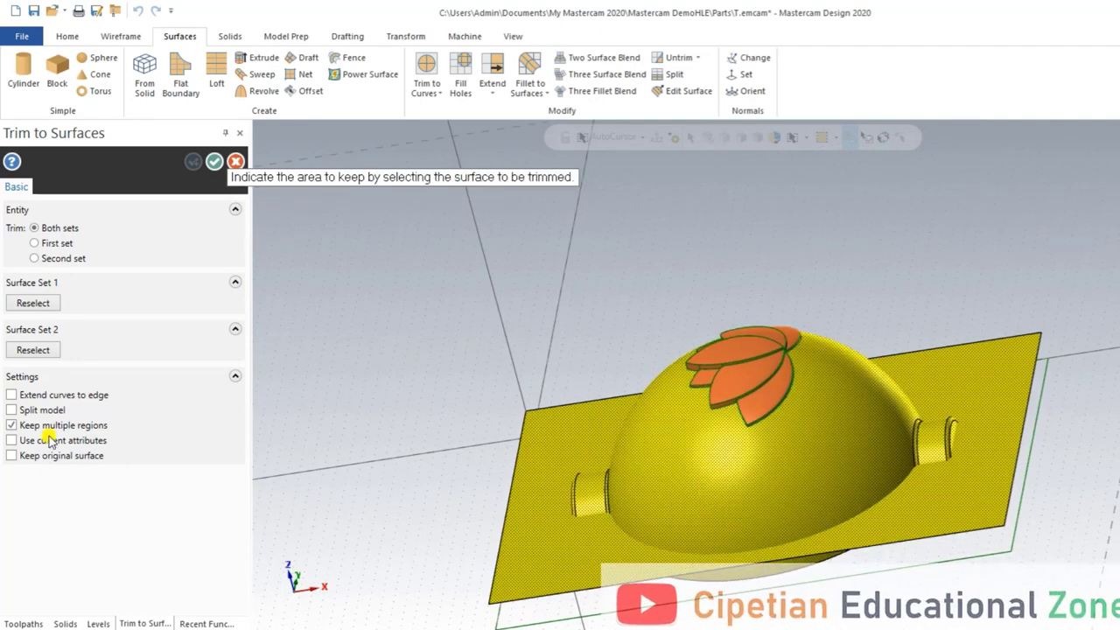
left_click(11, 409)
left_click(560, 521)
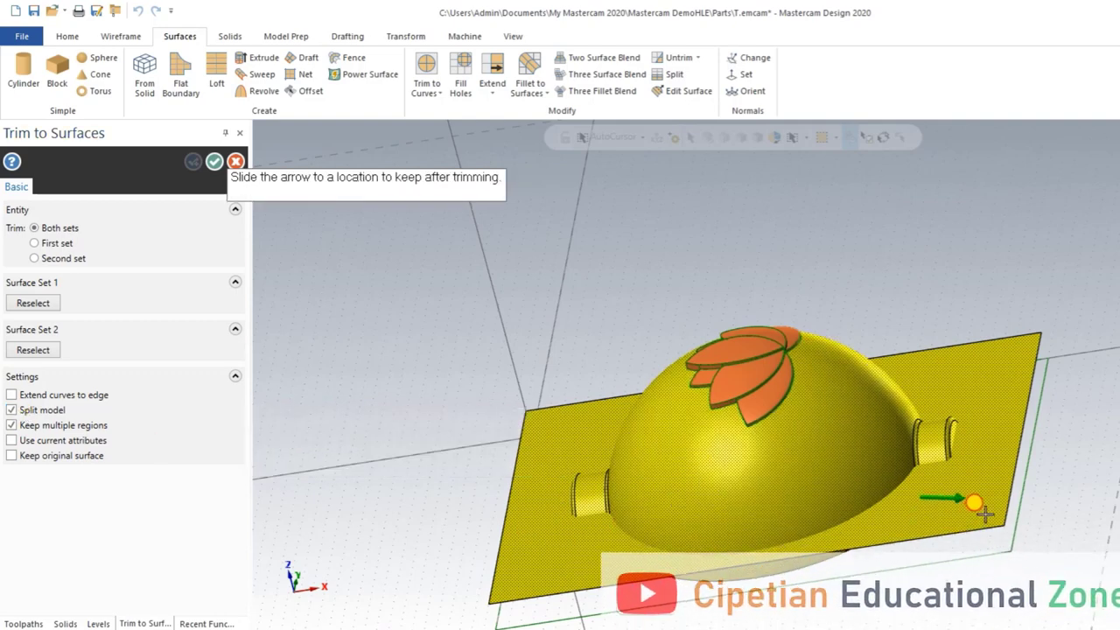
left_click(952, 514)
scroll(801, 376, "up", 5)
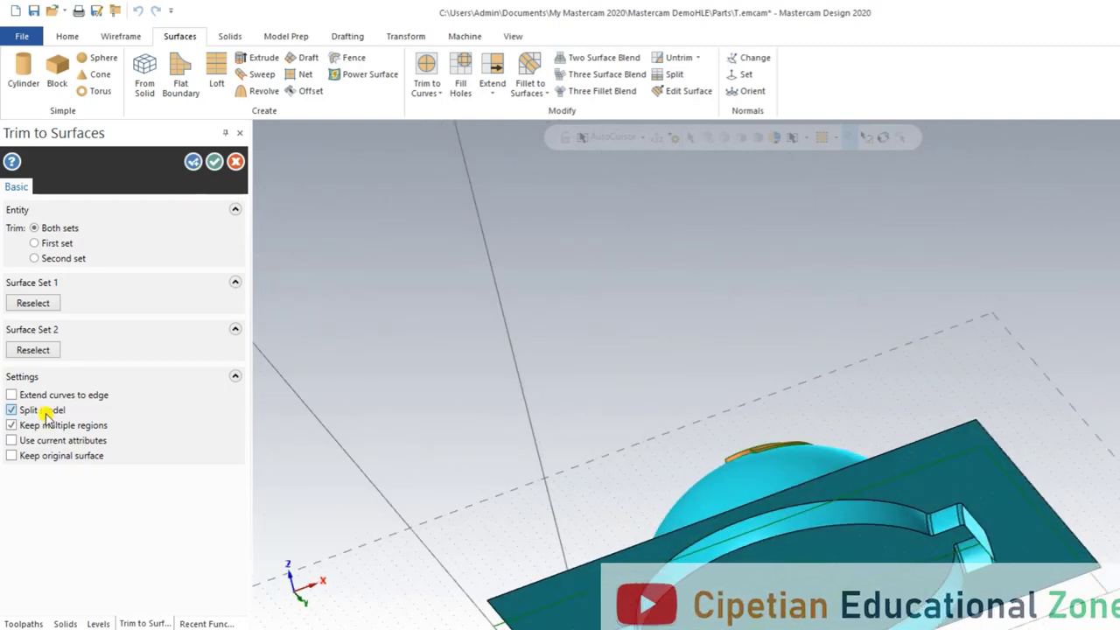
left_click(203, 169)
mouse_move(630, 275)
middle_mouse_down()
mouse_move(586, 556)
mouse_move(624, 438)
middle_mouse_up()
Step: Select the leftover circular floor surface under the dome
left_click(588, 557)
key("Escape")
left_click(712, 517)
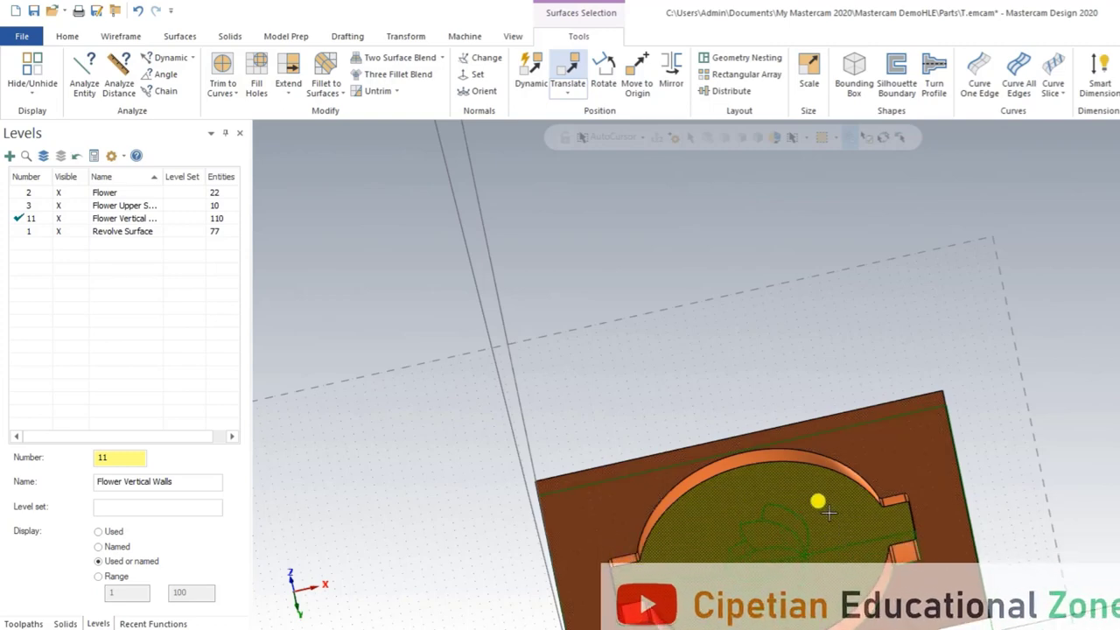
Step: Delete the circular floor surface and switch to the Top (WCS) view
key("Delete")
mouse_move(670, 526)
middle_mouse_down()
mouse_move(680, 549)
mouse_move(808, 333)
middle_mouse_up()
right_click(818, 343)
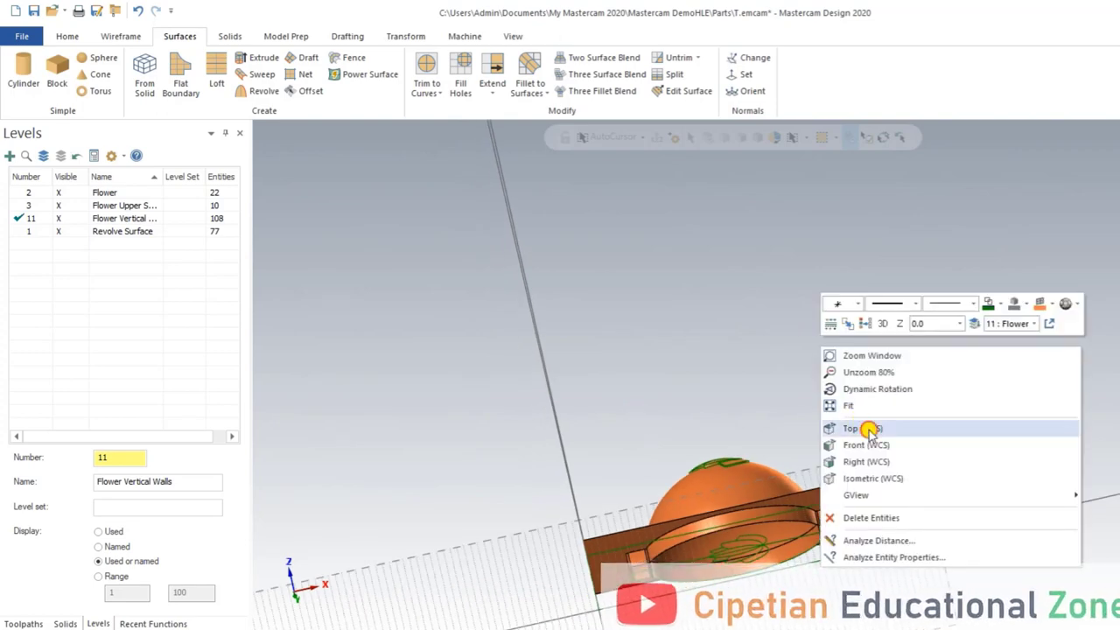
left_click(869, 429)
Step: Select the ring and boss wall surfaces below the plate and delete them
middle_click_drag(695, 538, 683, 393)
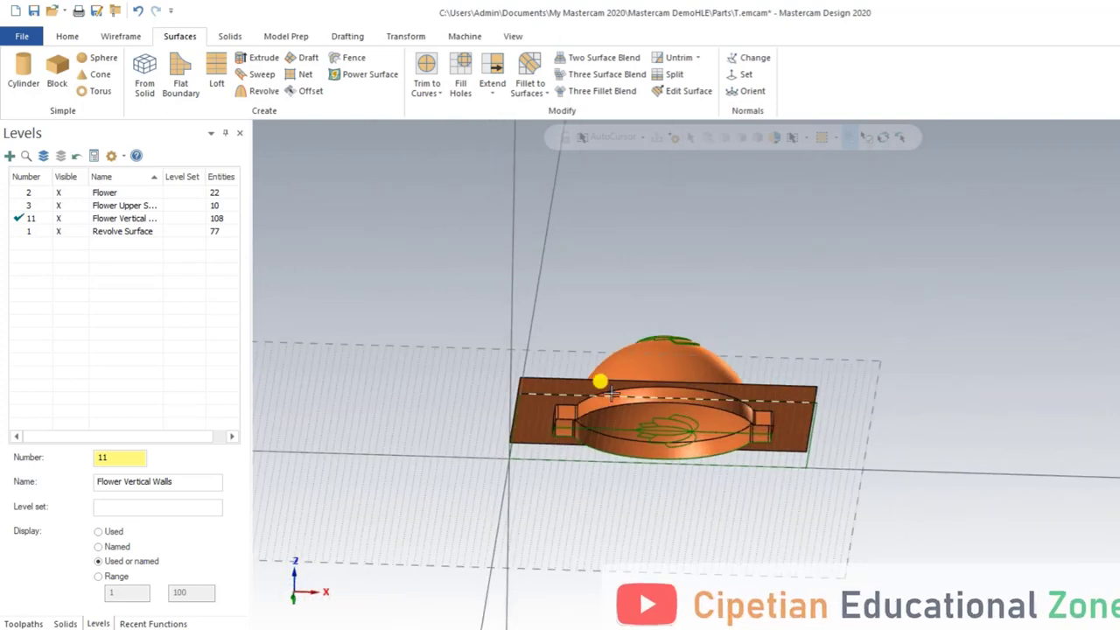
scroll(612, 394, "up", 3)
left_click(578, 411)
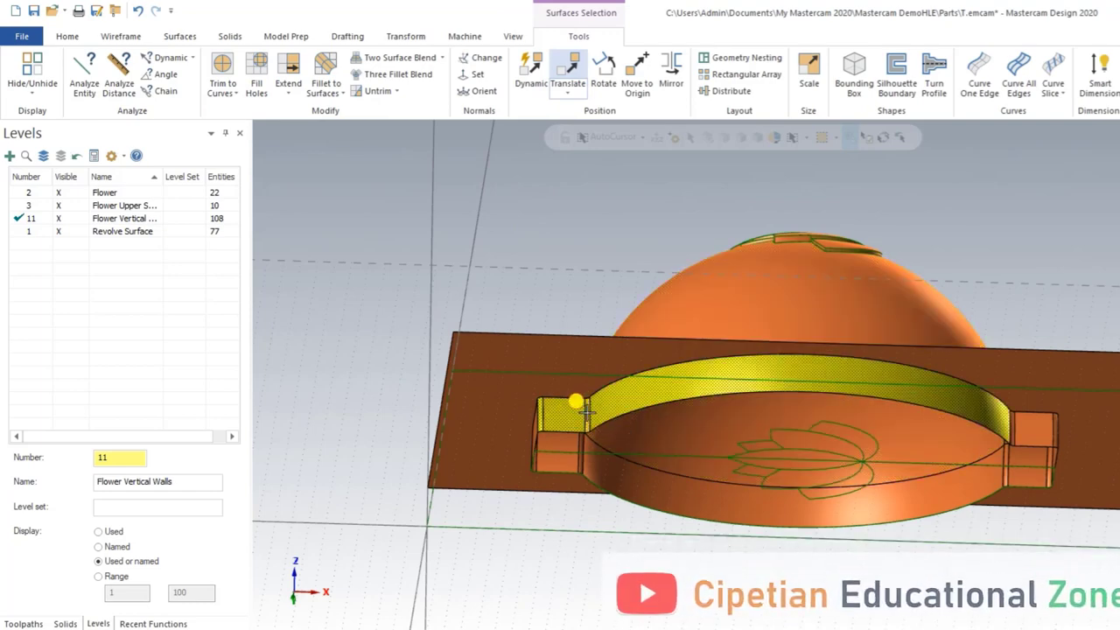
middle_click_drag(528, 412, 594, 425)
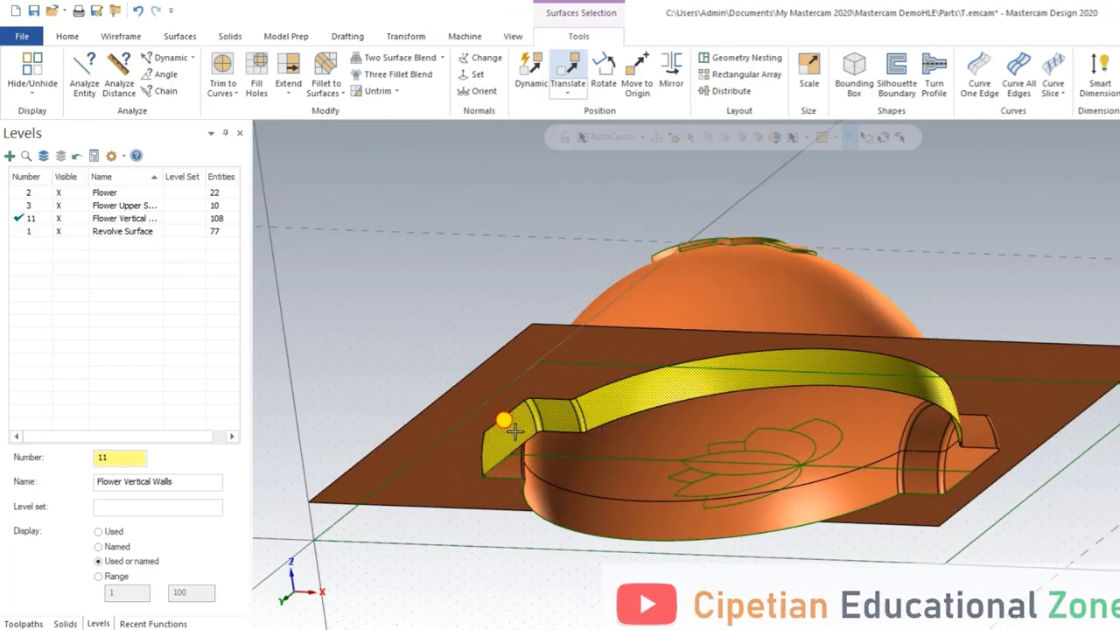
left_click(500, 472)
middle_click_drag(501, 473, 583, 437)
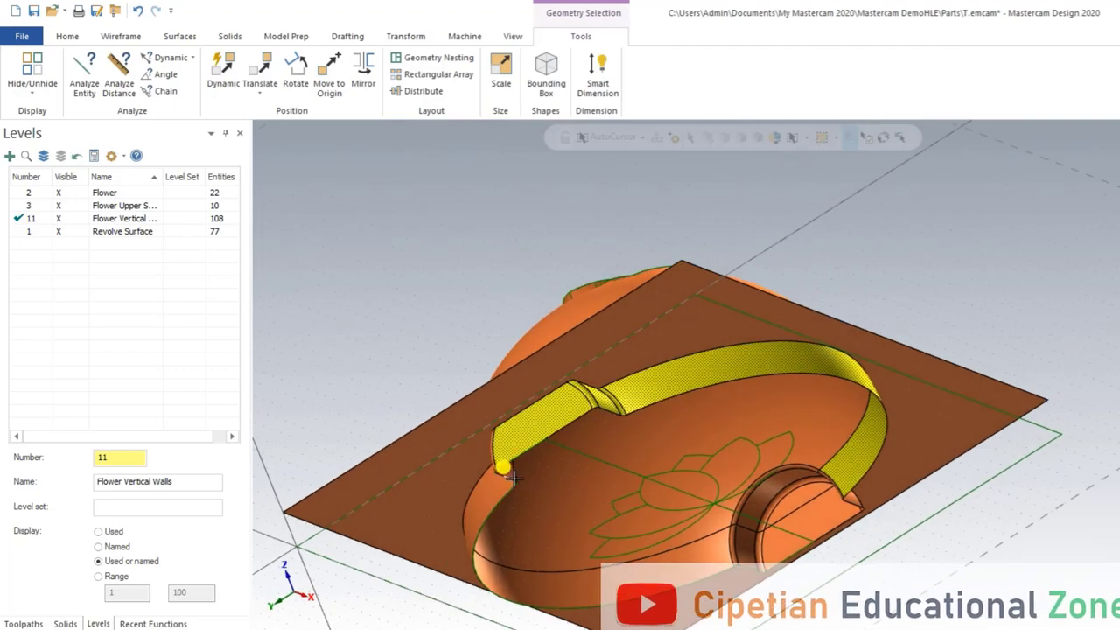
left_click(513, 477)
middle_click_drag(513, 477, 675, 452)
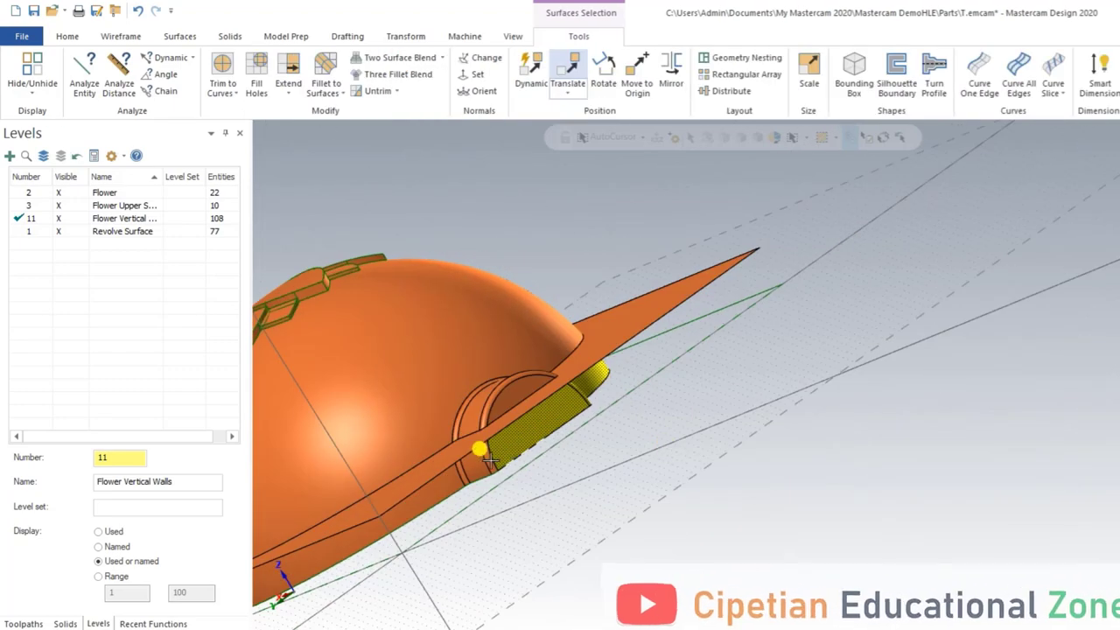
scroll(470, 468, "up", 2)
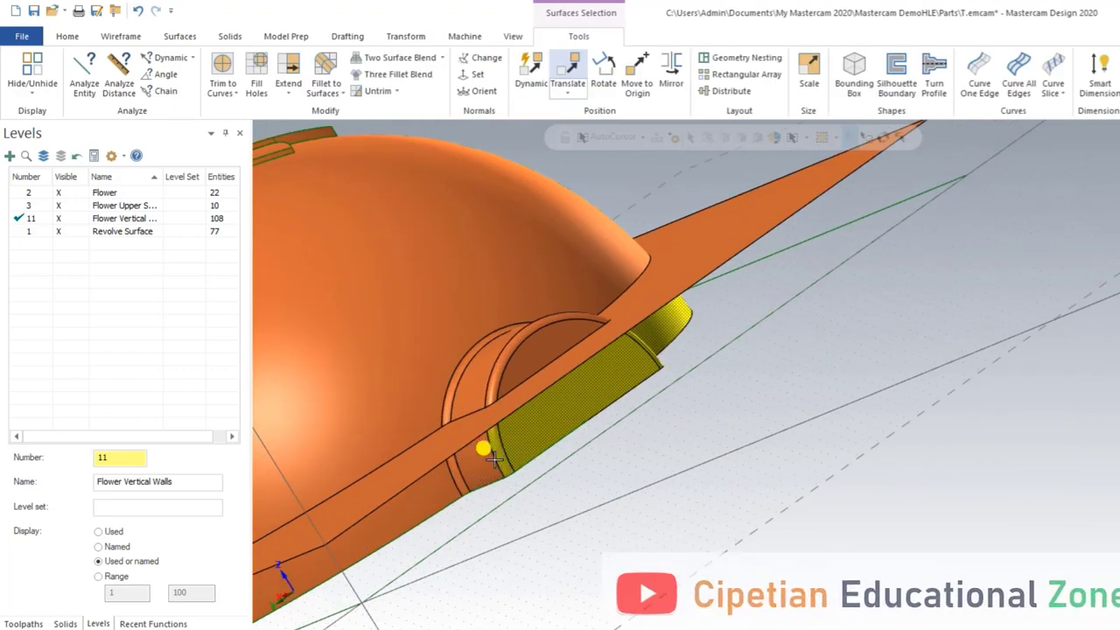
middle_click_drag(449, 482, 627, 348)
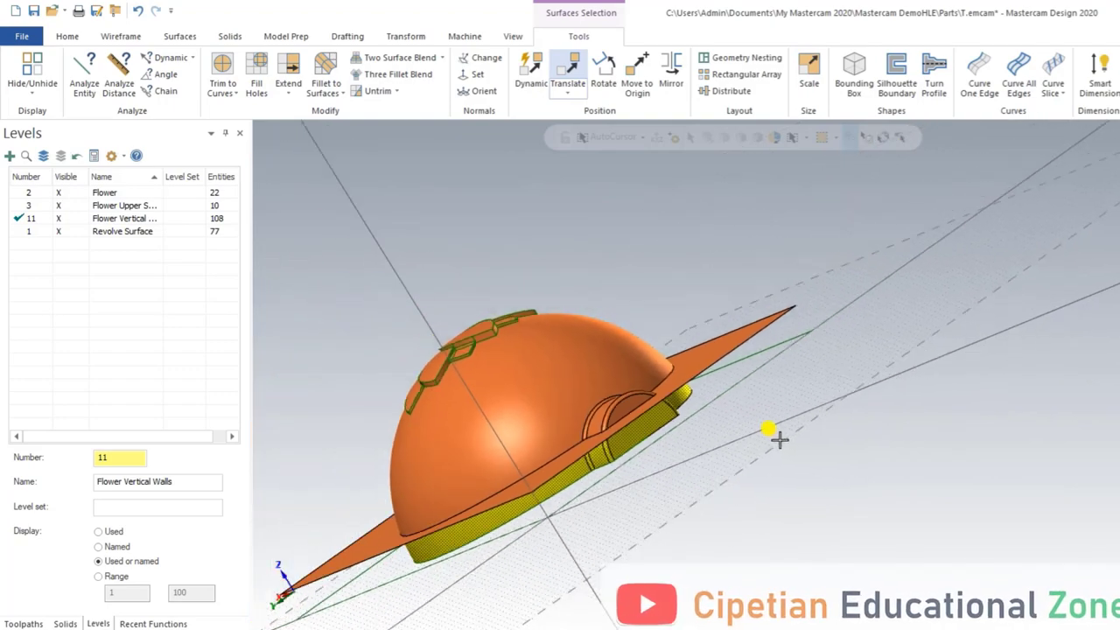
scroll(627, 348, "up", 2)
scroll(648, 341, "up", 3)
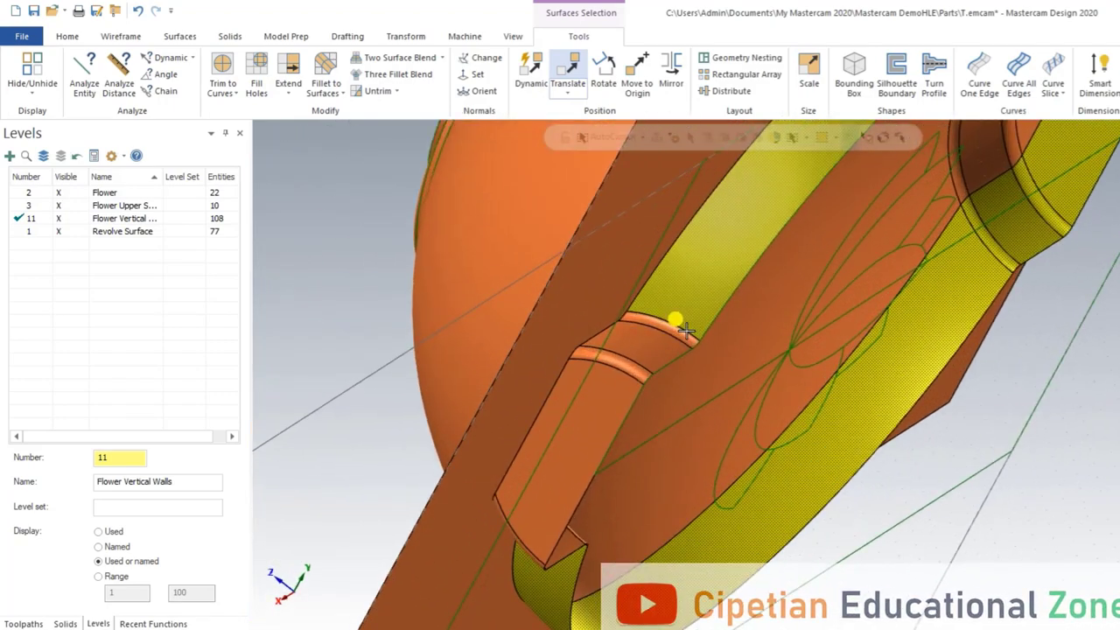
scroll(658, 343, "up", 2)
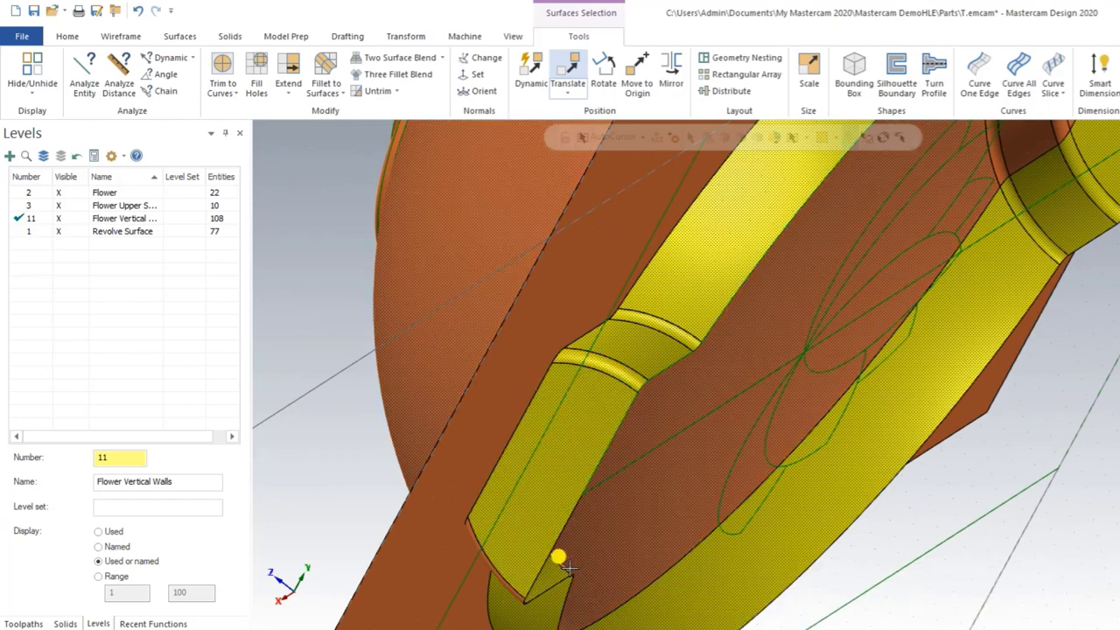
mouse_move(558, 555)
middle_mouse_down()
mouse_move(623, 372)
mouse_move(540, 448)
mouse_move(551, 522)
mouse_move(718, 318)
middle_mouse_up()
key("Delete")
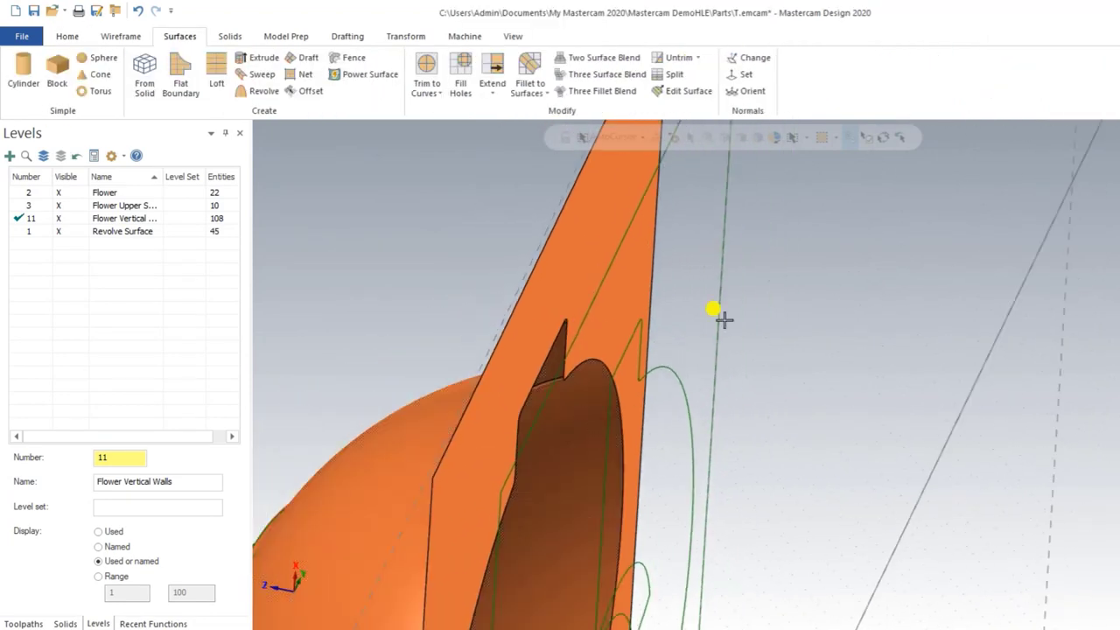
Step: Fit the part and orbit to review the dome and bosses on the trimmed plate
right_click(815, 258)
middle_click_drag(812, 324, 844, 342)
key("alt+1")
mouse_move(757, 380)
middle_mouse_down()
mouse_move(633, 324)
mouse_move(637, 386)
mouse_move(580, 432)
mouse_move(616, 468)
mouse_move(609, 379)
mouse_move(679, 388)
mouse_move(715, 375)
mouse_move(723, 327)
mouse_move(705, 332)
mouse_move(682, 381)
mouse_move(712, 373)
mouse_move(681, 387)
mouse_move(691, 362)
mouse_move(703, 364)
middle_mouse_up()
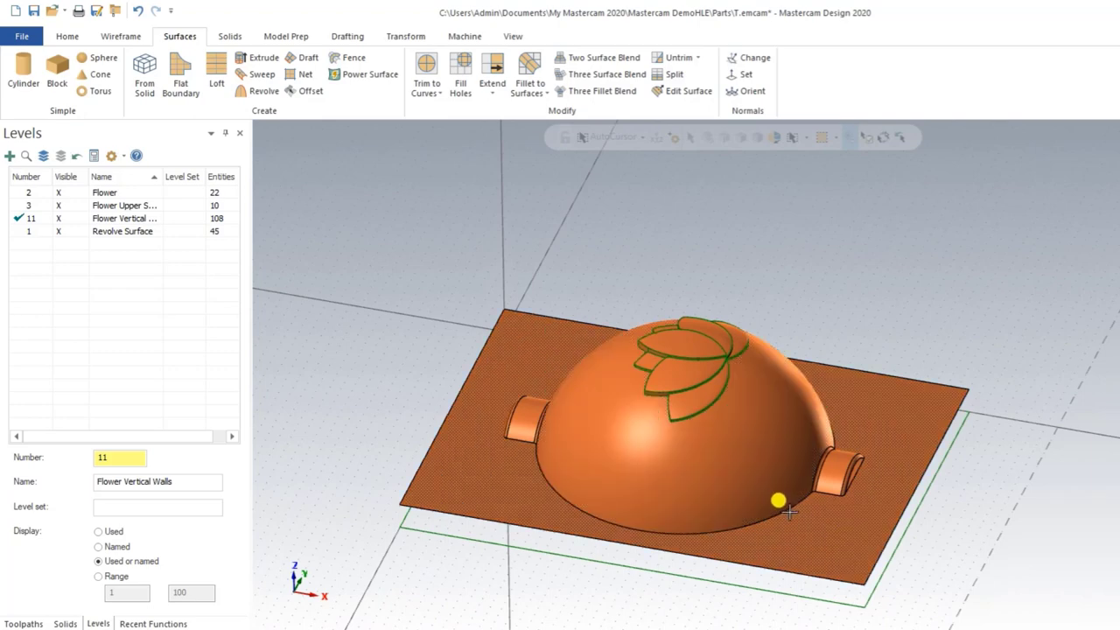
middle_click_drag(790, 510, 788, 517)
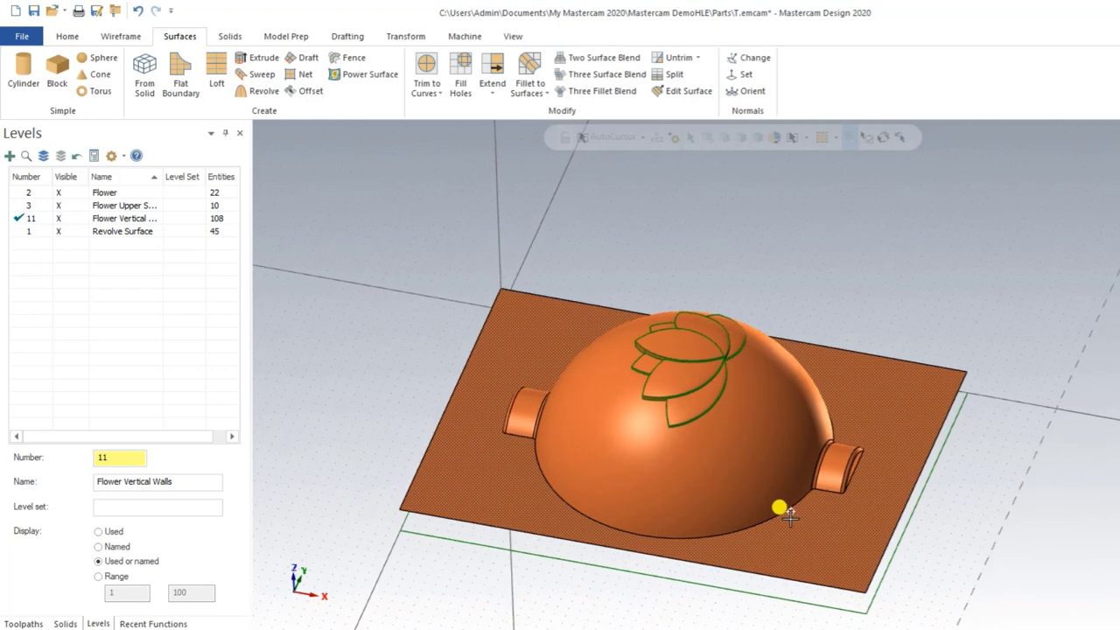